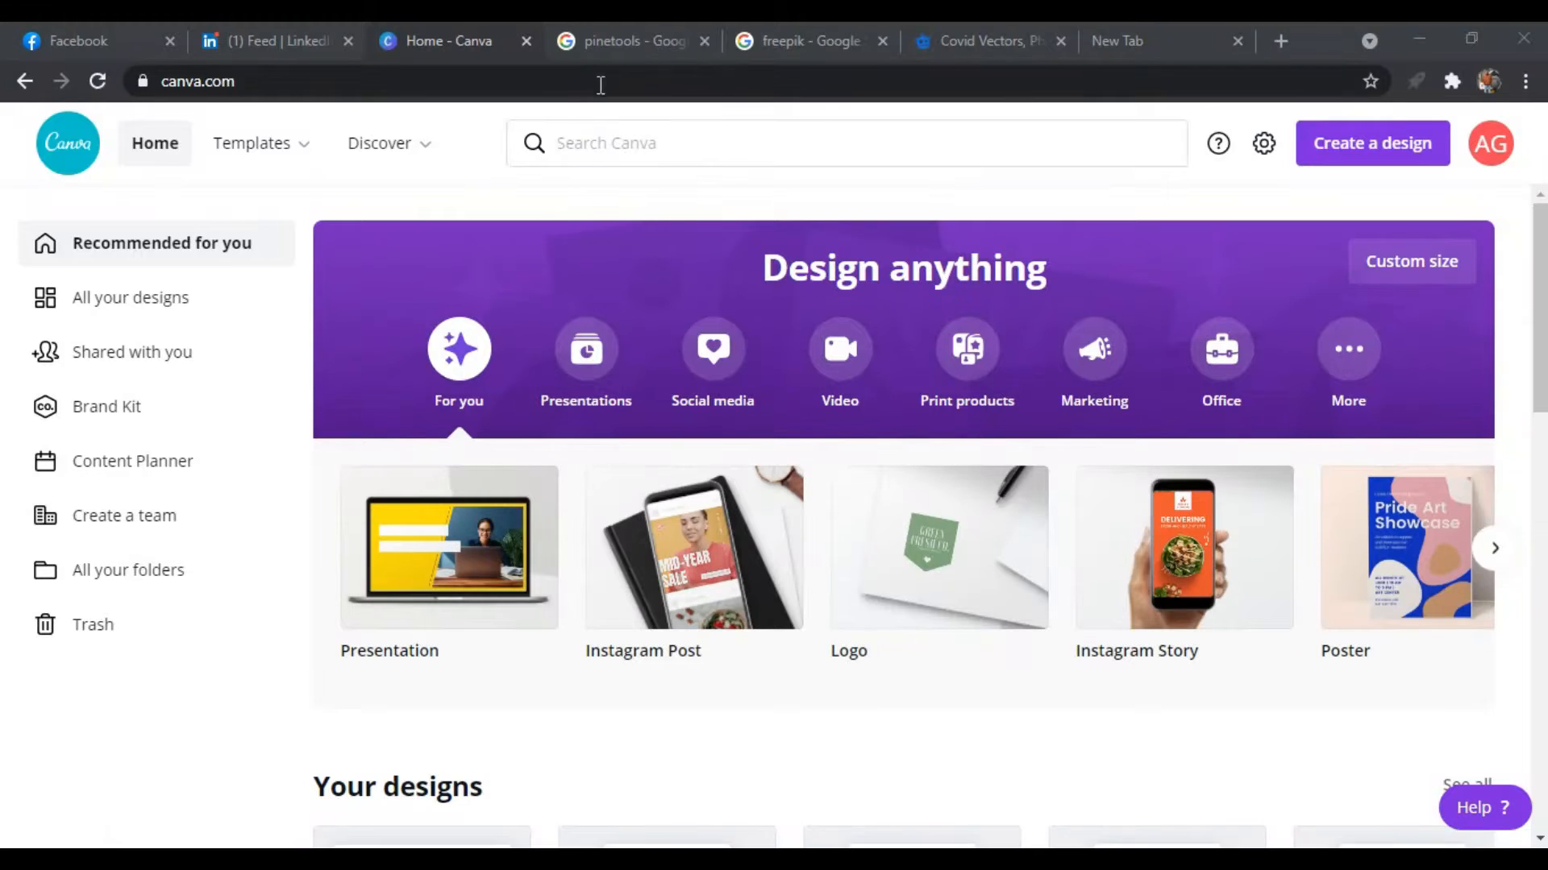
pyautogui.doubleClick(599, 80)
pyautogui.moveTo(599, 80); pyautogui.dragTo(24, 135)
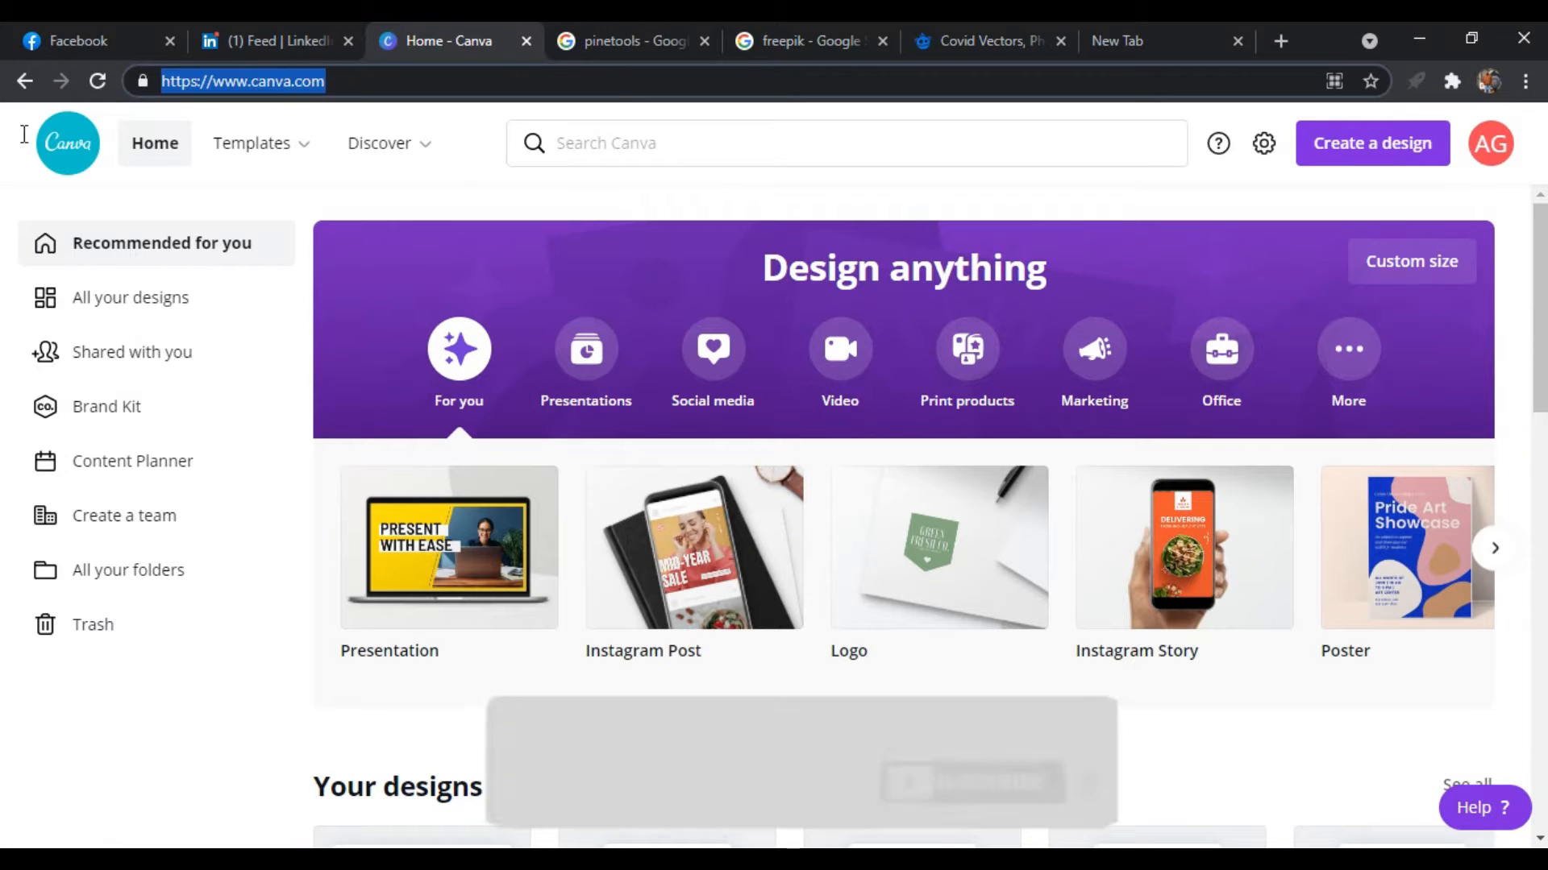
pyautogui.moveTo(157, 74)
pyautogui.mouseDown()
pyautogui.moveTo(137, 80)
pyautogui.moveTo(336, 79)
pyautogui.moveTo(134, 73)
pyautogui.mouseUp()
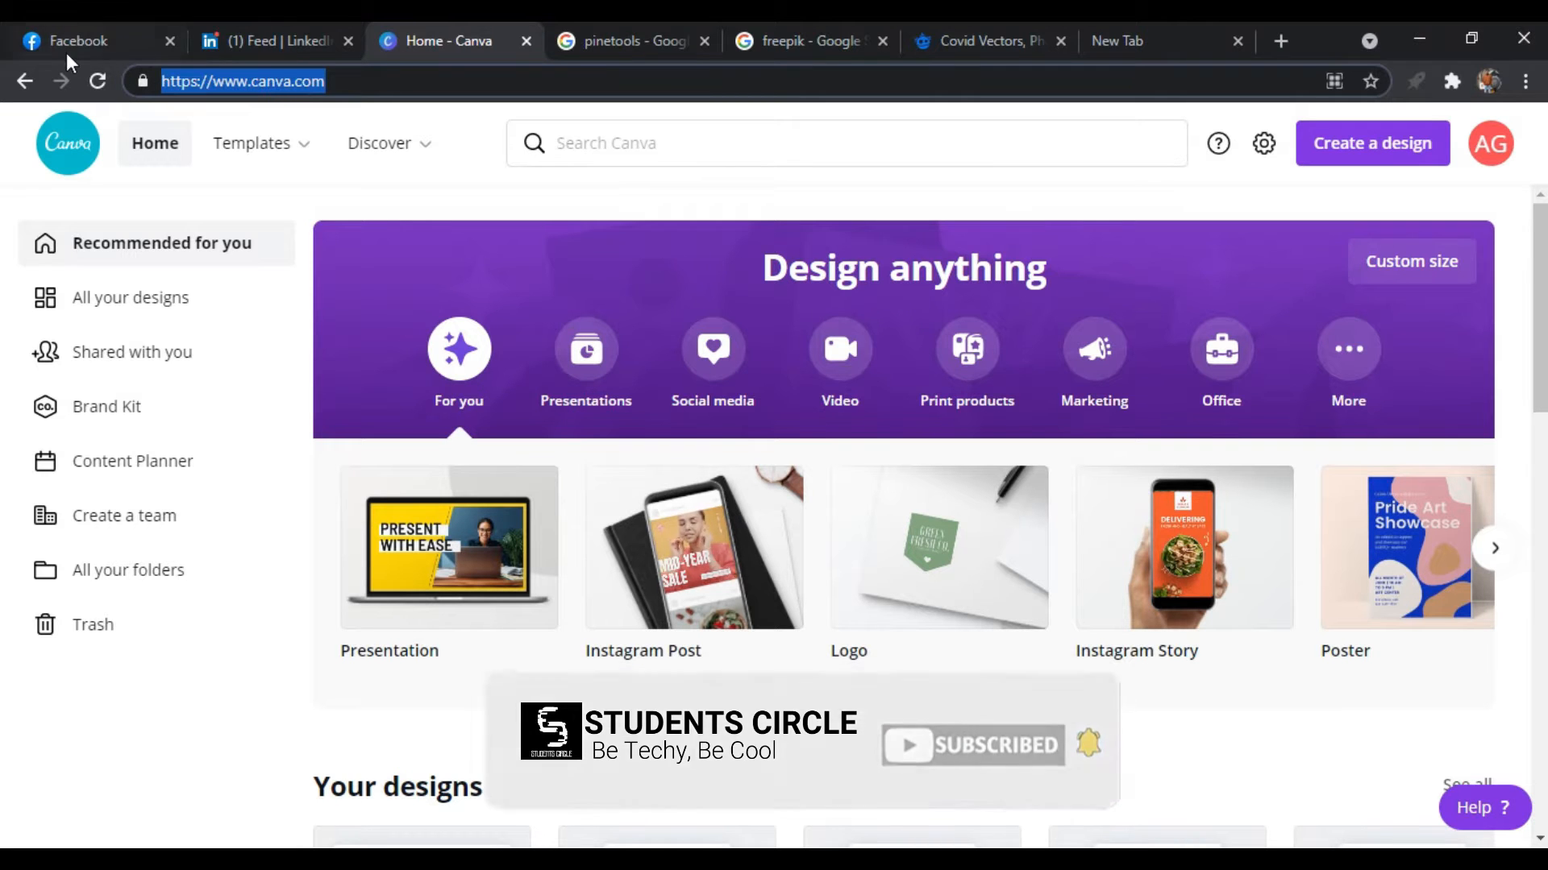
pyautogui.click(383, 91)
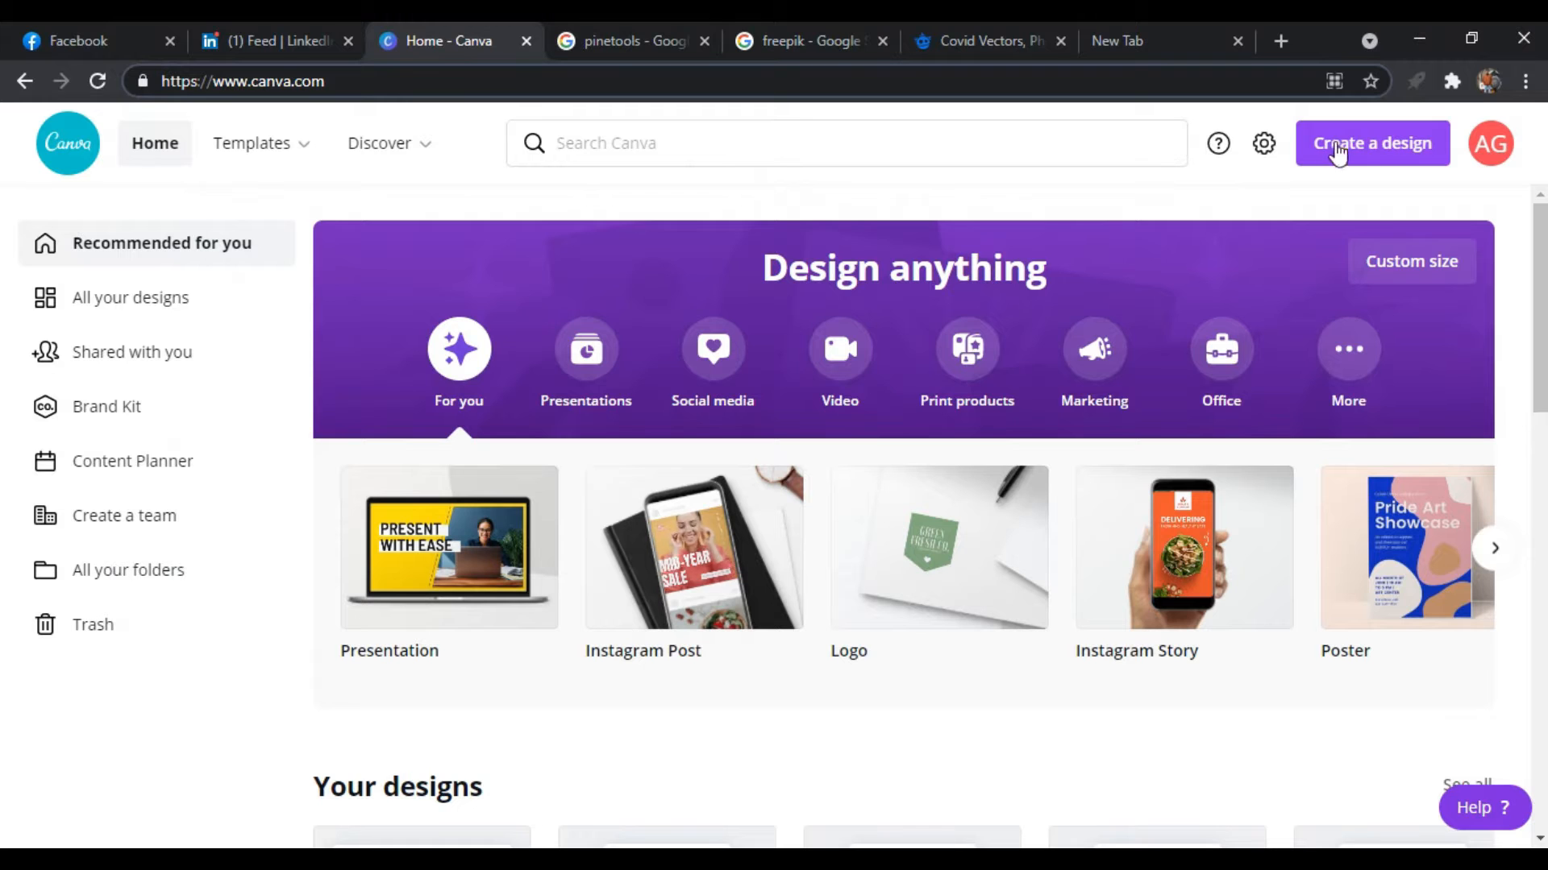
# Create a new design with a custom size of 2160 x 1080 px
pyautogui.click(1374, 155)
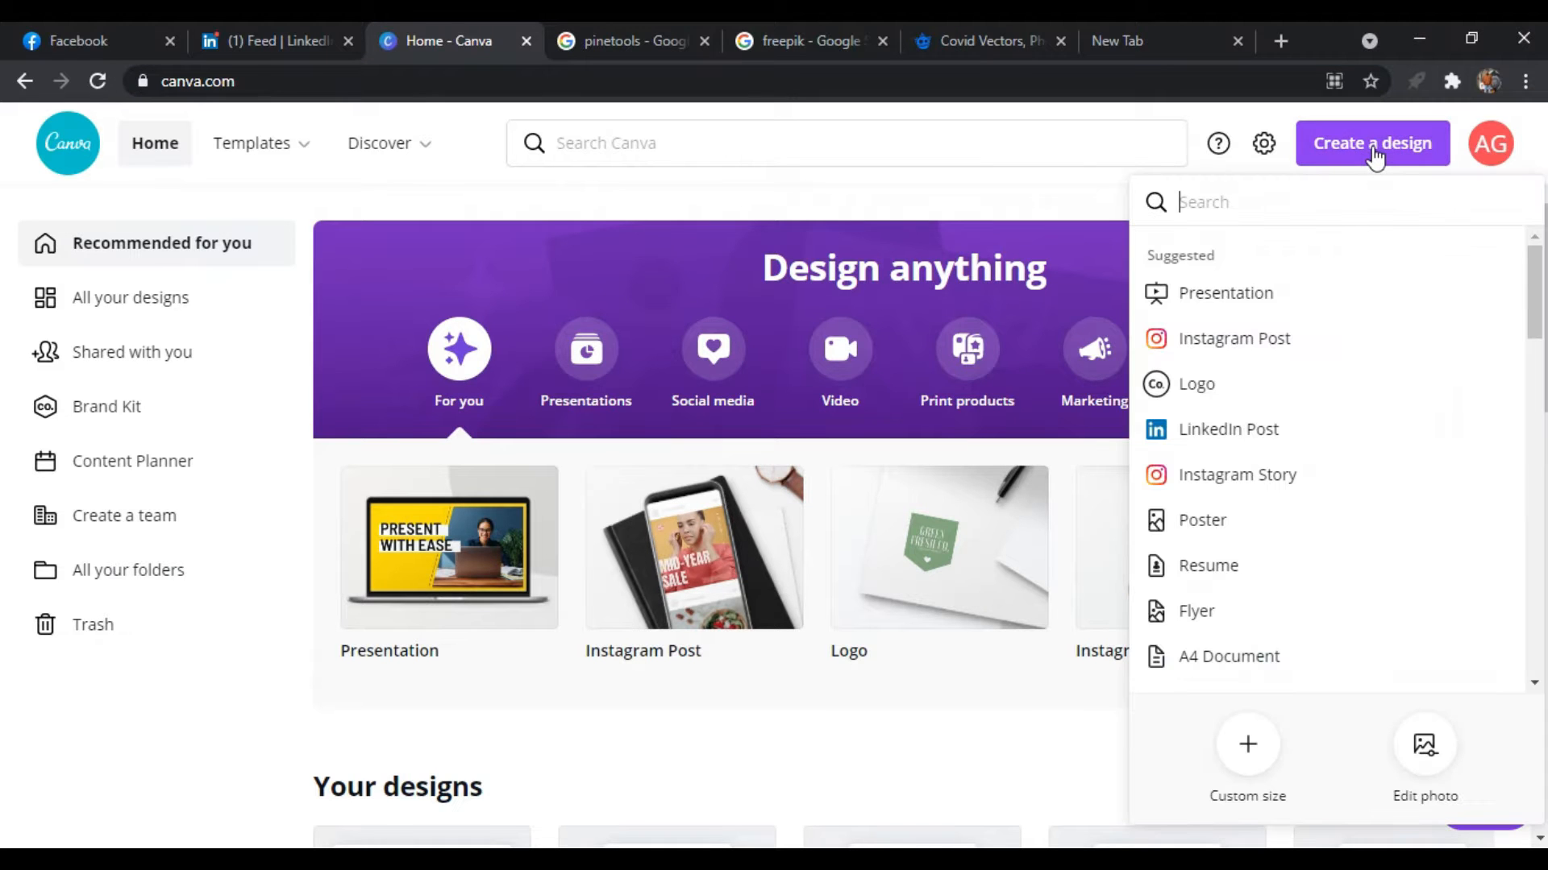
pyautogui.click(1249, 760)
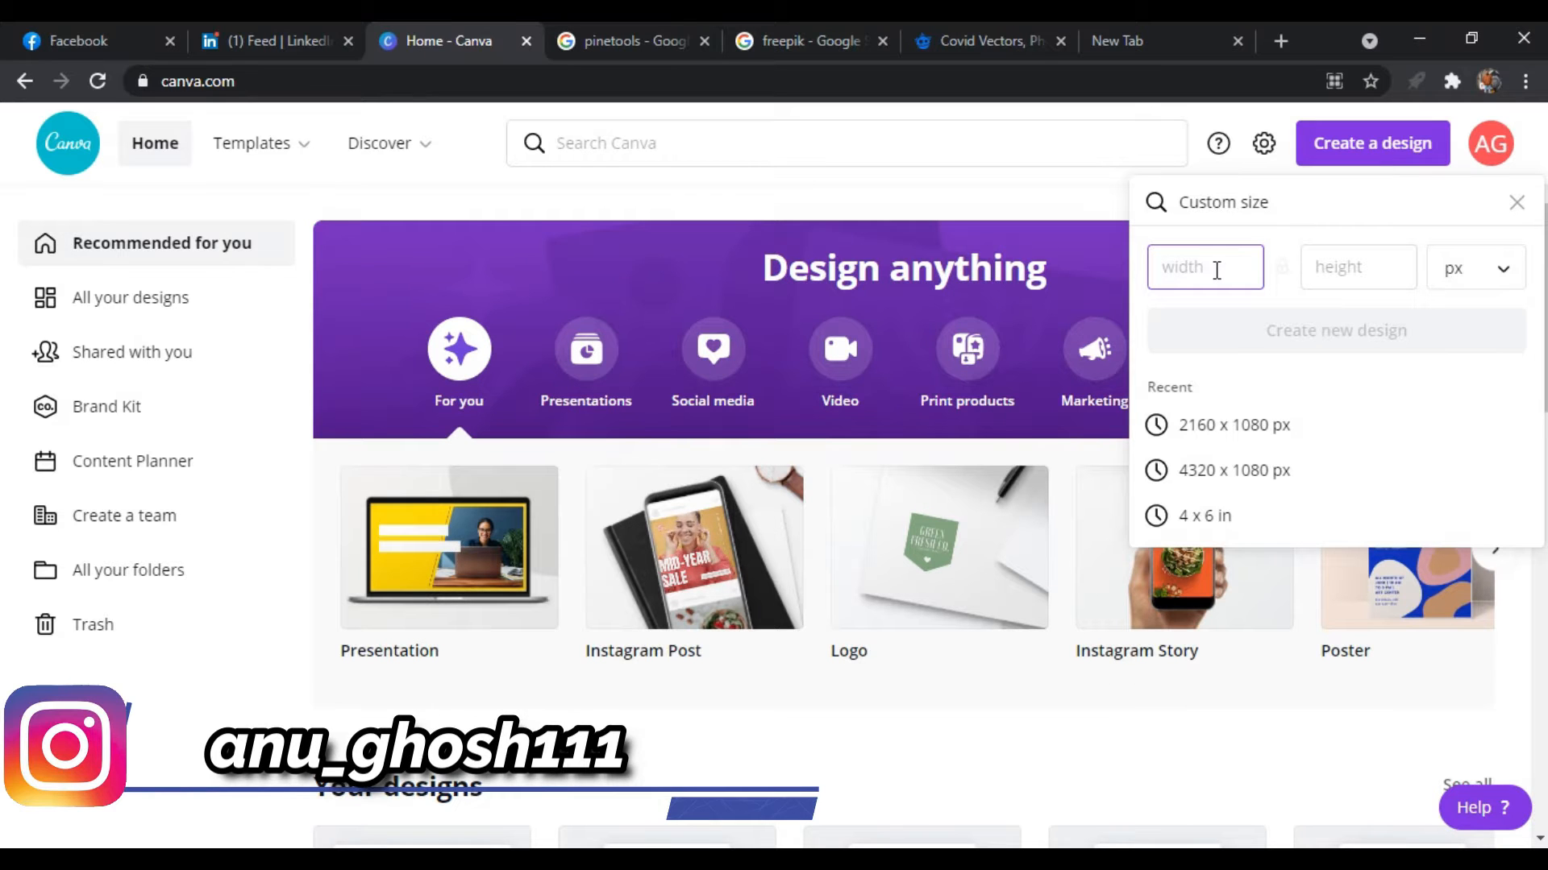
pyautogui.write('1')
pyautogui.press('BackSpace')
pyautogui.write('2160')
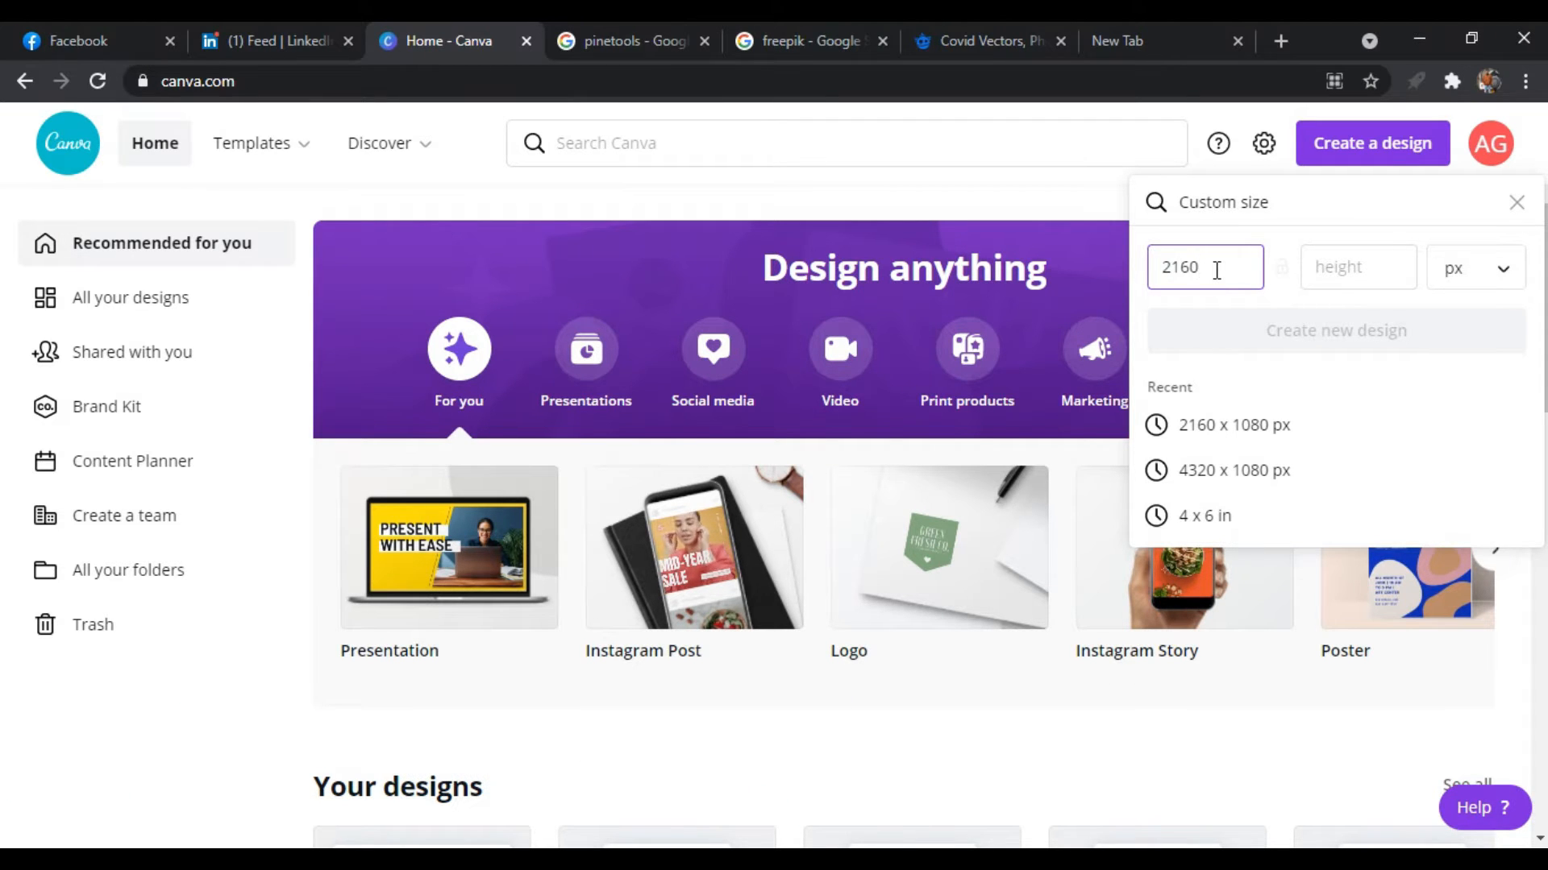
pyautogui.click(1335, 270)
pyautogui.write('1080')
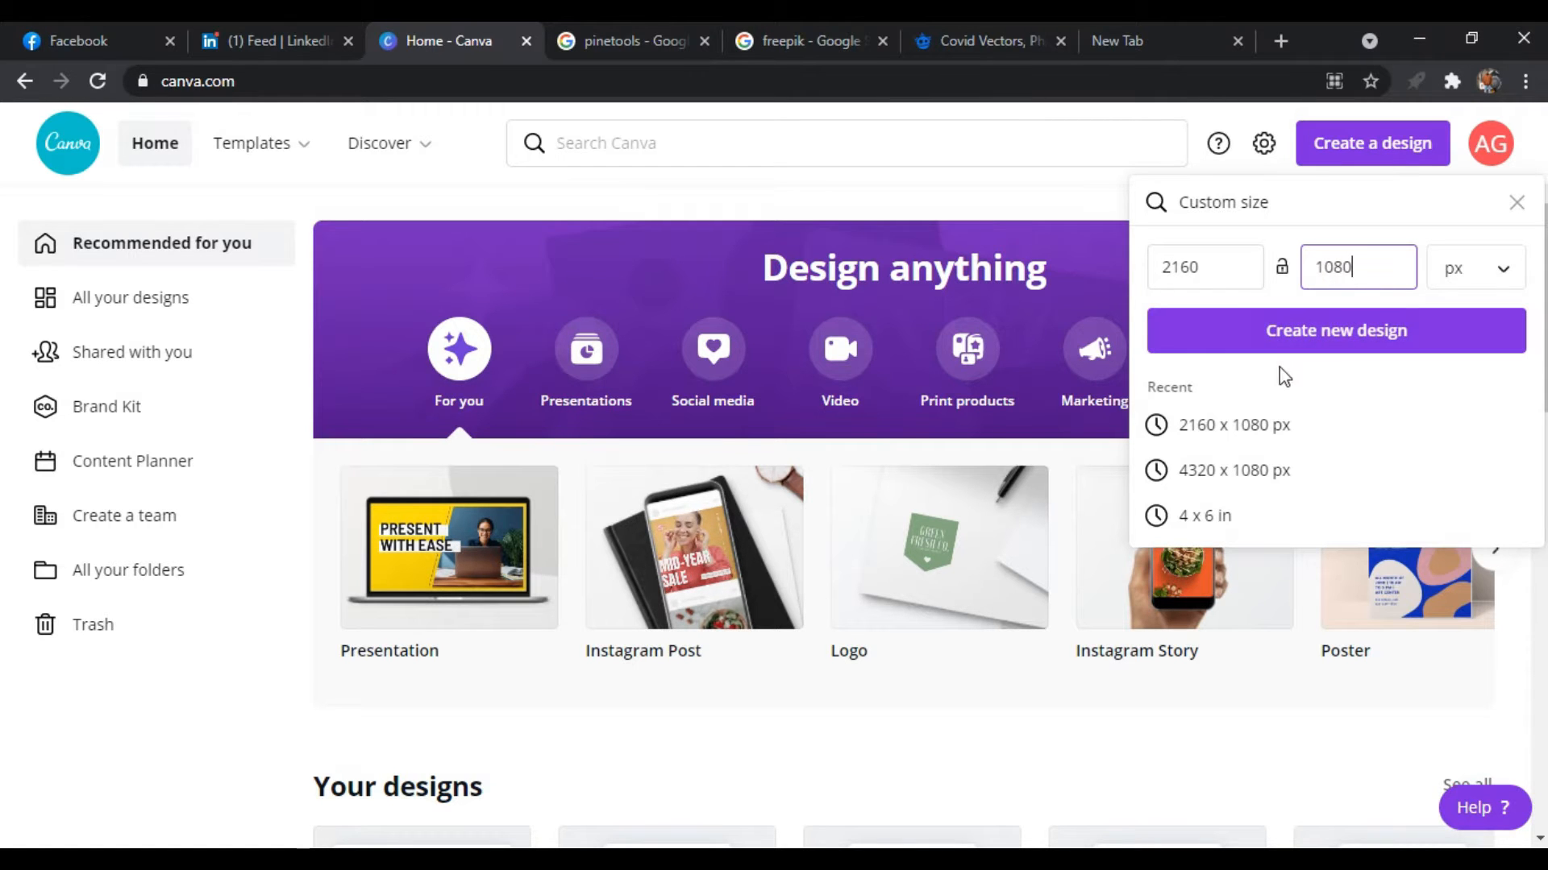
pyautogui.click(1356, 333)
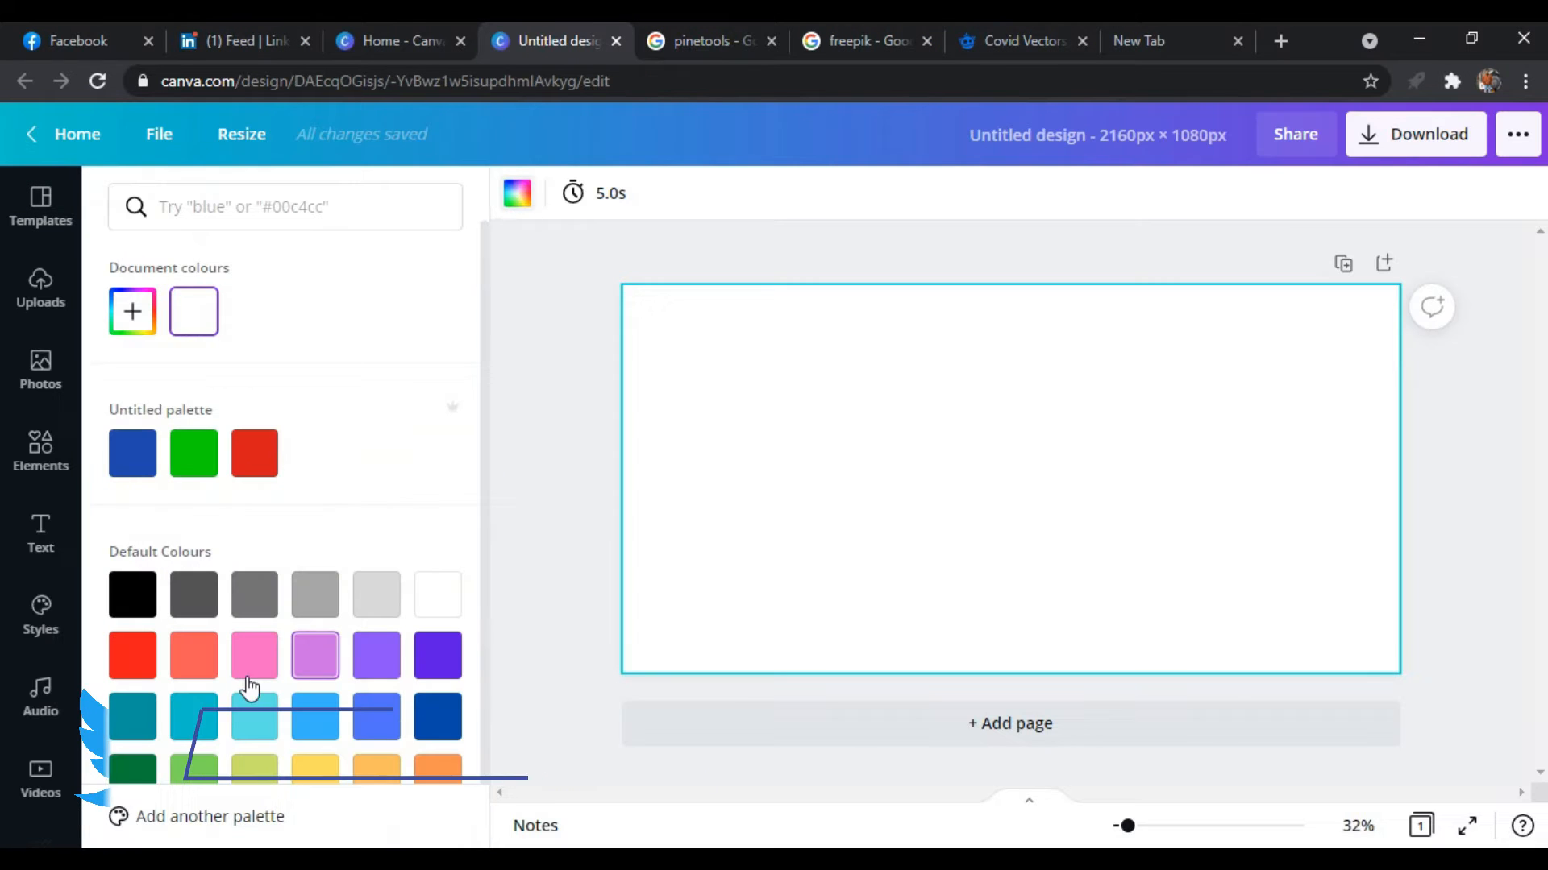
# Set the page background to a custom dark blue of about #293984
pyautogui.click(370, 715)
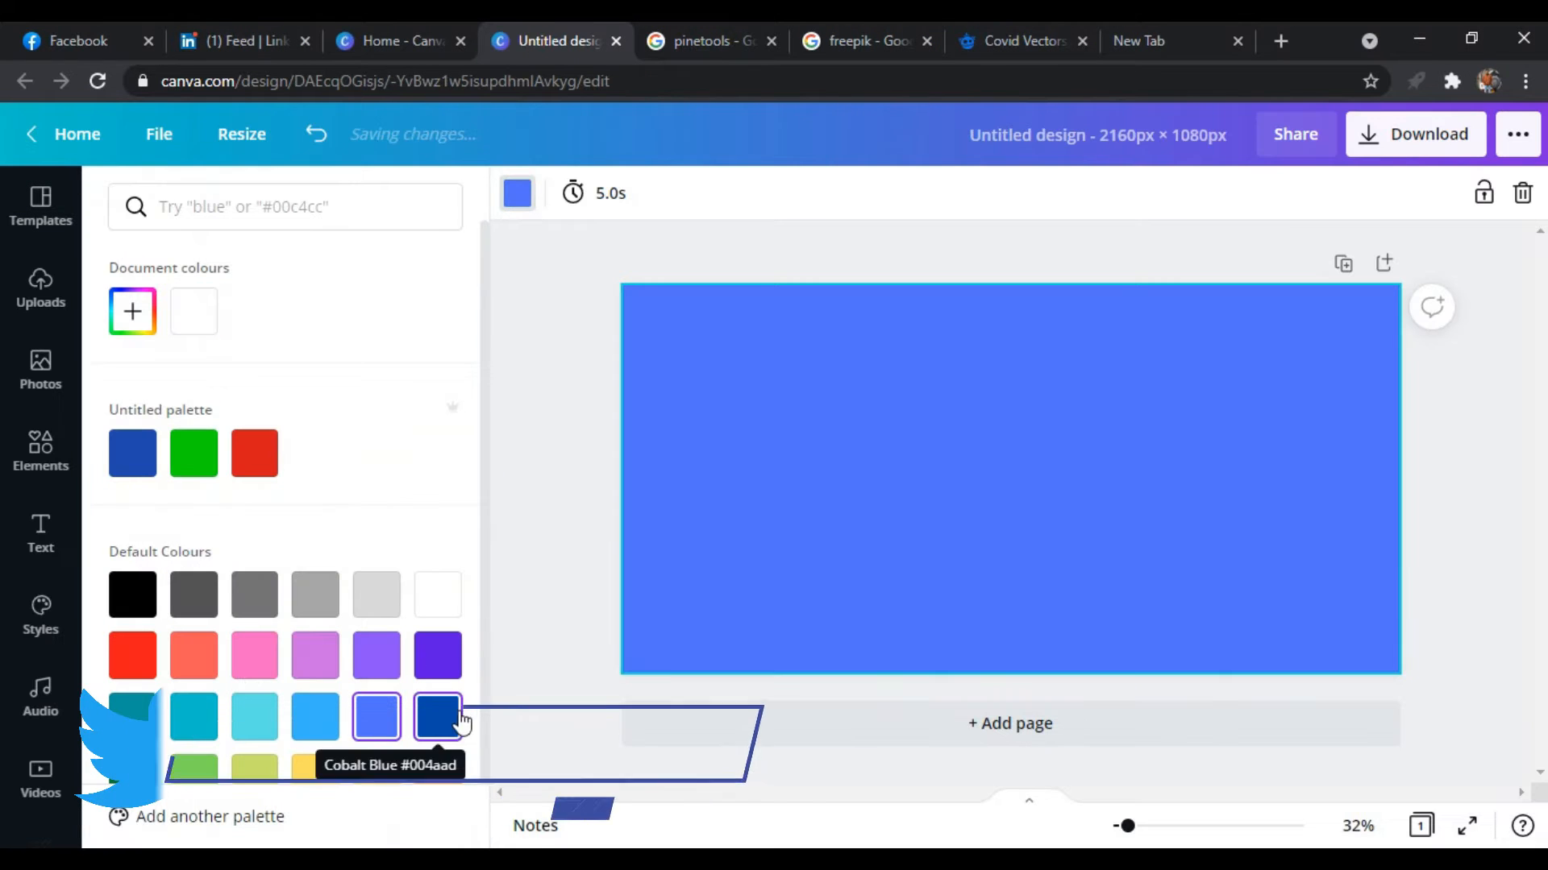
pyautogui.scroll(-1, 421, 667)
pyautogui.scroll(1, 242, 483)
pyautogui.click(132, 310)
pyautogui.moveTo(335, 369); pyautogui.dragTo(335, 425)
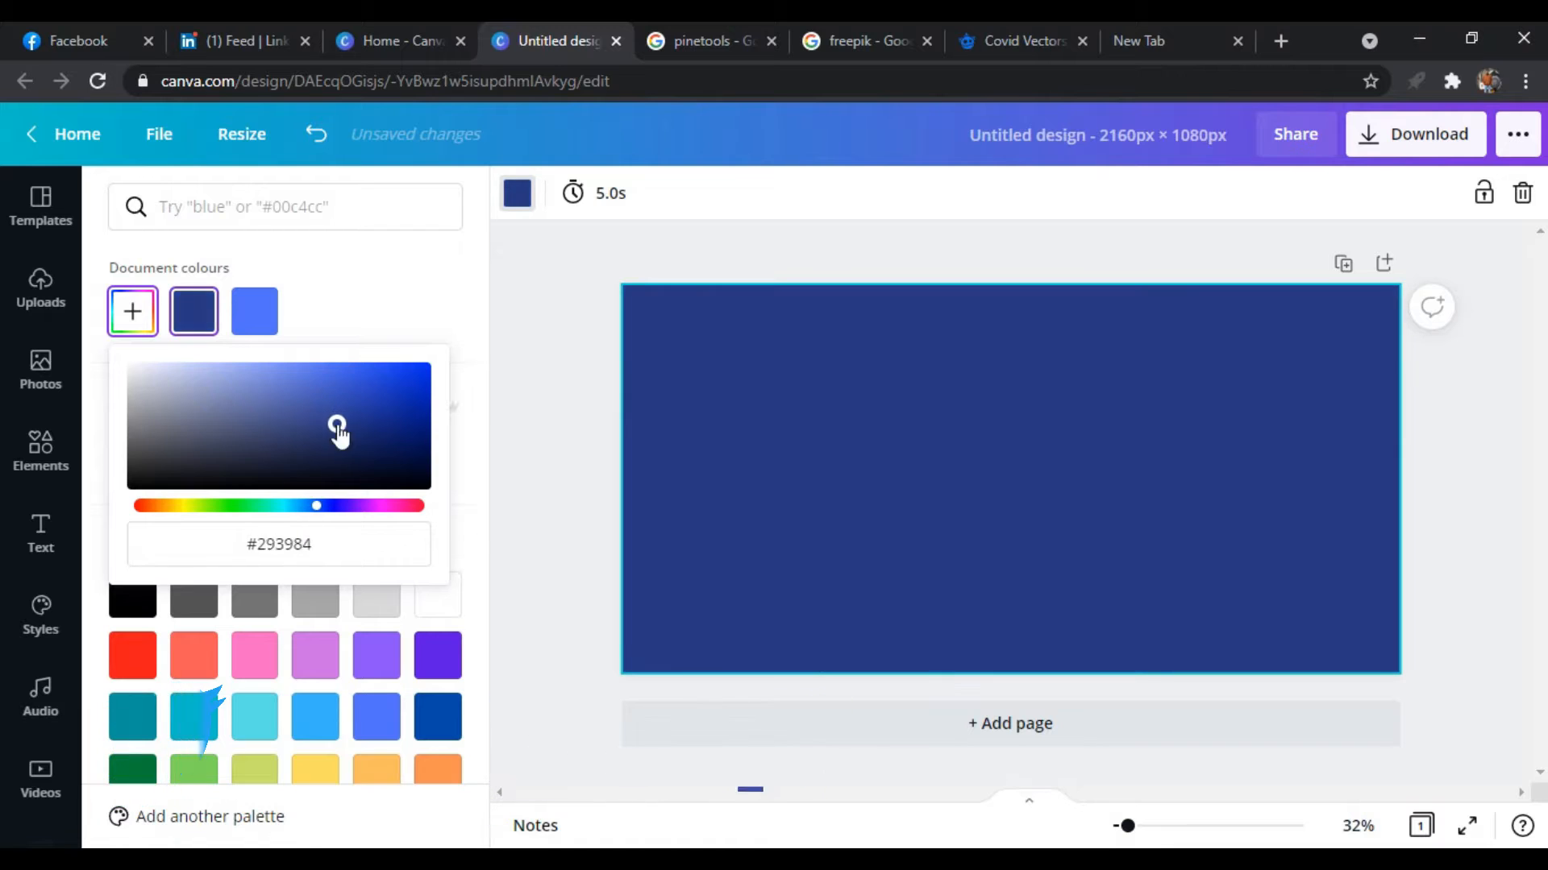
# Show the page margins
pyautogui.click(40, 532)
pyautogui.click(44, 210)
pyautogui.click(159, 134)
pyautogui.click(236, 403)
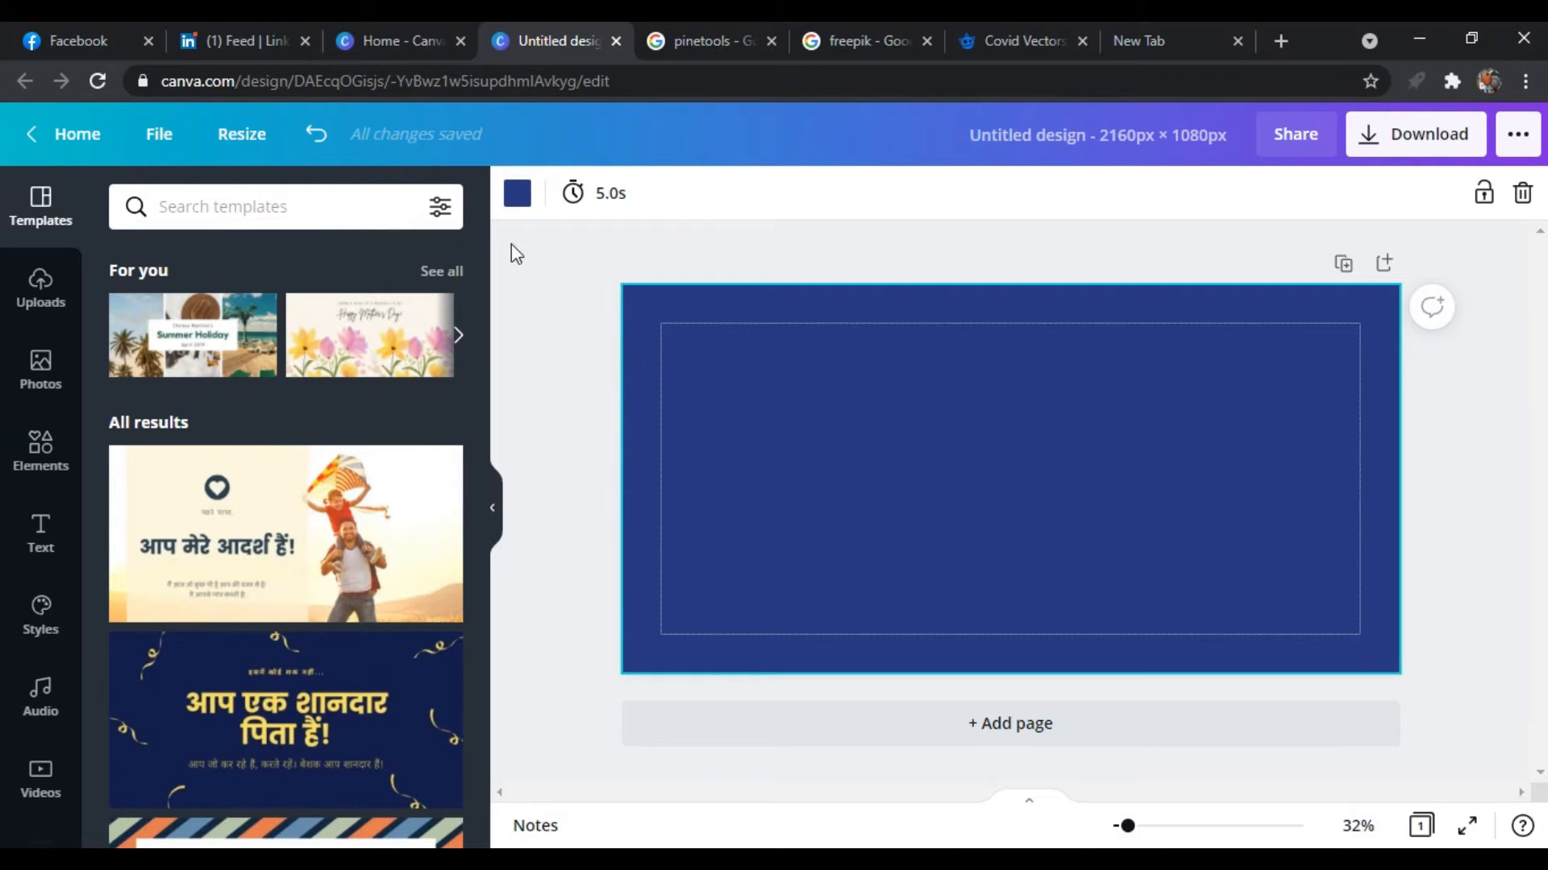
# Show the rulers and hide the page margins
pyautogui.click(179, 151)
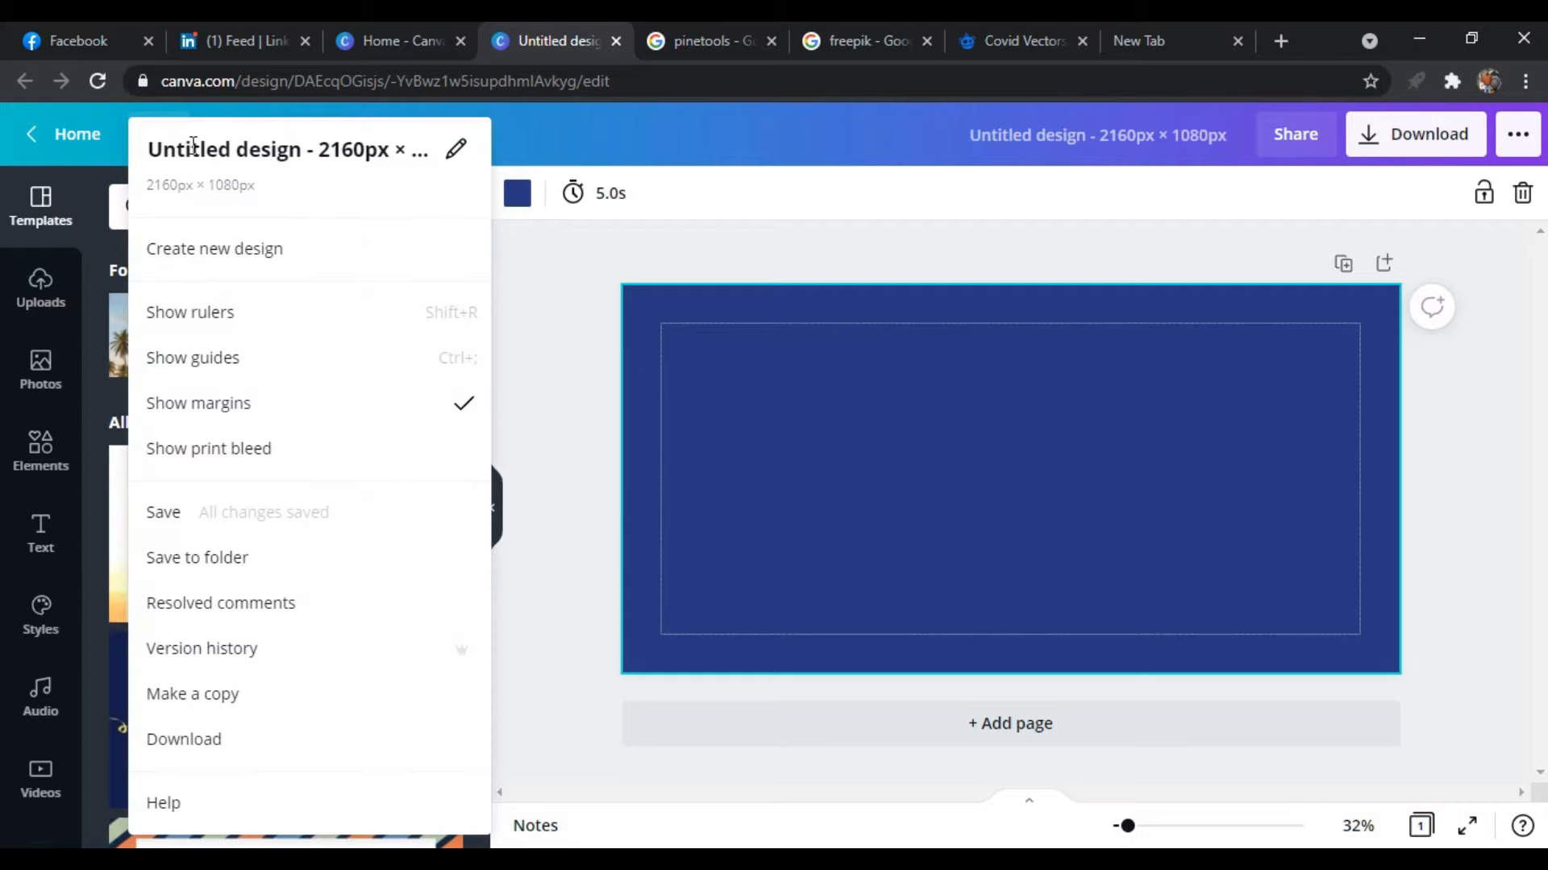
pyautogui.click(268, 324)
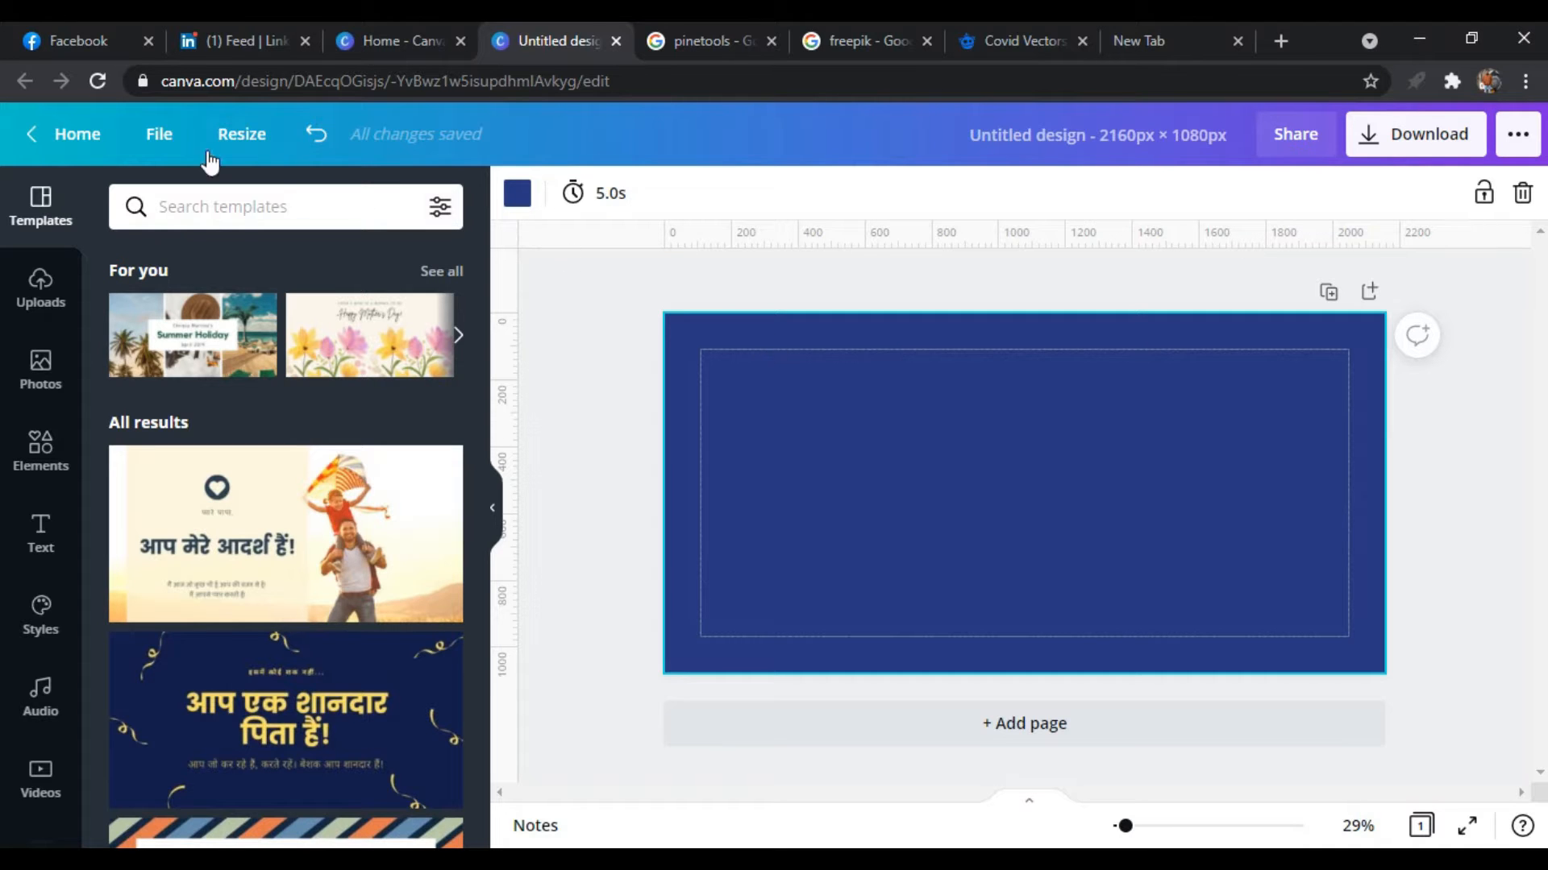
pyautogui.click(161, 139)
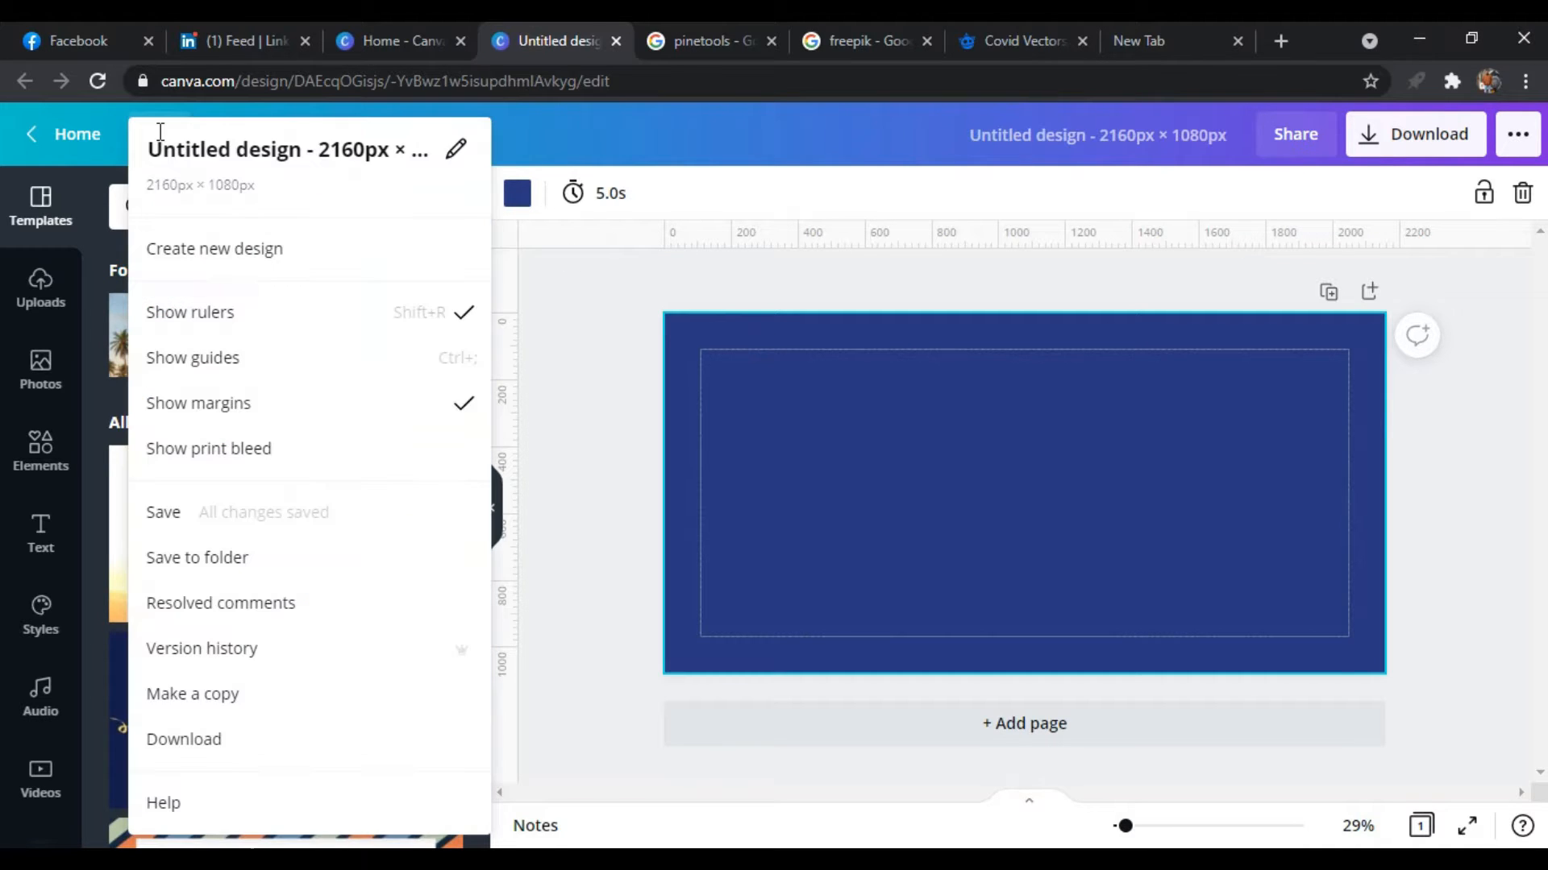
pyautogui.click(250, 411)
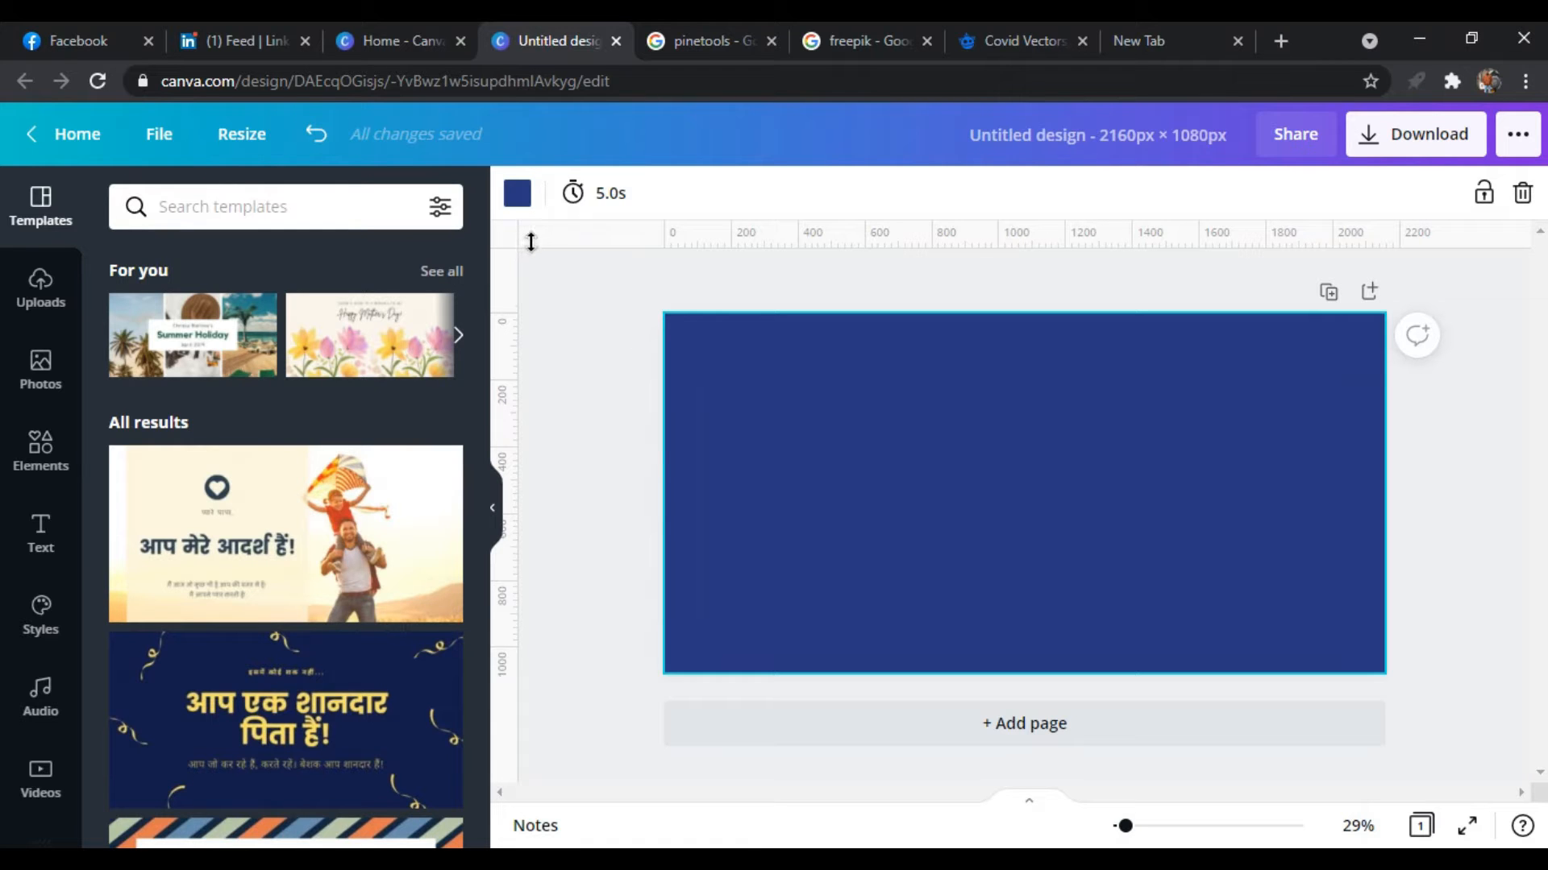
# Place a vertical guide at the page's horizontal centre, at about 1080 px
pyautogui.moveTo(523, 242); pyautogui.dragTo(708, 222)
pyautogui.moveTo(514, 320); pyautogui.dragTo(1021, 322)
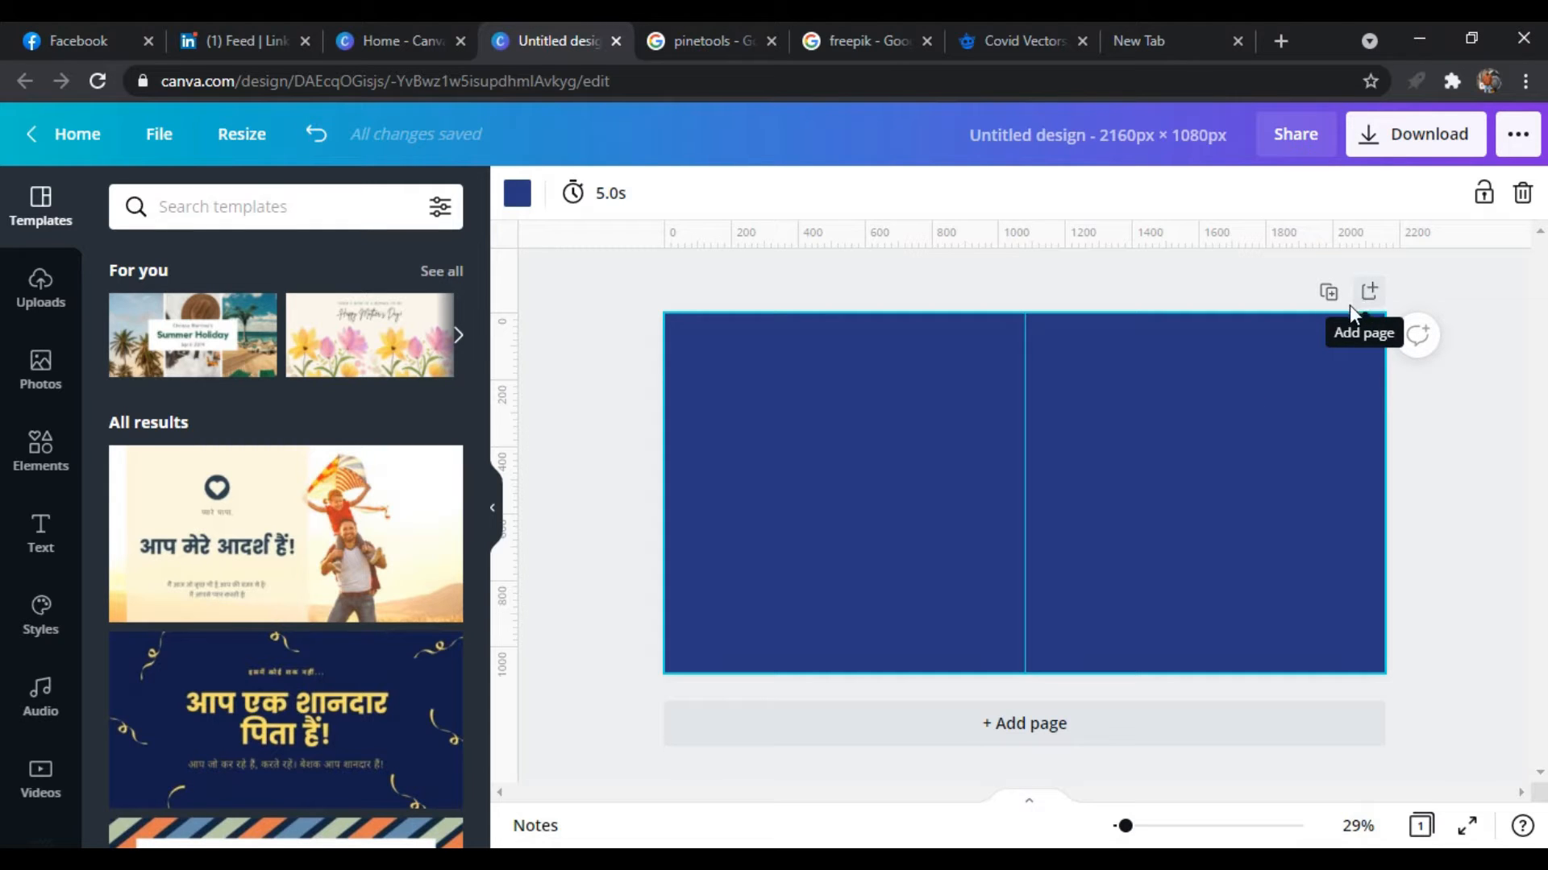
# Extend the design to two pages with the same blue background, deleting the extra third page
pyautogui.click(1369, 294)
pyautogui.scroll(5, 1274, 524)
pyautogui.scroll(-4, 1272, 520)
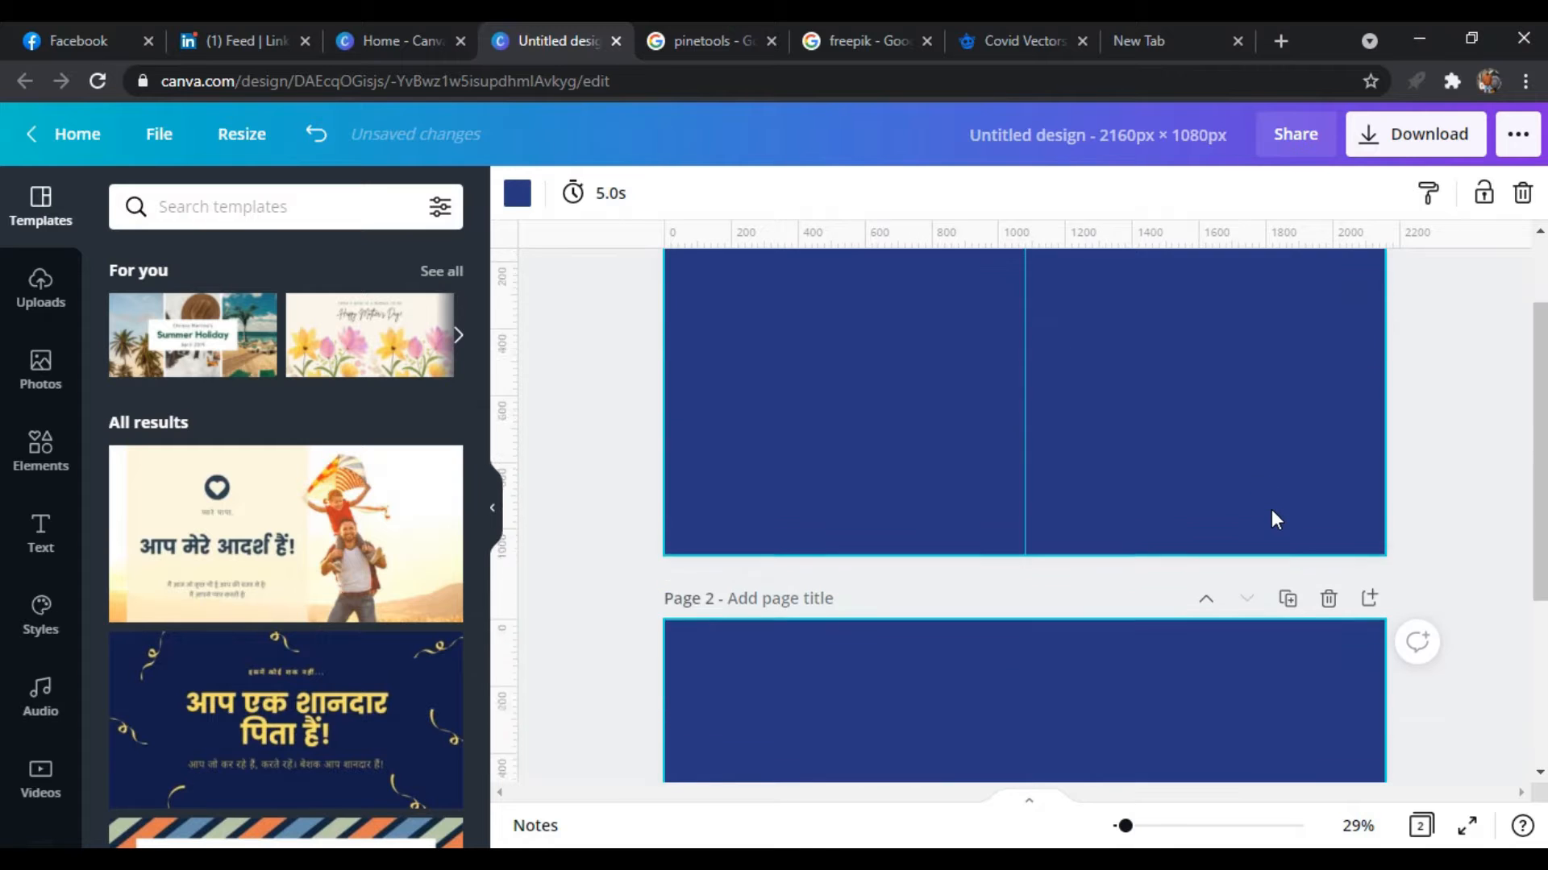
pyautogui.scroll(3, 1273, 518)
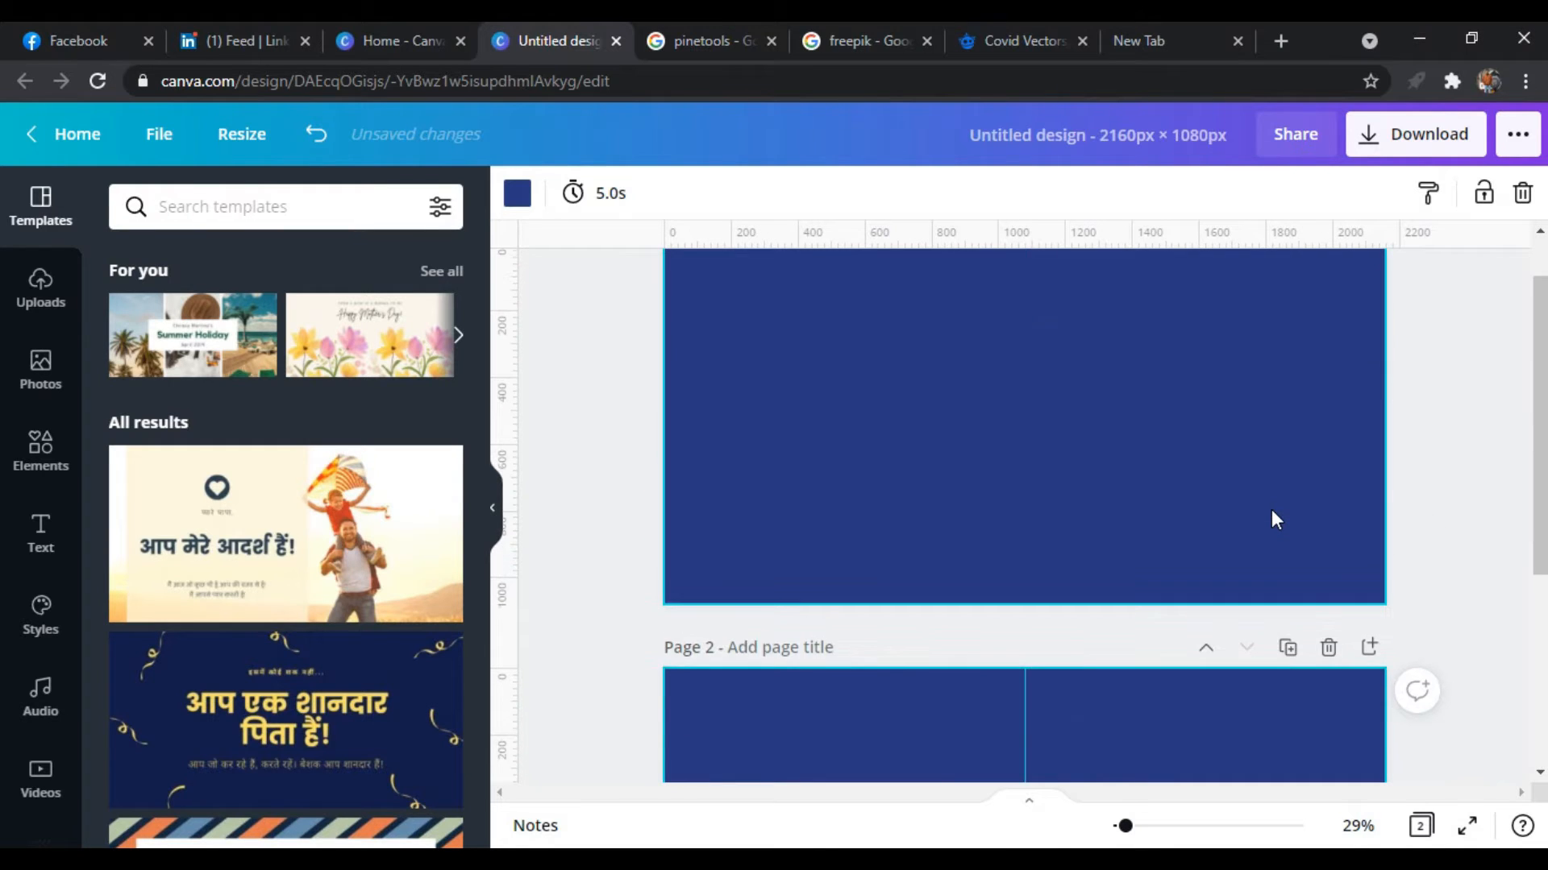
pyautogui.scroll(-4, 1273, 518)
pyautogui.scroll(2, 1273, 518)
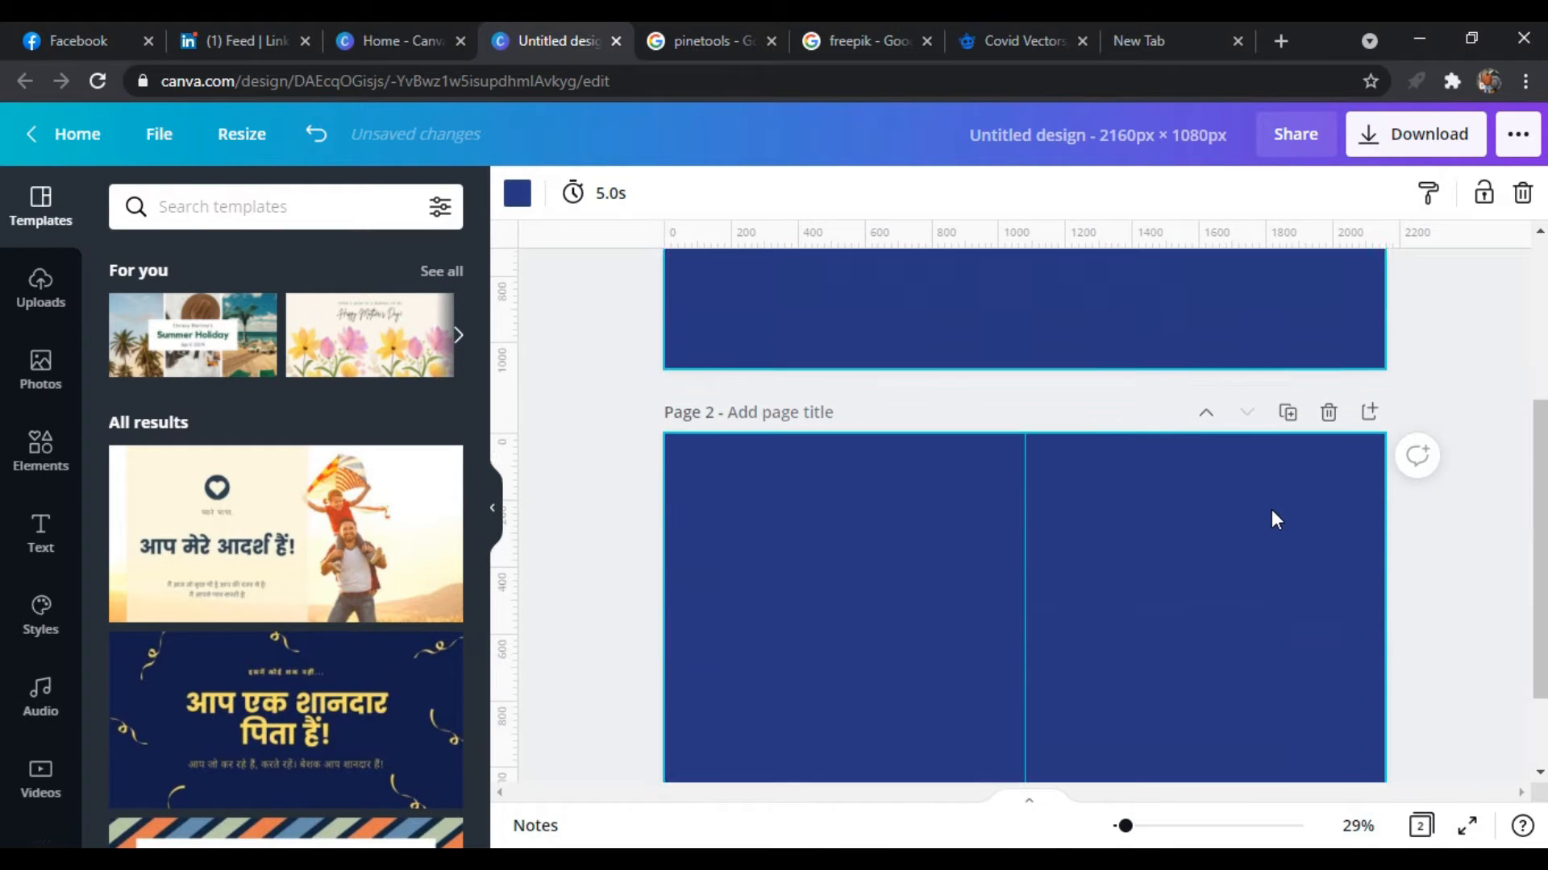
pyautogui.click(1369, 424)
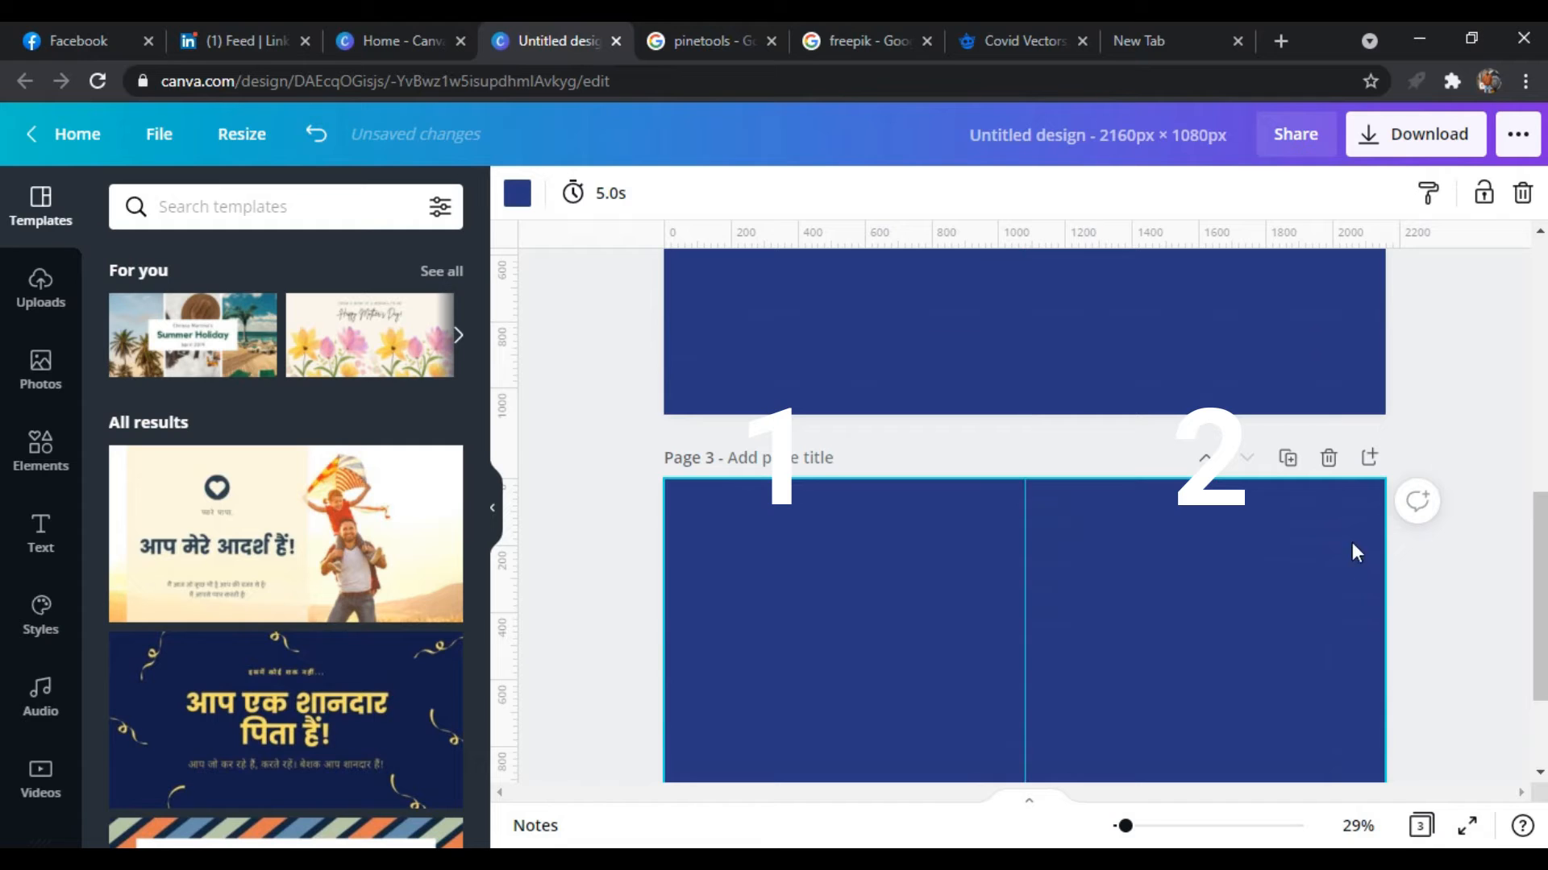
pyautogui.click(1329, 468)
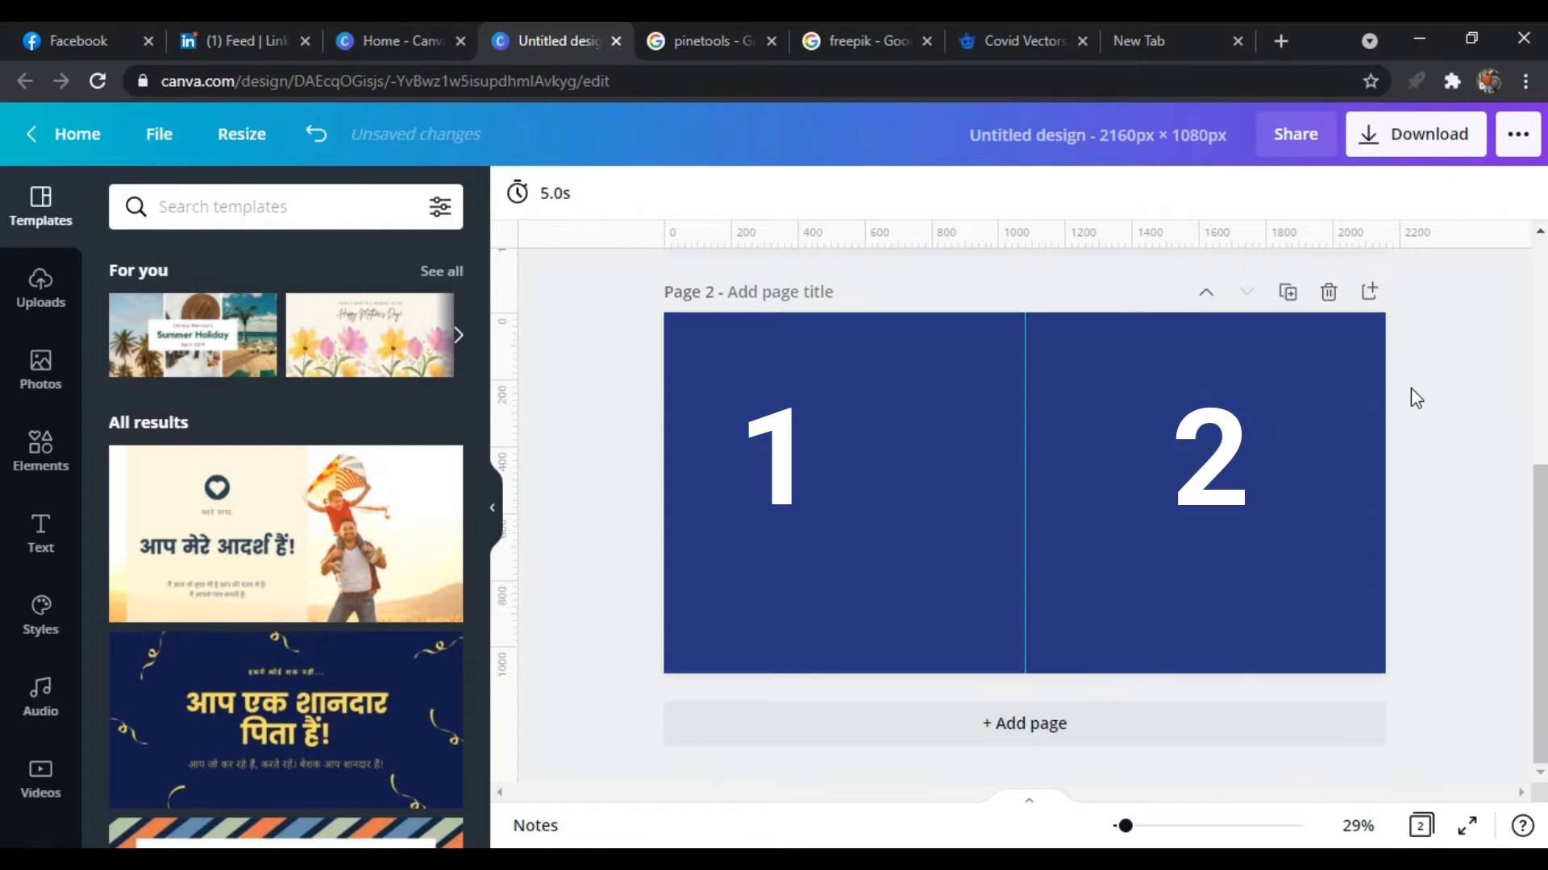
# Add a heading text box to the first page and place it in the page's left half
pyautogui.scroll(3, 1411, 388)
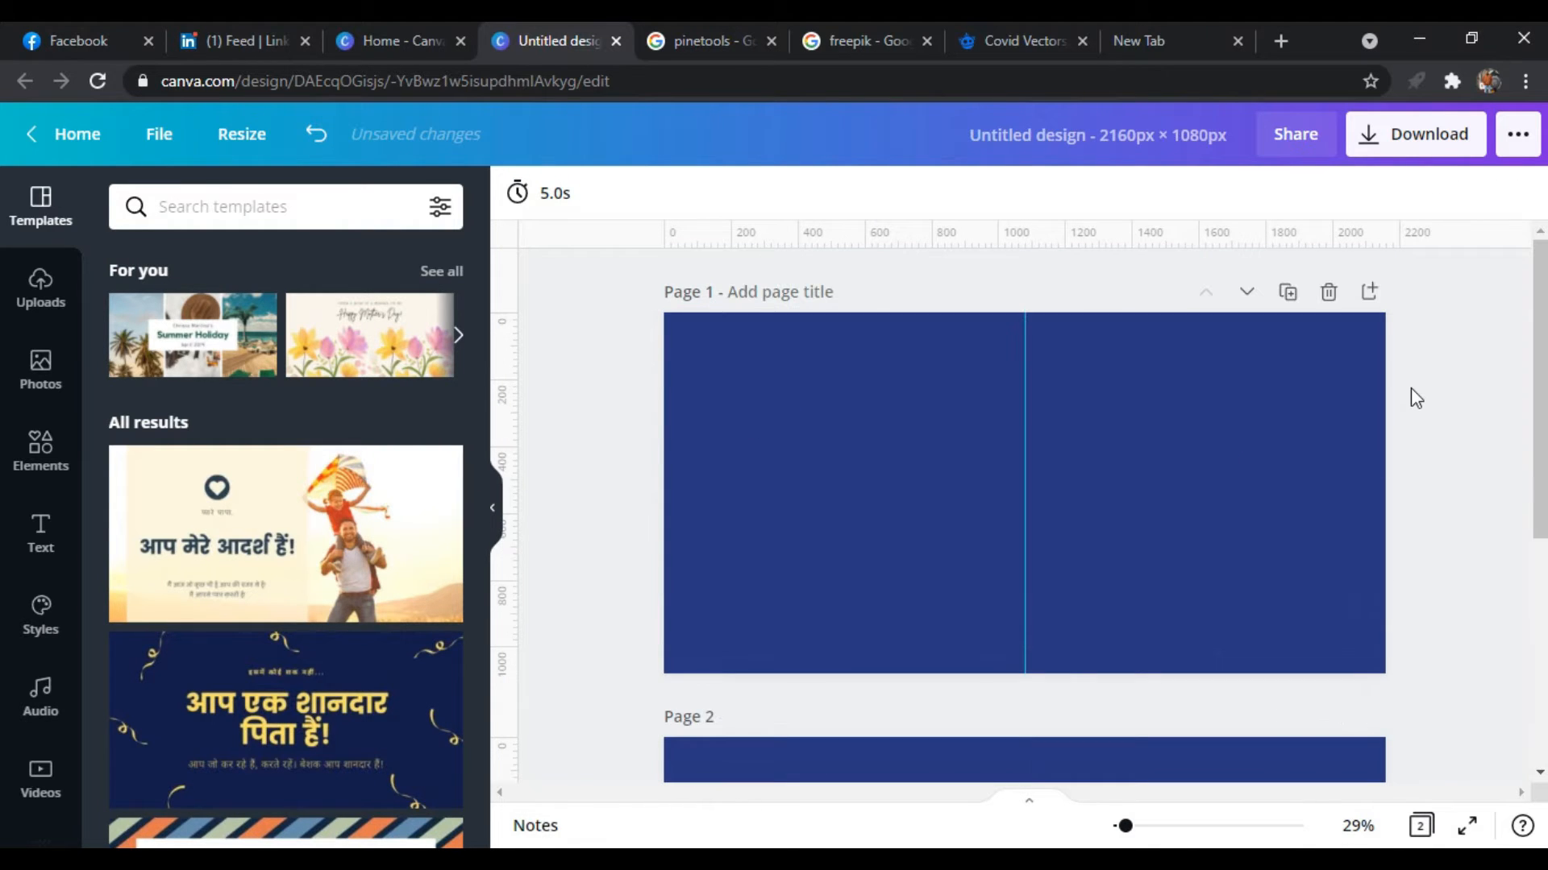
pyautogui.click(939, 422)
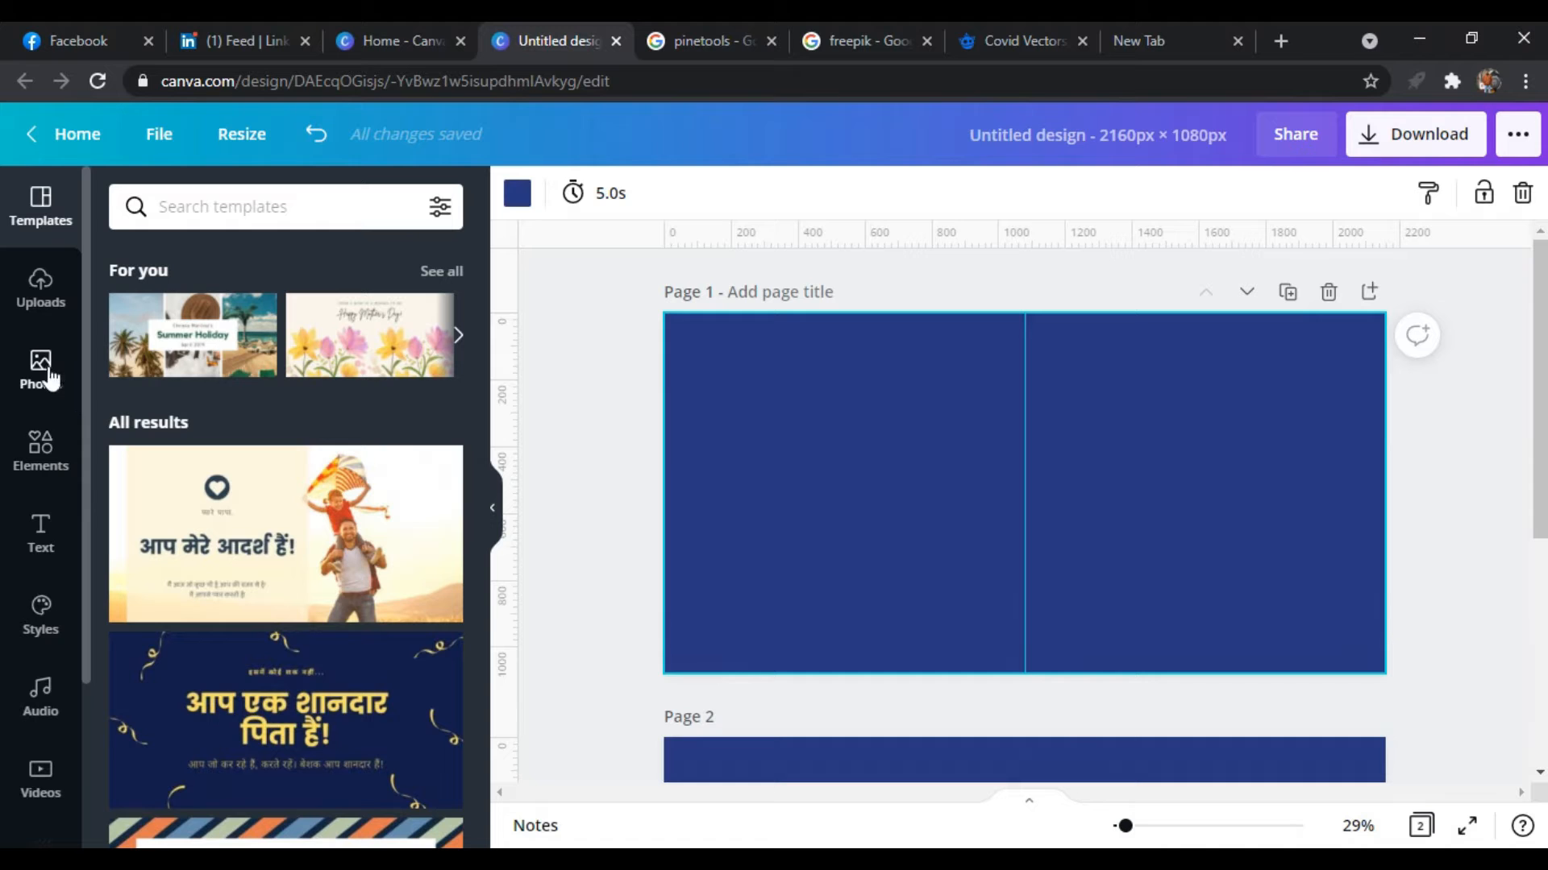
pyautogui.click(58, 544)
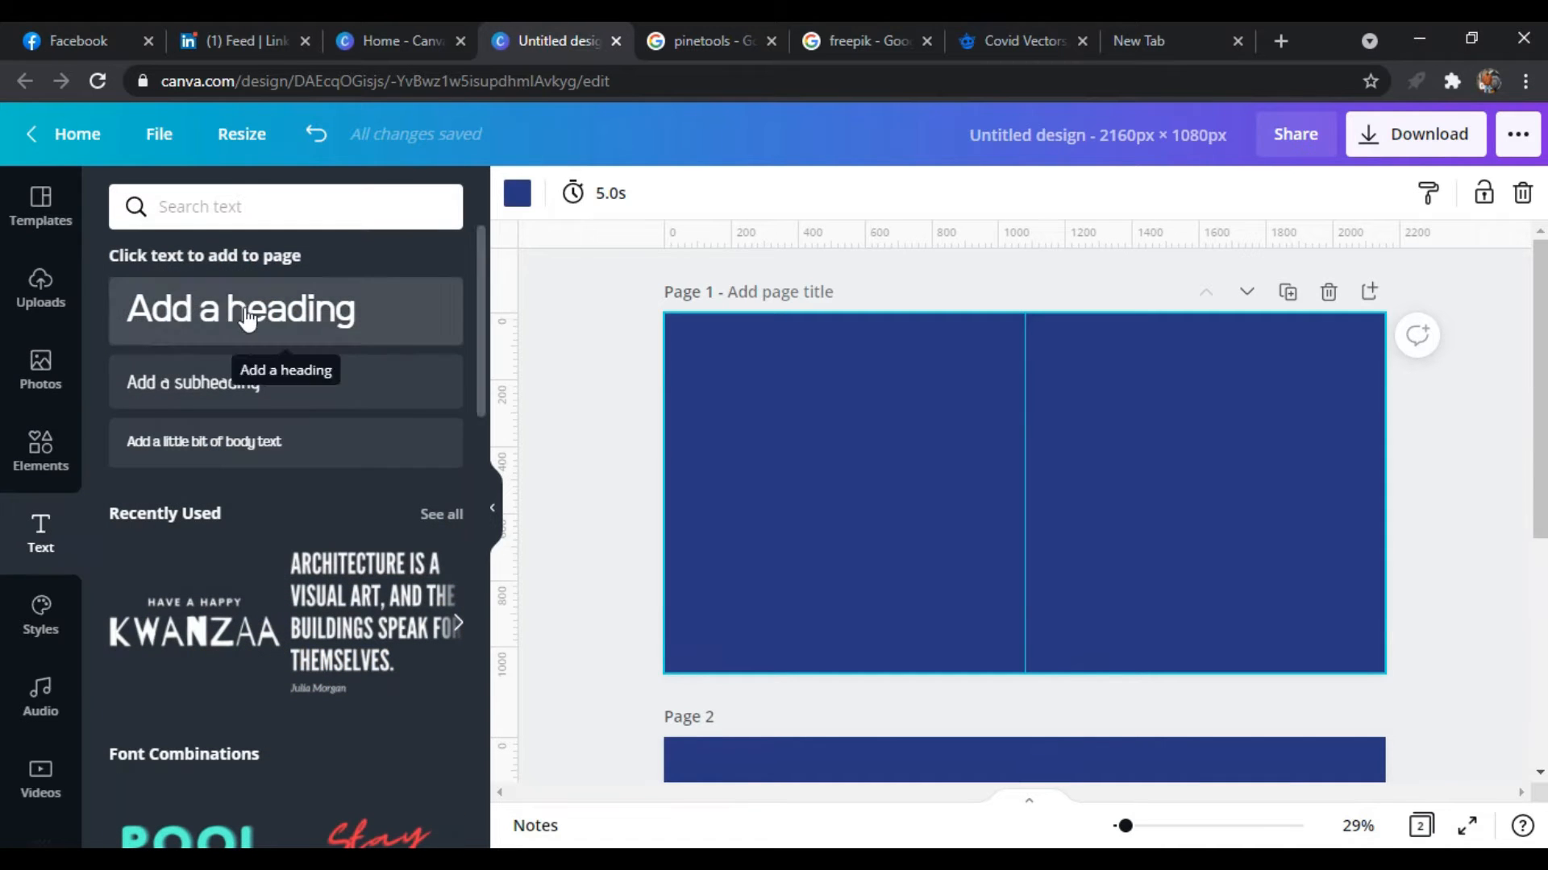
pyautogui.click(339, 311)
pyautogui.moveTo(1046, 541); pyautogui.dragTo(857, 543)
# Set the heading's font to Norwester and its size to 76.5
pyautogui.click(597, 192)
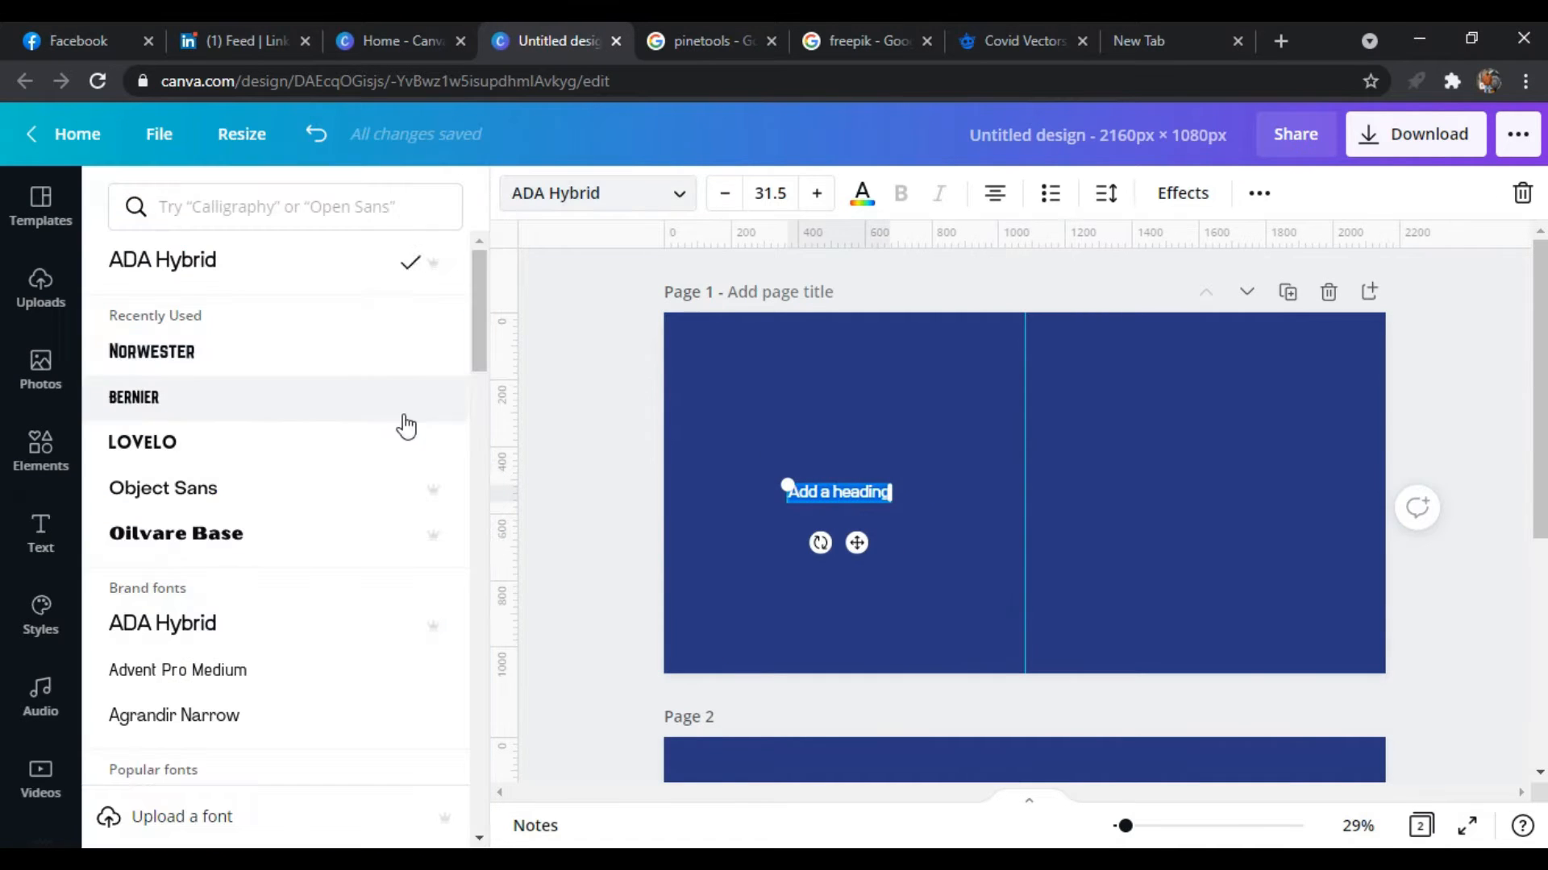
pyautogui.click(338, 354)
pyautogui.click(816, 193)
pyautogui.click(816, 194)
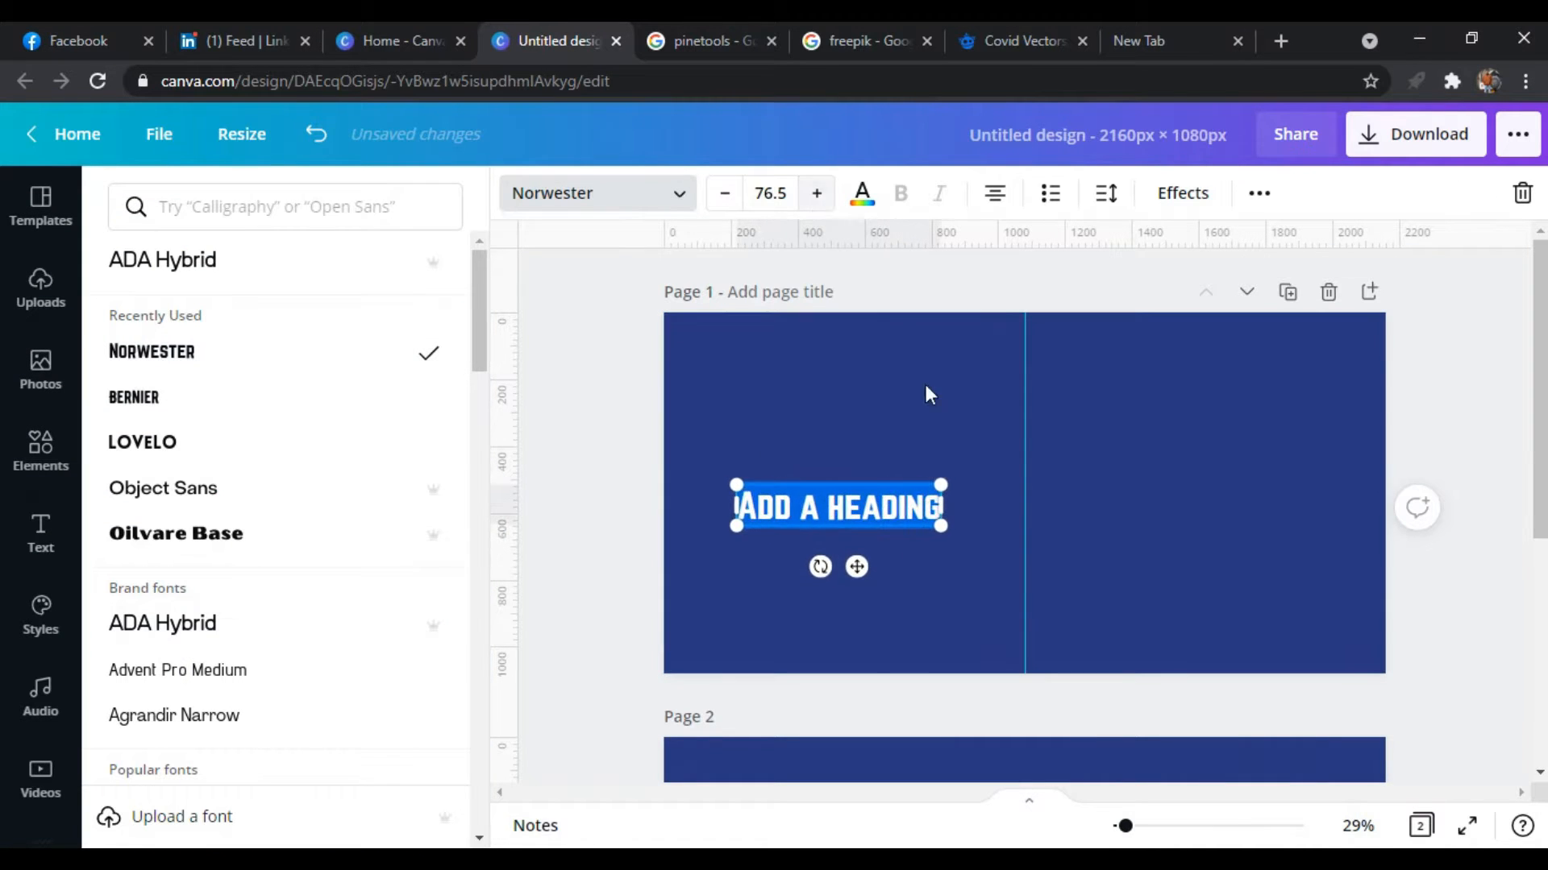
# Replace the heading text with "WEBSITES TO SEARCH FOR COVID-19 RESOURCES", putting COVID-19 and RESOURCES on separate lines
pyautogui.press('BackSpace')
pyautogui.write('WEBSITES TO SEARCH FOR')
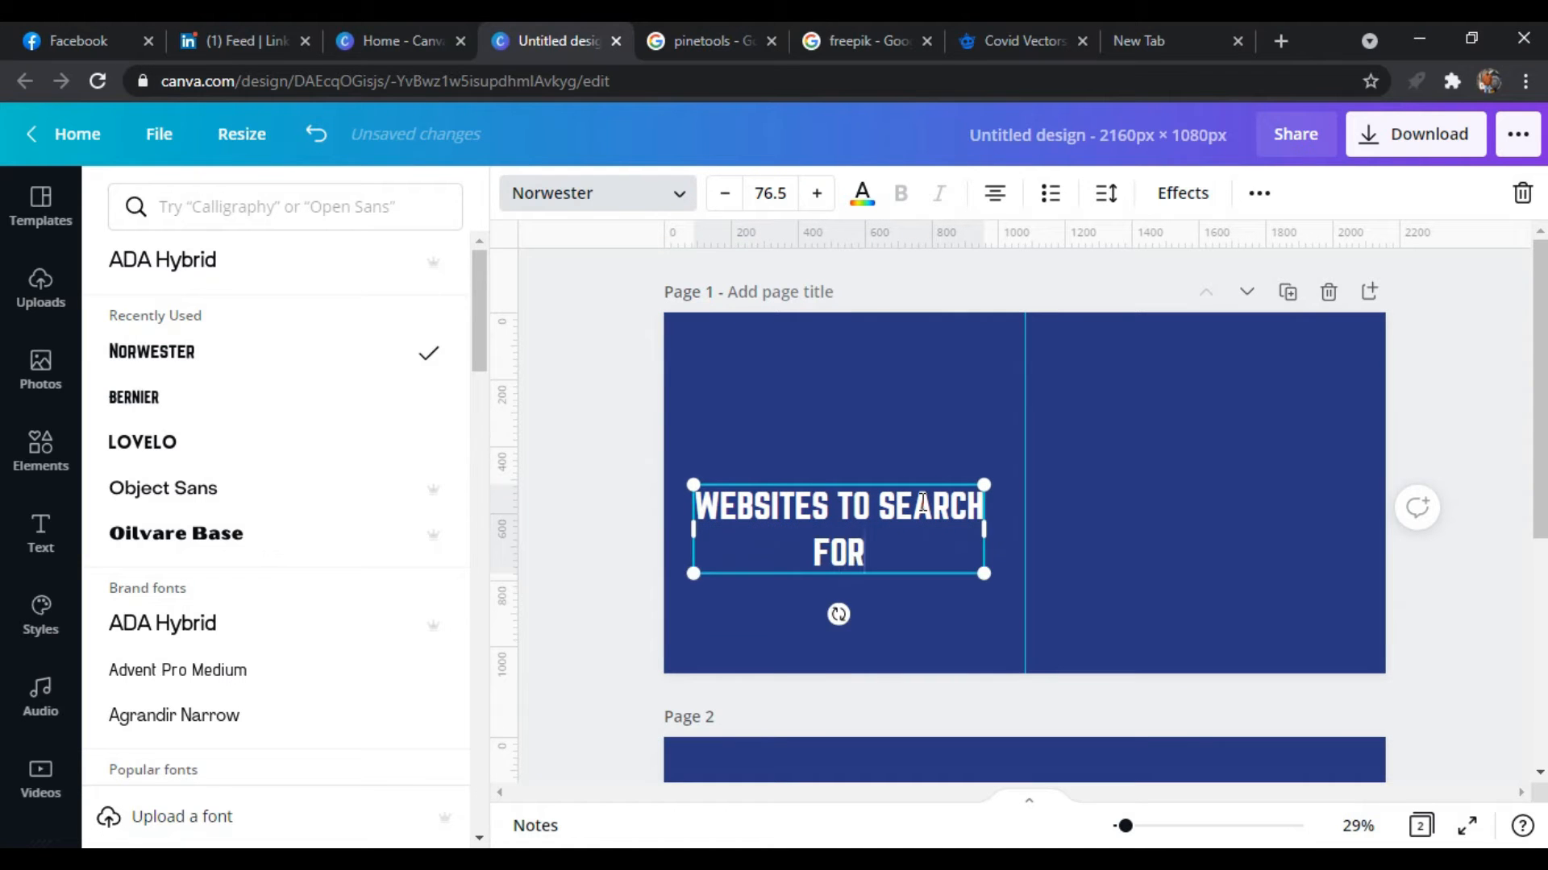
pyautogui.press('Return')
pyautogui.write('COVID-19')
pyautogui.press('Return')
pyautogui.write('RESOURCES')
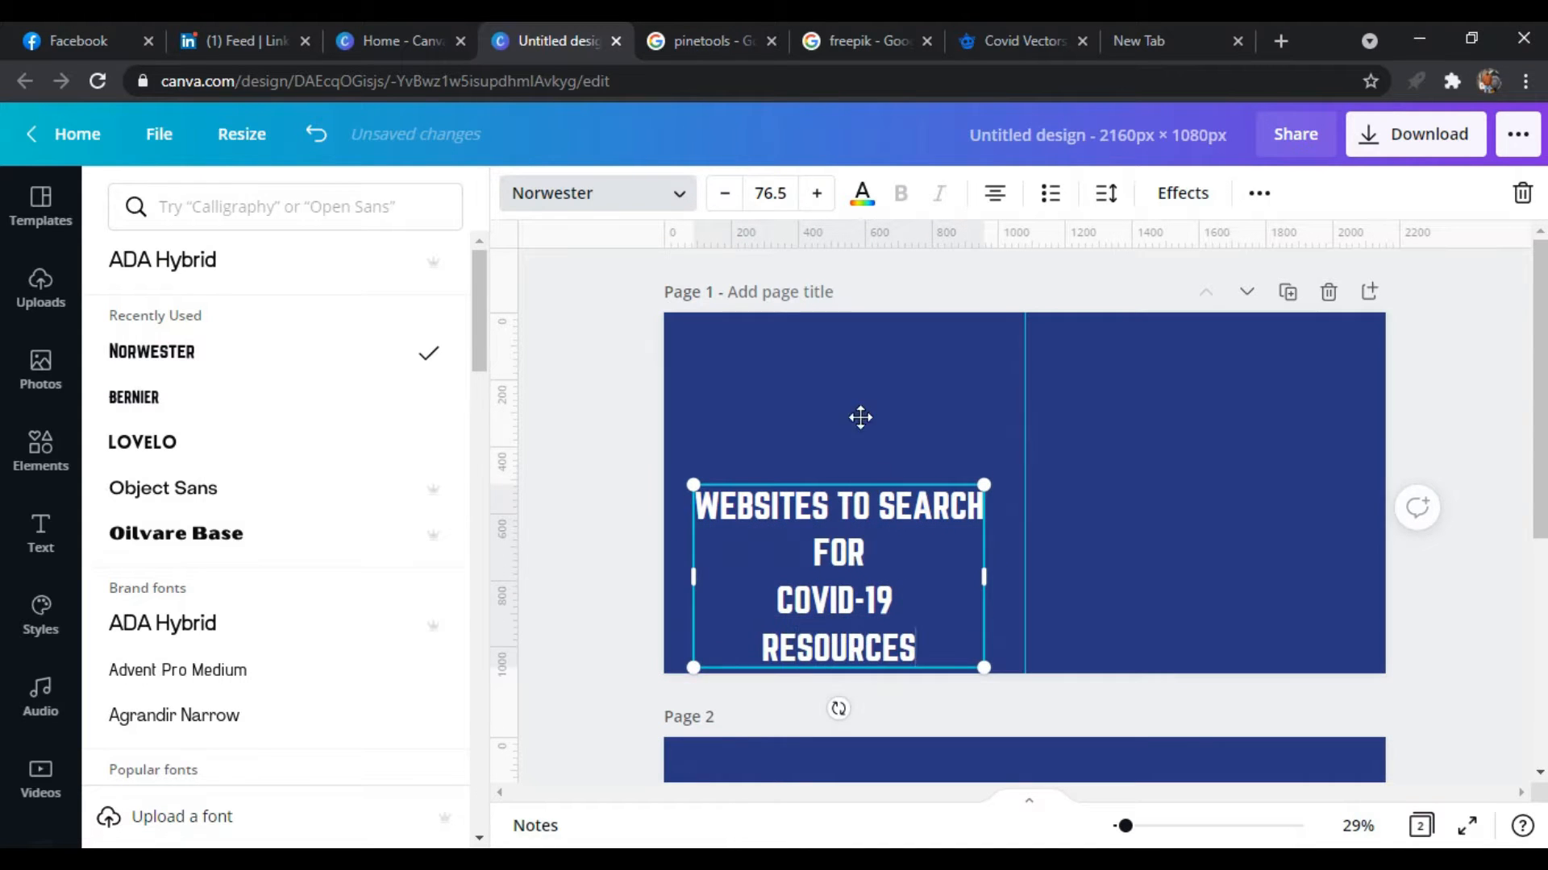
# Narrow the heading's text box and enlarge the COVID-19 line to size 91.5
pyautogui.moveTo(987, 494); pyautogui.dragTo(902, 496)
pyautogui.click(816, 194)
pyautogui.tripleClick(798, 567)
pyautogui.click(816, 193)
pyautogui.click(957, 535)
pyautogui.moveTo(727, 569); pyautogui.dragTo(687, 557)
# Colour the COVID-19 line yellow and set its font to Lovelo
pyautogui.click(862, 195)
pyautogui.click(255, 453)
pyautogui.click(746, 573)
pyautogui.moveTo(874, 573); pyautogui.dragTo(722, 576)
pyautogui.click(131, 600)
pyautogui.click(315, 770)
pyautogui.click(598, 193)
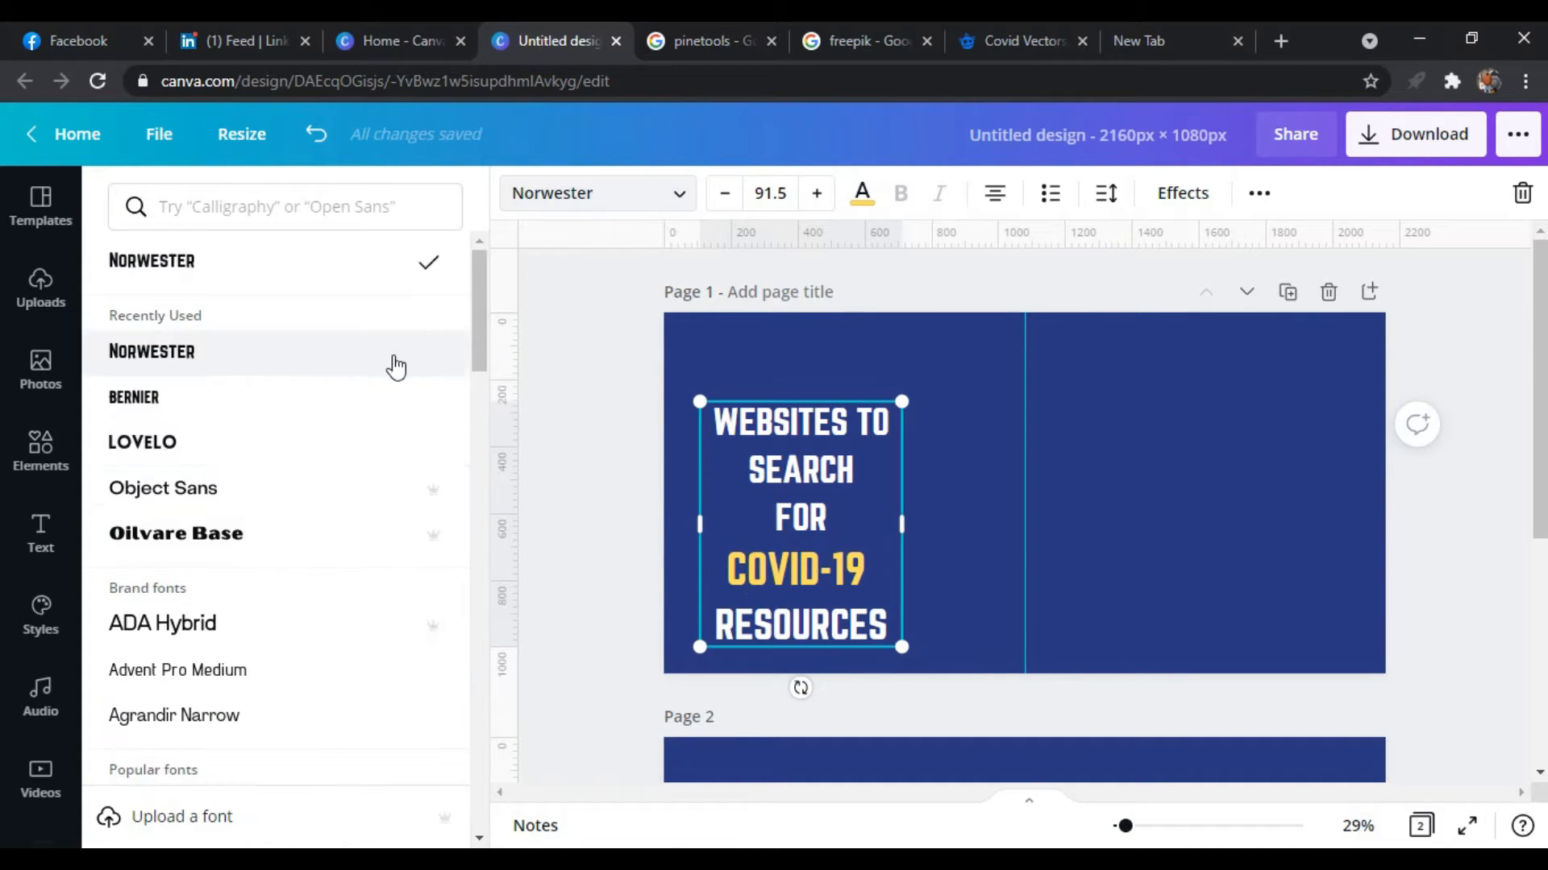
pyautogui.click(231, 443)
# Slightly reduce the line spacing of the whole heading
pyautogui.click(1259, 193)
pyautogui.click(1259, 193)
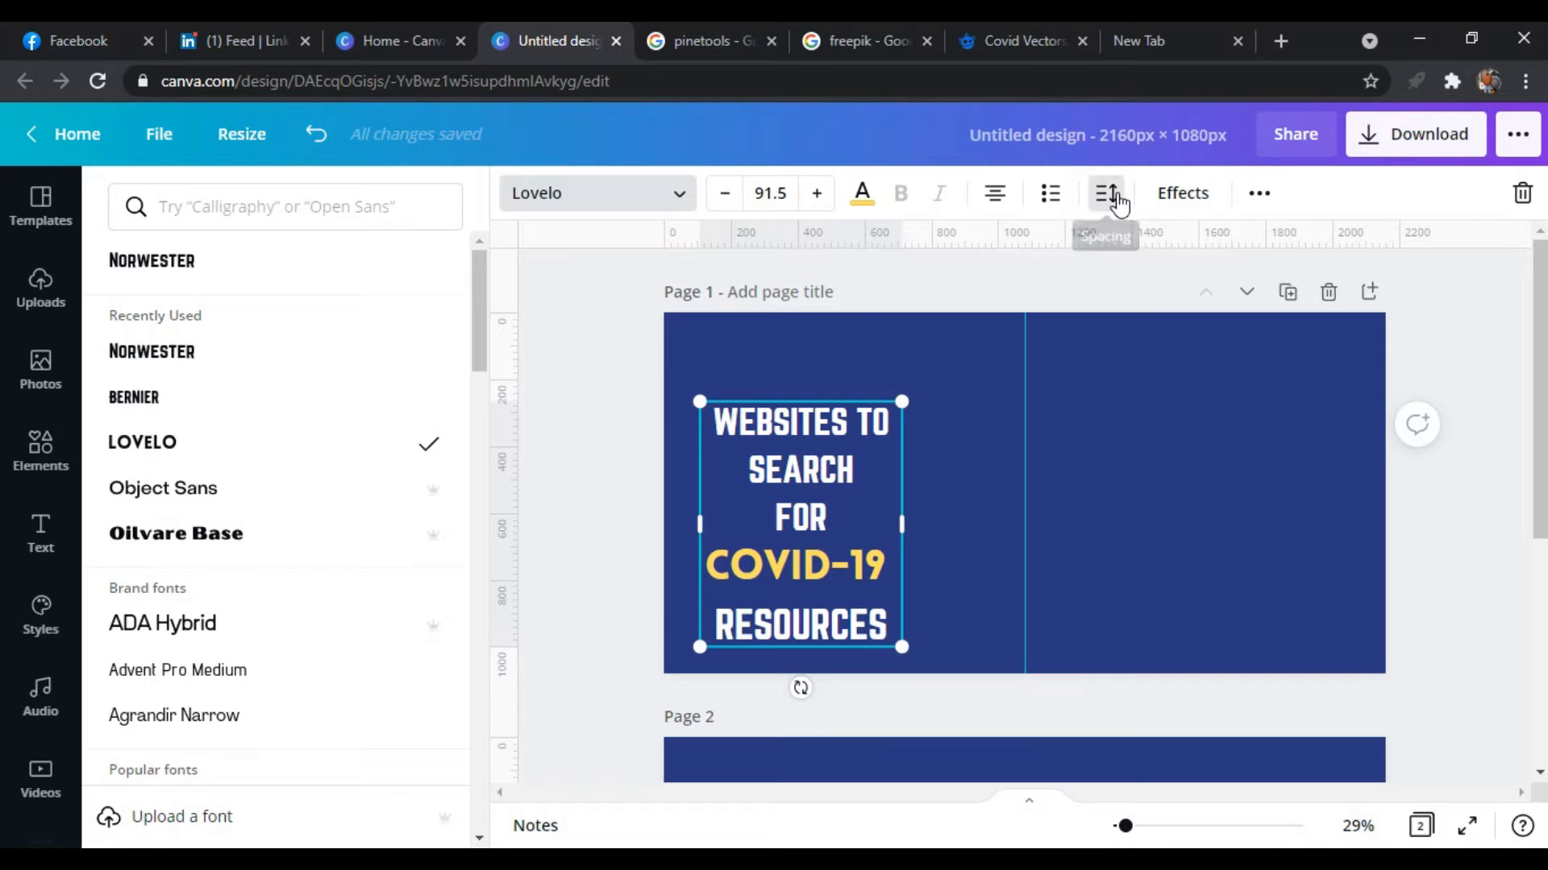
pyautogui.click(1105, 192)
pyautogui.hotkey('ctrl', 'a')
pyautogui.click(1106, 193)
pyautogui.moveTo(1294, 316)
pyautogui.mouseDown()
pyautogui.moveTo(1267, 314)
pyautogui.moveTo(1290, 316)
pyautogui.mouseUp()
pyautogui.click(868, 482)
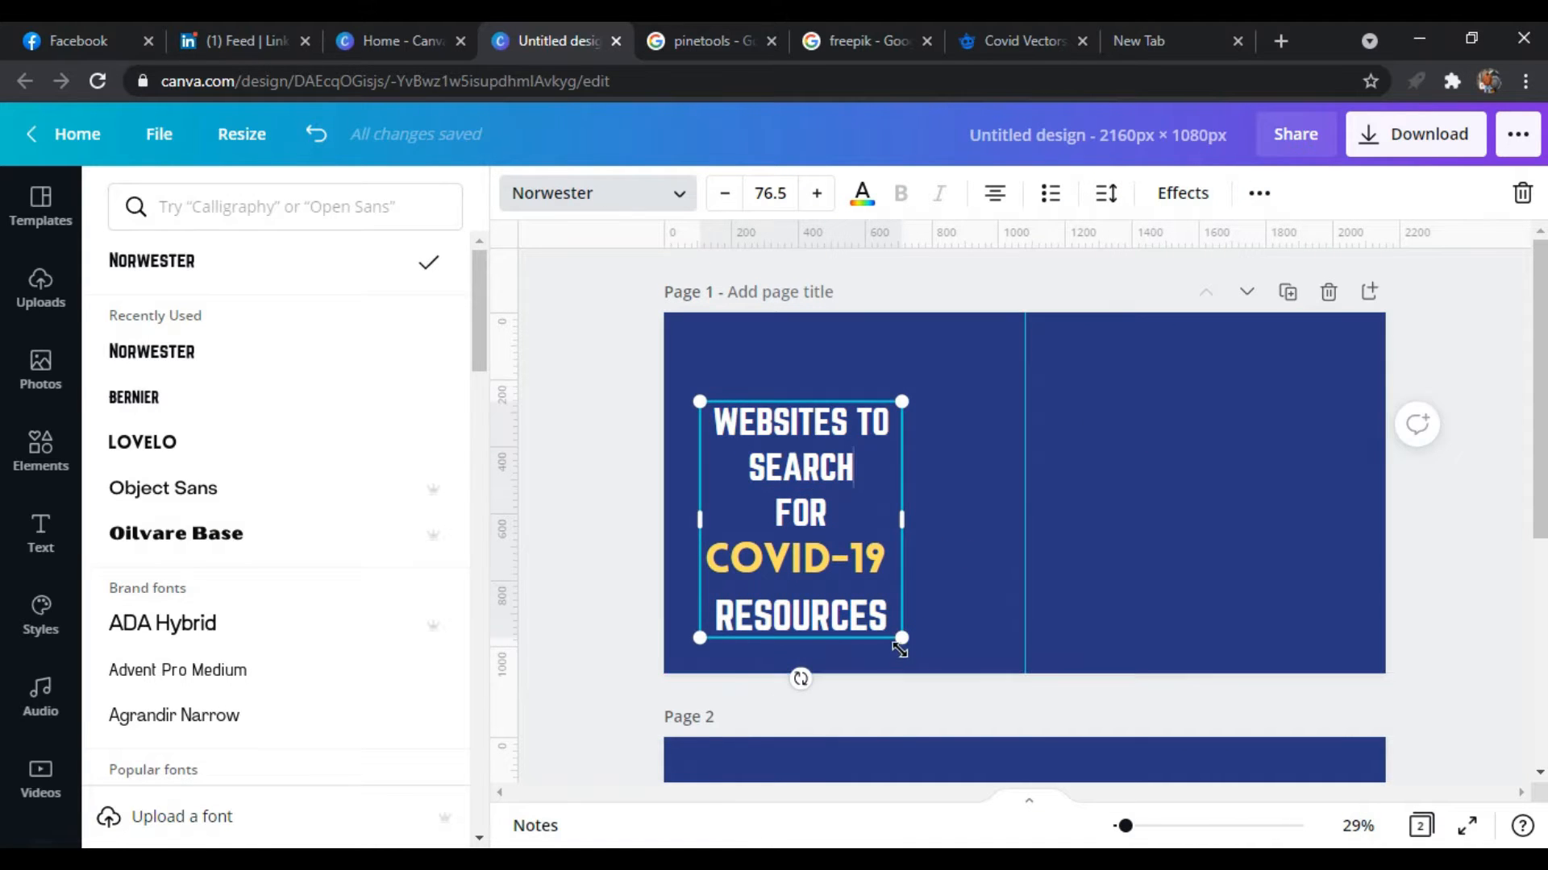
# Enlarge the heading slightly and centre it vertically on the first page, dismissing the COVID-19 awareness pop-up
pyautogui.moveTo(899, 650); pyautogui.dragTo(927, 674)
pyautogui.moveTo(806, 566); pyautogui.dragTo(806, 525)
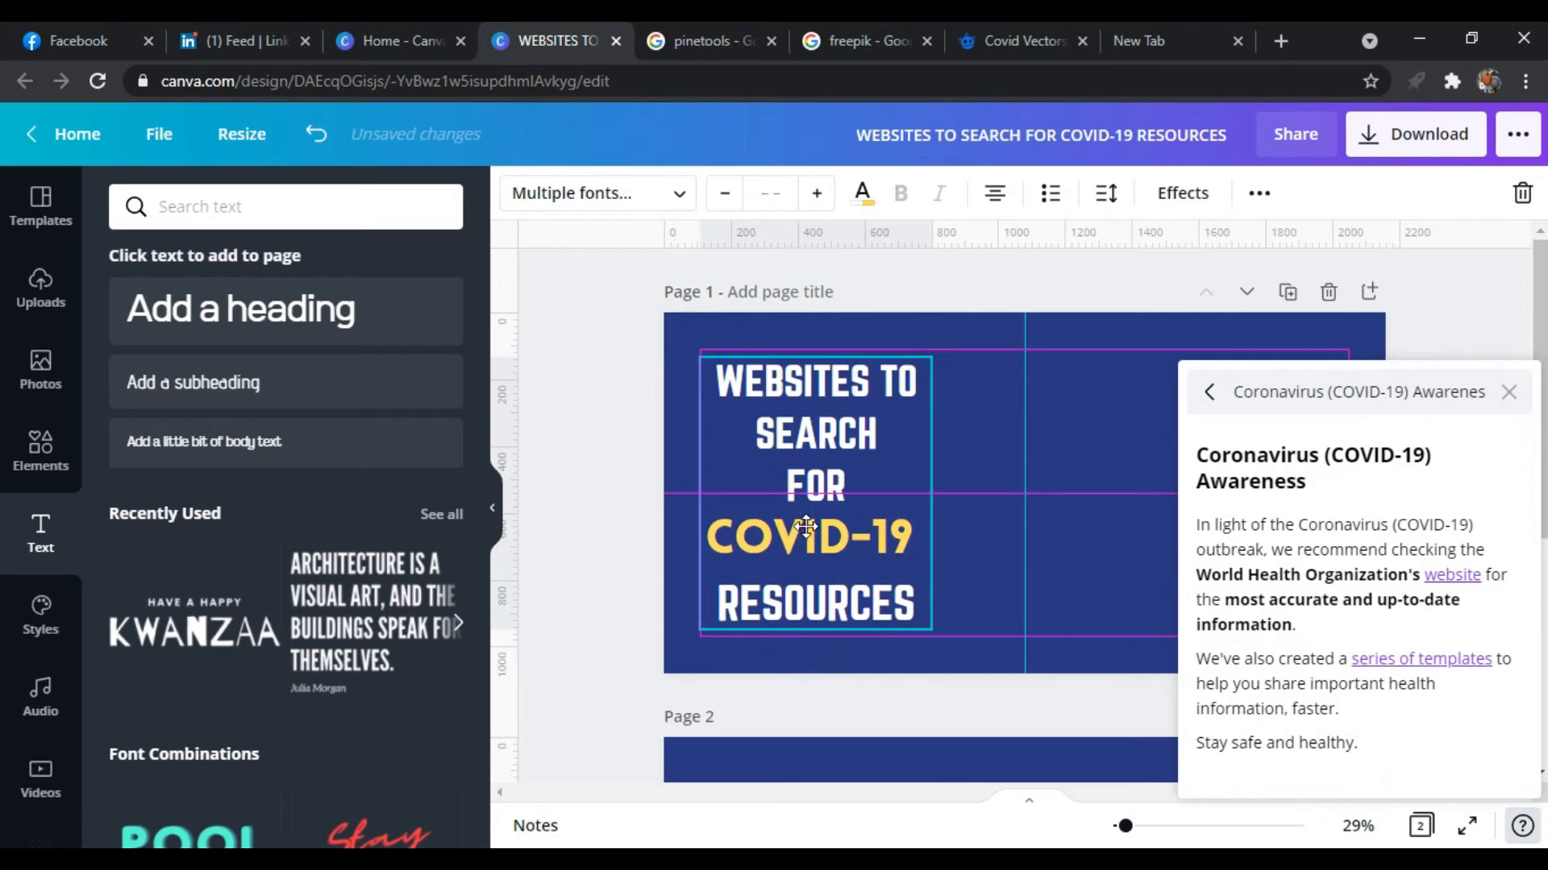
pyautogui.click(1510, 394)
# Search the elements library for "COVID-19"
pyautogui.click(51, 463)
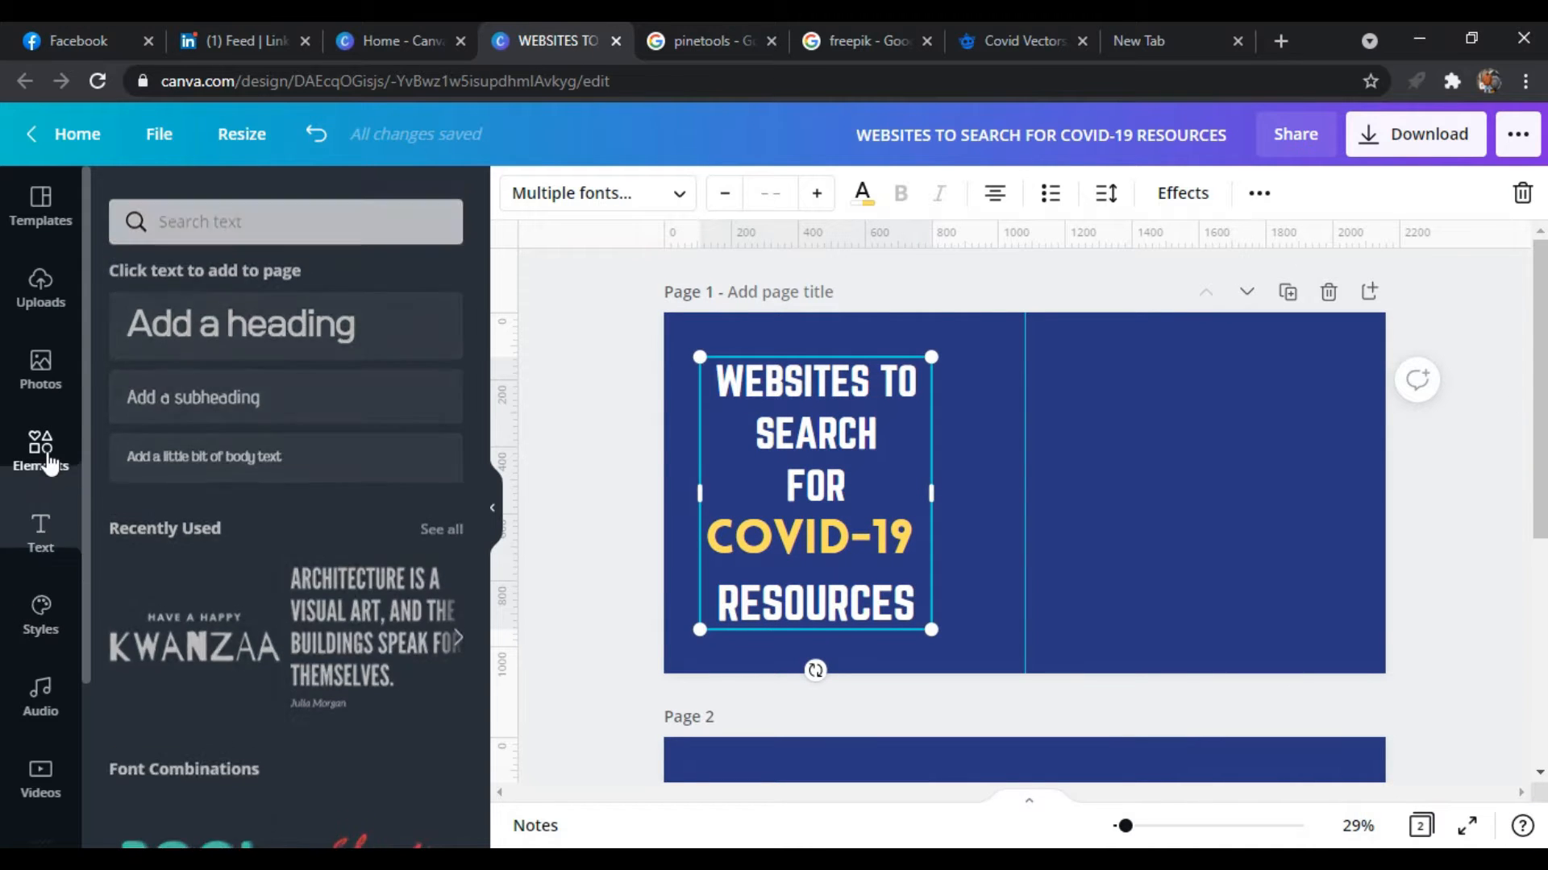
pyautogui.click(256, 208)
pyautogui.write('cob')
pyautogui.press('BackSpace')
pyautogui.write('vid-19')
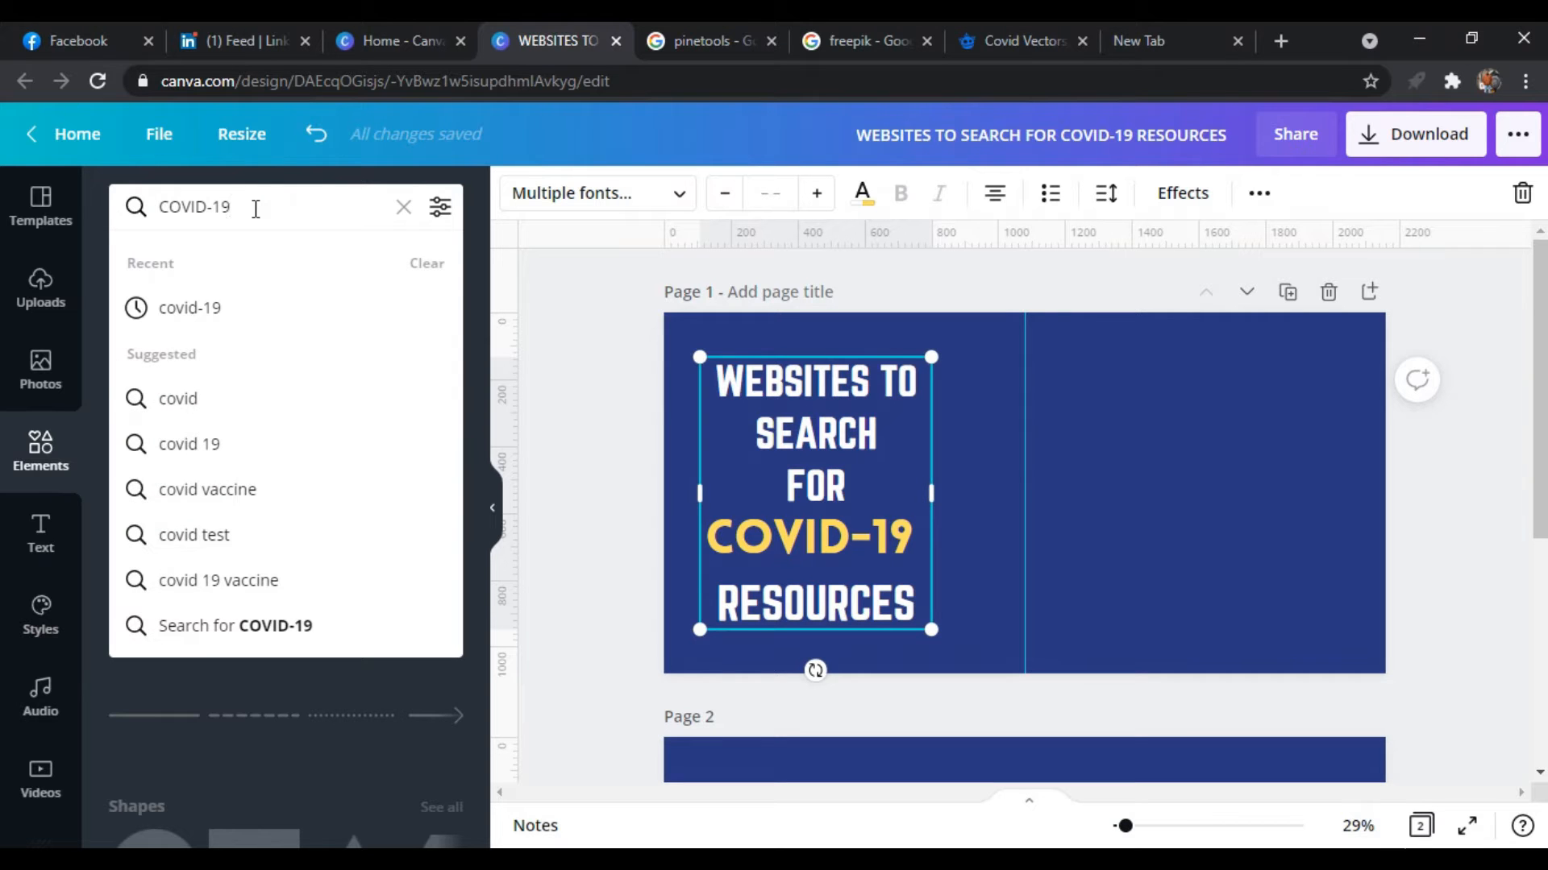
pyautogui.press('Return')
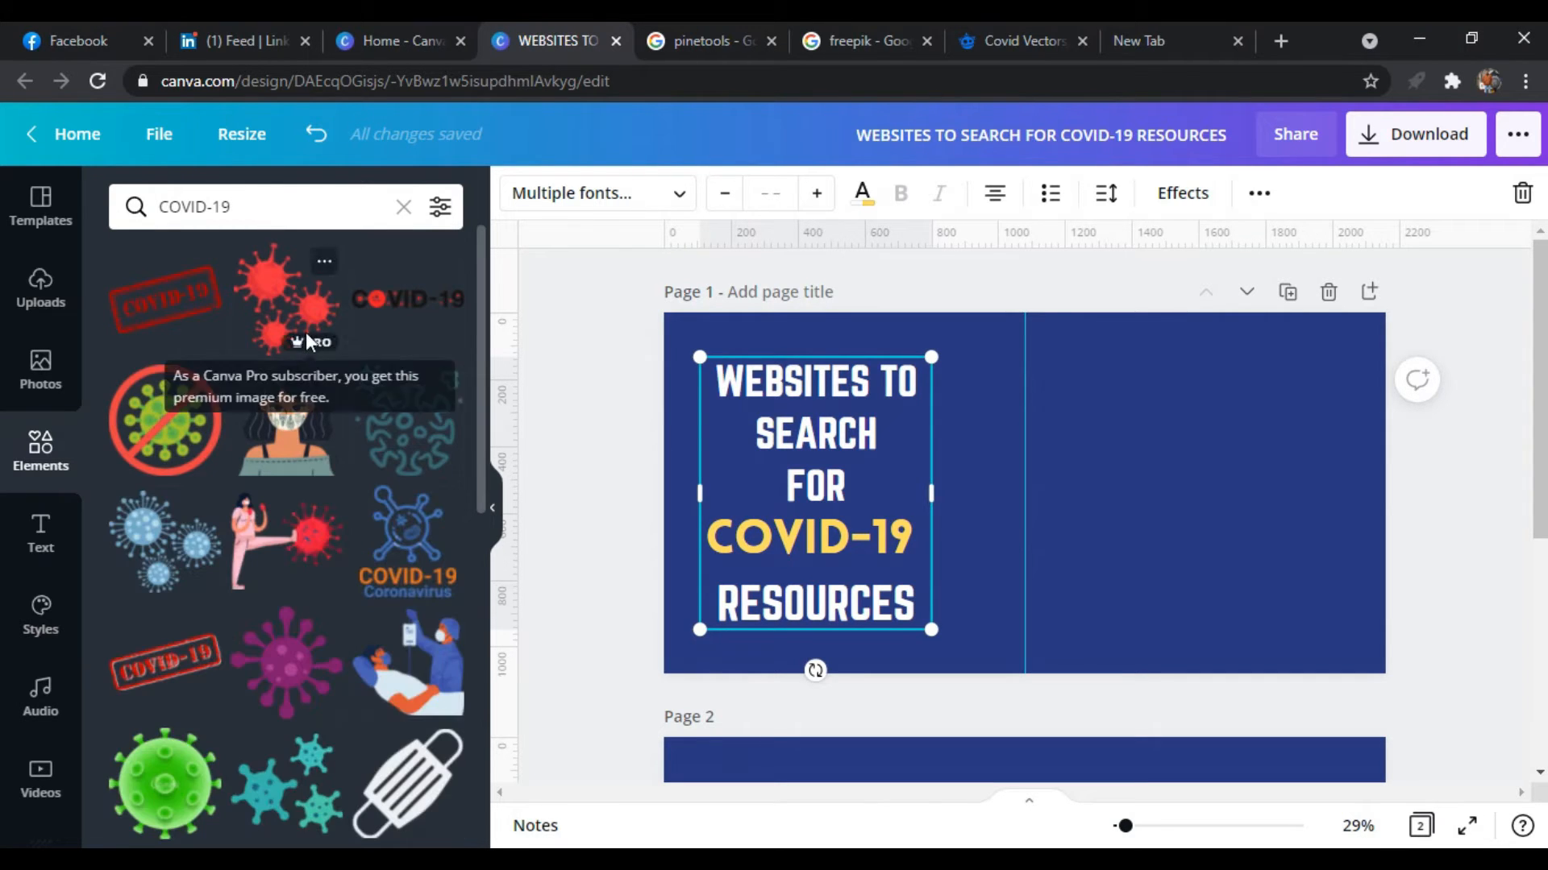
# Add the green coronavirus graphic to page 1 and overlay the red three-virus cluster on its centre
pyautogui.scroll(-2, 318, 564)
pyautogui.scroll(-1, 320, 540)
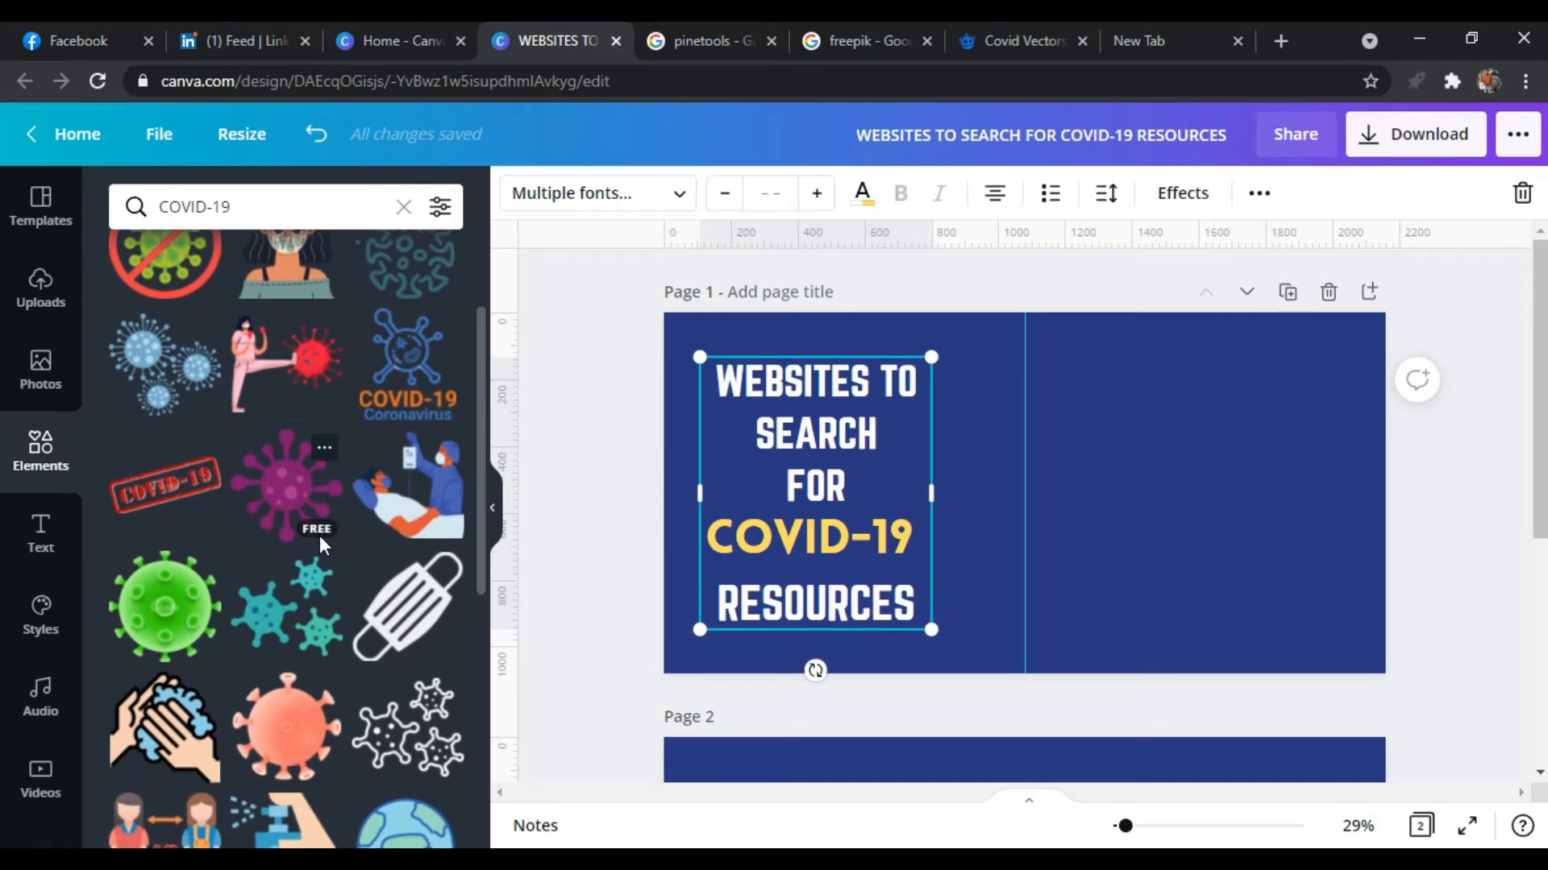
pyautogui.click(165, 637)
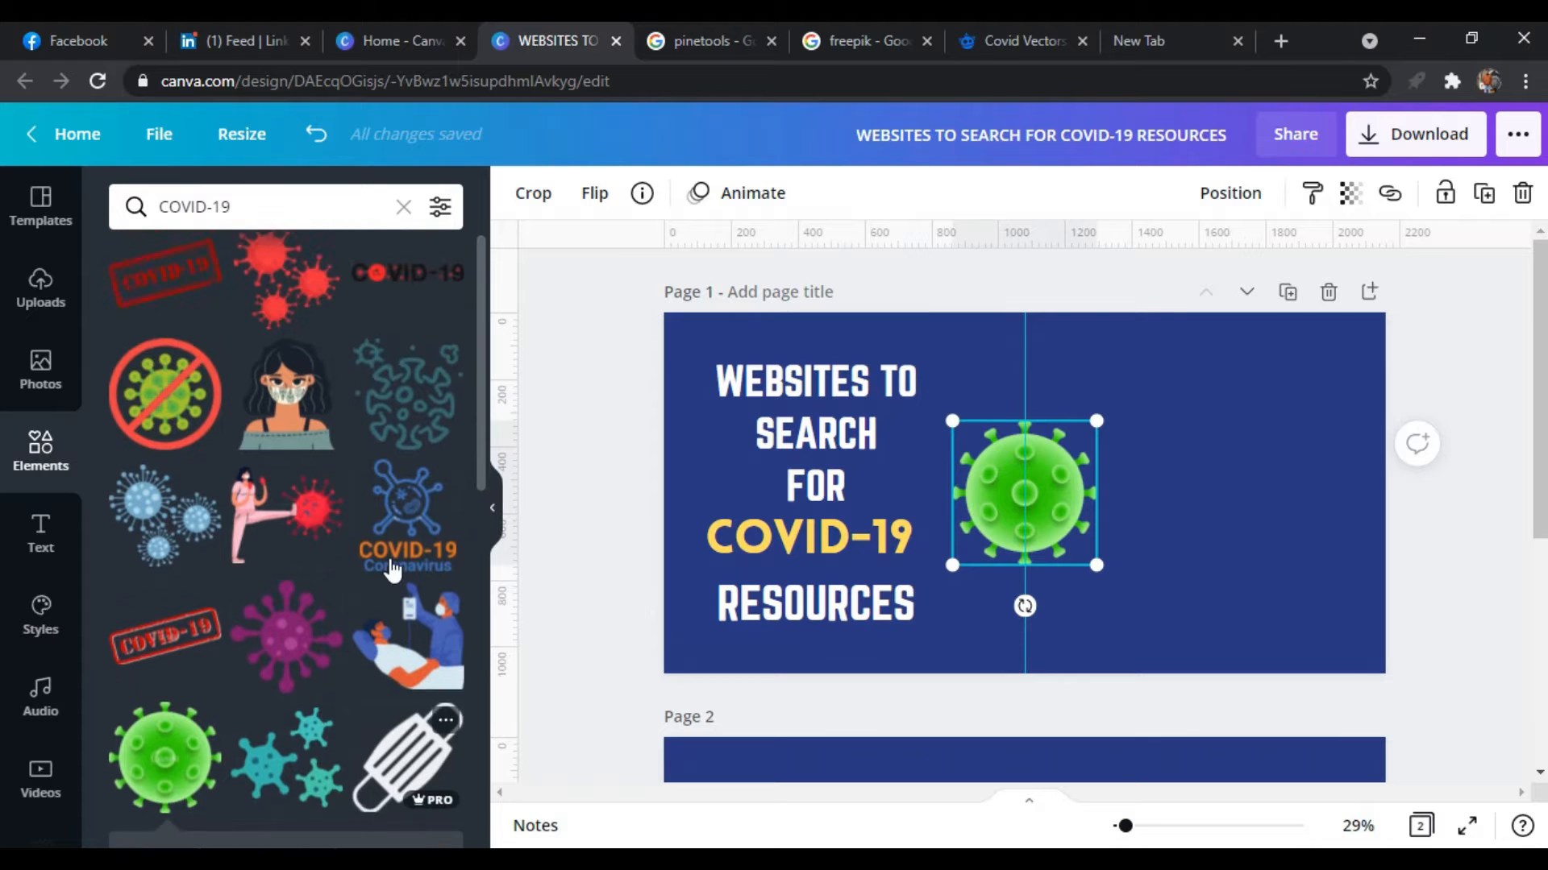
pyautogui.scroll(3, 387, 572)
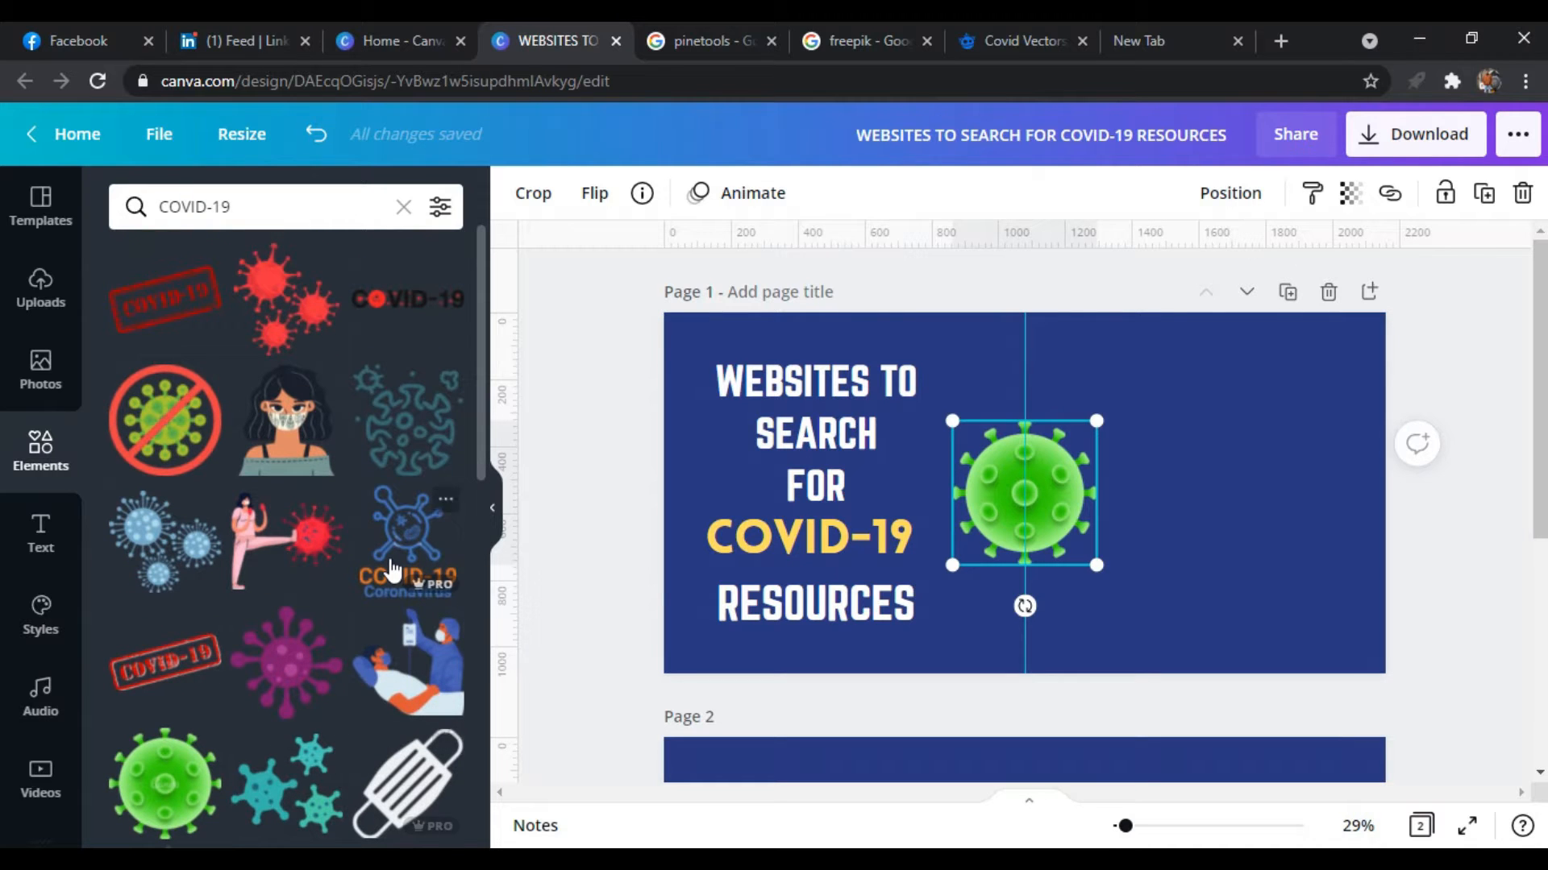
pyautogui.click(313, 342)
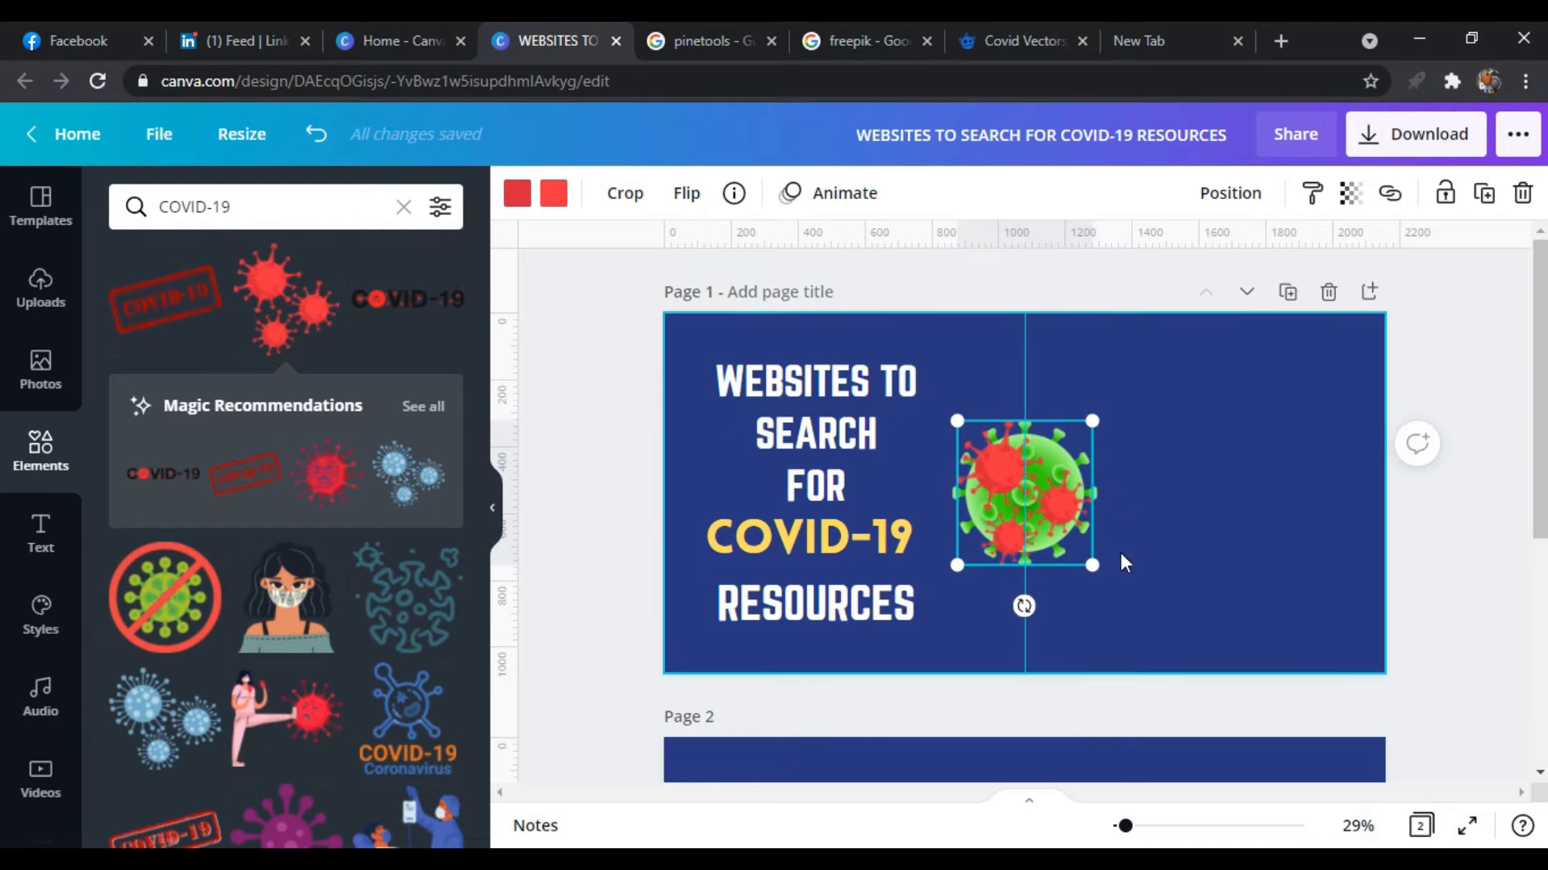
pyautogui.click(1305, 519)
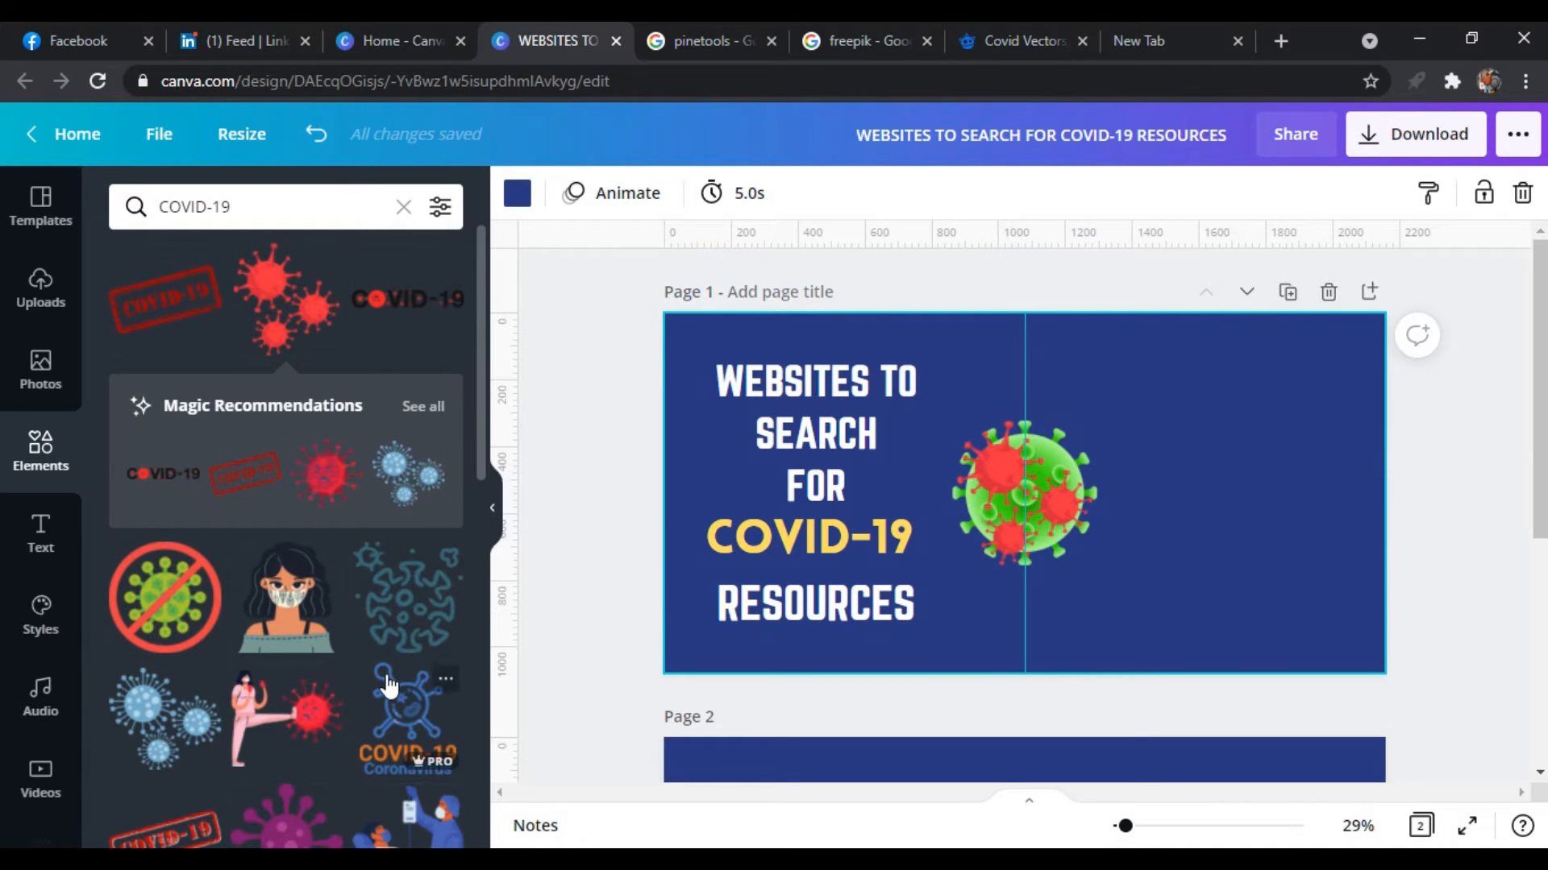
pyautogui.scroll(-5, 390, 685)
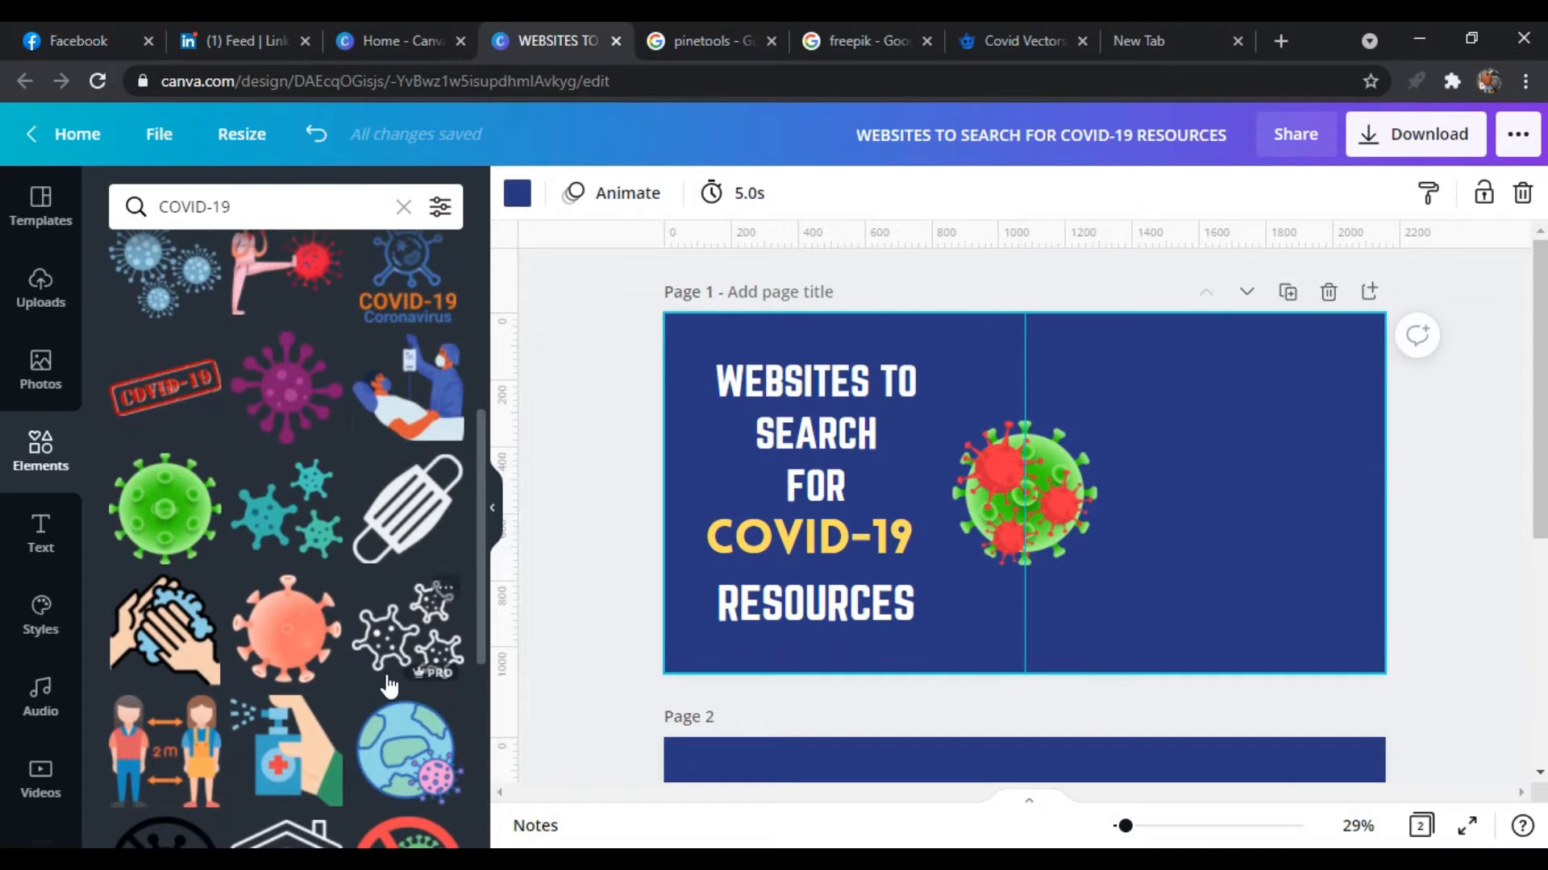
# Open covid19inres.netlify.app in the empty browser tab and select its address
pyautogui.click(1173, 31)
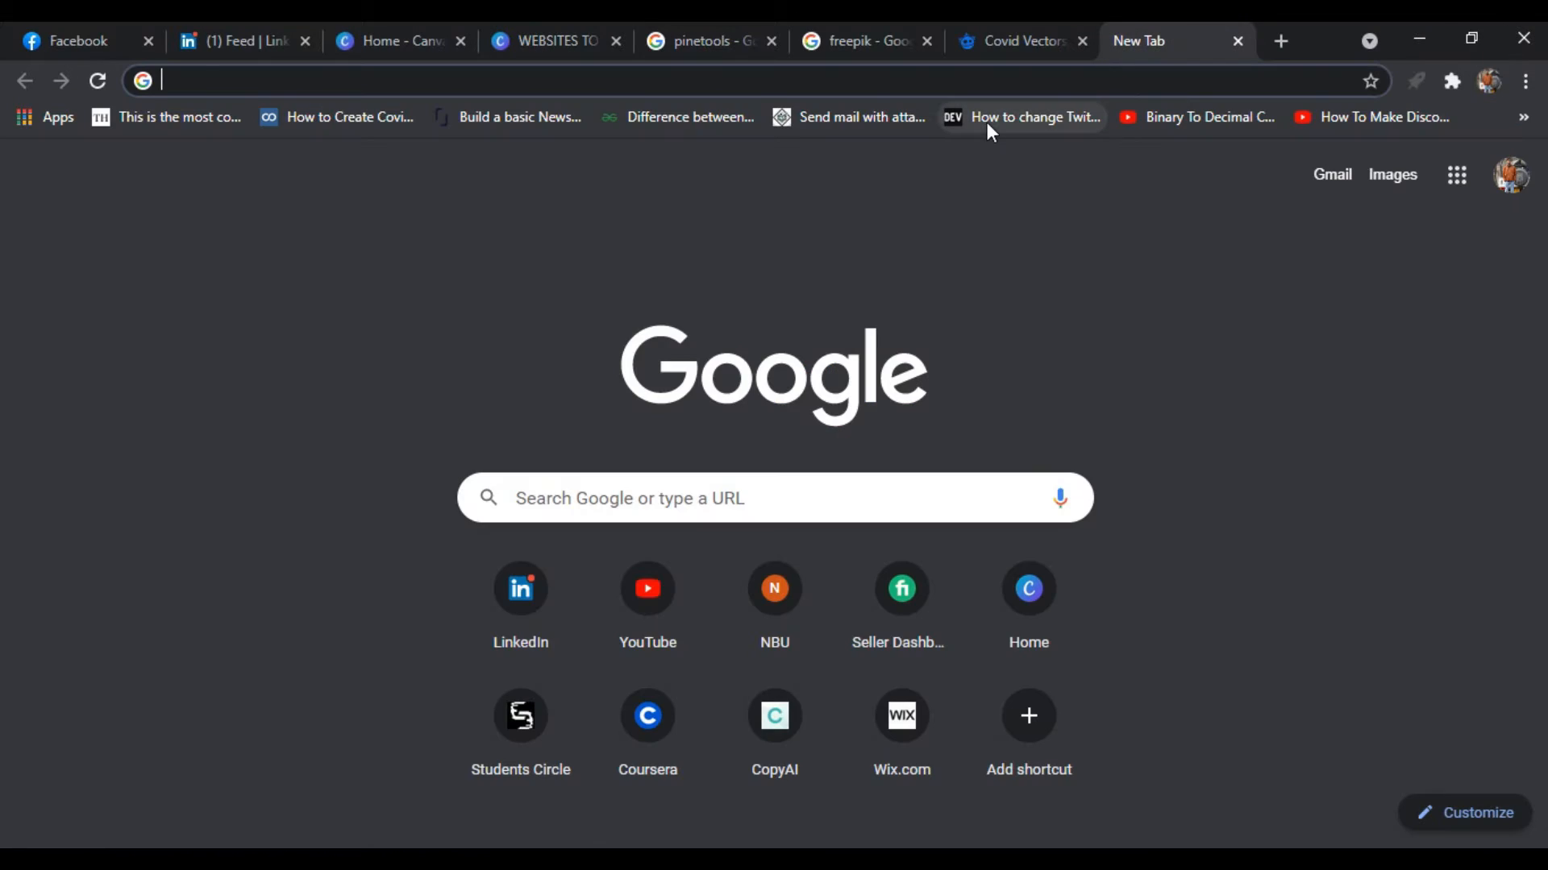
pyautogui.write('covid19inres.netlify.app')
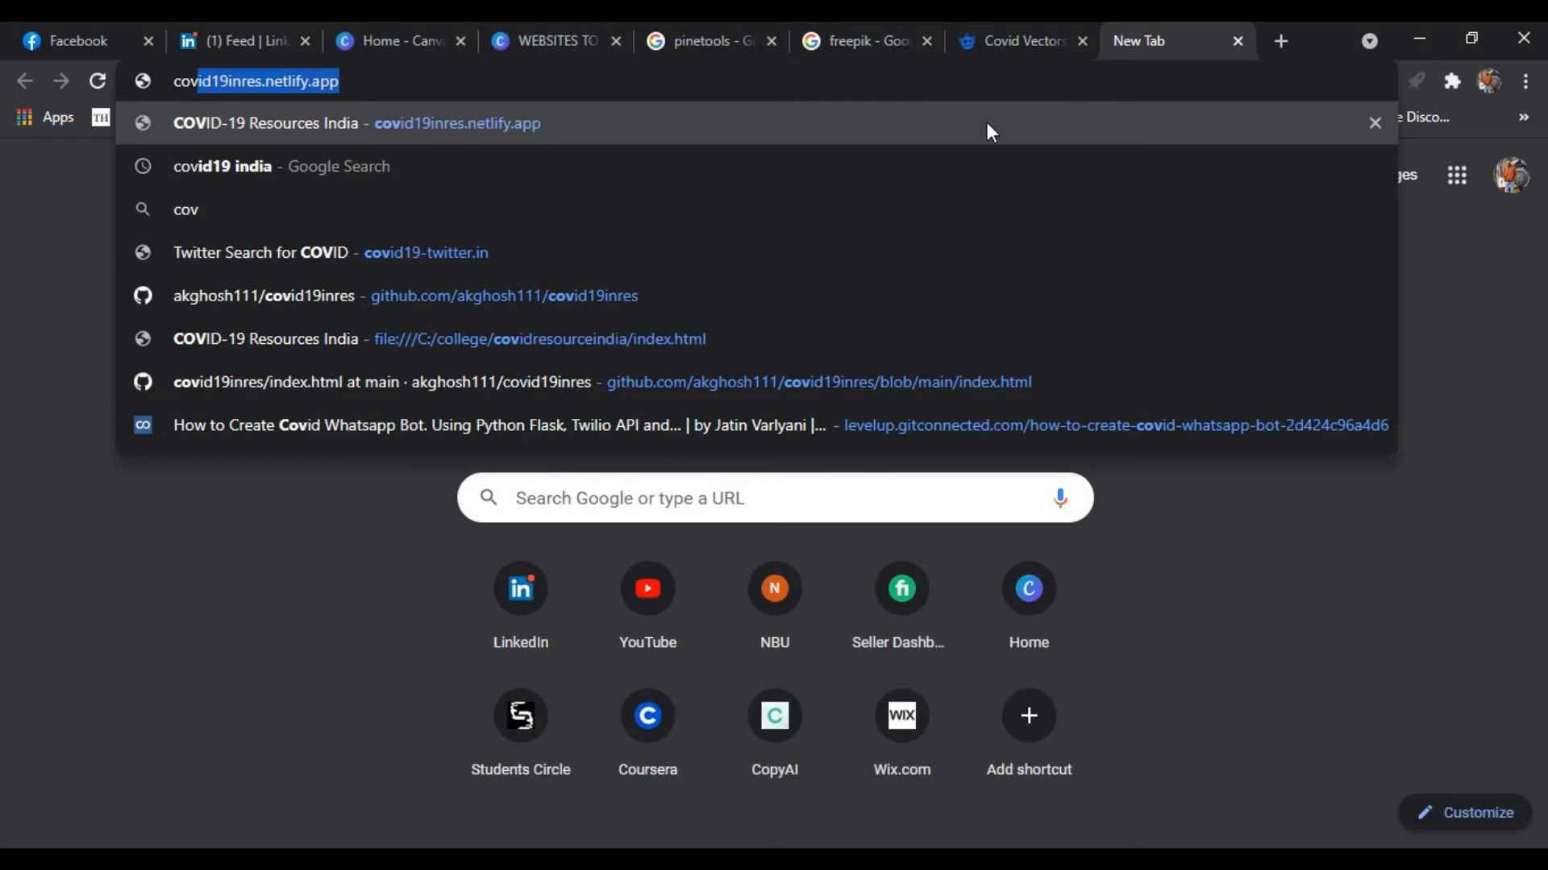
pyautogui.press('Return')
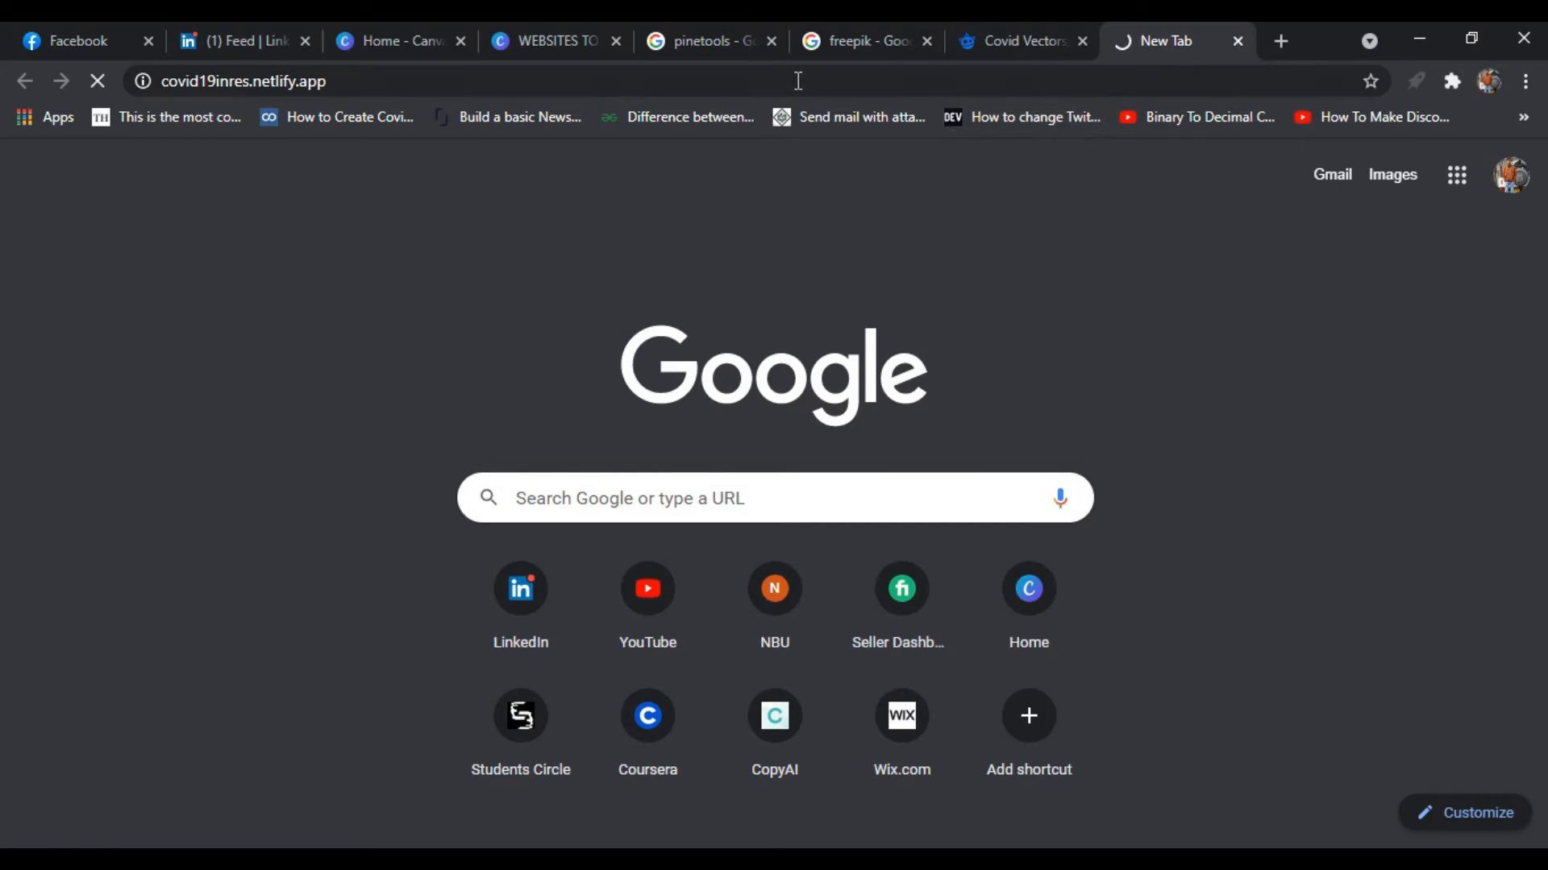
pyautogui.click(800, 82)
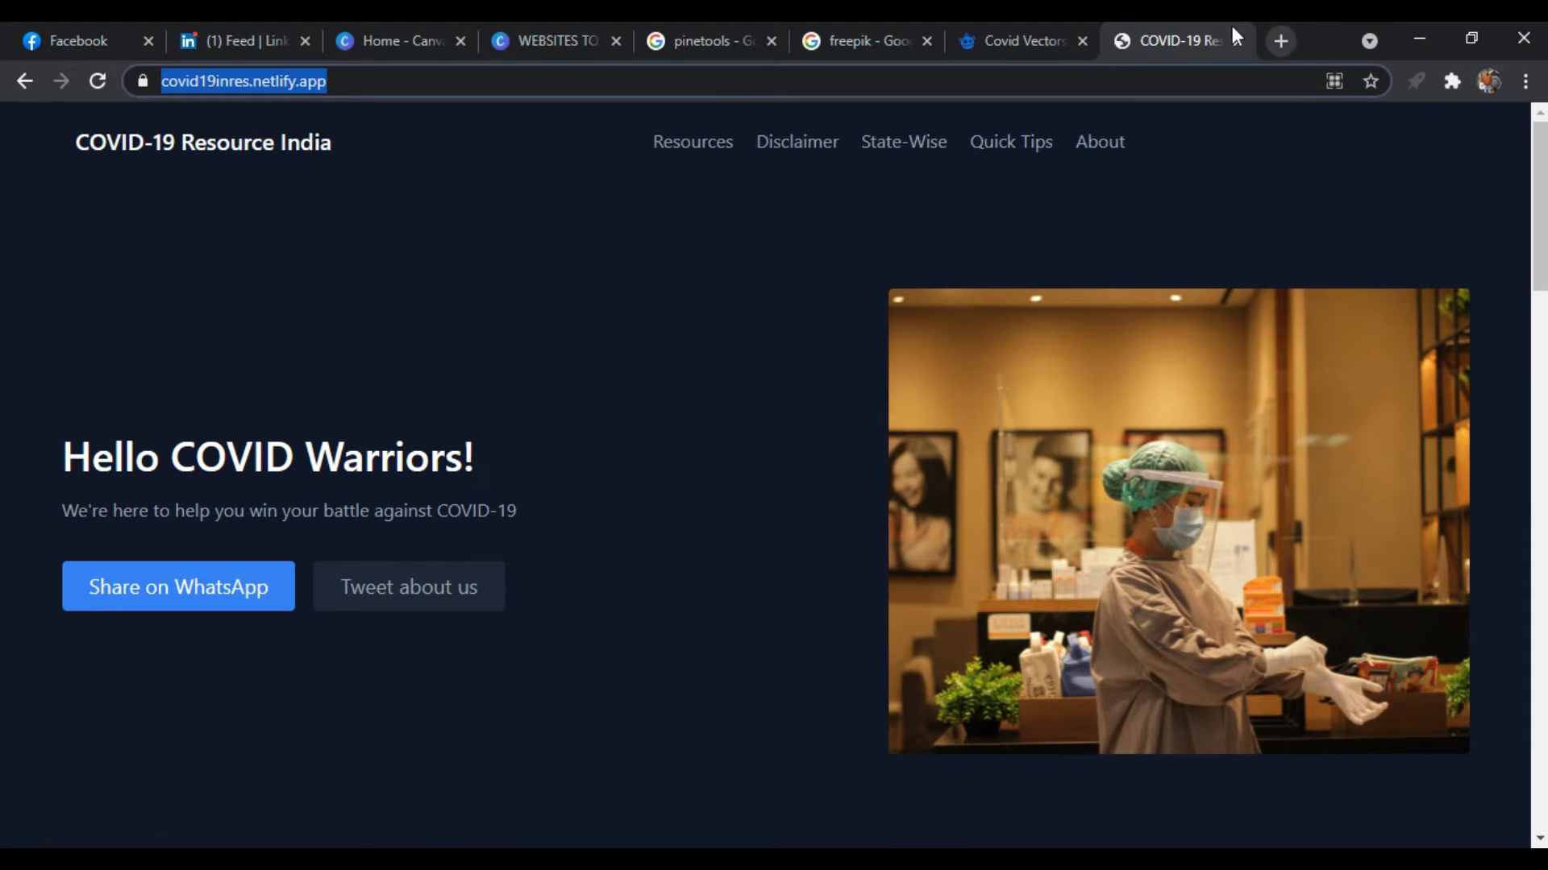
# Return to the Canva design and upload the cpro1 image from the Desktop folder
pyautogui.click(567, 32)
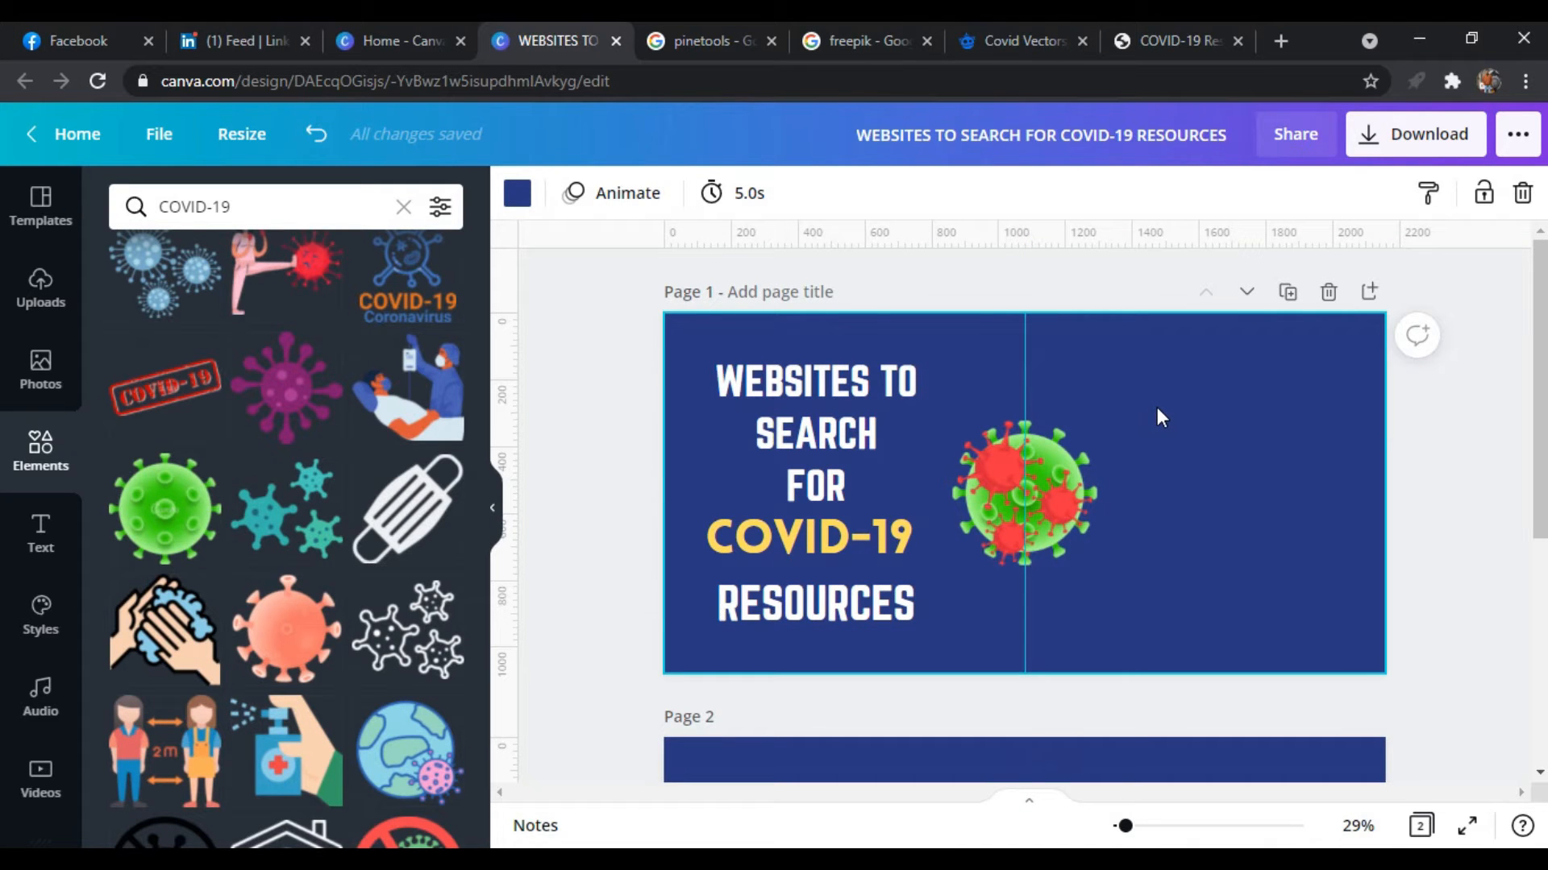
pyautogui.click(40, 371)
pyautogui.click(41, 290)
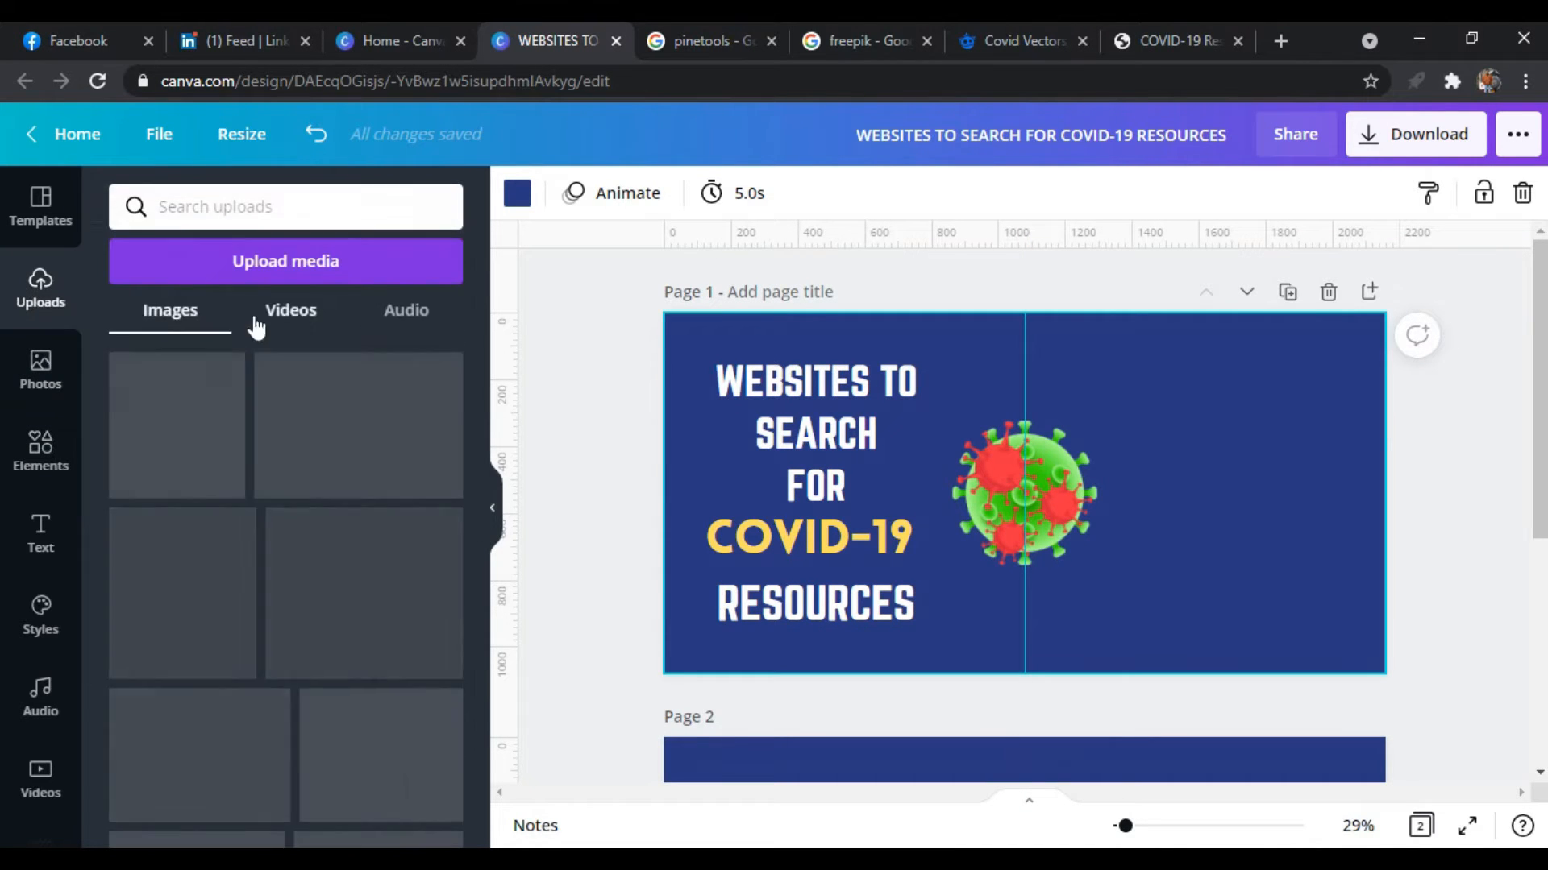
pyautogui.click(285, 259)
pyautogui.click(164, 365)
pyautogui.scroll(-5, 651, 290)
pyautogui.click(435, 207)
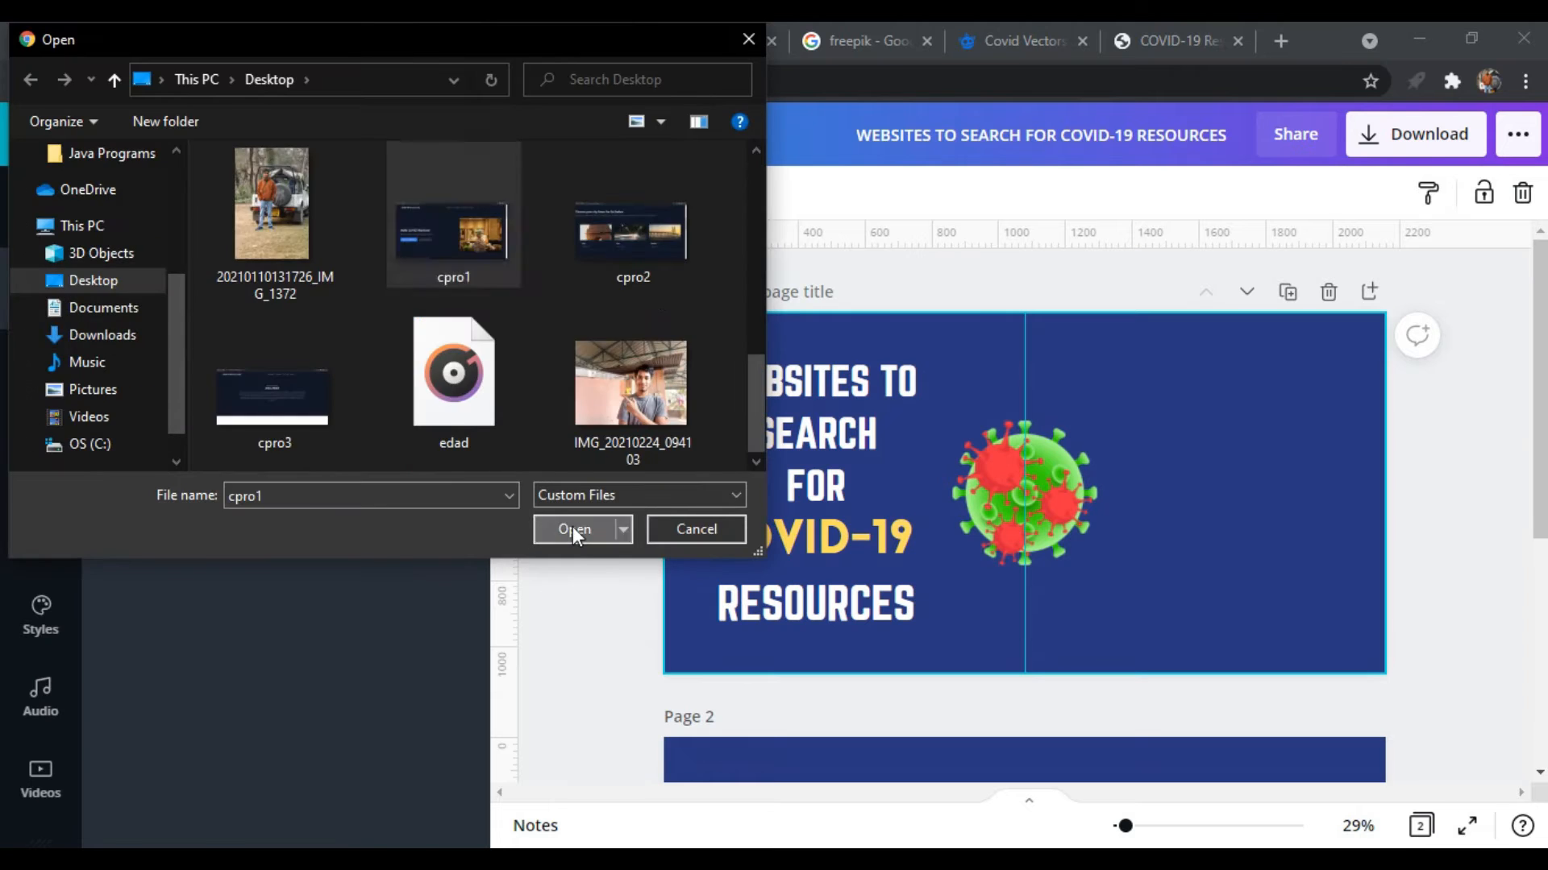
pyautogui.click(572, 525)
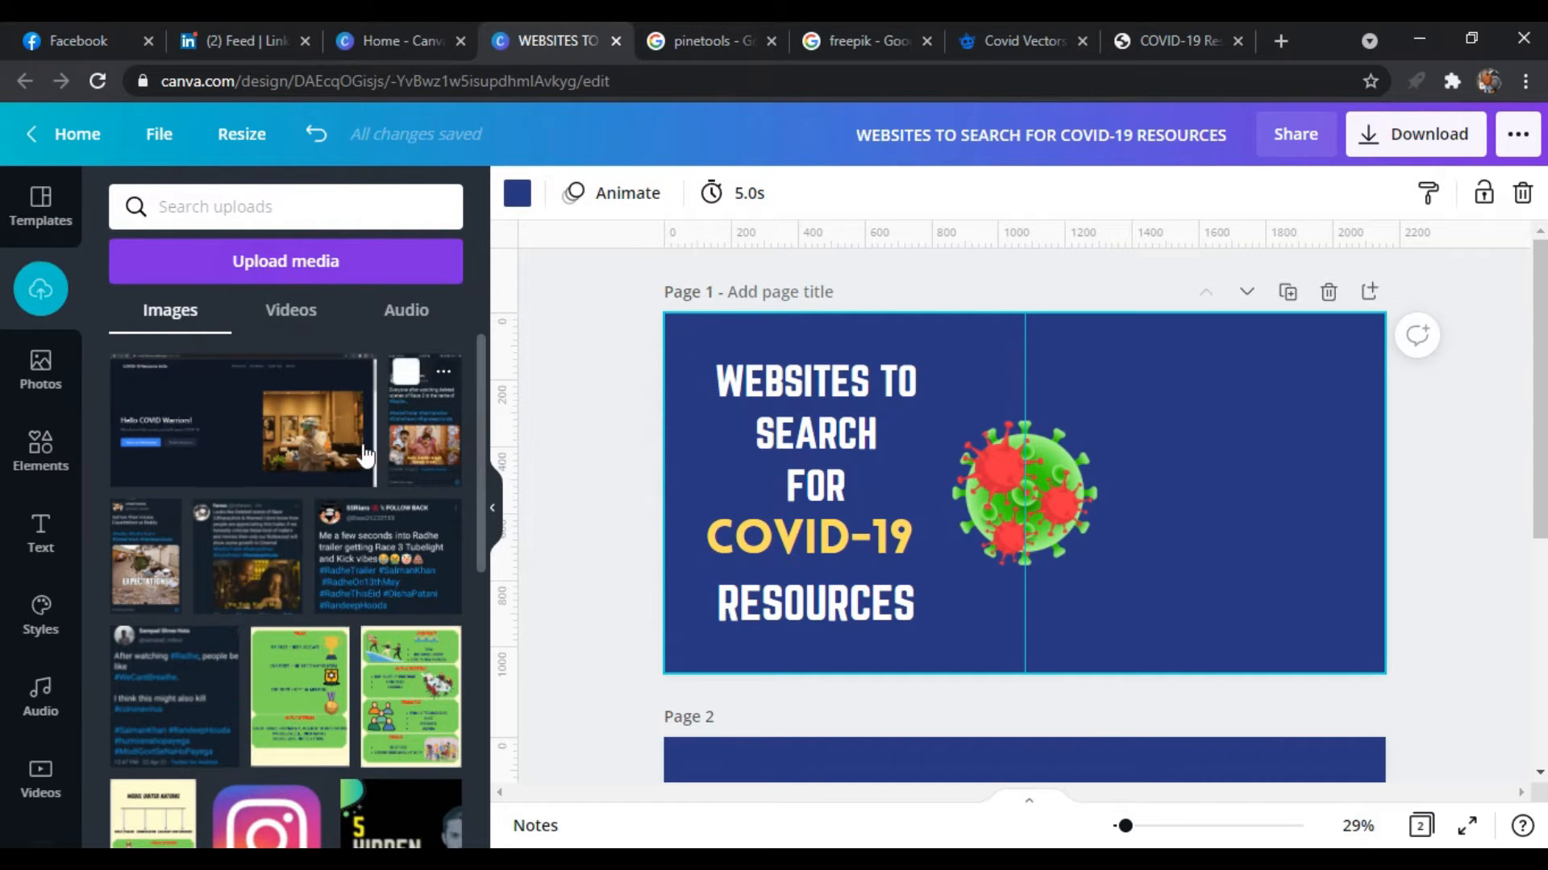
# Add the uploaded website screenshot to page 1 and resize it to fit the lower part of the page's right half
pyautogui.click(306, 431)
pyautogui.moveTo(1151, 522); pyautogui.dragTo(1340, 548)
pyautogui.moveTo(1409, 615); pyautogui.dragTo(1276, 550)
pyautogui.moveTo(1222, 527); pyautogui.dragTo(1295, 602)
pyautogui.click(1458, 511)
# Add a heading text above the website screenshot on page 1 and select the main heading
pyautogui.click(41, 532)
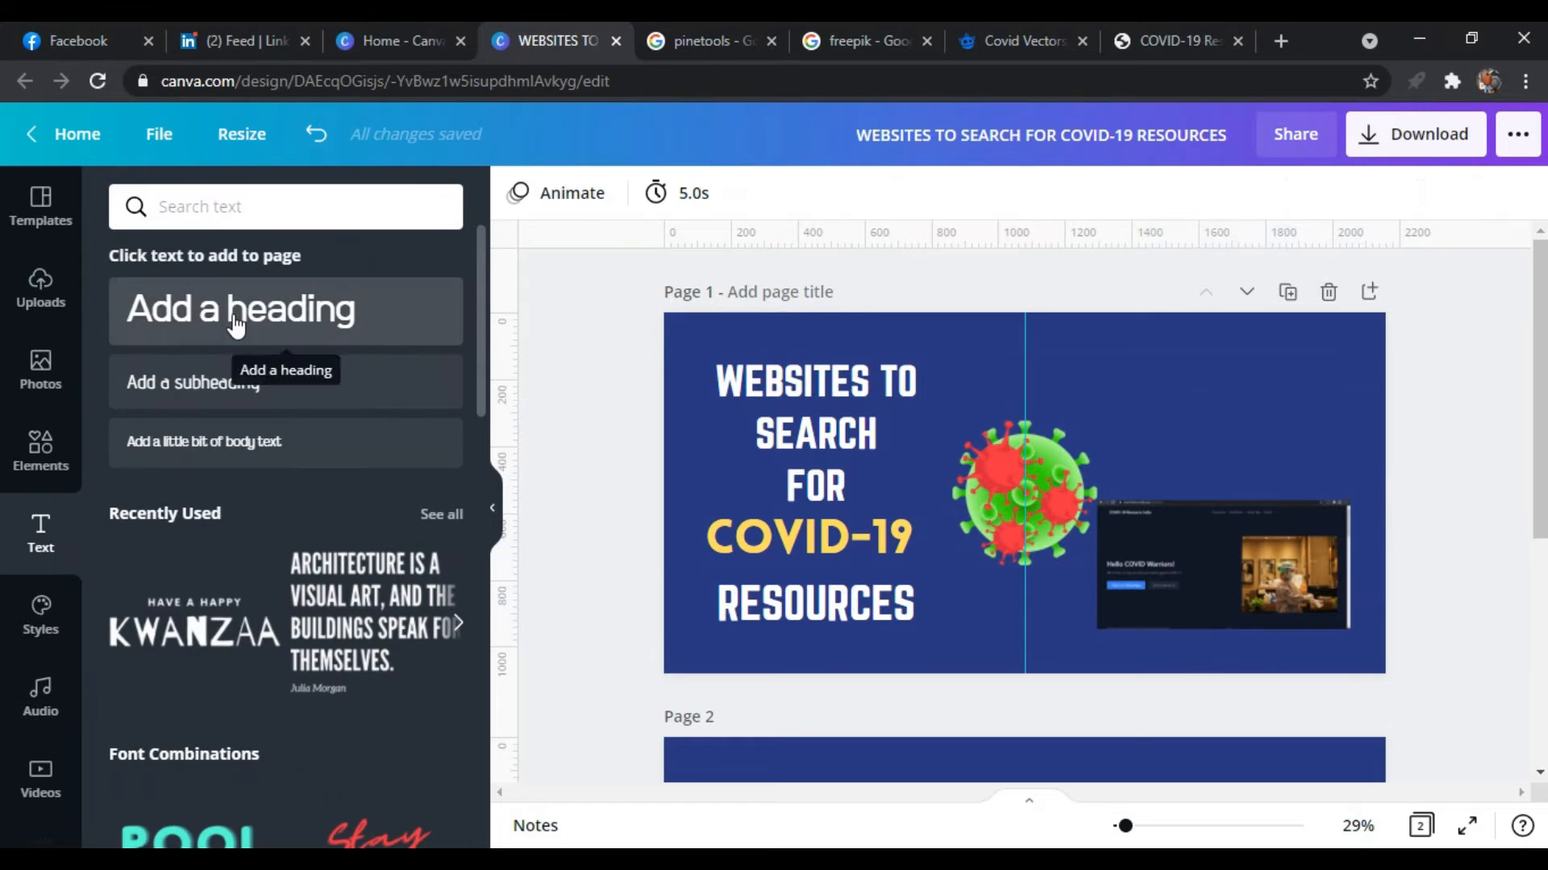
pyautogui.click(234, 309)
pyautogui.moveTo(810, 360); pyautogui.dragTo(1233, 434)
pyautogui.click(824, 385)
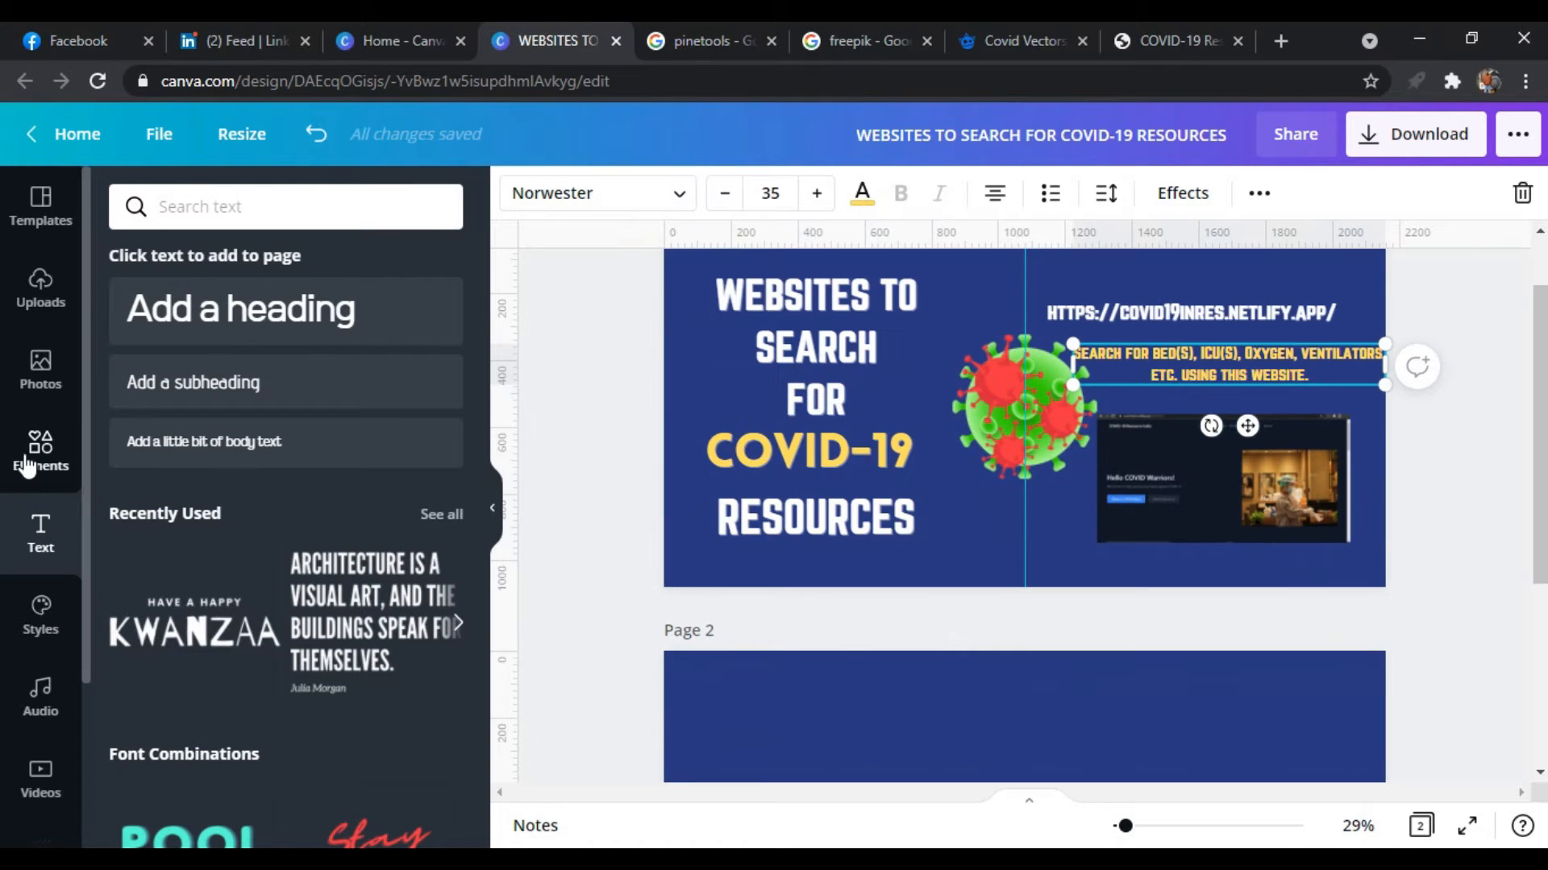
# Add the graphic of a woman kicking a virus to page 2, enlarge it and centre it horizontally near the lower edge
pyautogui.click(37, 451)
pyautogui.scroll(-3, 956, 629)
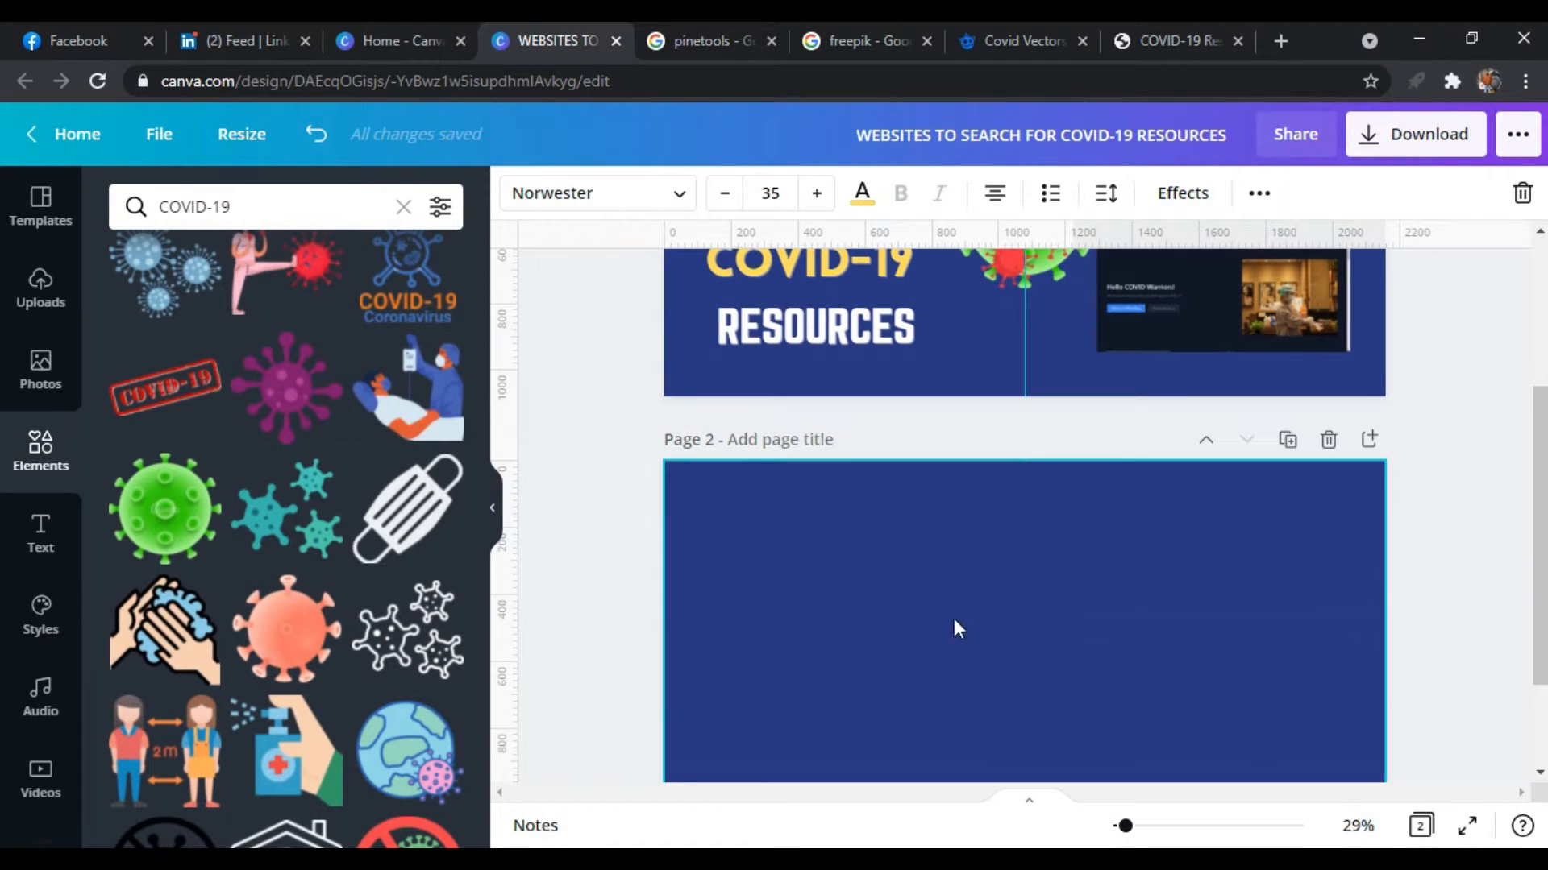
pyautogui.click(286, 274)
pyautogui.scroll(-2, 1424, 691)
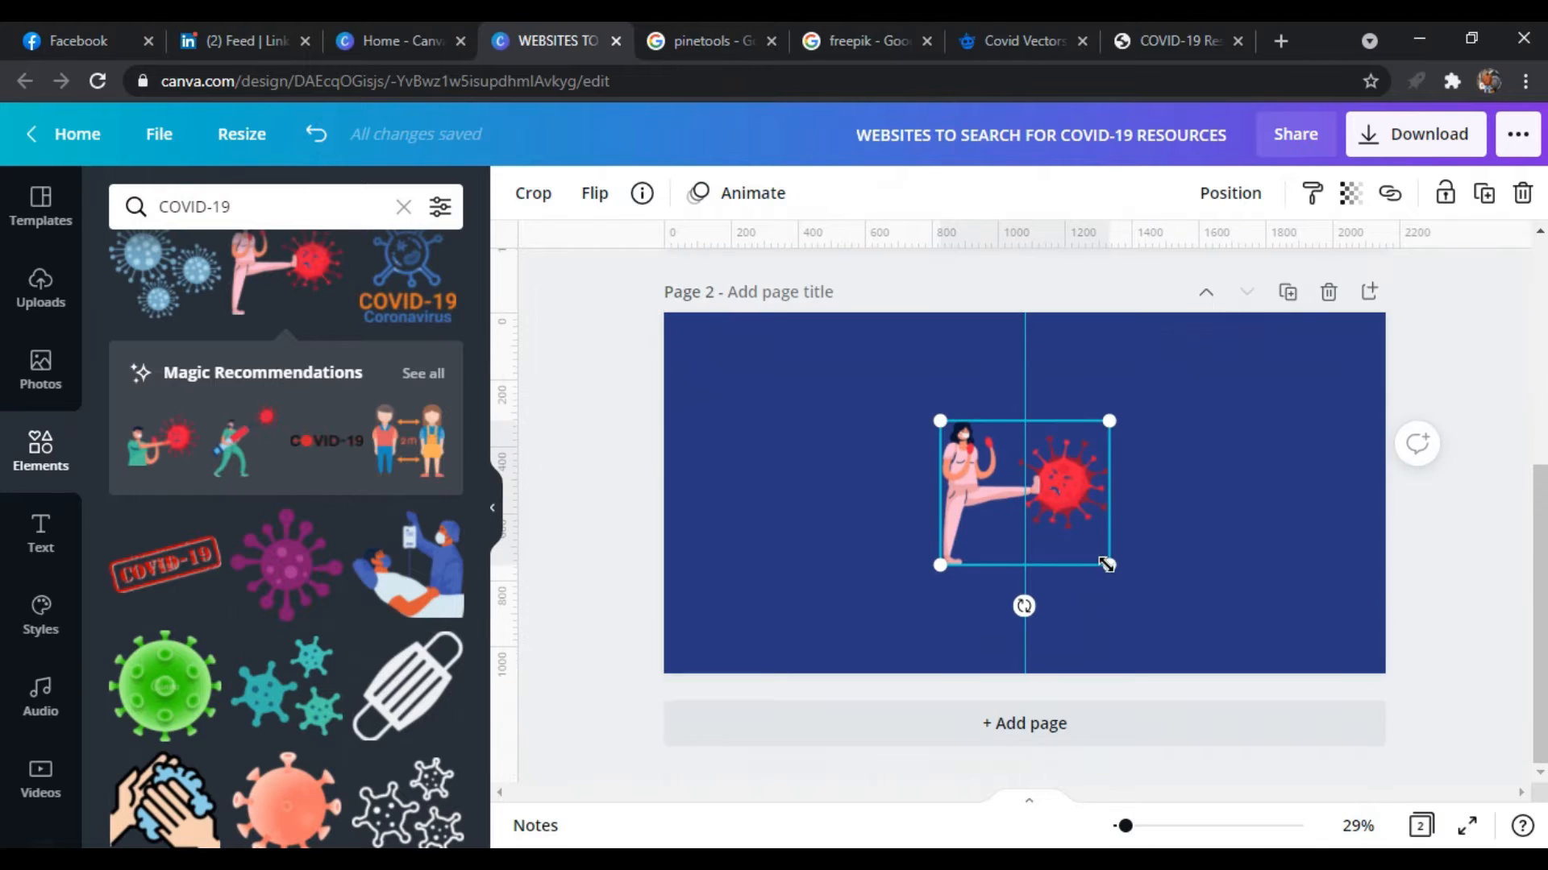
pyautogui.moveTo(1117, 582); pyautogui.dragTo(1195, 656)
pyautogui.moveTo(1193, 656); pyautogui.dragTo(1194, 656)
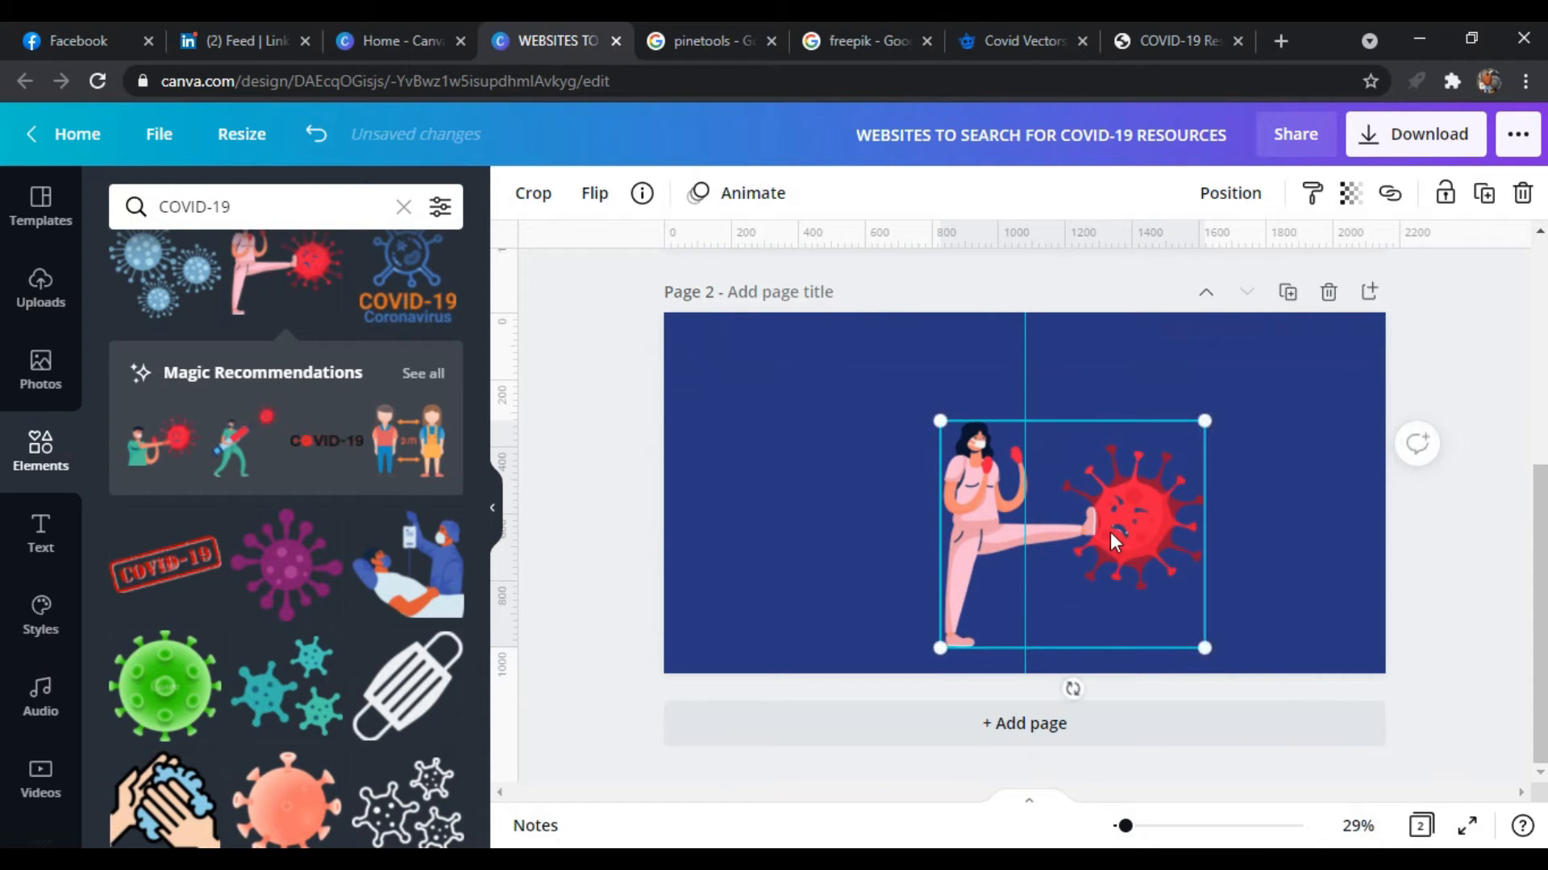
pyautogui.moveTo(1111, 540); pyautogui.dragTo(1064, 541)
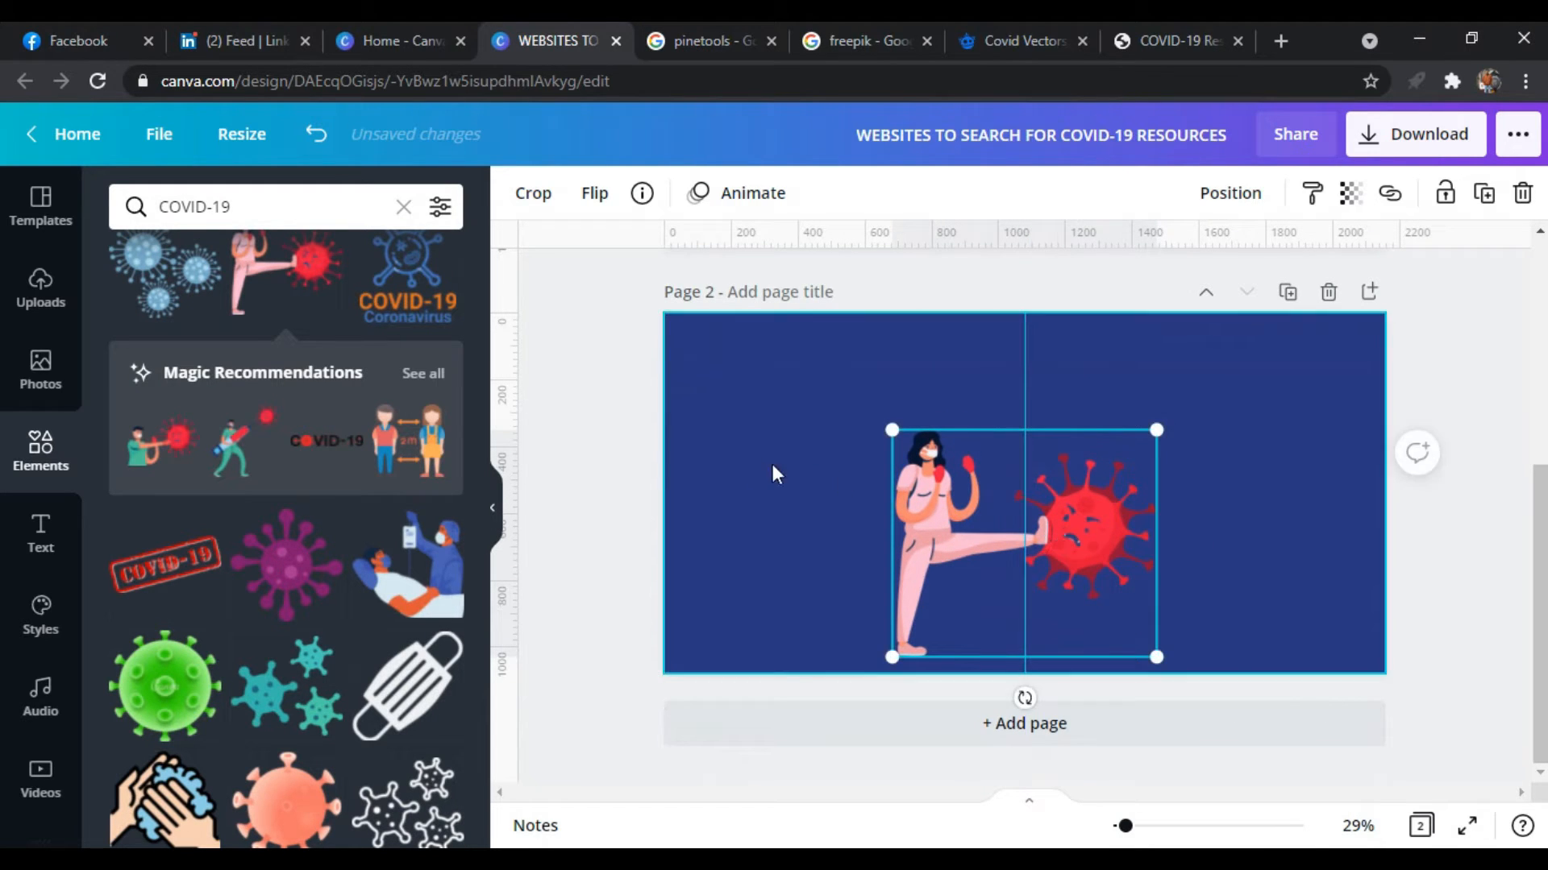
pyautogui.click(604, 464)
# Search the elements library for "swipe" and add the solid pointing hand with a left arrow to page 1
pyautogui.scroll(2, 513, 425)
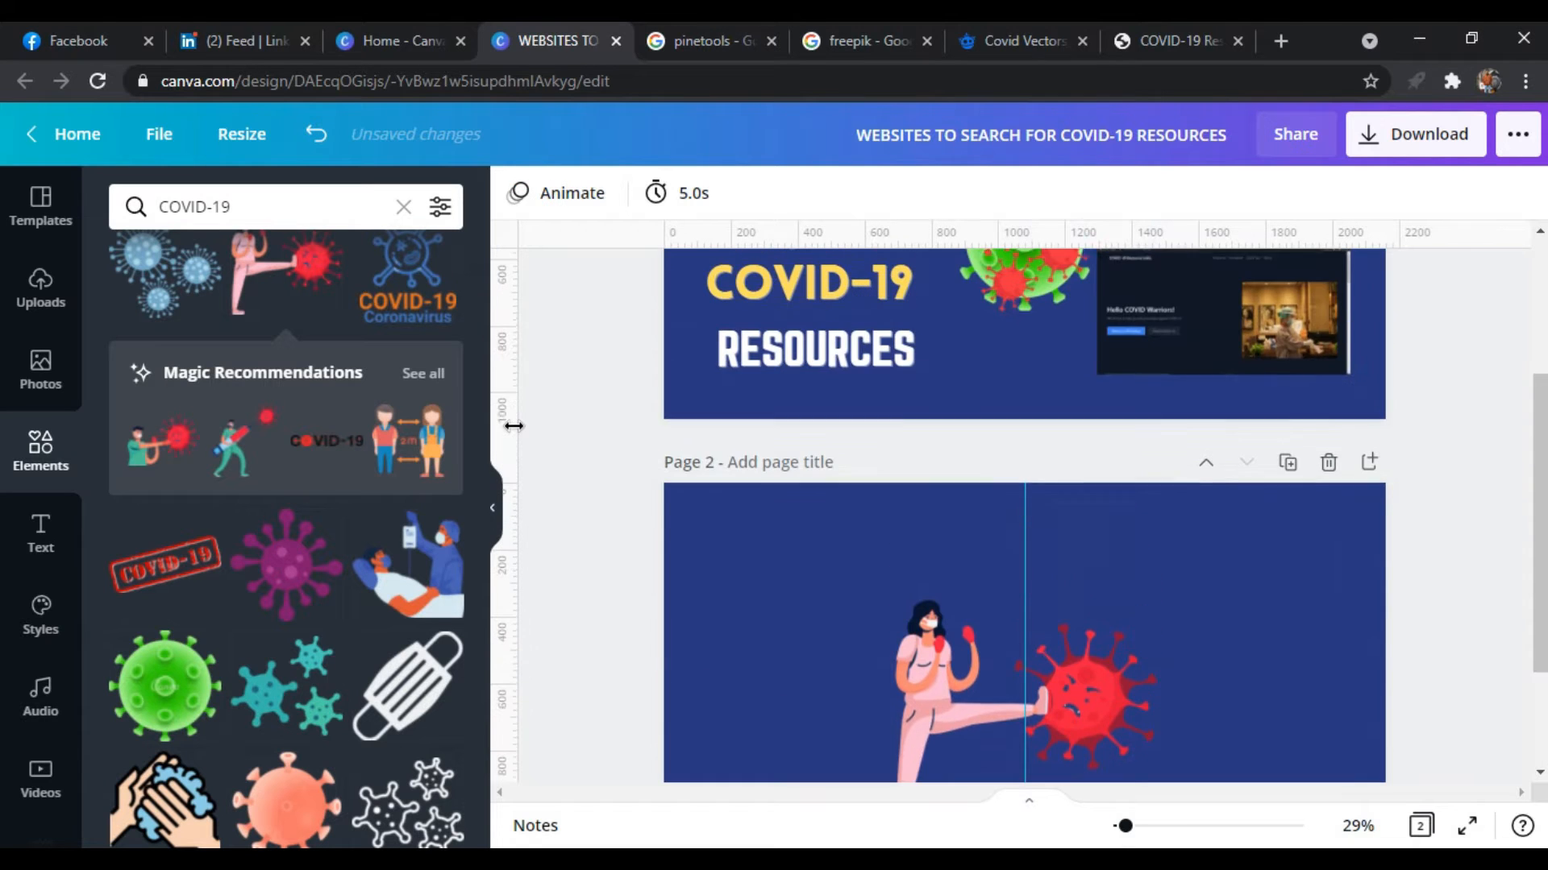
pyautogui.scroll(1, 514, 426)
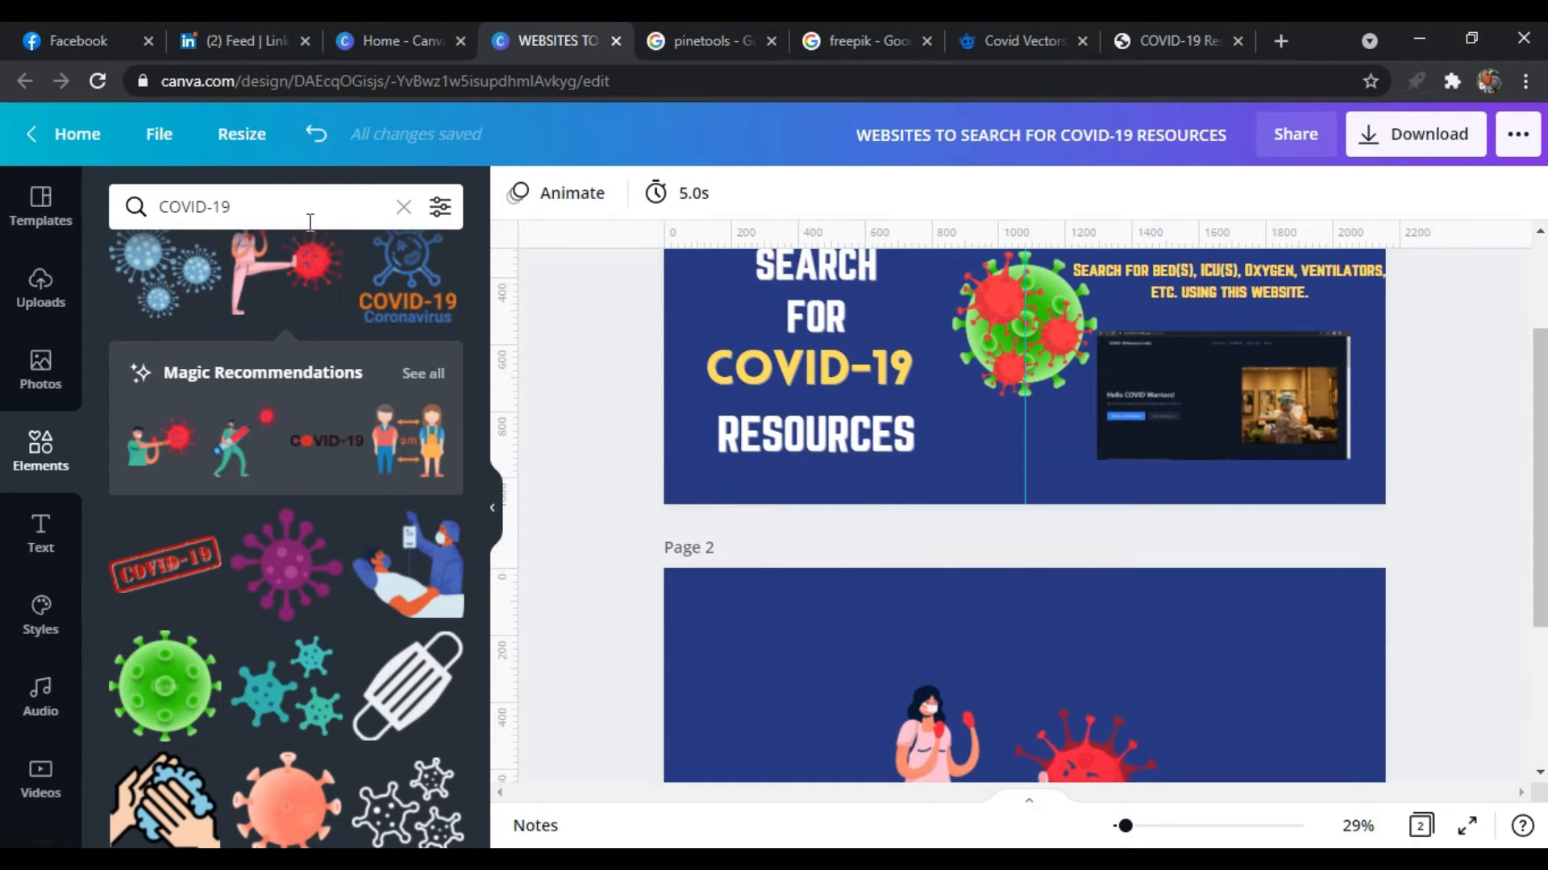
pyautogui.click(311, 222)
pyautogui.write('s')
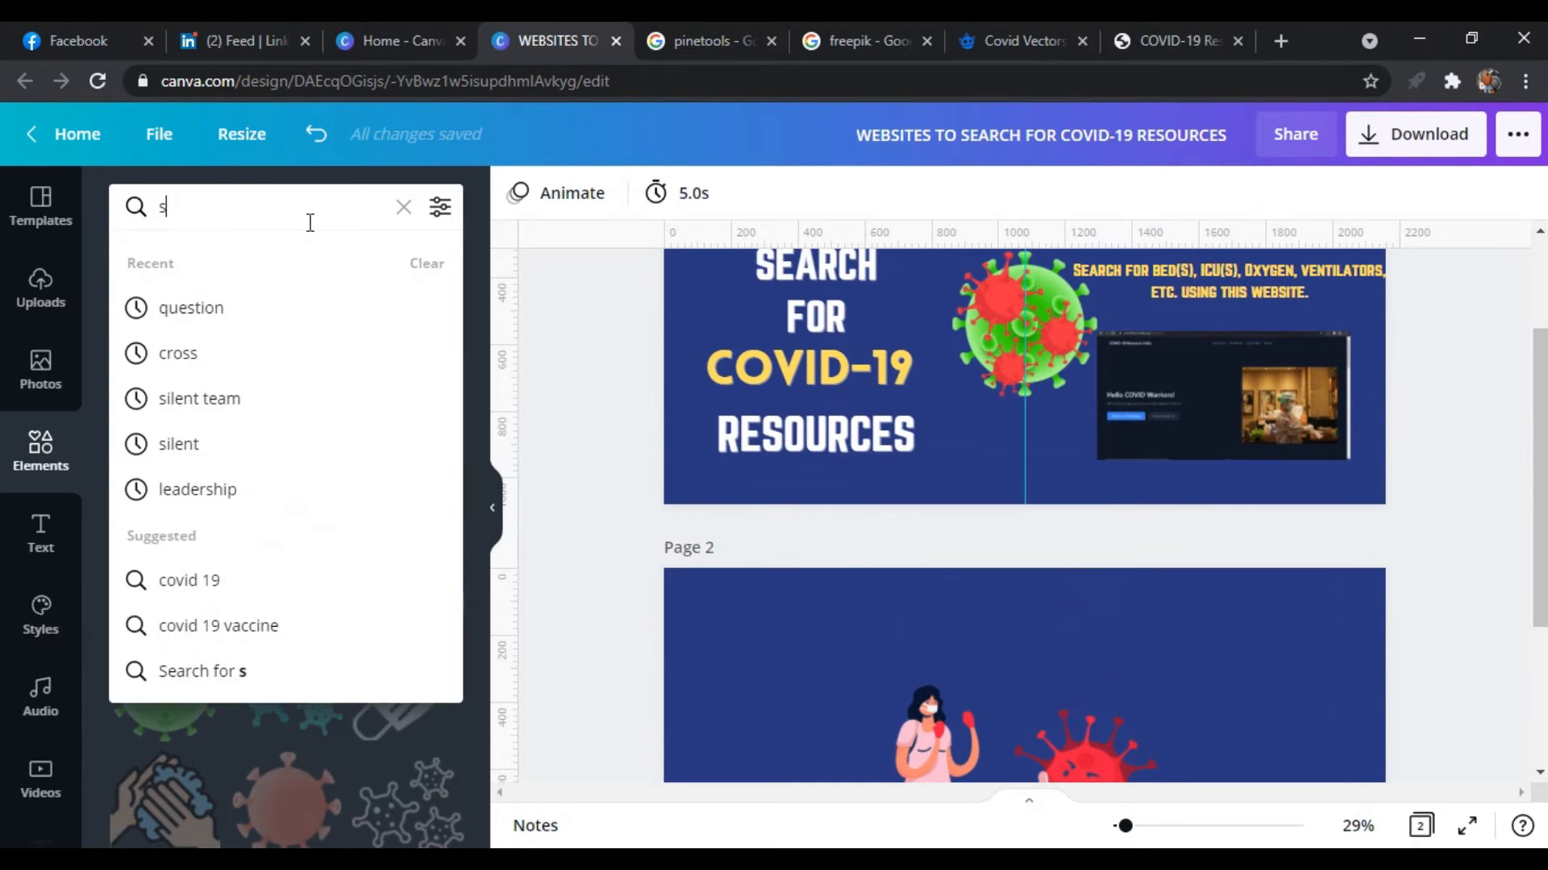
pyautogui.write('wipe')
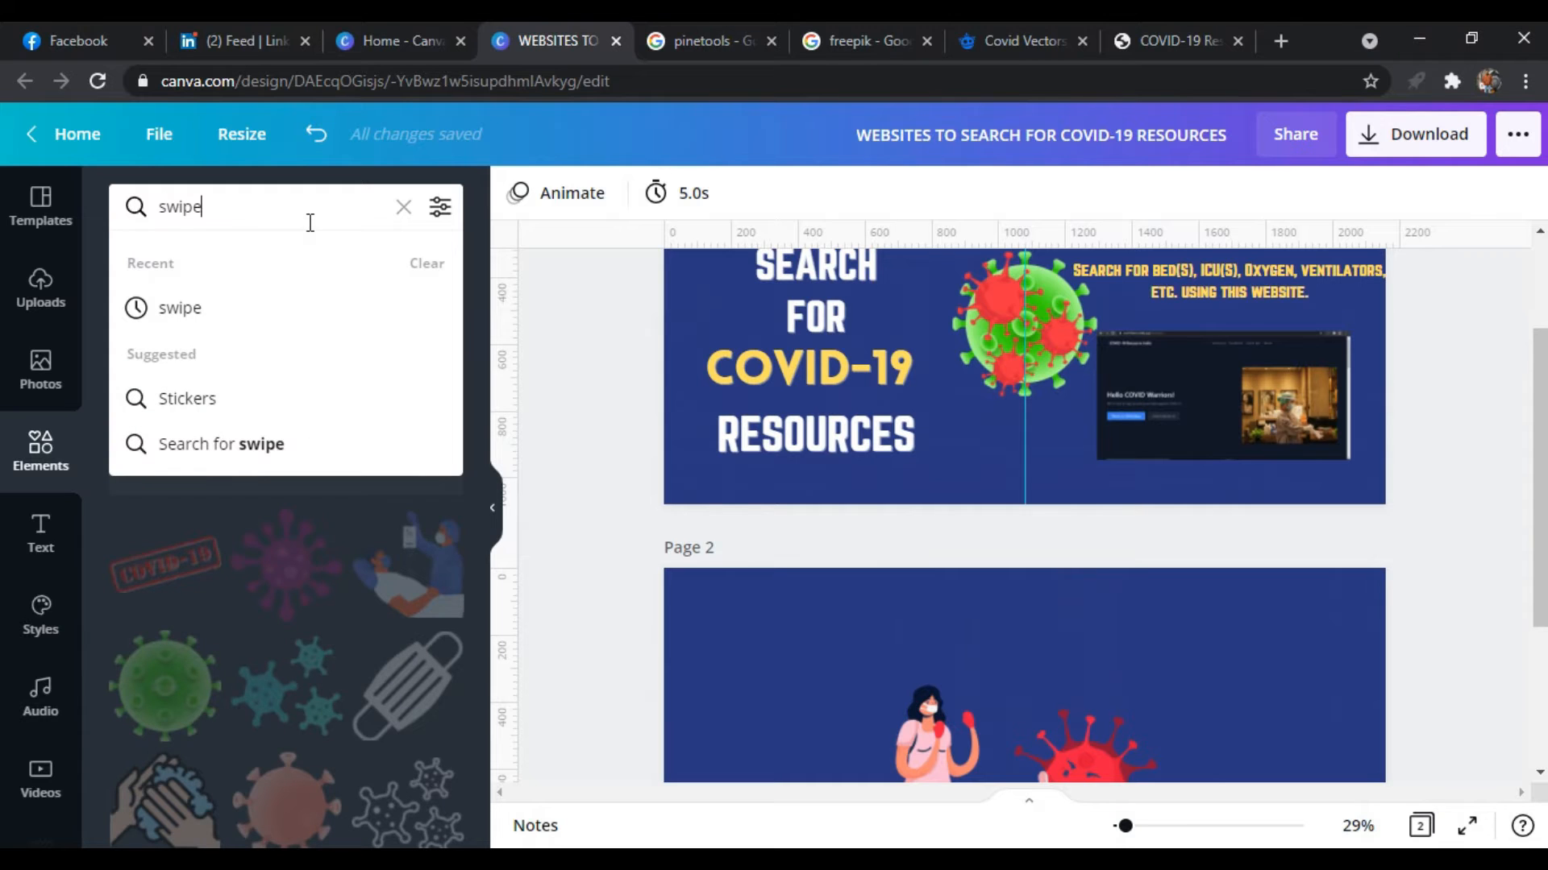
pyautogui.press('Return')
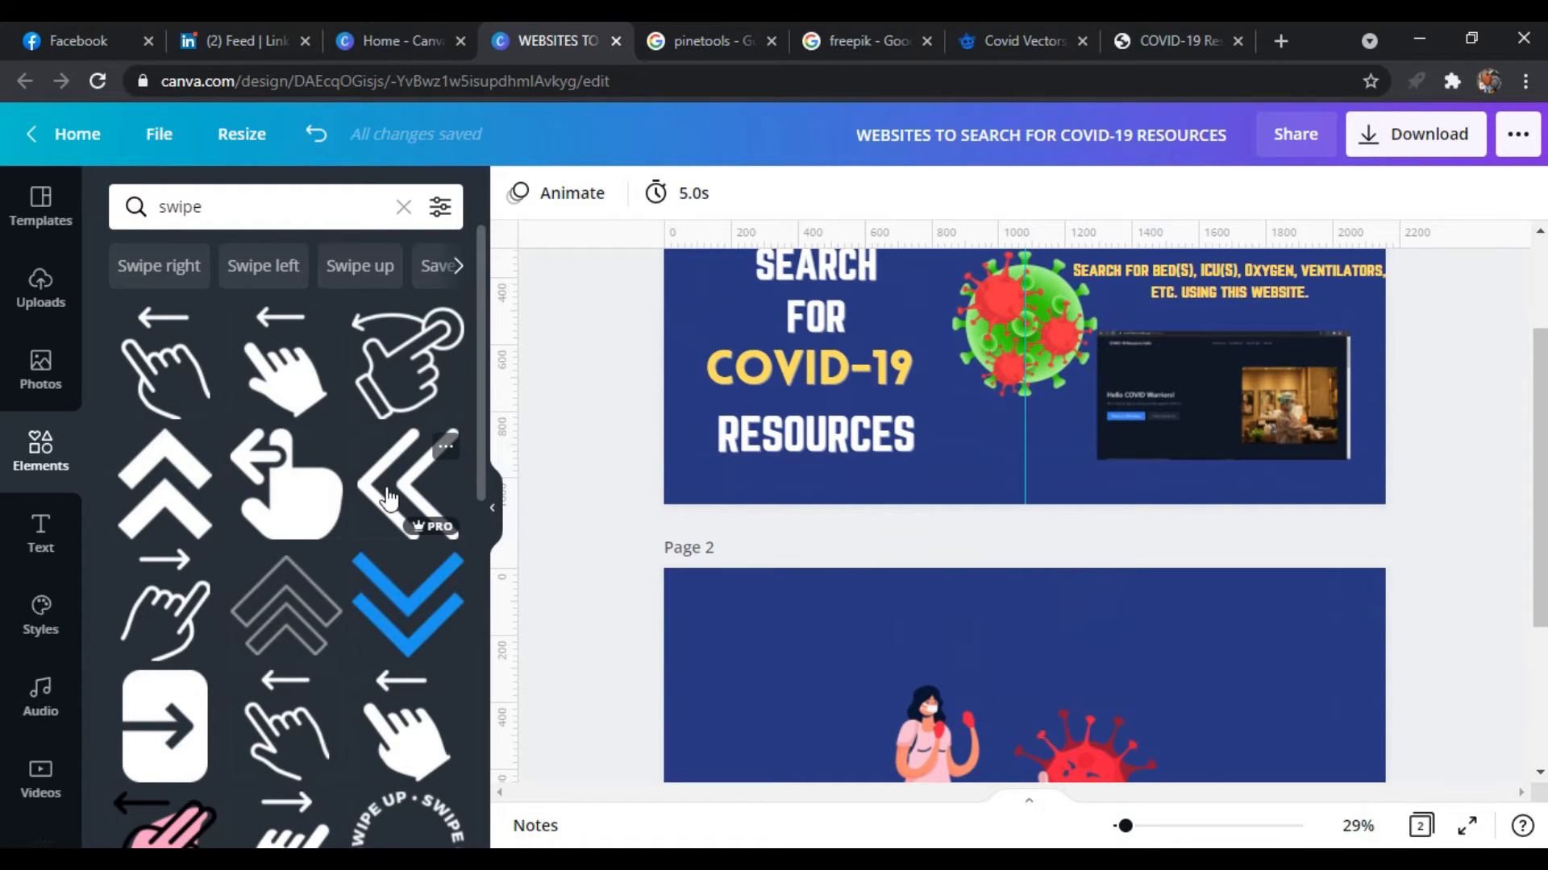
pyautogui.scroll(-4, 387, 497)
pyautogui.scroll(4, 390, 494)
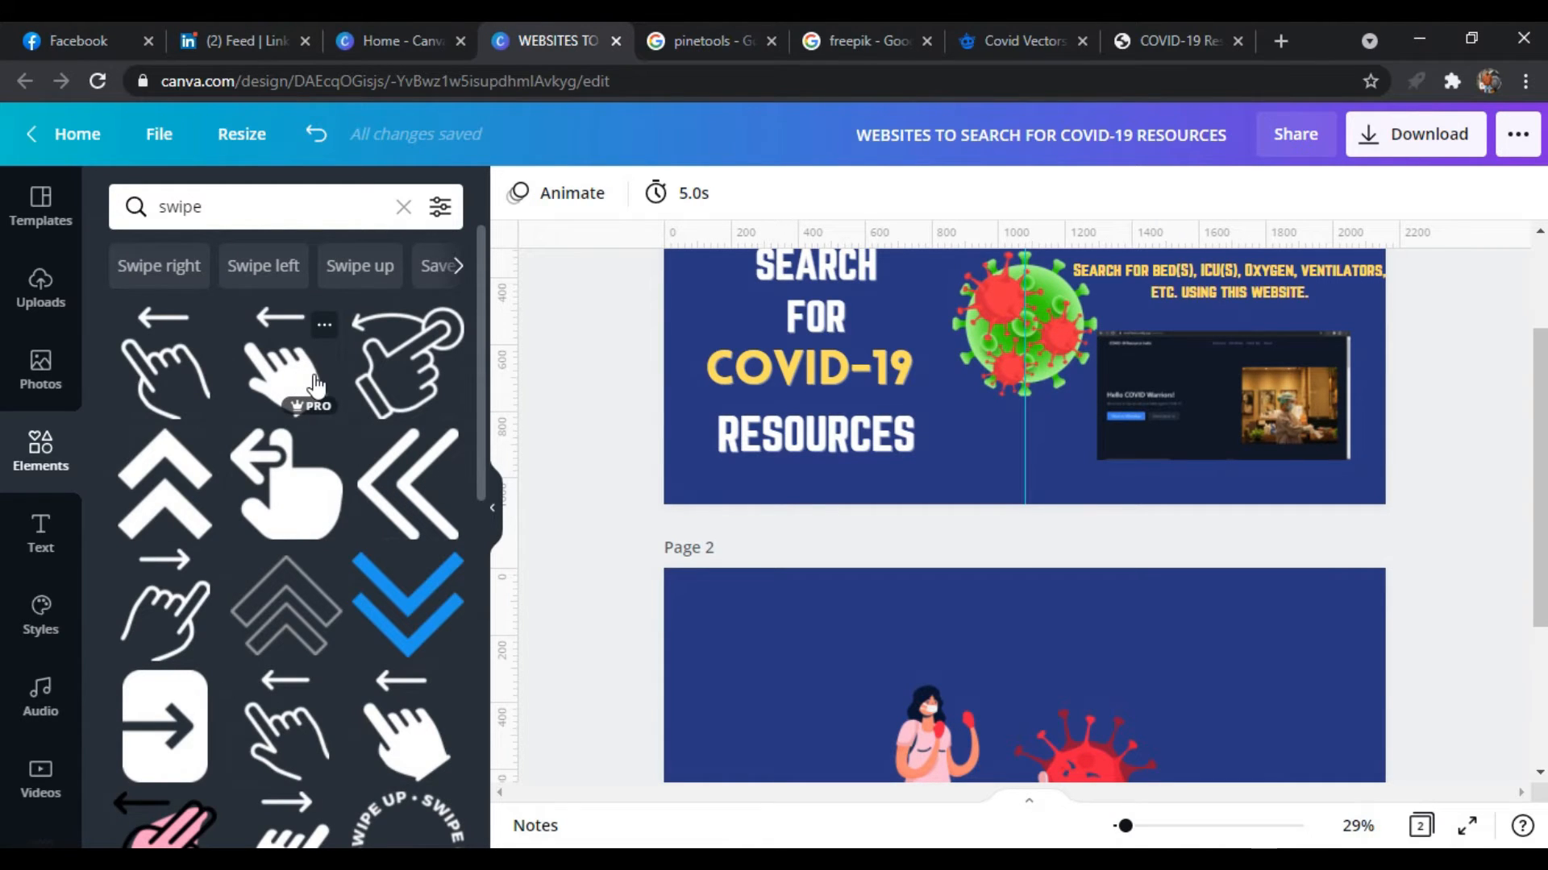
pyautogui.click(315, 385)
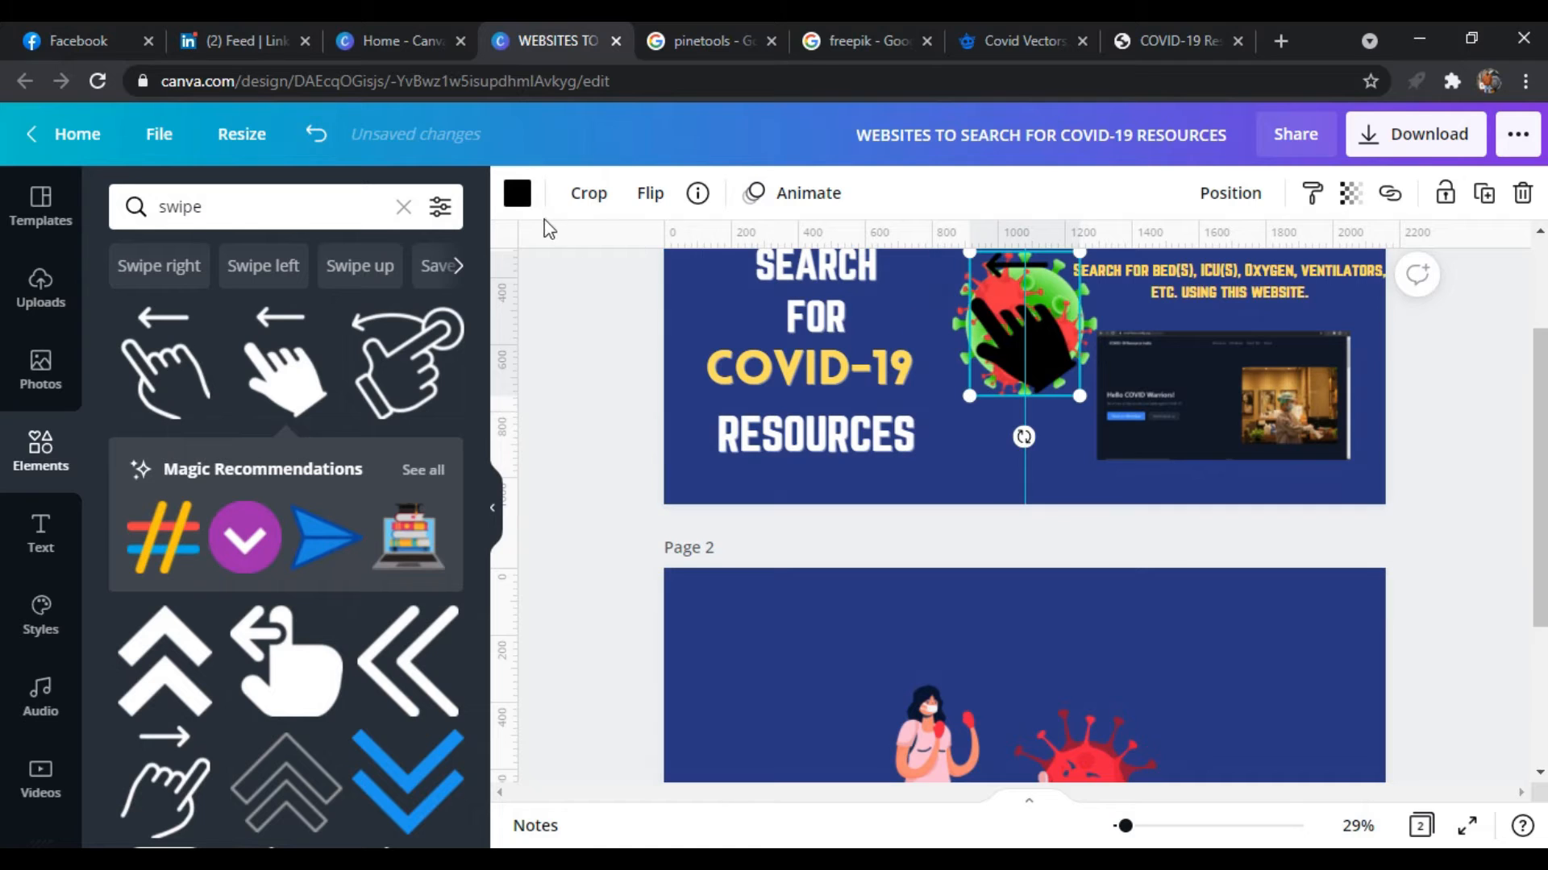
# Recolour the swipe hand graphic white
pyautogui.click(517, 193)
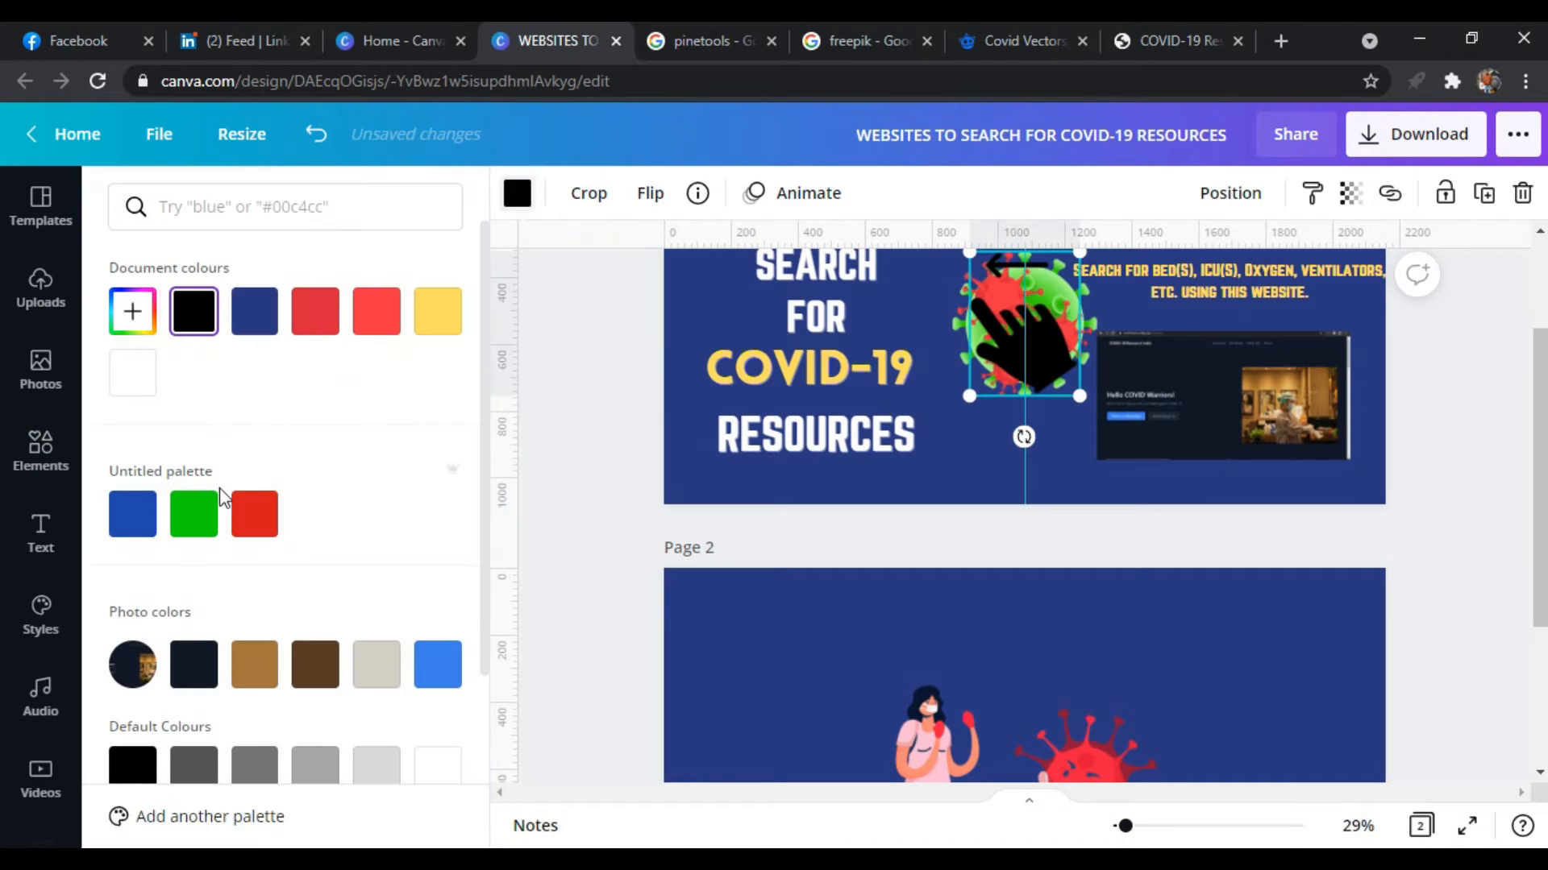
pyautogui.scroll(-2, 421, 695)
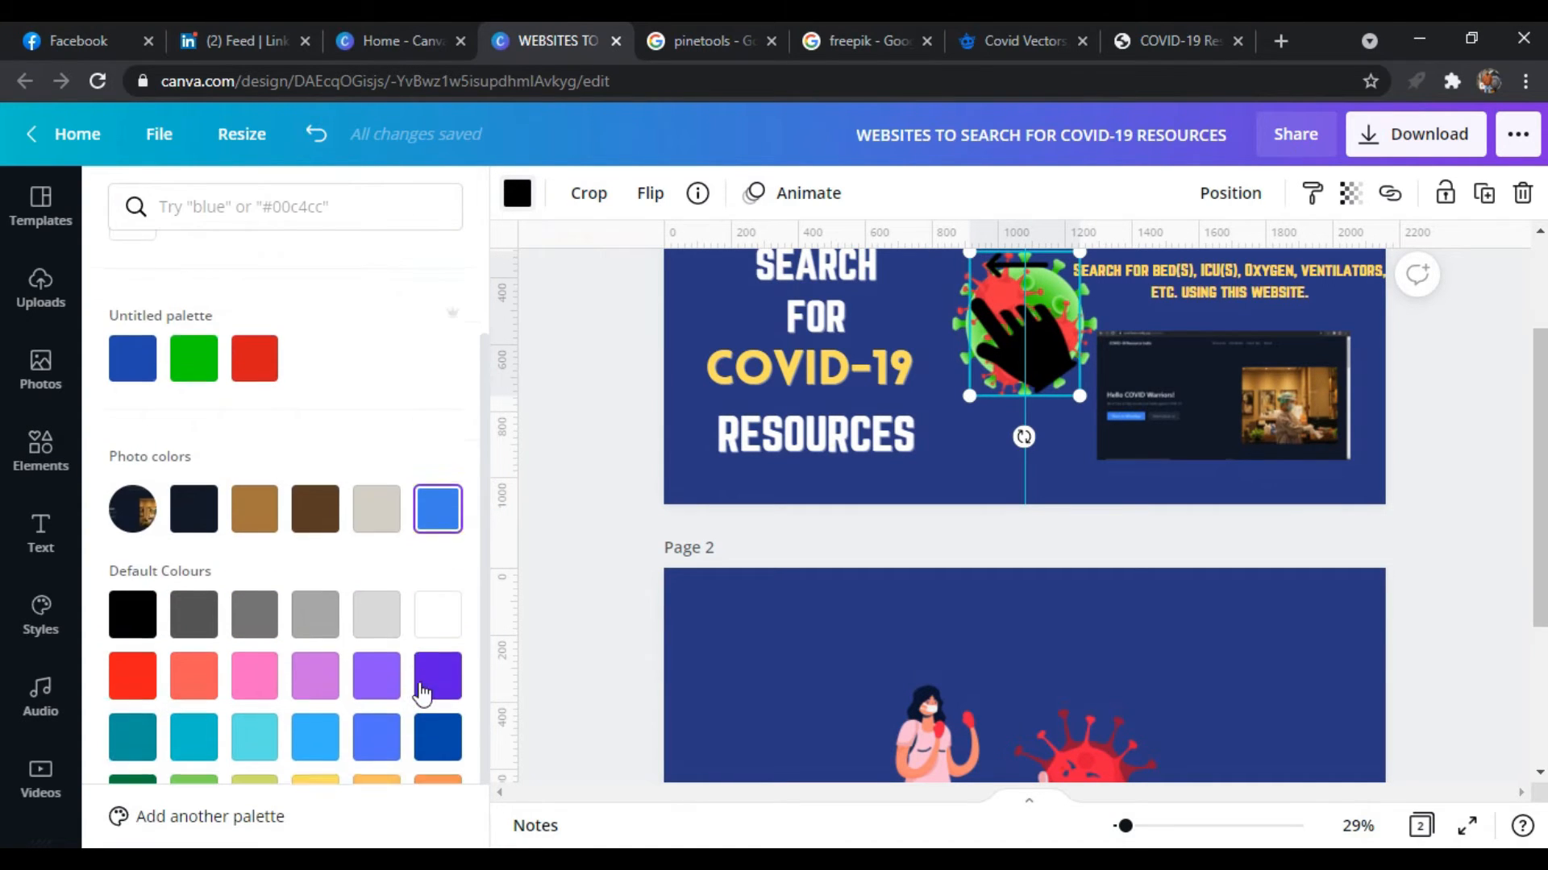
pyautogui.click(420, 635)
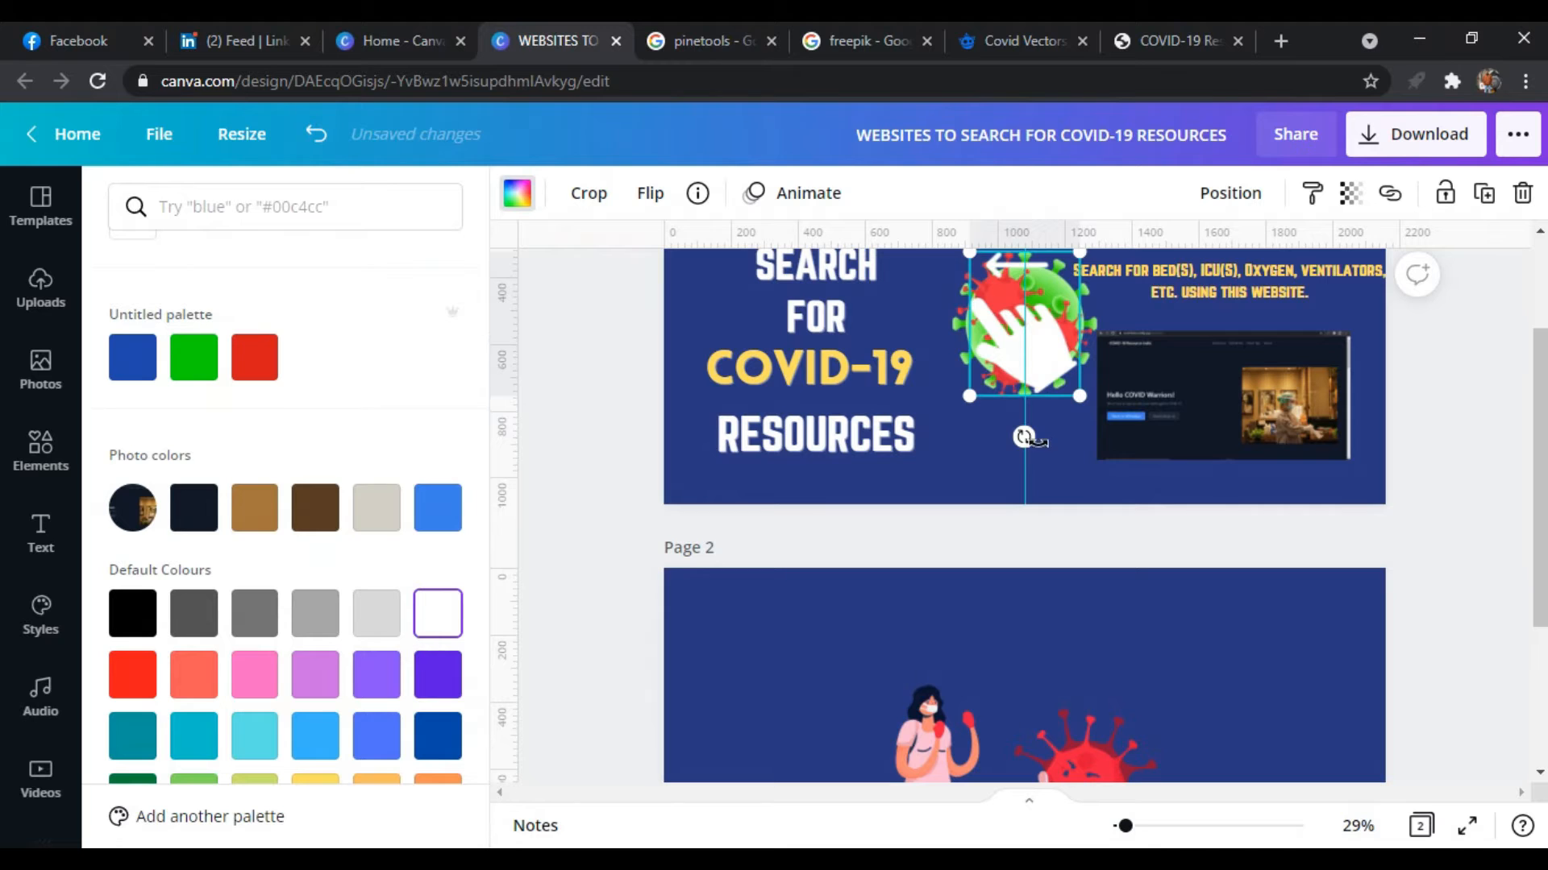
# Shrink the swipe hand to a small icon and place it below the virus graphics, beside the word RESOURCES
pyautogui.moveTo(1078, 390); pyautogui.dragTo(991, 280)
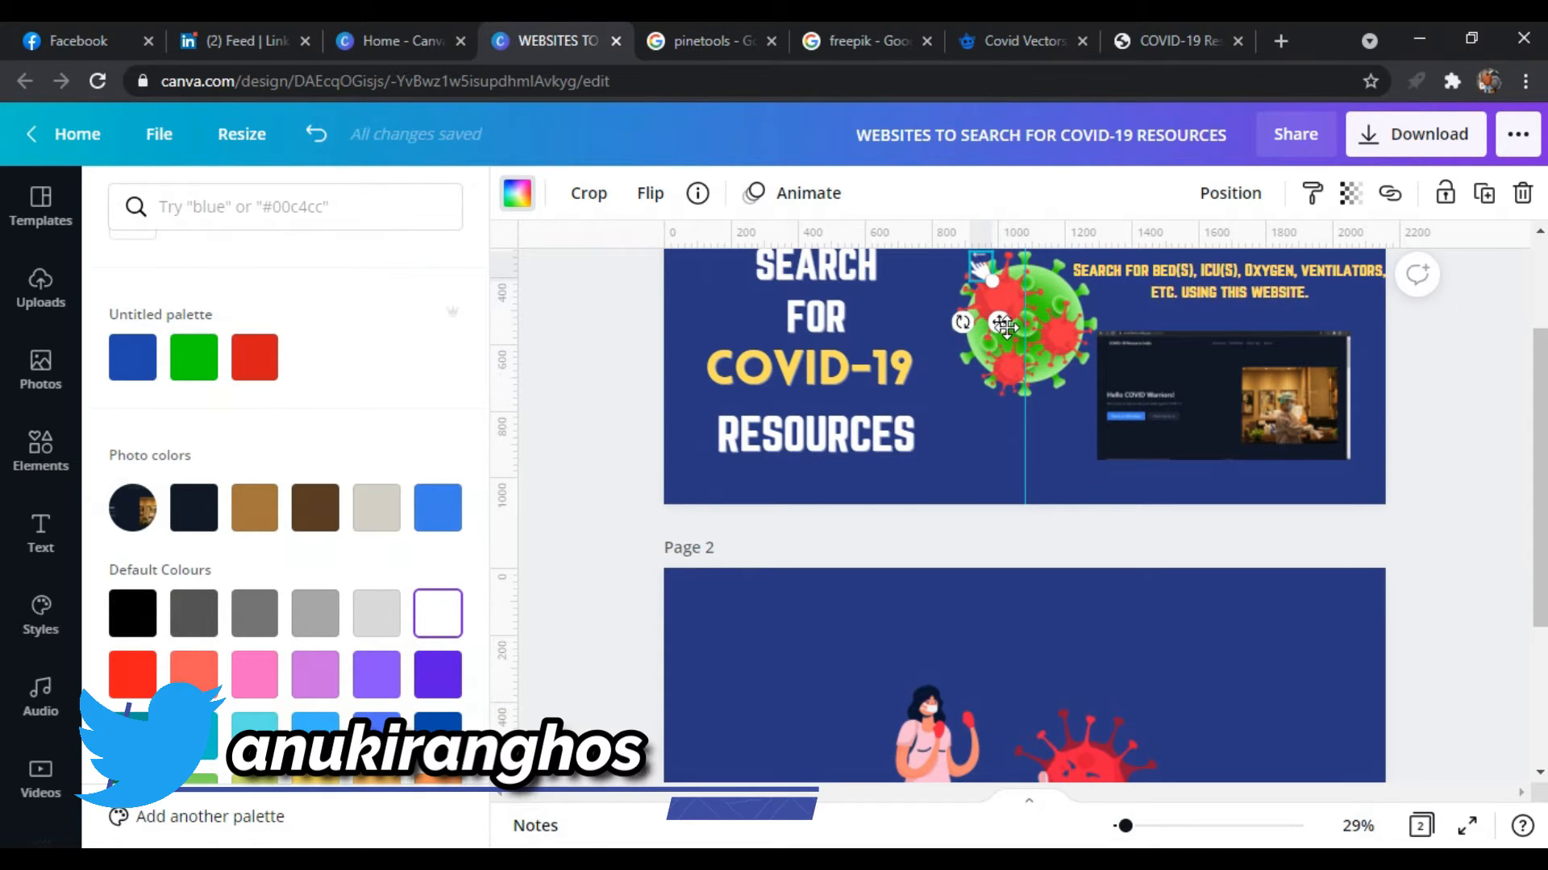
pyautogui.moveTo(1000, 341); pyautogui.dragTo(999, 490)
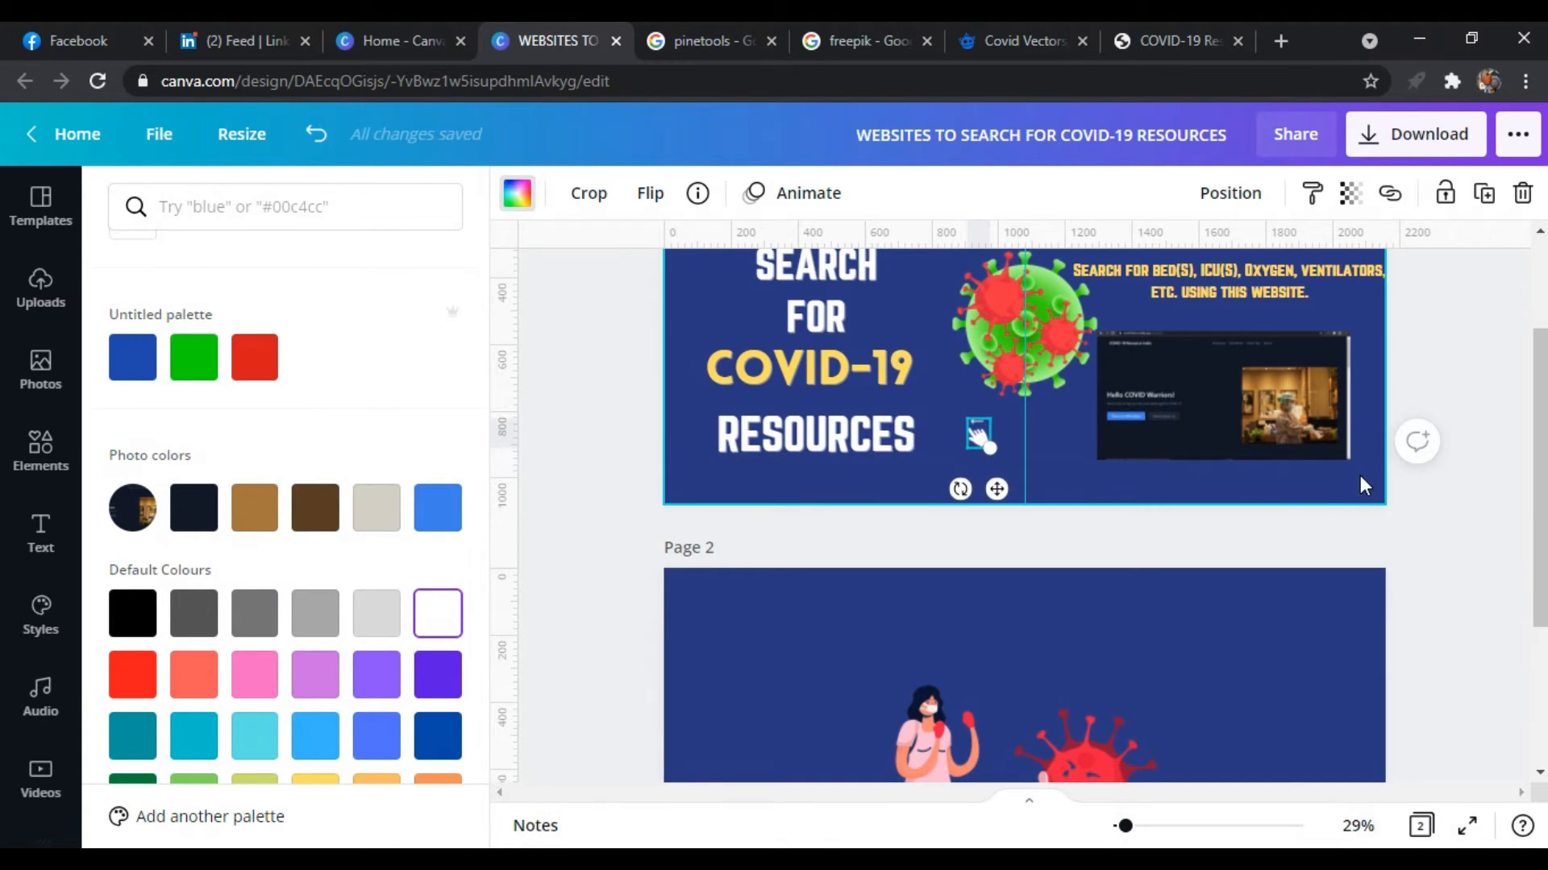
pyautogui.press('Escape')
pyautogui.press('Escape')
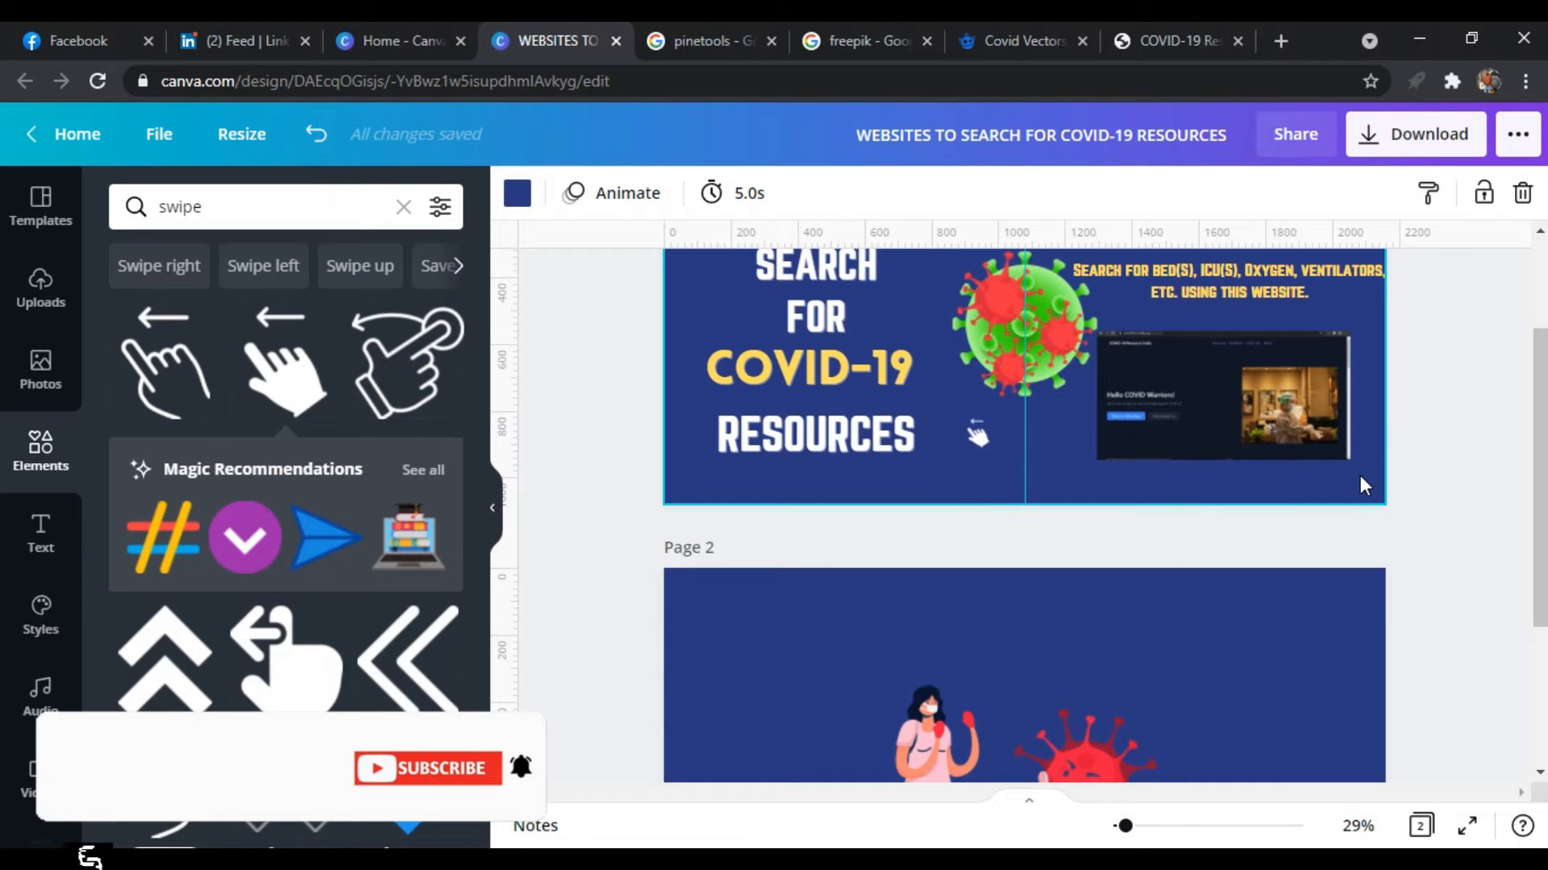
# Duplicate the white swipe hand on page 1 and place the copy over the website screenshot's lower-right corner
pyautogui.click(979, 438)
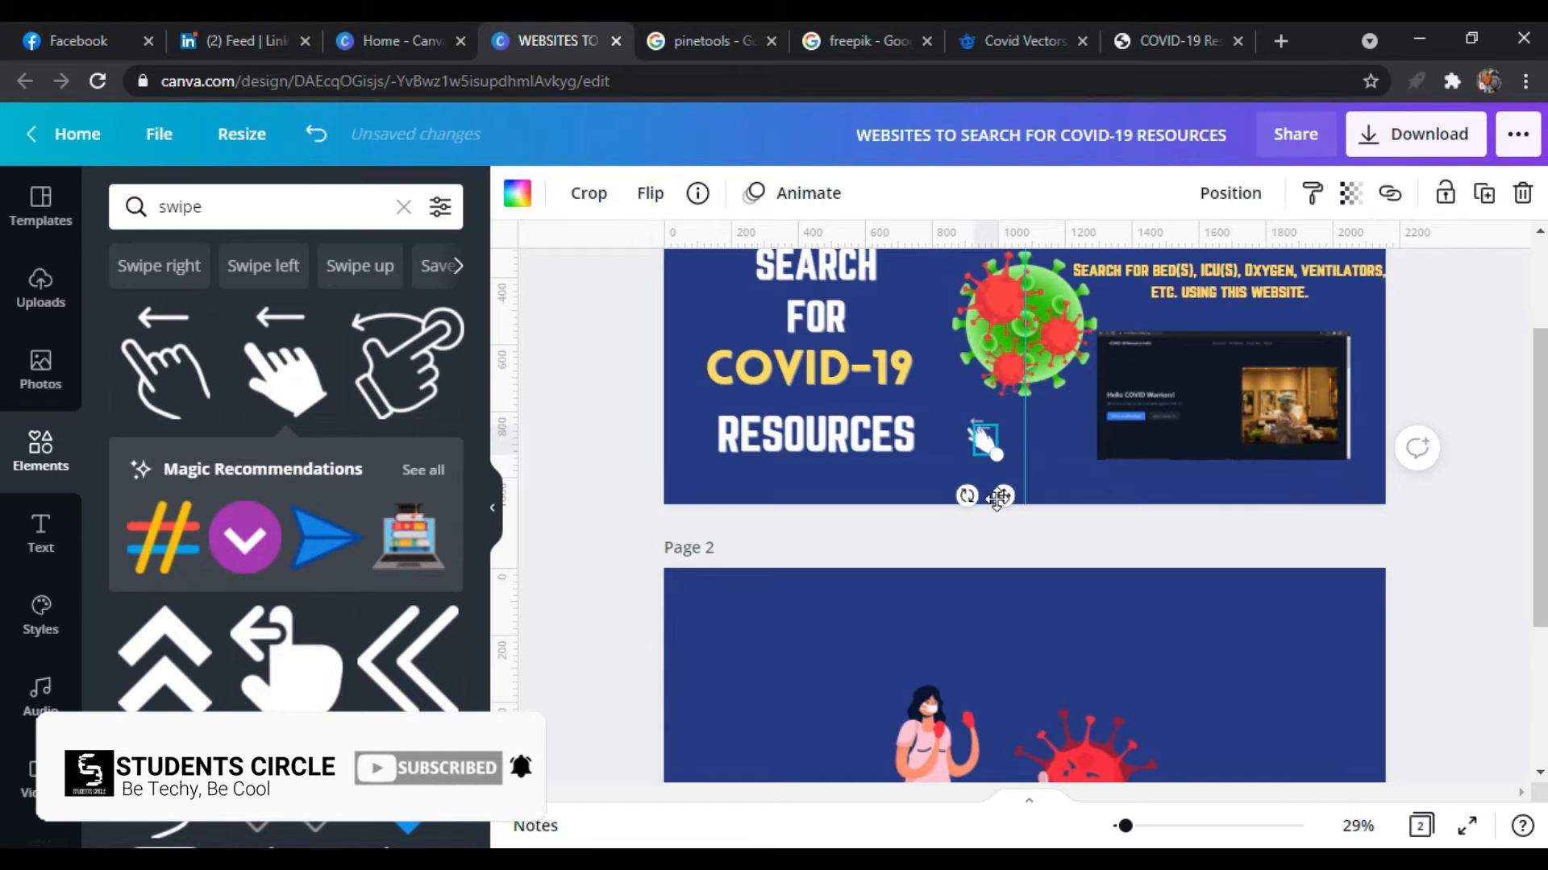
pyautogui.moveTo(1128, 502); pyautogui.dragTo(1343, 505)
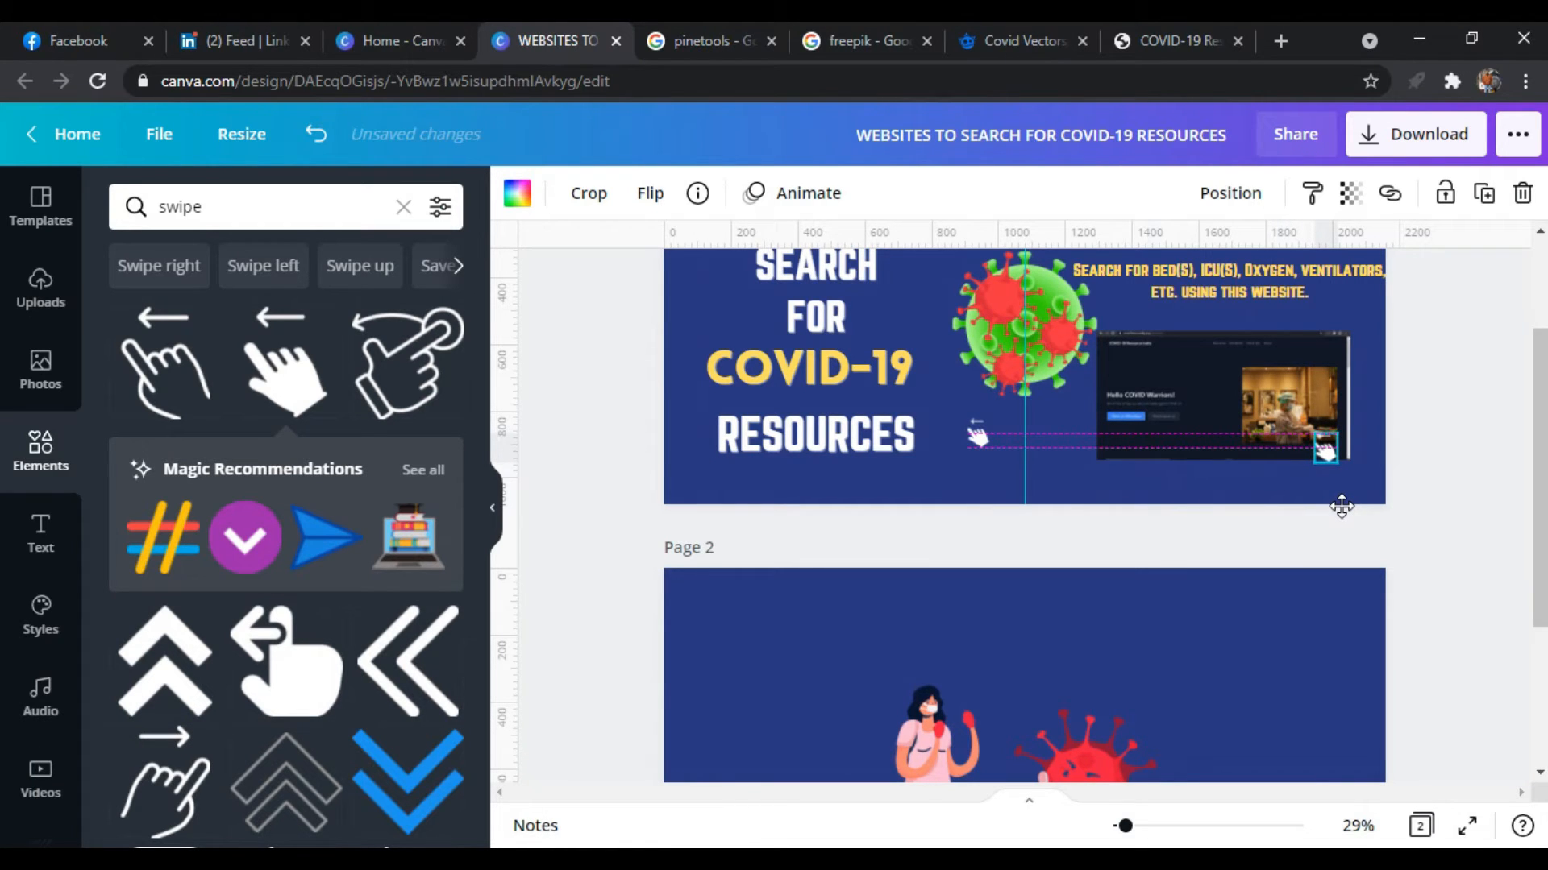
pyautogui.moveTo(1344, 502); pyautogui.dragTo(1355, 494)
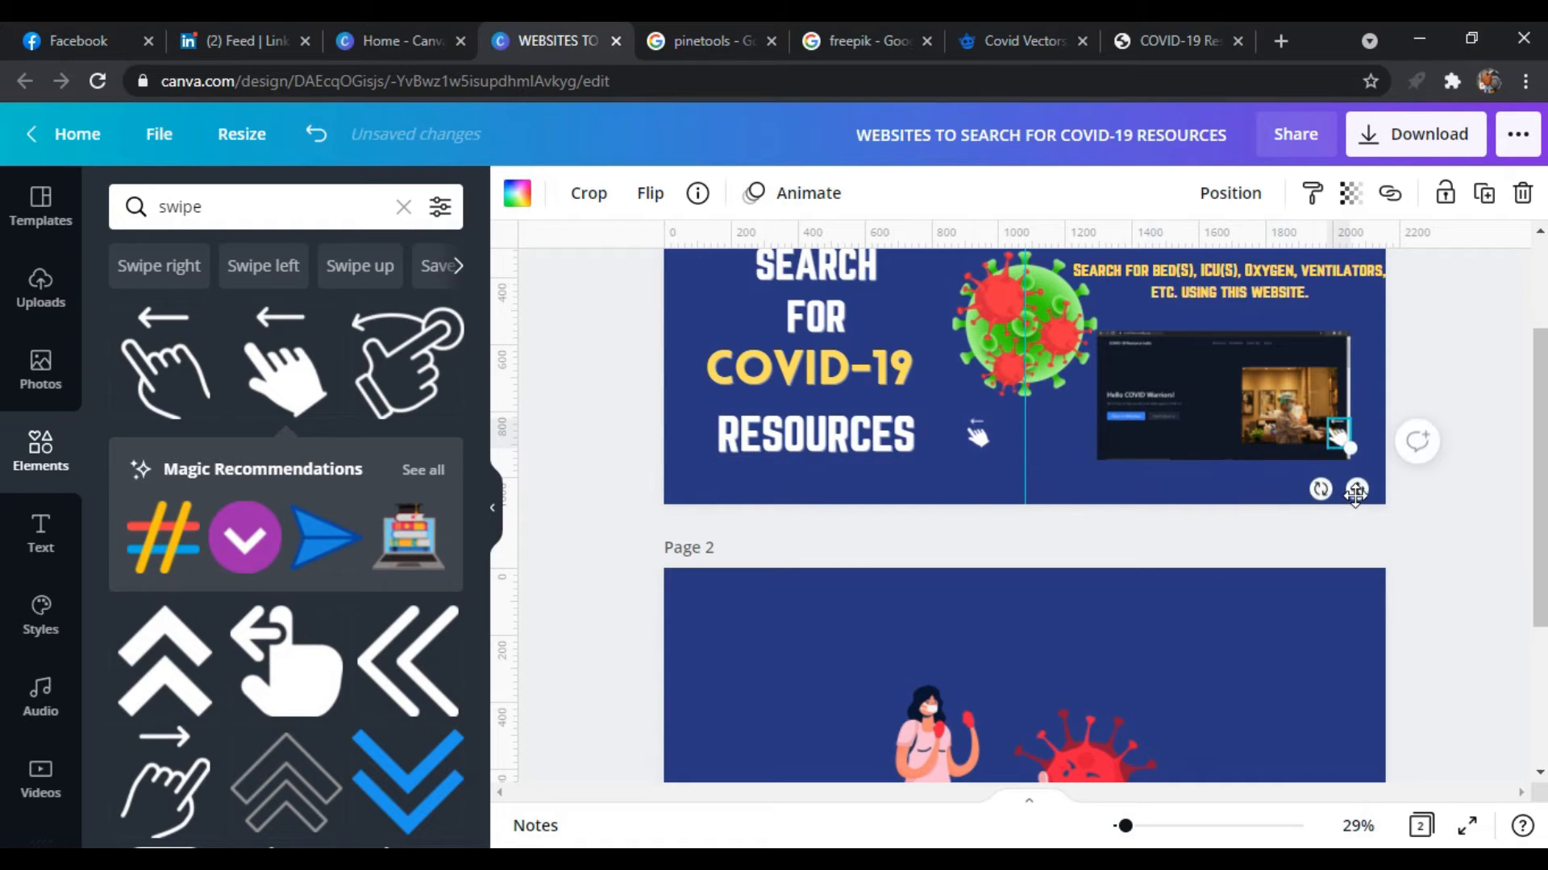
pyautogui.click(1449, 523)
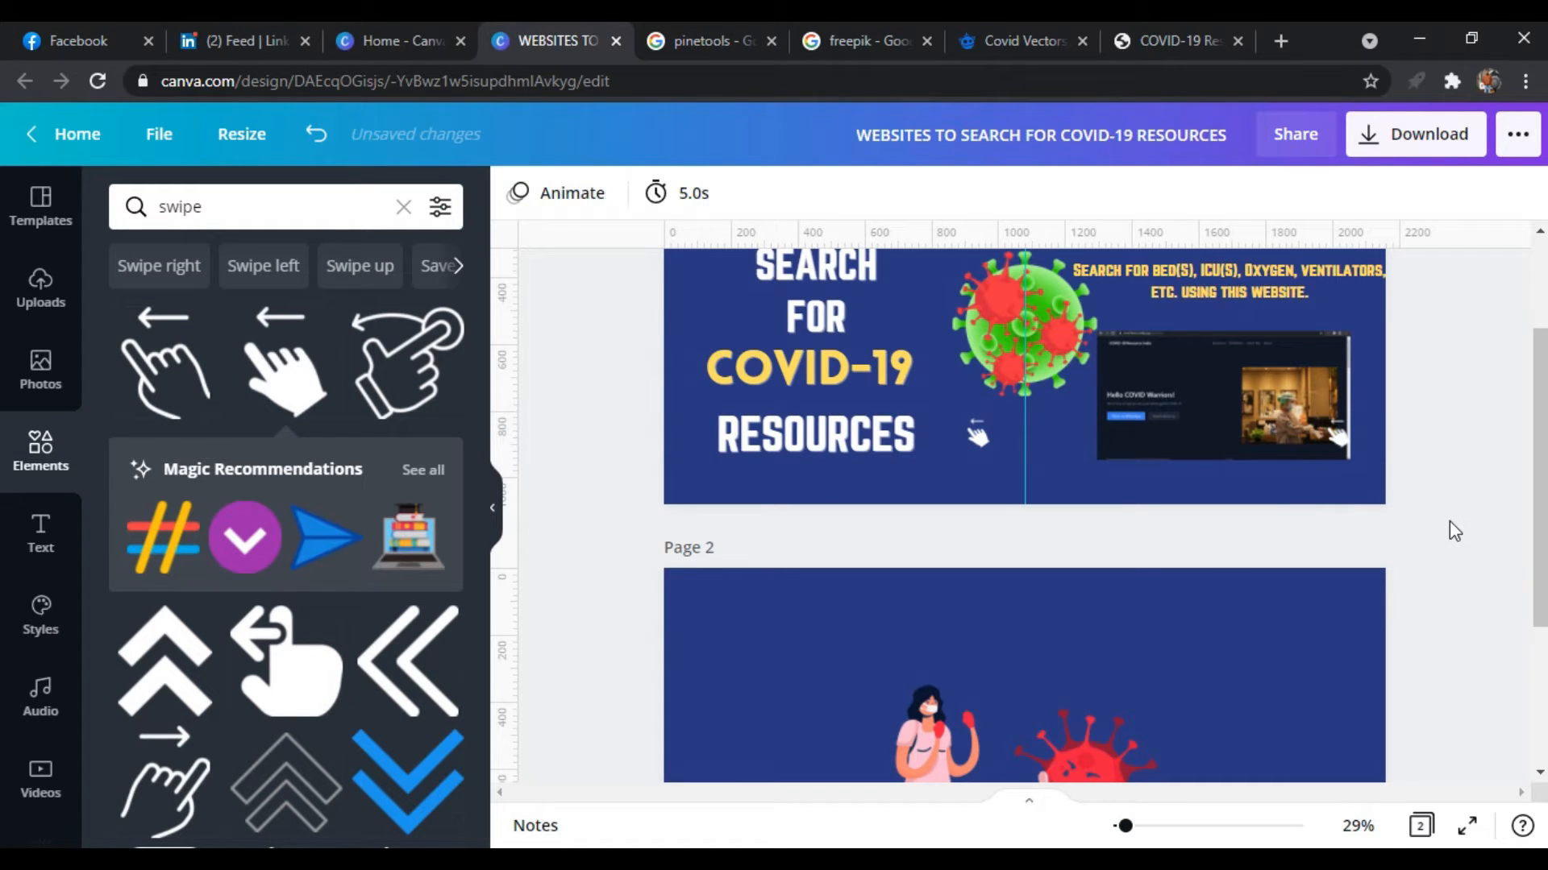
# Add a body text box below the word RESOURCES on page 1 and set its font size to 28
pyautogui.scroll(-3, 1312, 542)
pyautogui.scroll(2, 1488, 491)
pyautogui.scroll(2, 1488, 491)
pyautogui.click(40, 532)
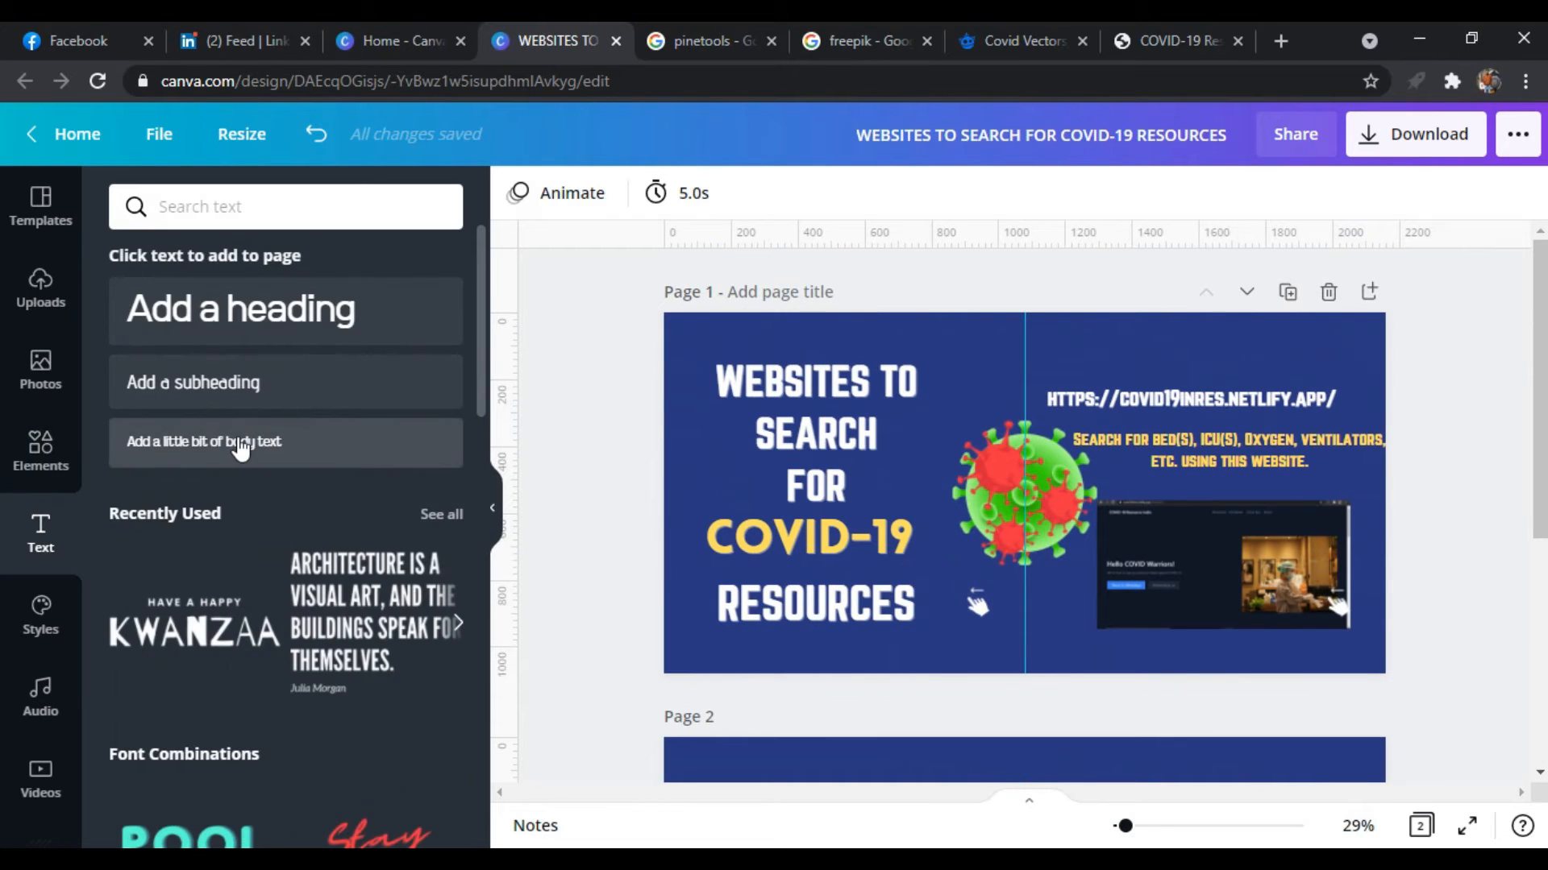
pyautogui.click(312, 454)
pyautogui.moveTo(1042, 511); pyautogui.dragTo(762, 688)
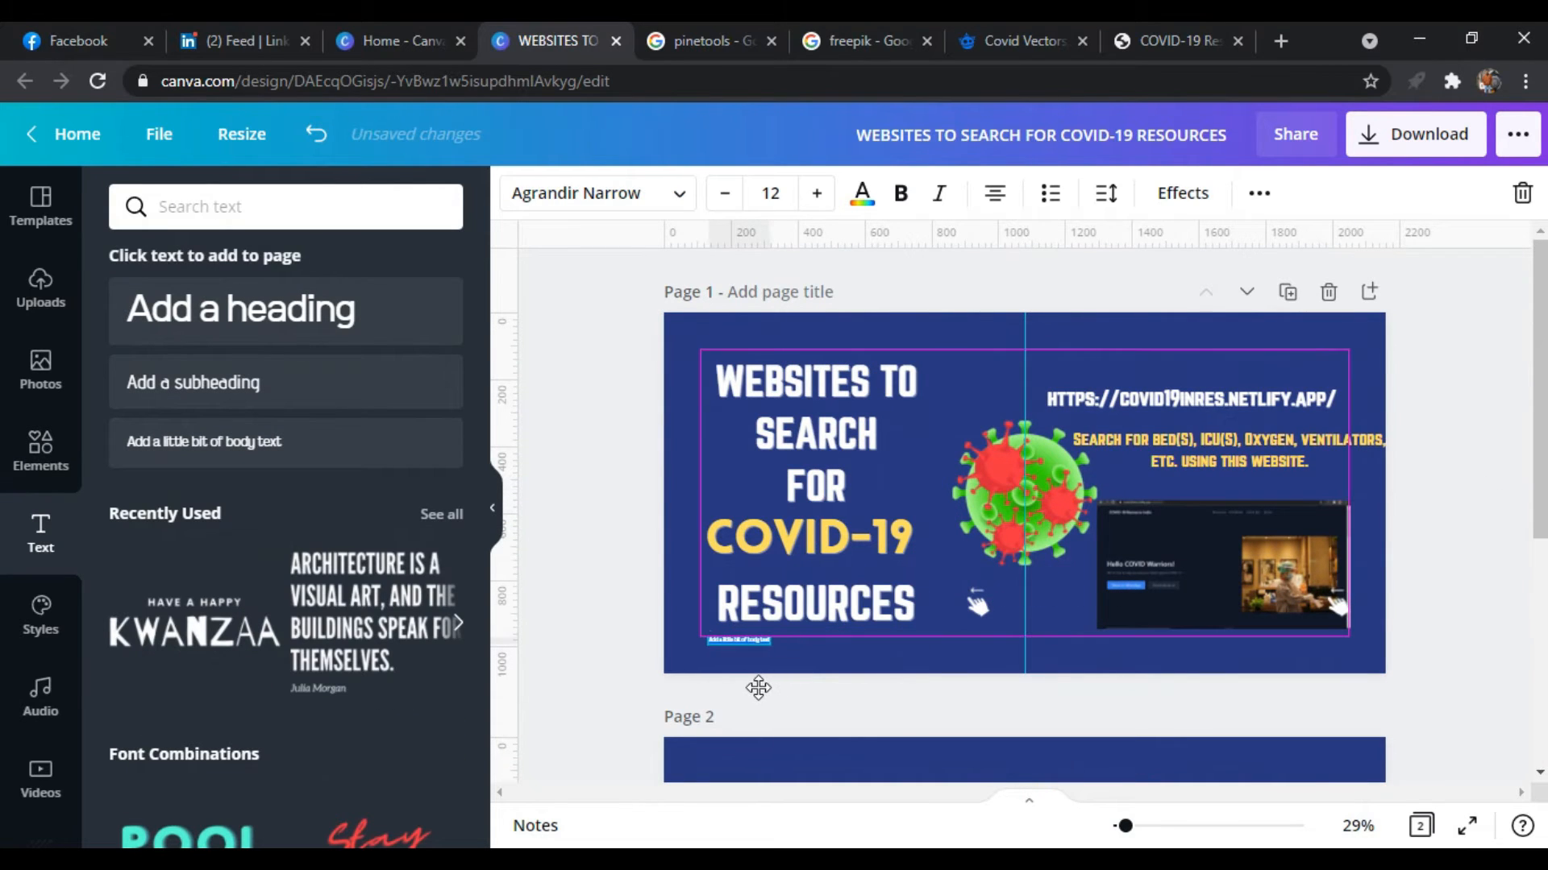
pyautogui.click(817, 193)
pyautogui.click(817, 193)
pyautogui.click(817, 193)
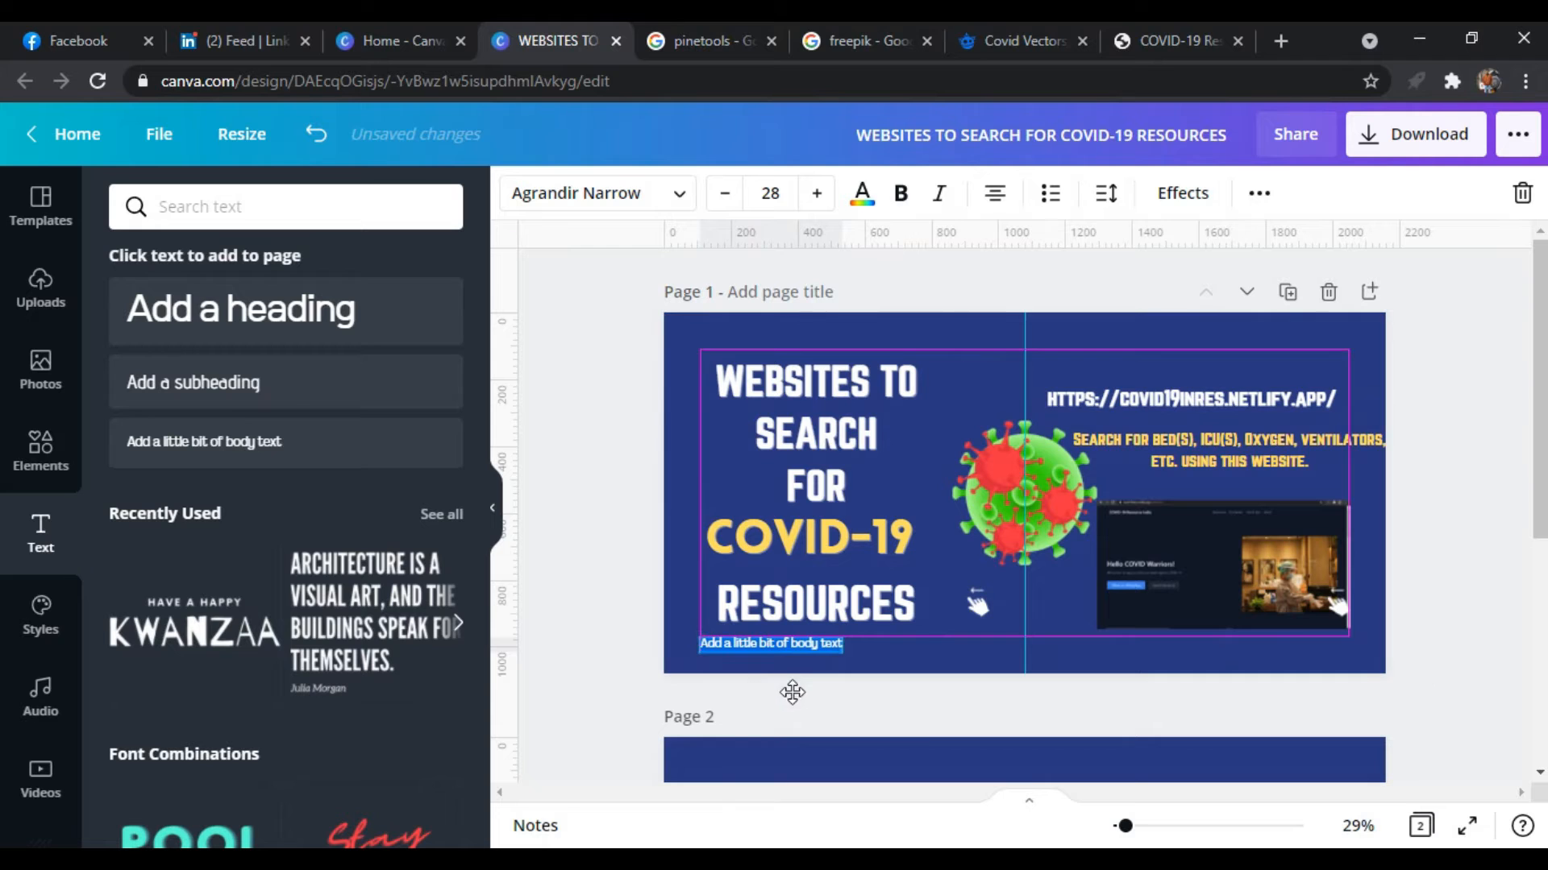
# Replace the new body text with "thestudentscircle" and colour it white
pyautogui.press('BackSpace')
pyautogui.write('thestudentscircle')
pyautogui.click(861, 193)
pyautogui.click(445, 776)
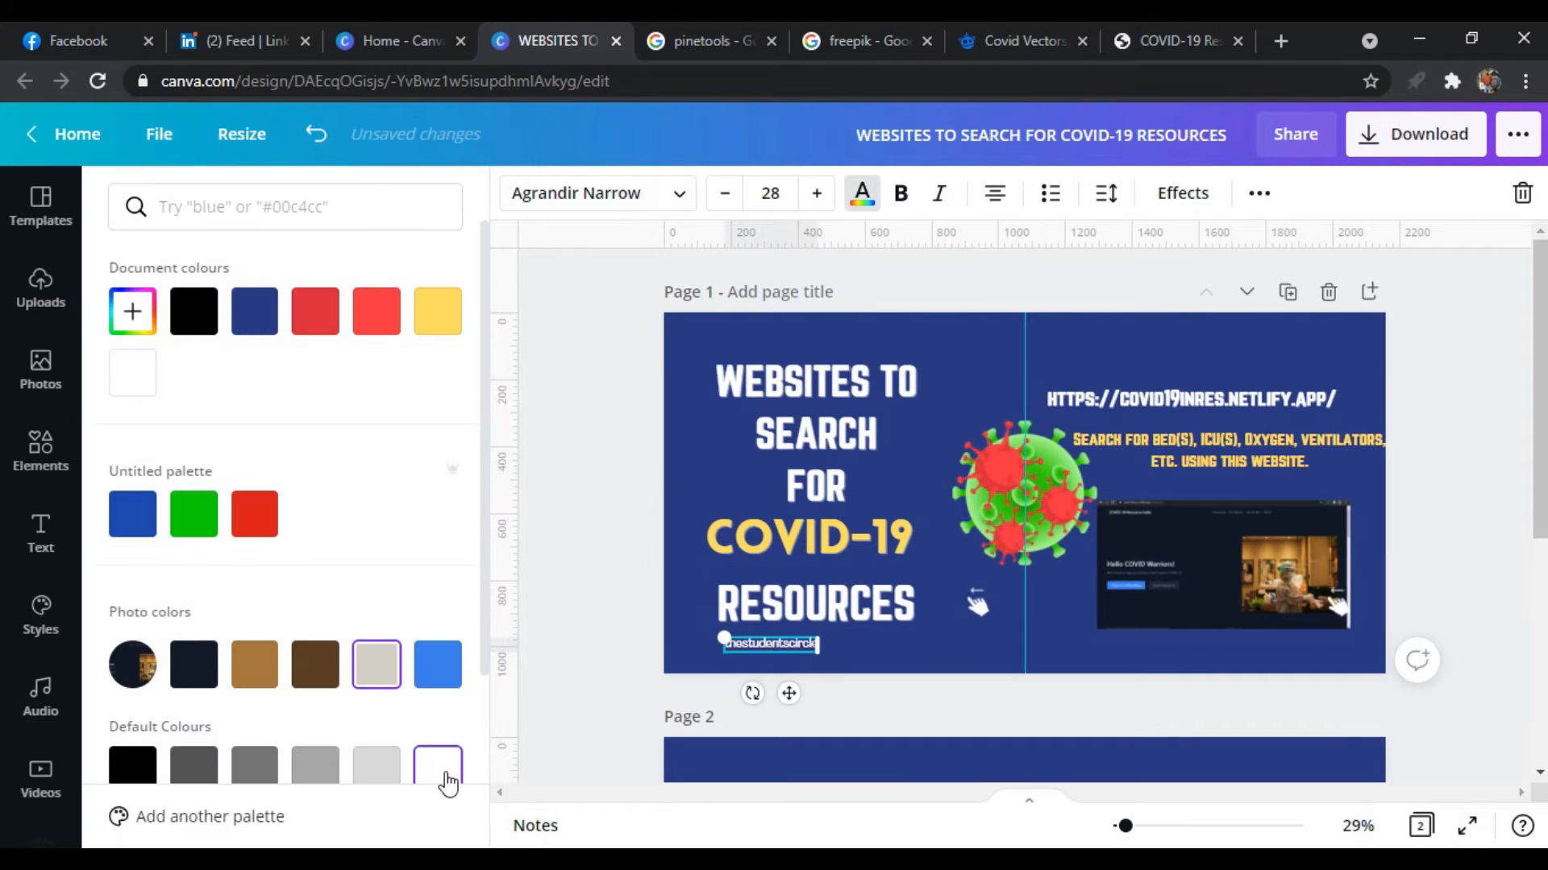
pyautogui.click(867, 657)
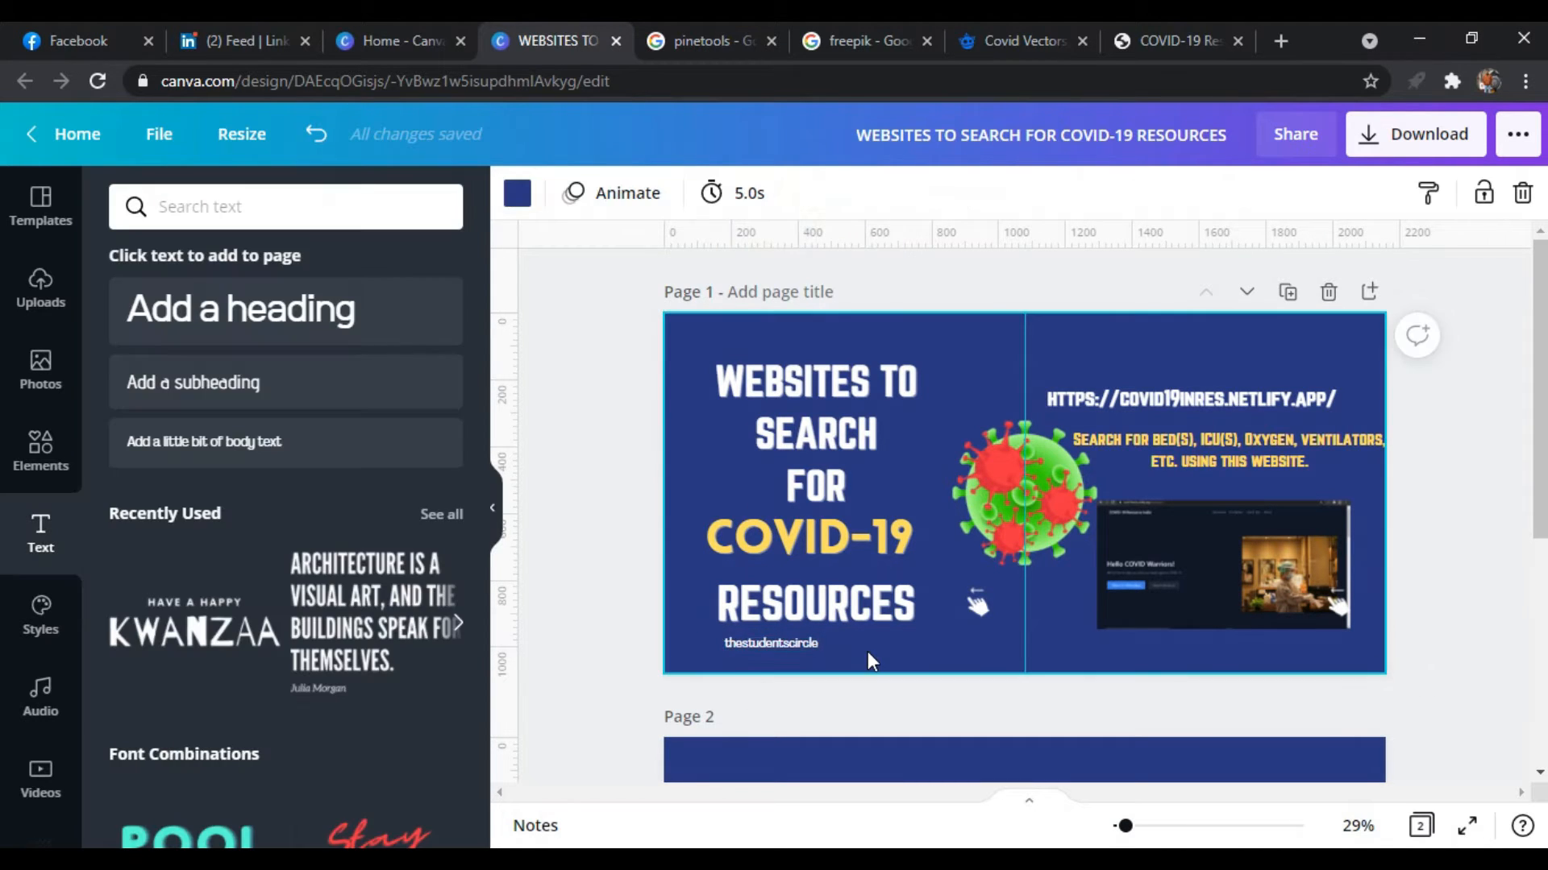
# Place a copy of the "thestudentscircle" text below the website screenshot on page 1
pyautogui.click(818, 643)
pyautogui.moveTo(794, 693); pyautogui.dragTo(1321, 695)
pyautogui.click(1452, 702)
# Copy the swipe hand from page 1 to page 2 and place it at the lower edge, just left of the centre guide
pyautogui.scroll(-3, 1452, 702)
pyautogui.scroll(2, 1452, 702)
pyautogui.scroll(-2, 1452, 702)
pyautogui.scroll(-1, 1452, 703)
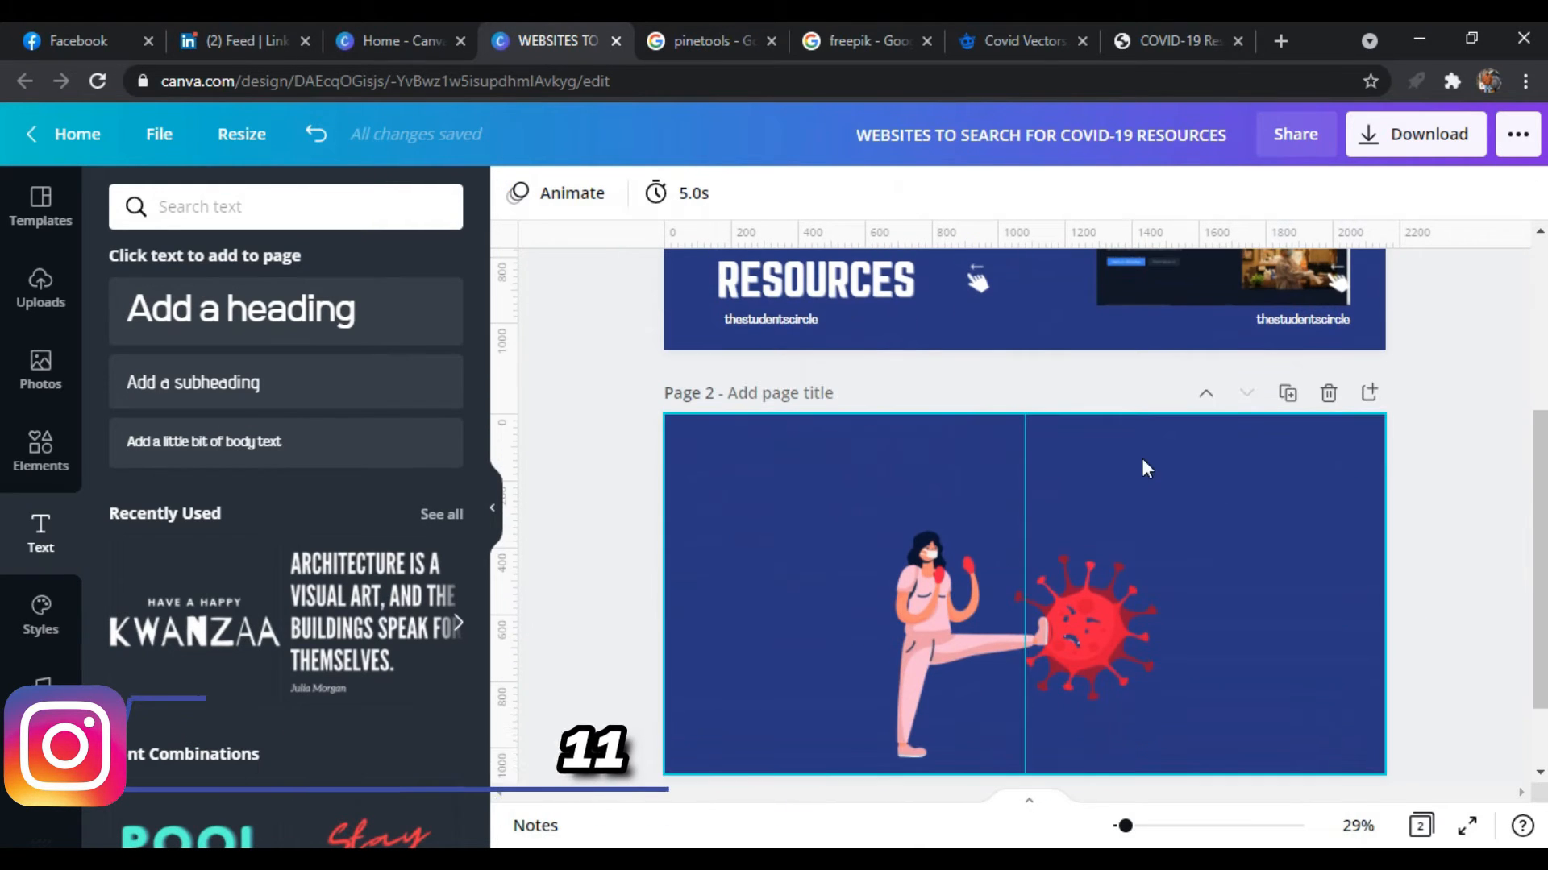
pyautogui.click(973, 285)
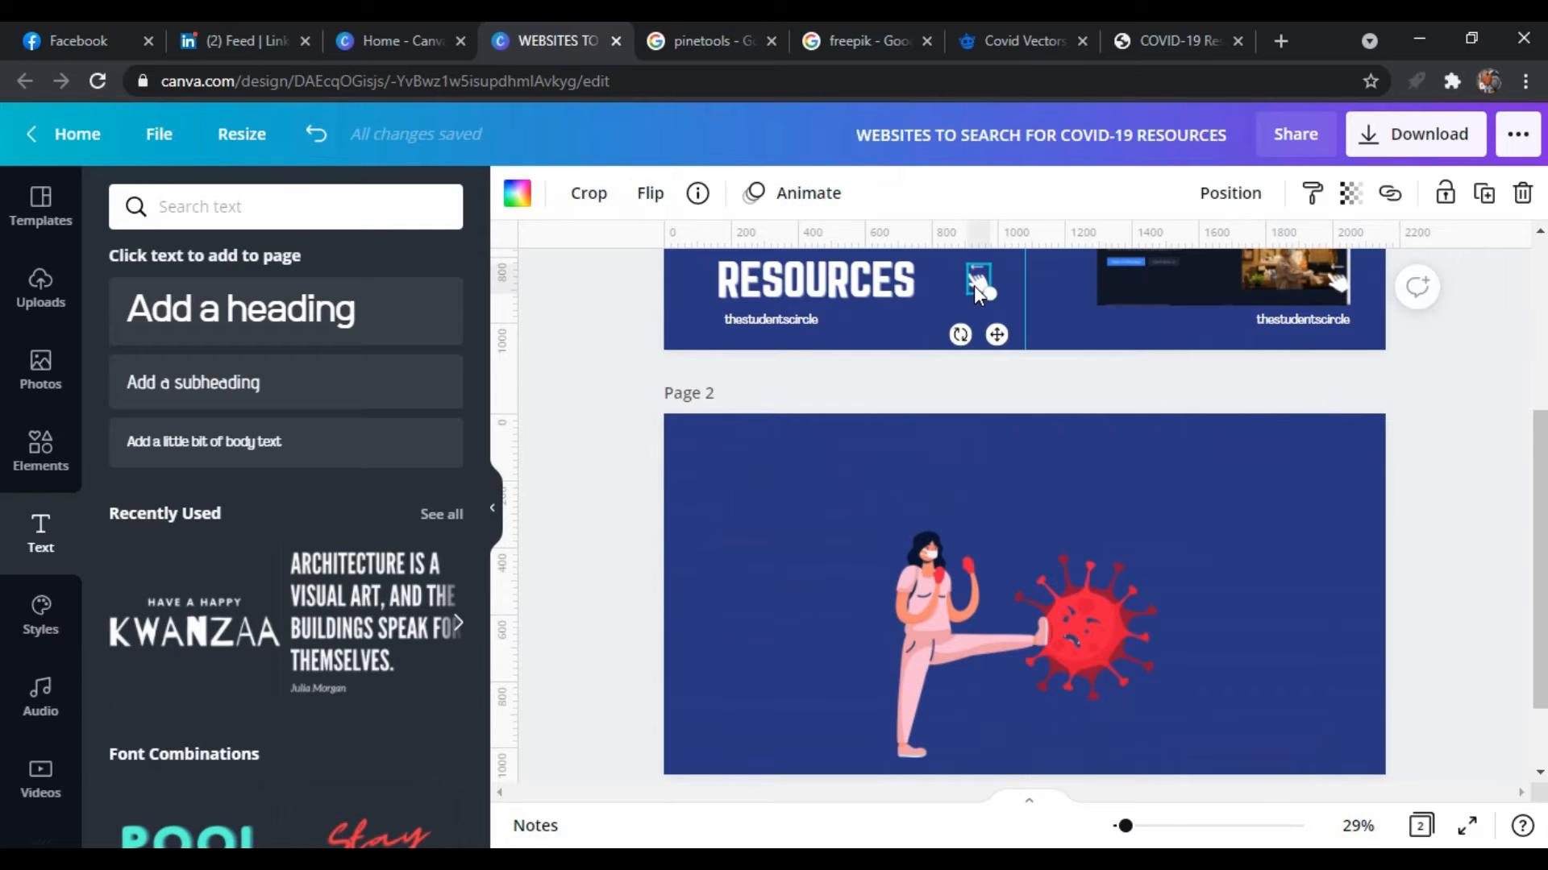
pyautogui.click(790, 594)
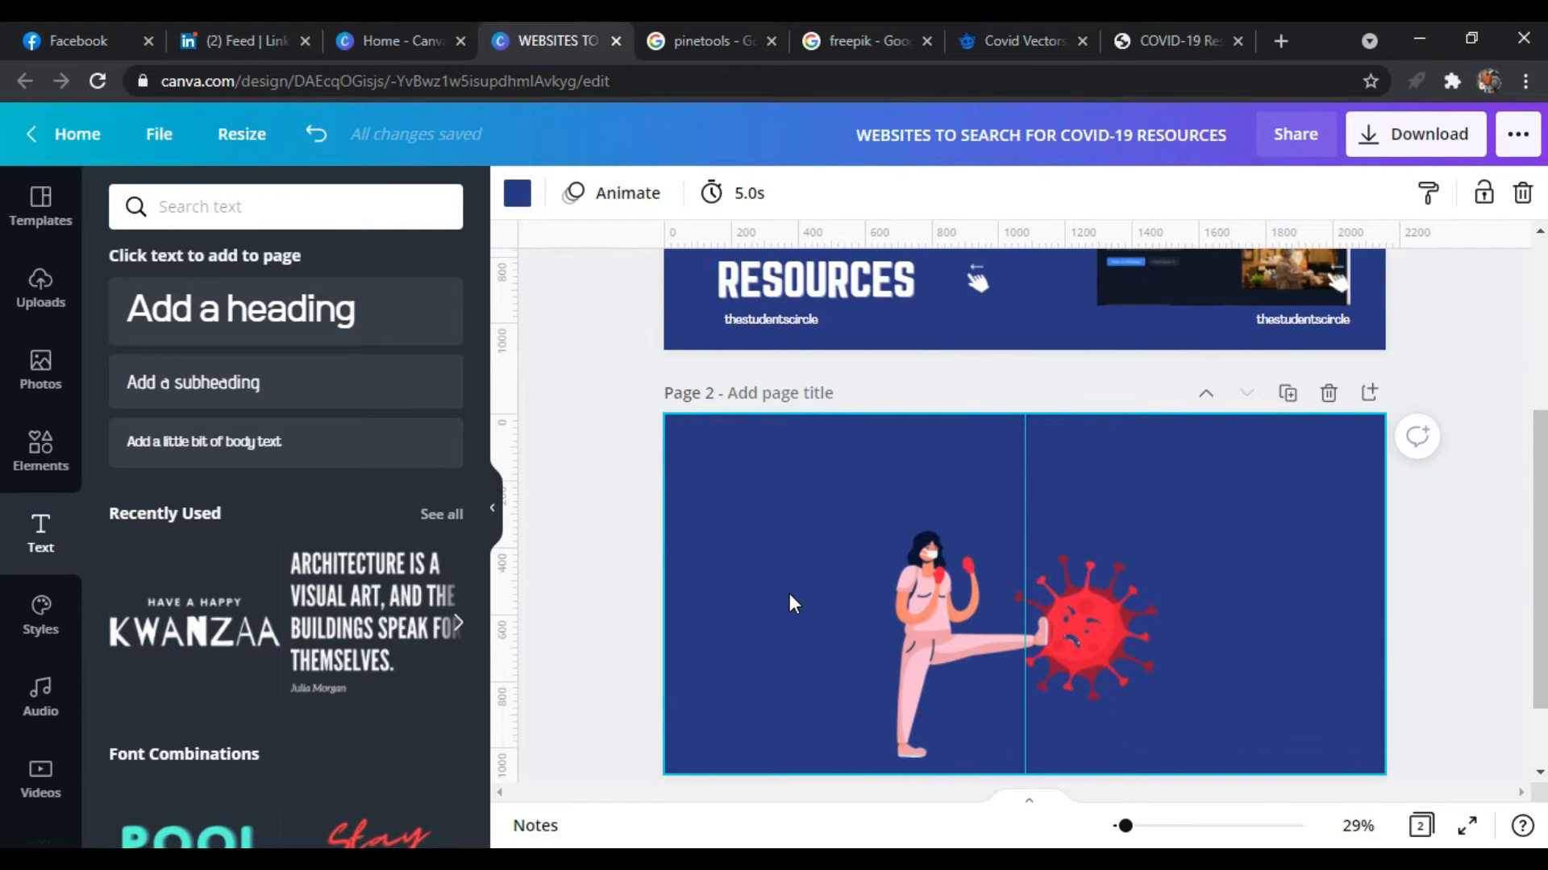
pyautogui.hotkey('ctrl', 'v')
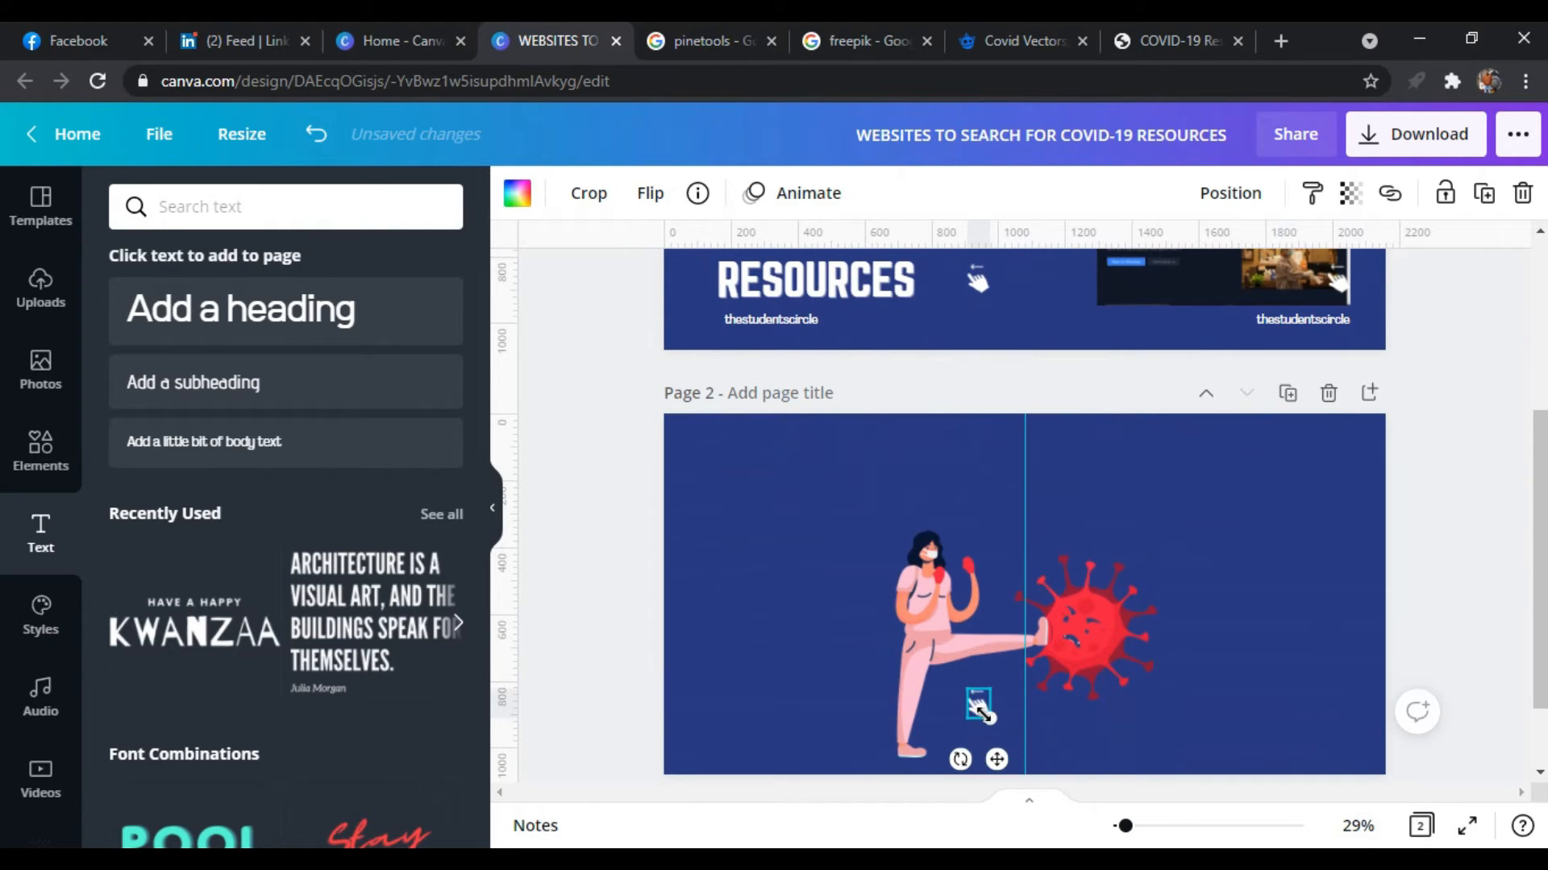
pyautogui.moveTo(982, 713); pyautogui.dragTo(1008, 769)
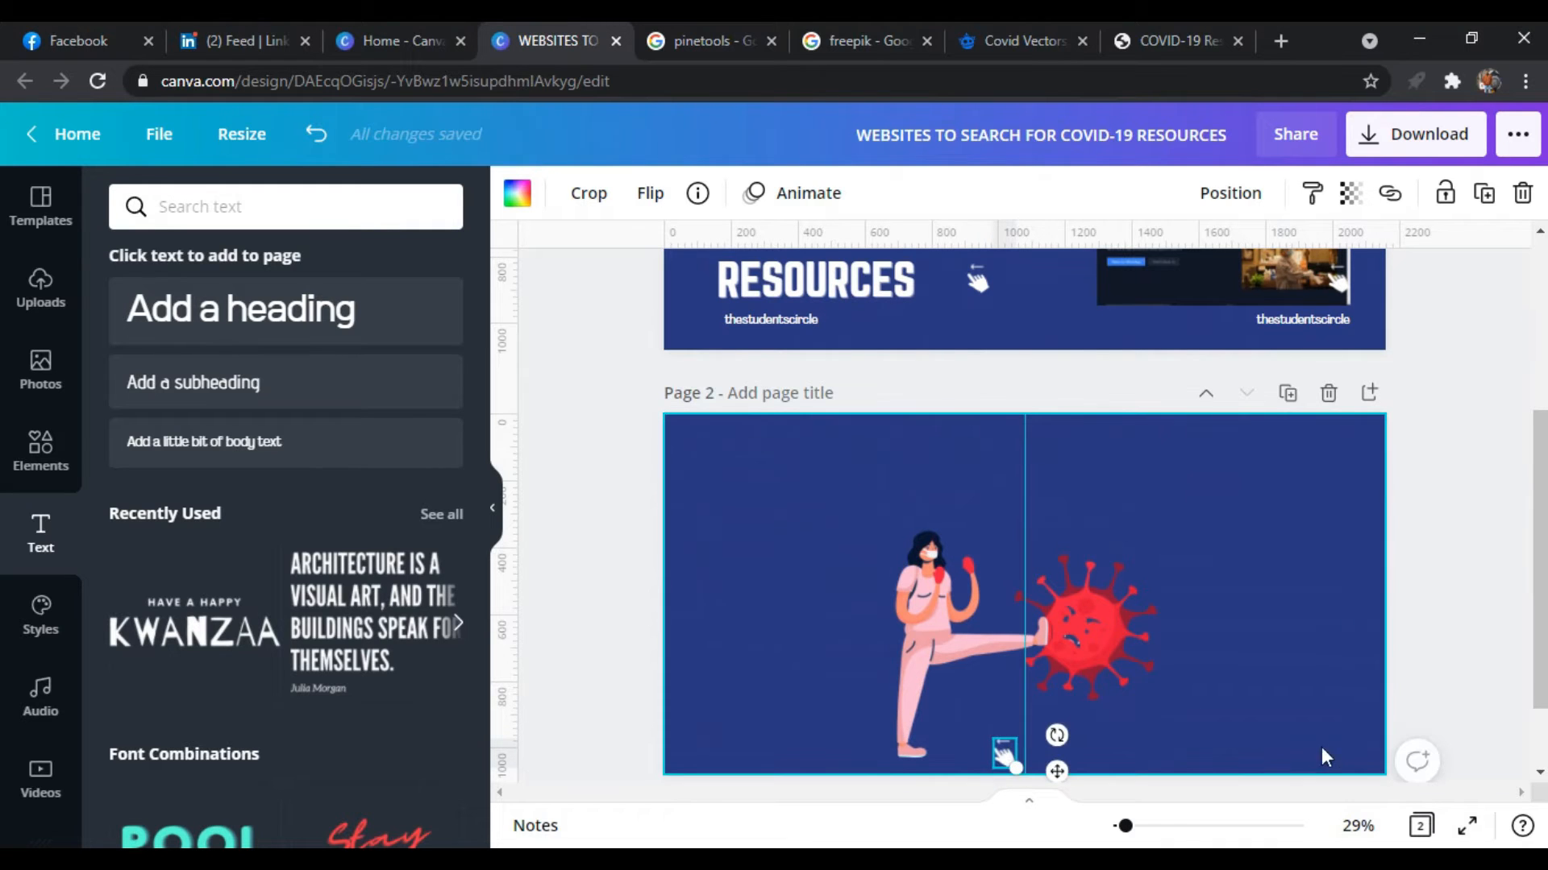
# Paste a second swipe hand on page 2 and move it to the page's lower-right corner
pyautogui.click(1355, 756)
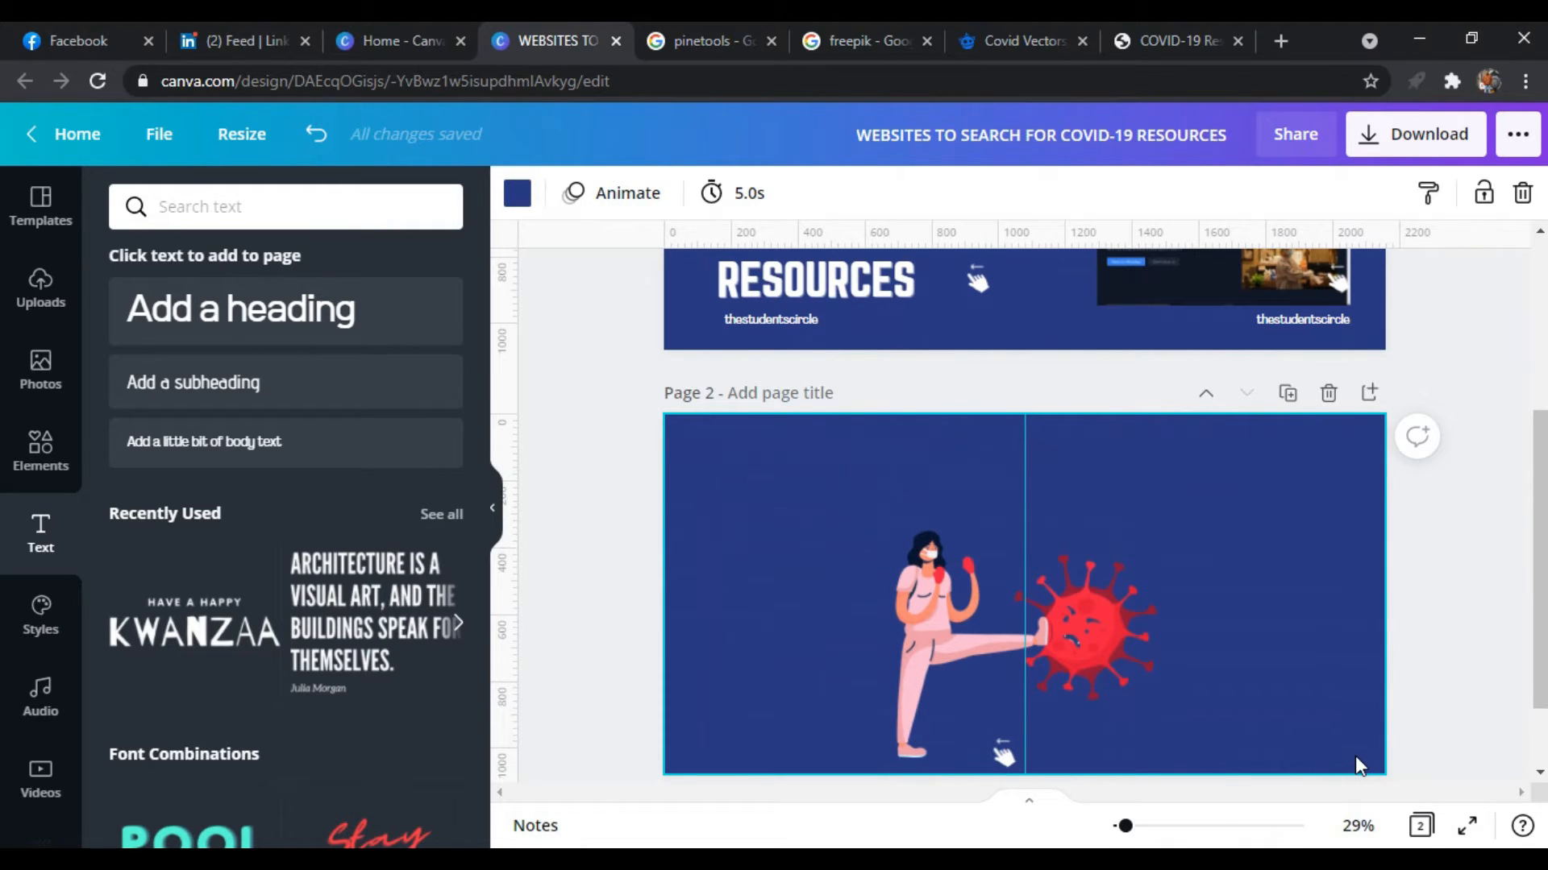
pyautogui.hotkey('ctrl', 'v')
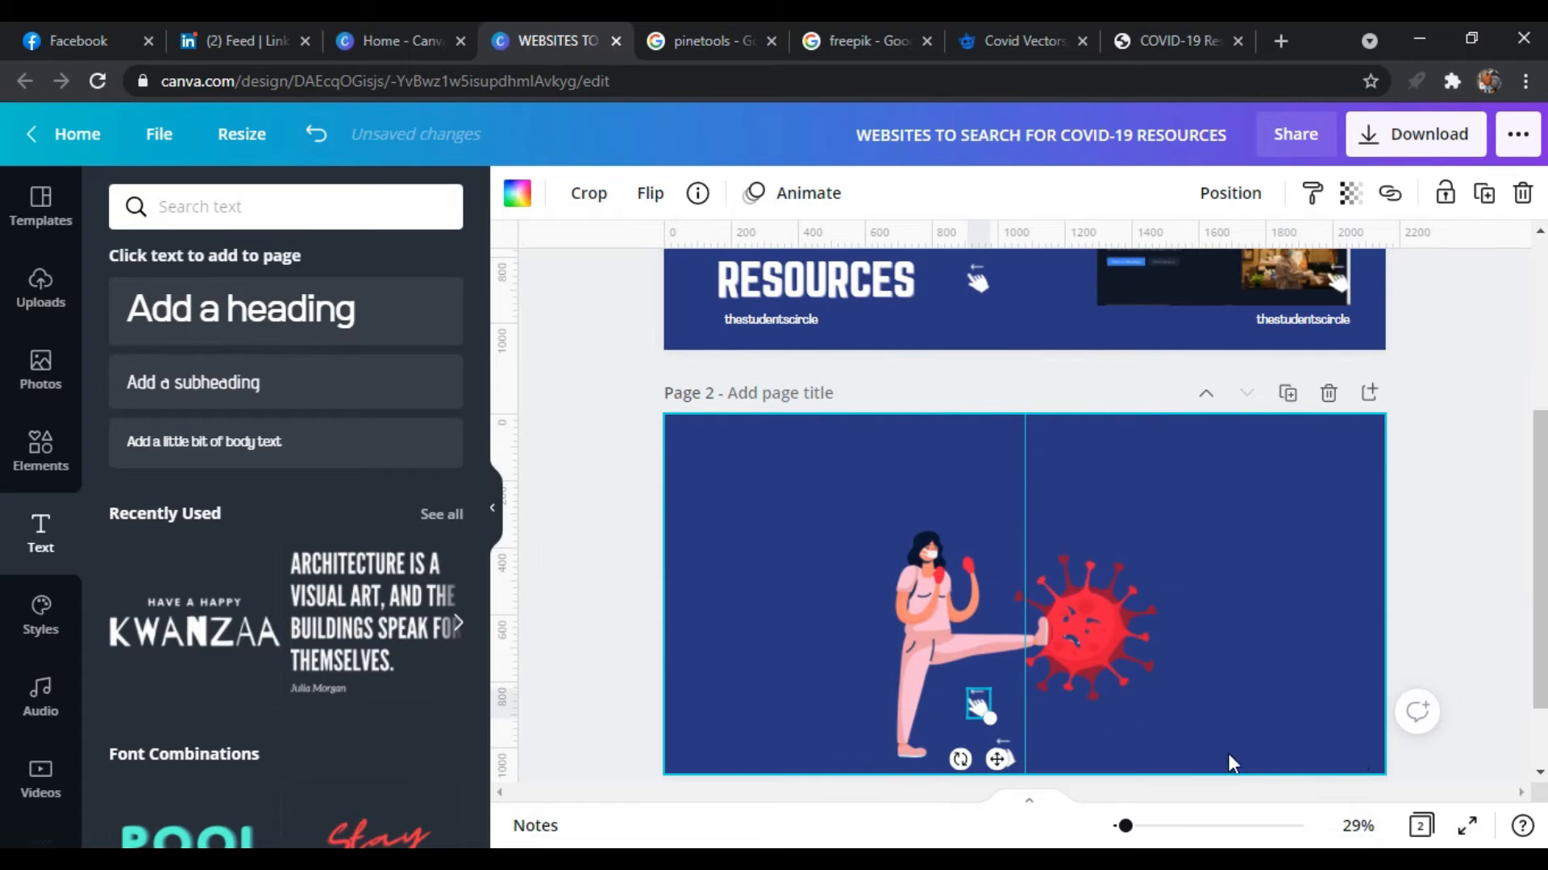
pyautogui.moveTo(974, 712); pyautogui.dragTo(1341, 757)
# Copy the "thestudentscircle" text from page 1 onto page 2, to the left of the woman graphic
pyautogui.scroll(4, 1461, 666)
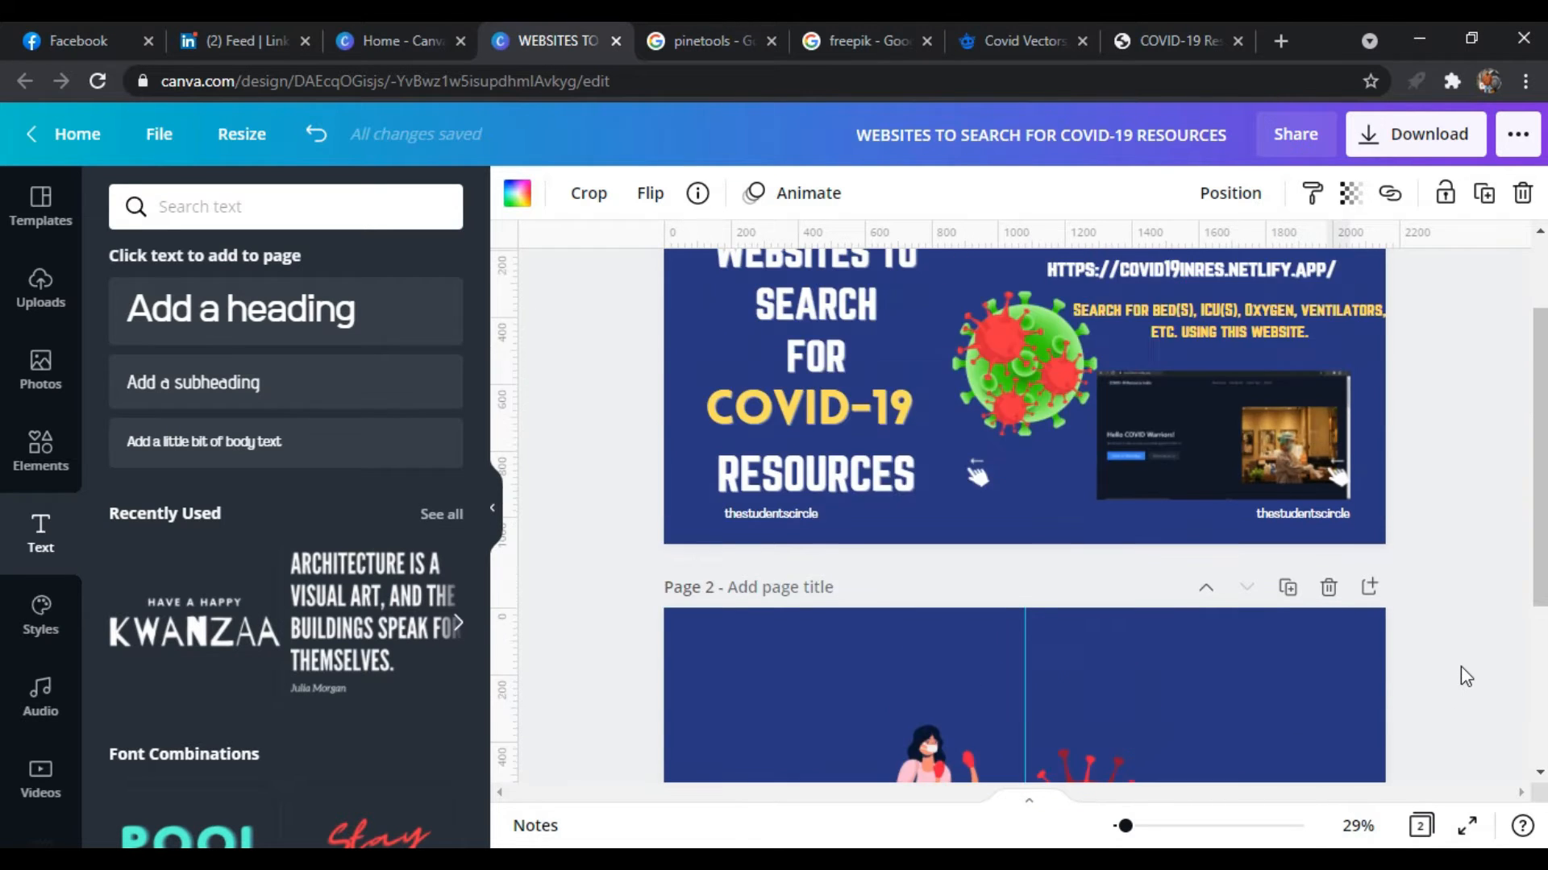
pyautogui.click(867, 386)
pyautogui.click(867, 385)
pyautogui.press('BackSpace')
pyautogui.scroll(-3, 1443, 484)
pyautogui.click(778, 413)
pyautogui.moveTo(793, 461); pyautogui.dragTo(781, 680)
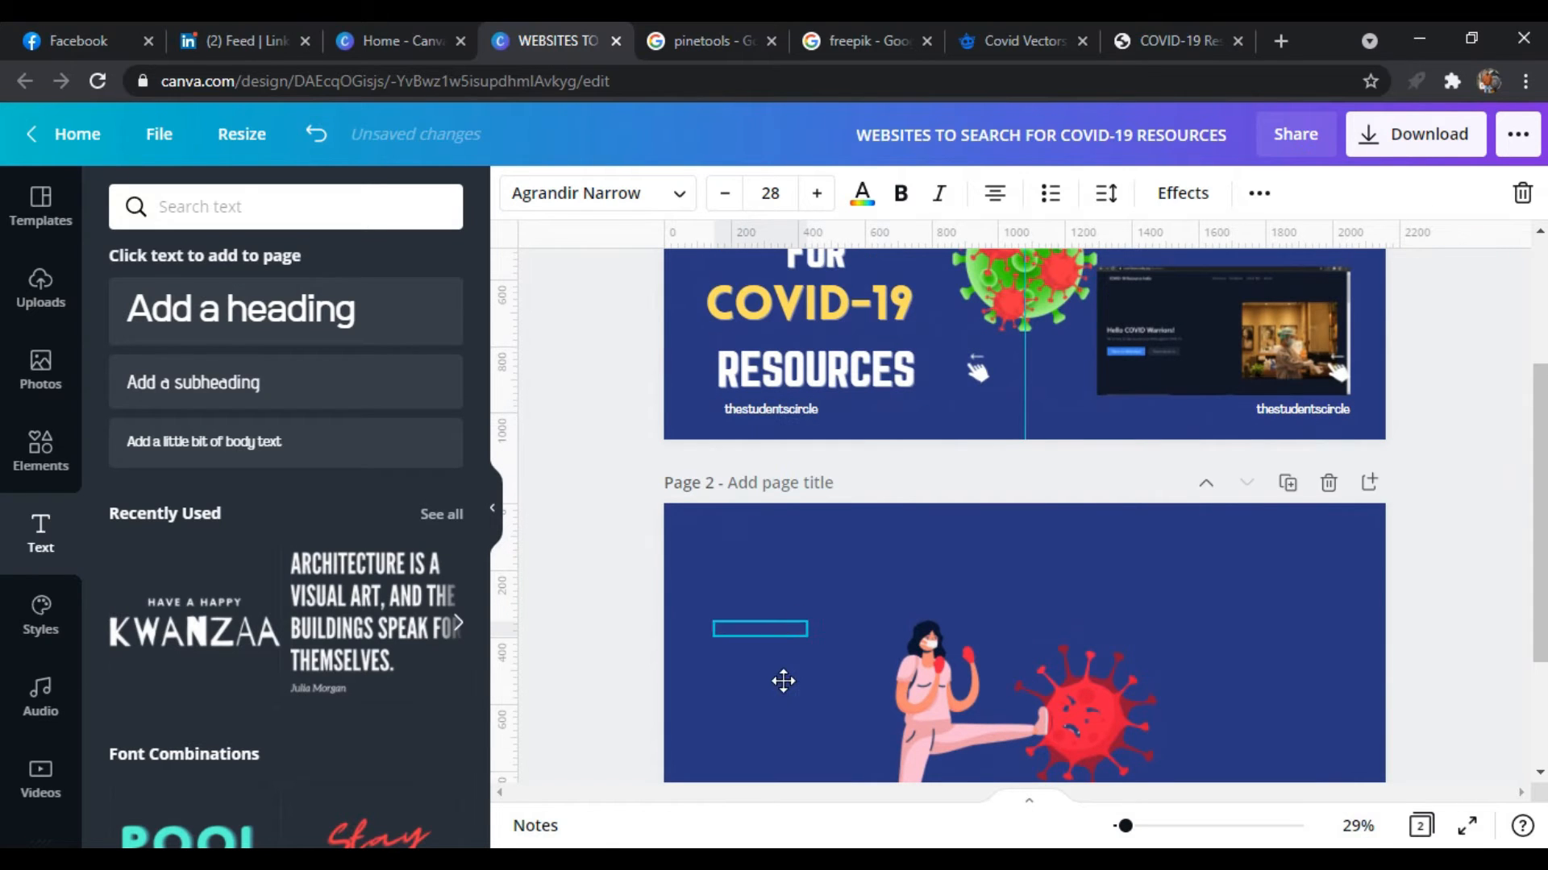
pyautogui.click(935, 693)
# Search the elements library for "covid-19" and look through the graphics
pyautogui.click(40, 289)
pyautogui.click(40, 450)
pyautogui.doubleClick(242, 211)
pyautogui.write('covid-19')
pyautogui.press('Return')
pyautogui.scroll(-3, 300, 500)
pyautogui.click(559, 673)
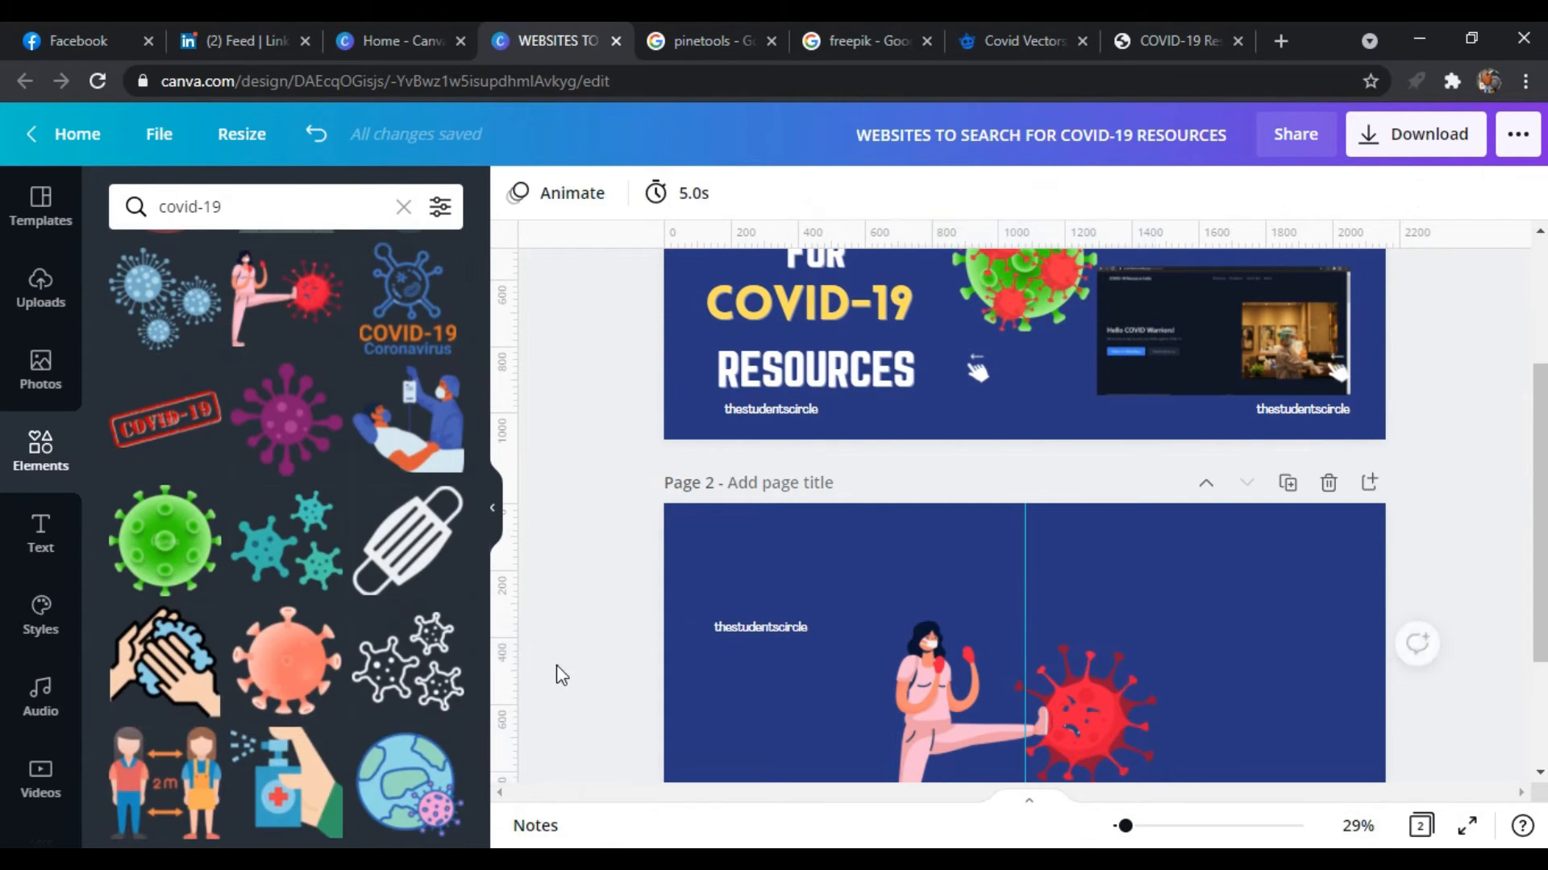
# Place the "thestudentscircle" text and a copy in page 2's lower corners, and move the corner swipe hand just right of the centre guide
pyautogui.moveTo(778, 628); pyautogui.dragTo(808, 725)
pyautogui.scroll(-3, 808, 726)
pyautogui.moveTo(806, 583); pyautogui.dragTo(1057, 656)
pyautogui.hotkey('ctrl', 'd')
pyautogui.click(1476, 683)
pyautogui.click(1491, 632)
# Copy the large white heading text from page 1 and paste it onto the left half of page 2
pyautogui.scroll(4, 1491, 632)
pyautogui.click(877, 446)
pyautogui.hotkey('ctrl', 'c')
pyautogui.scroll(-3, 1476, 604)
pyautogui.click(774, 629)
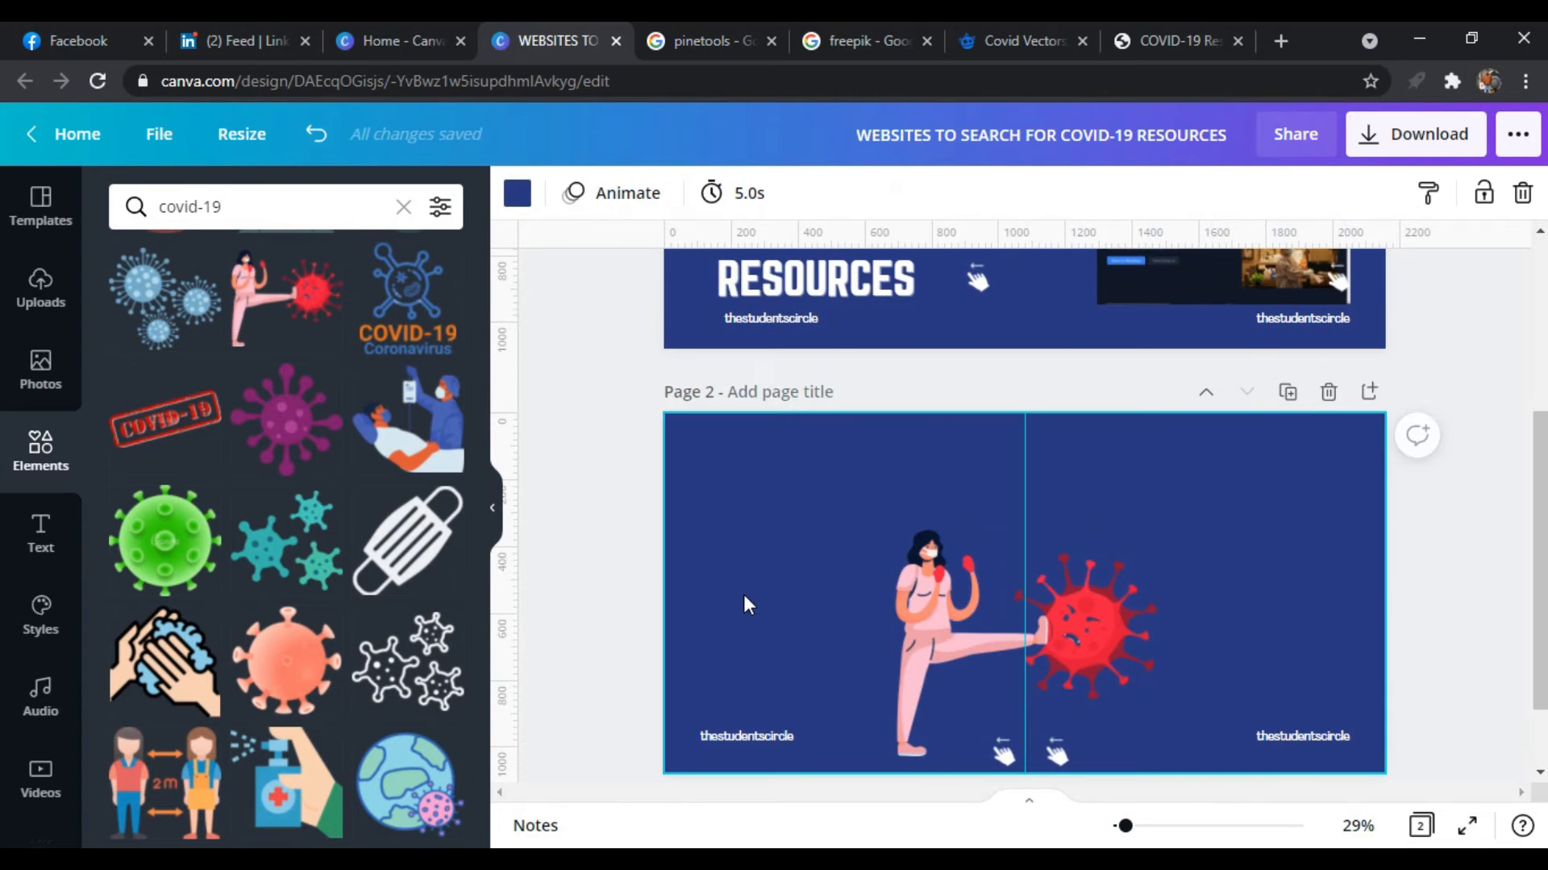
pyautogui.hotkey('ctrl', 'v')
pyautogui.moveTo(934, 692); pyautogui.dragTo(897, 697)
# Replace the pasted heading's text with "LET'S WIN THIS BATTLE AGAINST COVID"
pyautogui.press('Return')
pyautogui.write("LET'S WIN")
pyautogui.press('Return')
pyautogui.write('THIS BATTLE AGAINST COVID')
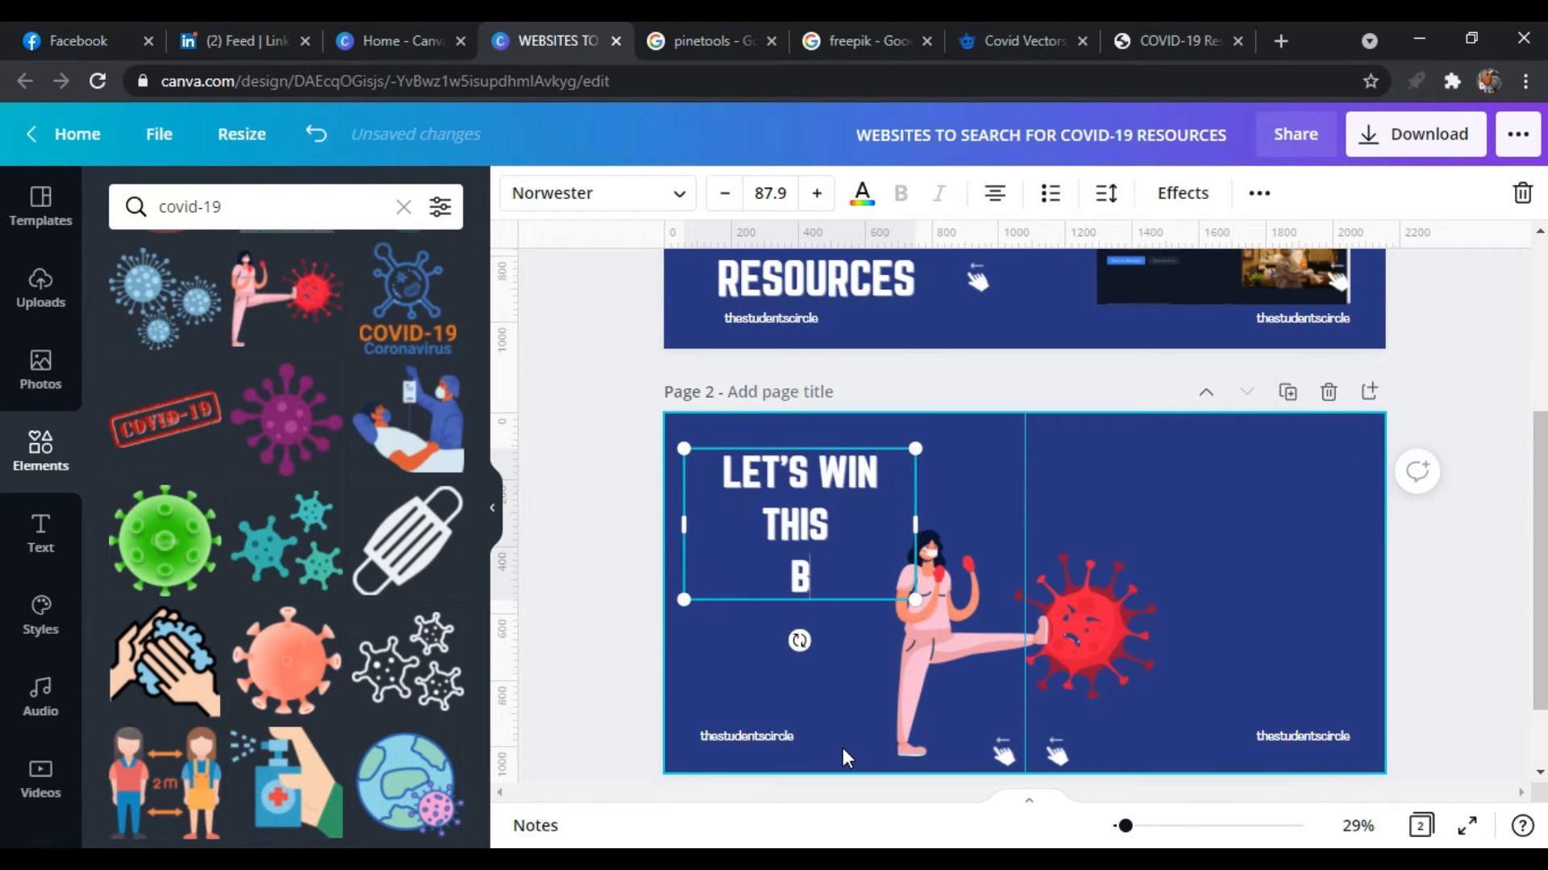
pyautogui.click(1362, 512)
# Duplicate the "LET'S WIN THIS BATTLE AGAINST COVID" heading and move the copy to the right half of page 2
pyautogui.click(798, 589)
pyautogui.hotkey('ctrl', 'c')
pyautogui.click(1293, 480)
pyautogui.hotkey('ctrl', 'v')
pyautogui.moveTo(790, 603); pyautogui.dragTo(1214, 597)
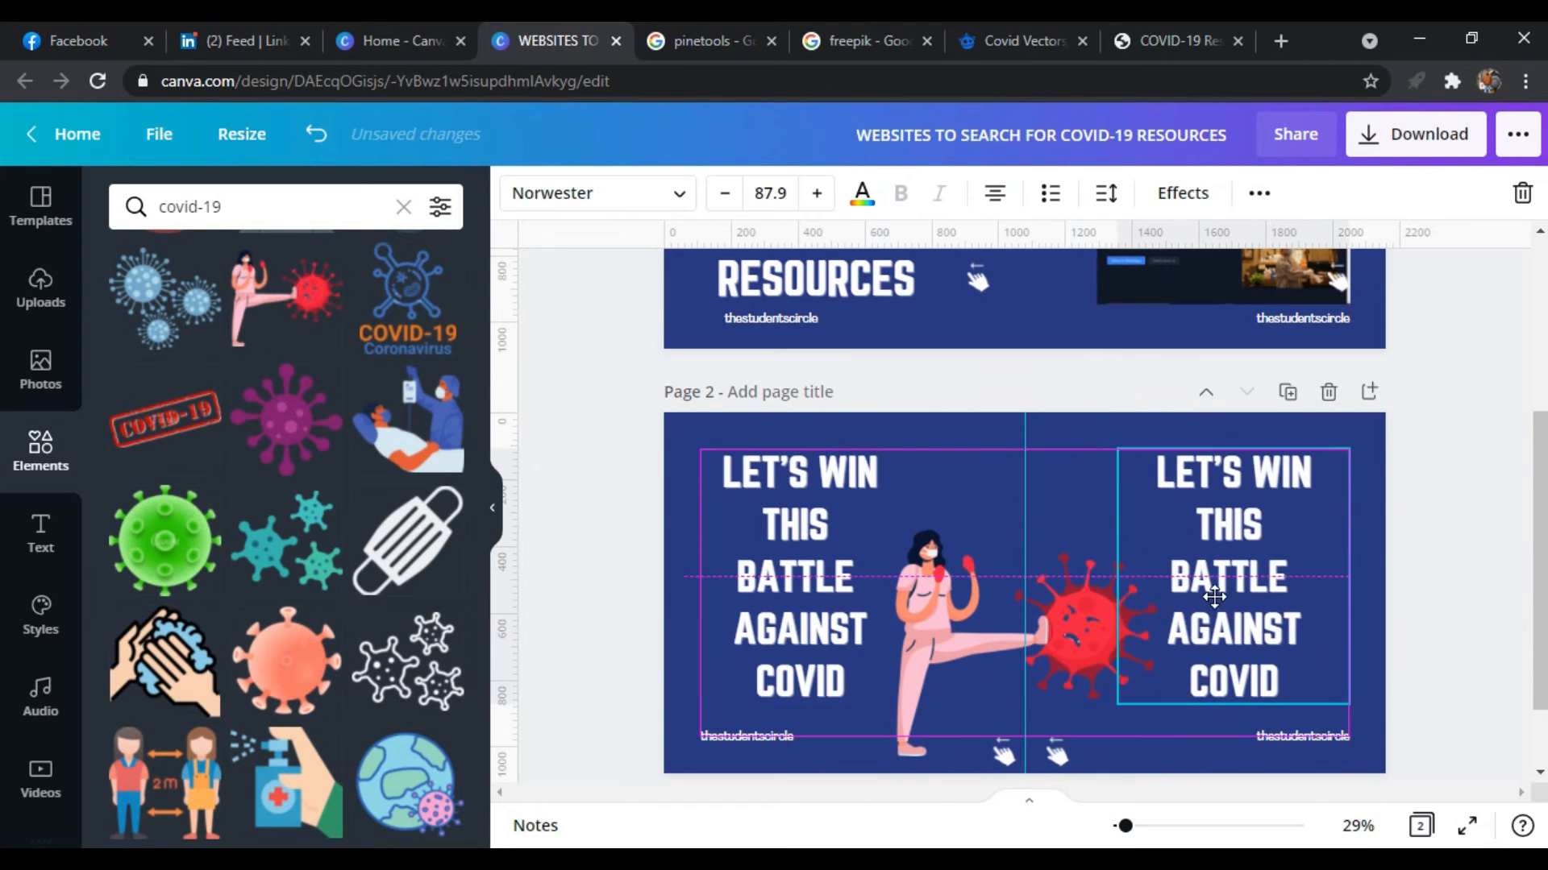
# Change the copied heading to "HERE'S SOME PRECAUTIONS YOU NEED TO FOLLOW" and enlarge it slightly to font size 90.9
pyautogui.doubleClick(1163, 476)
pyautogui.write("HERE'S SOM")
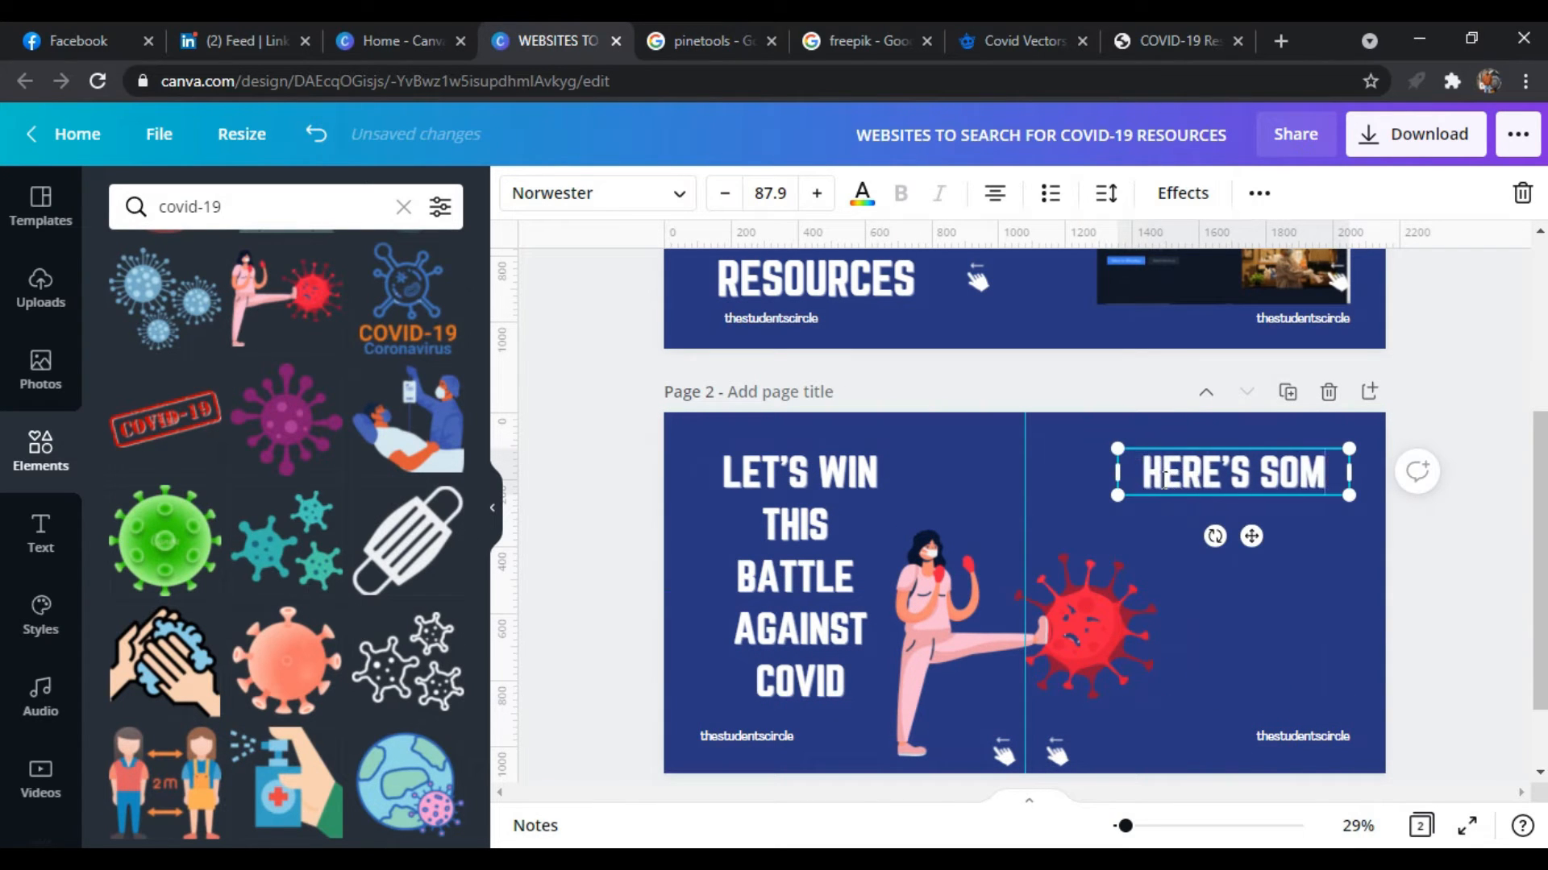
pyautogui.write('E PRECAUTIONS TO FOLLOW')
pyautogui.moveTo(1348, 551); pyautogui.dragTo(1367, 659)
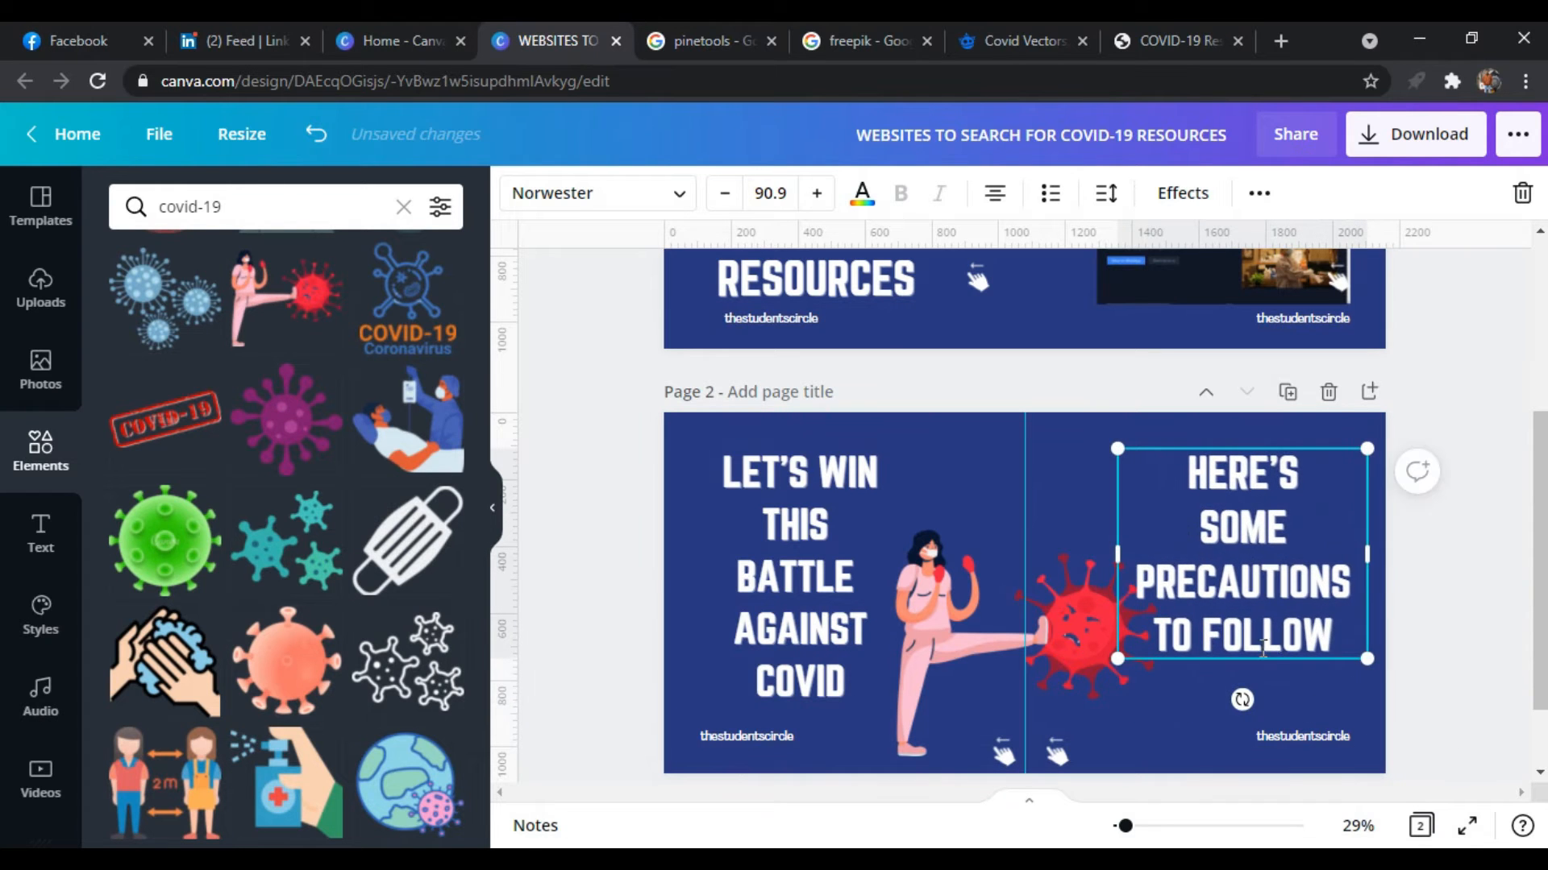
pyautogui.click(1154, 635)
pyautogui.write('YOU NEED')
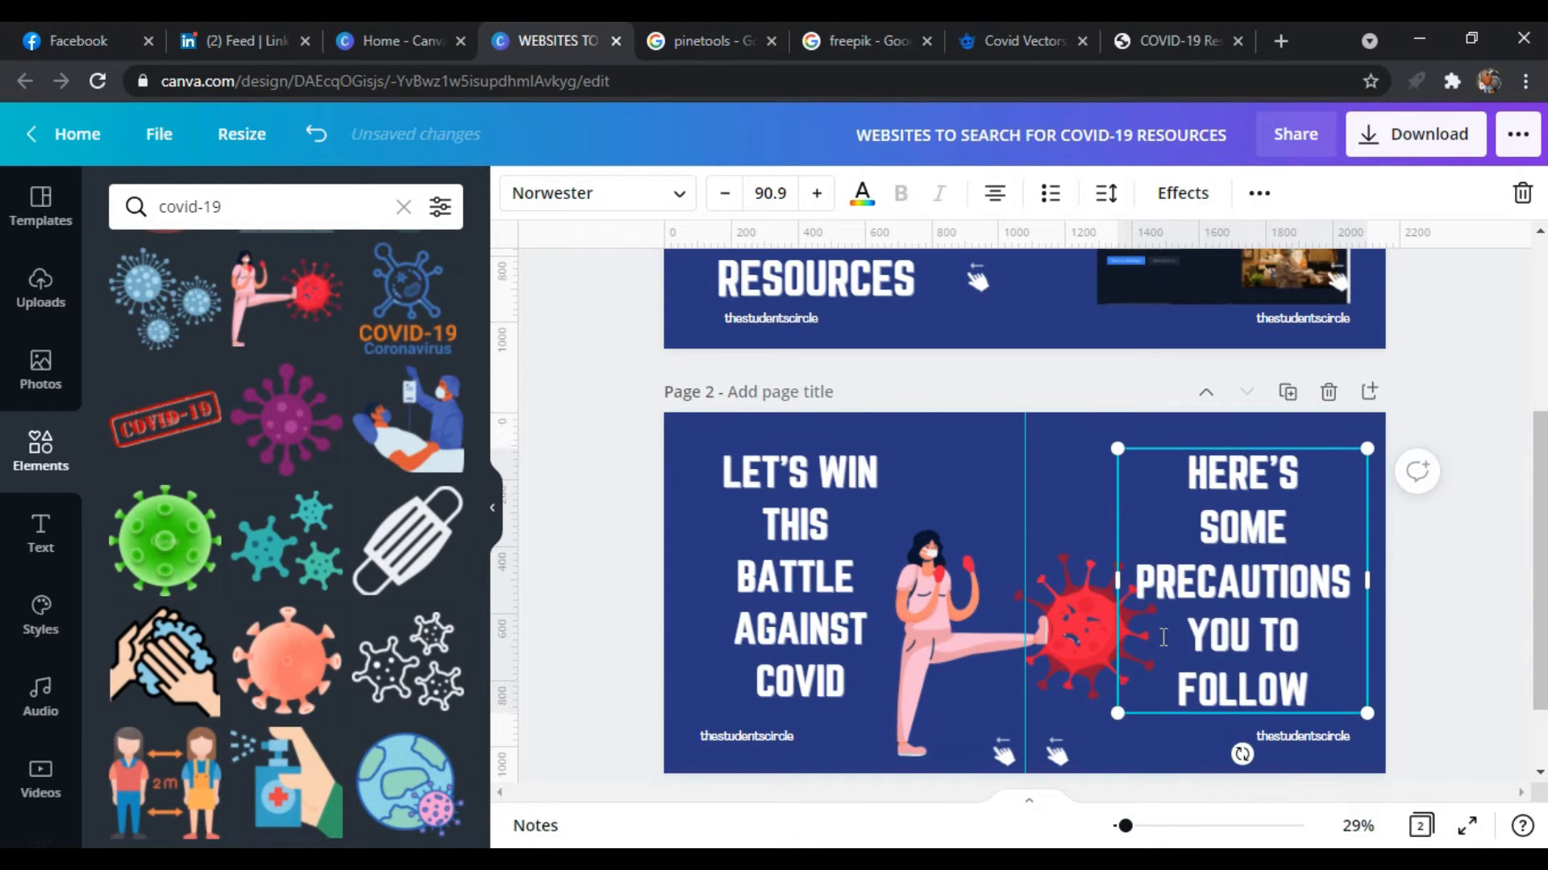
# Add a third page after page 2 and search the elements library for "ARROW"
pyautogui.click(1369, 391)
pyautogui.click(305, 201)
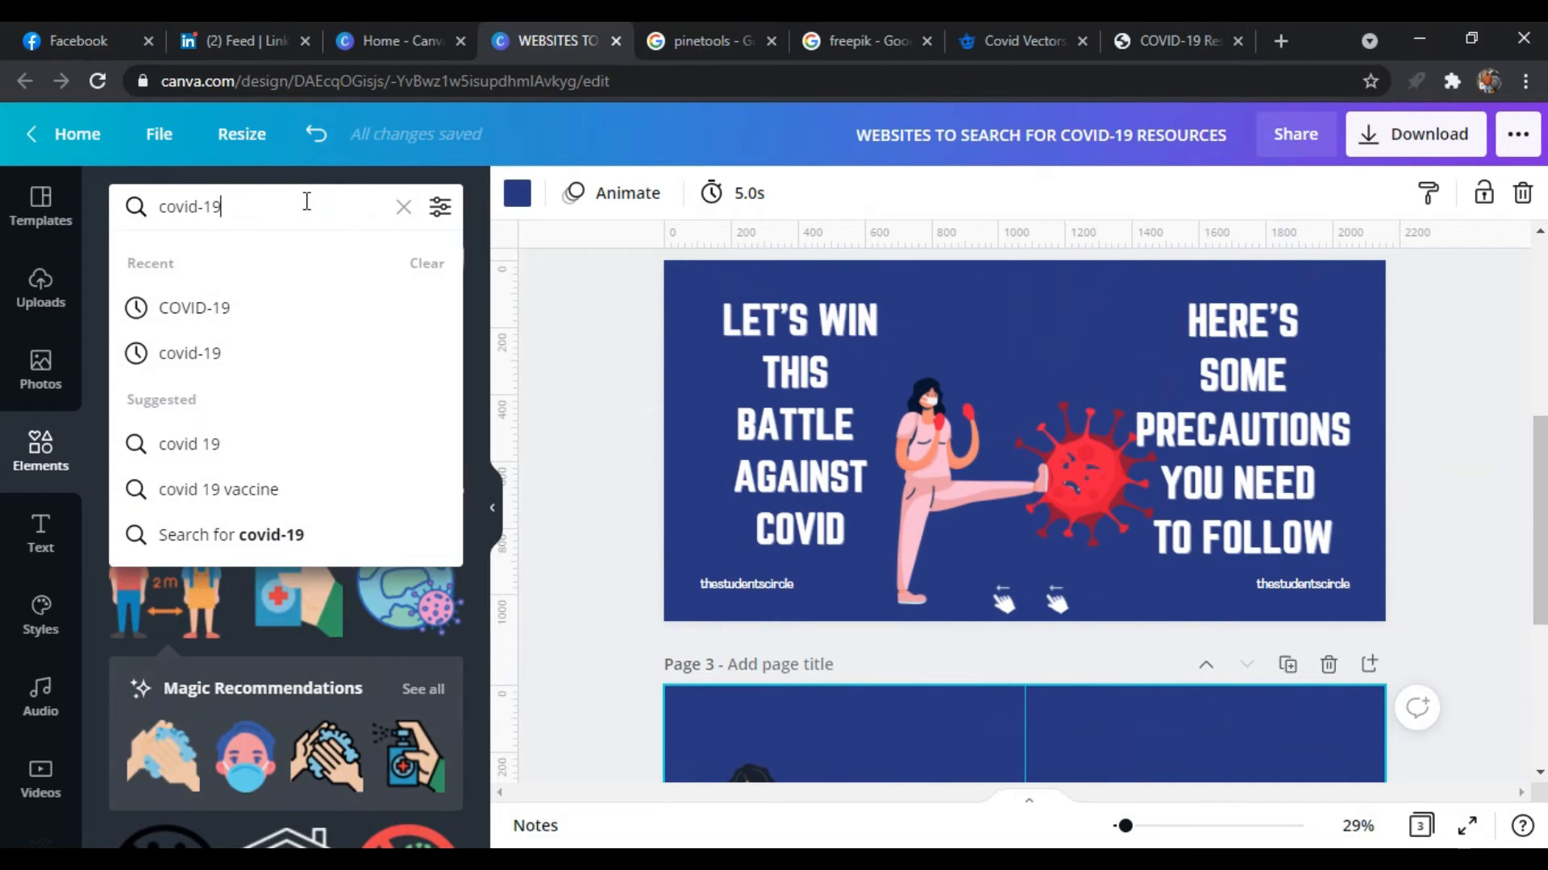
pyautogui.write('ARROW')
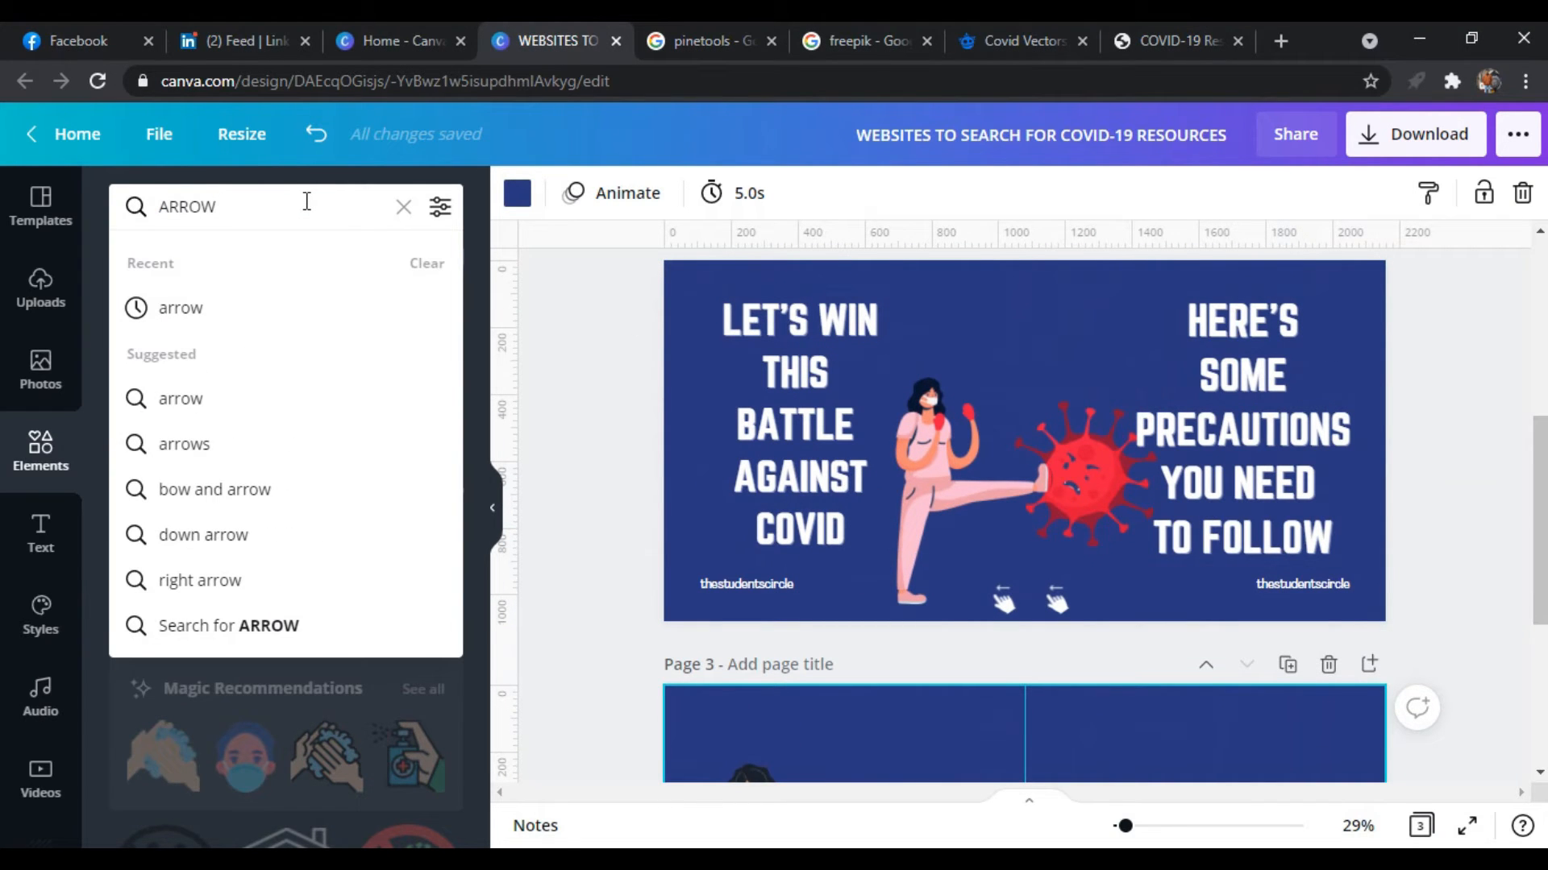
pyautogui.press('Return')
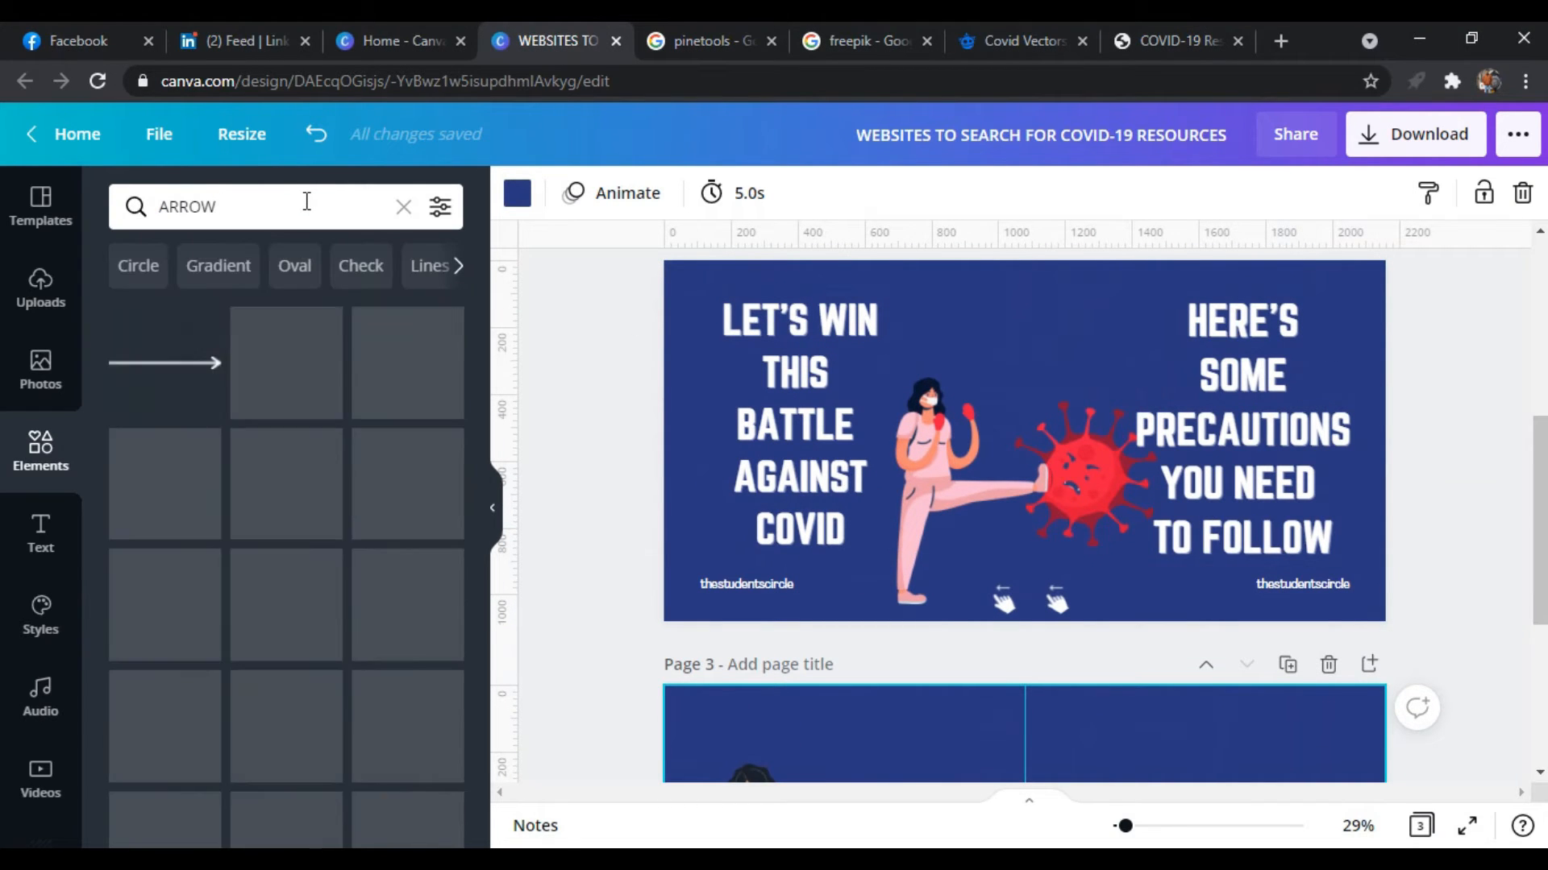
# Find the teal curved right-pointing arrow among the results and place it at the top centre of page 2
pyautogui.scroll(-10, 319, 648)
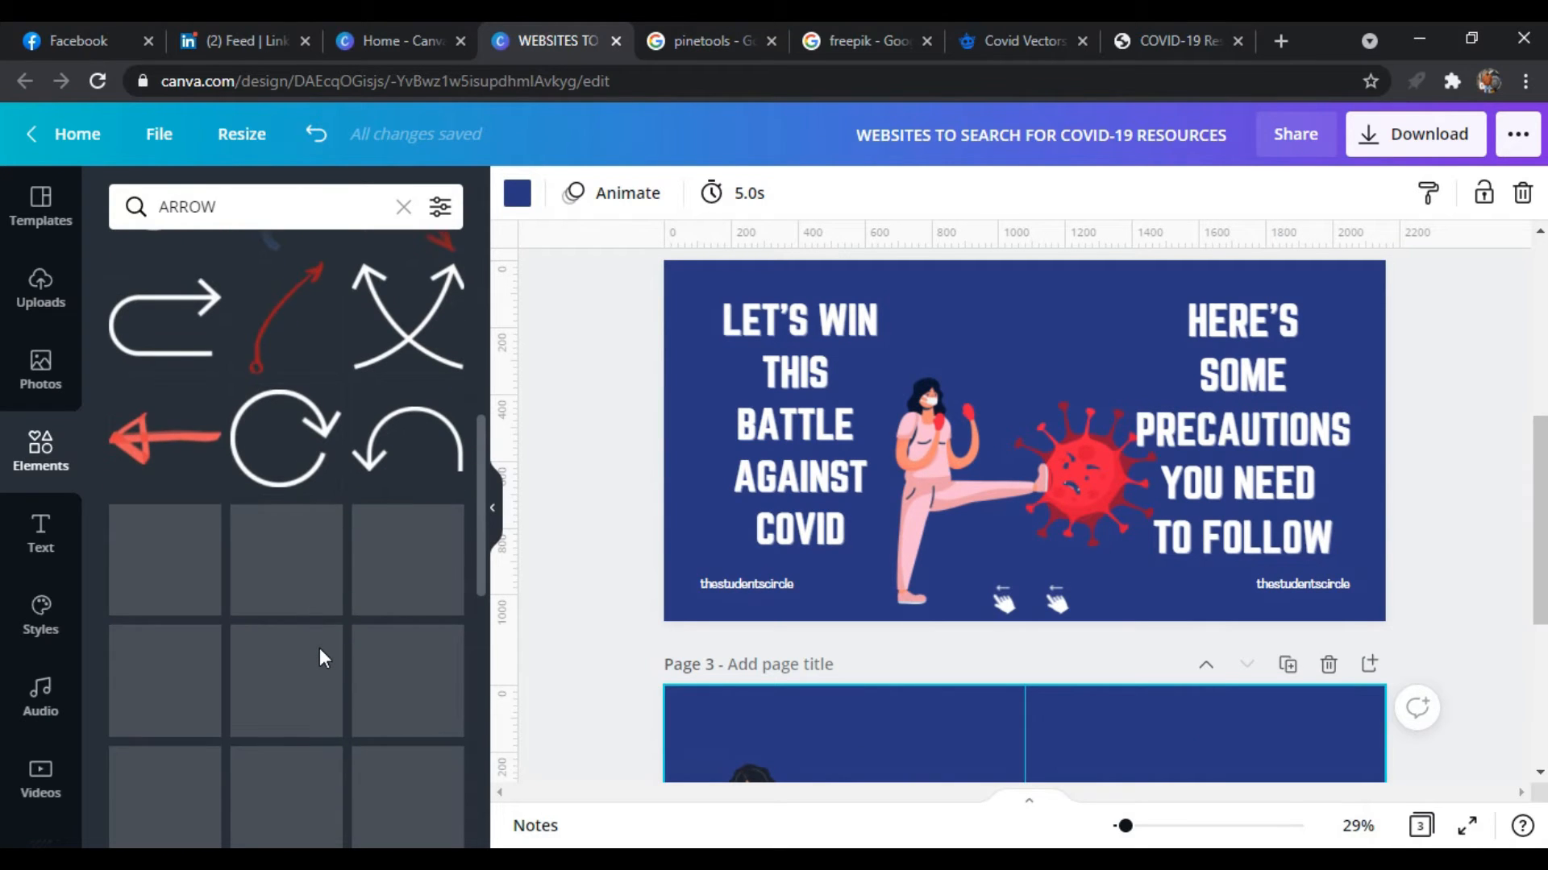
pyautogui.scroll(-2, 319, 648)
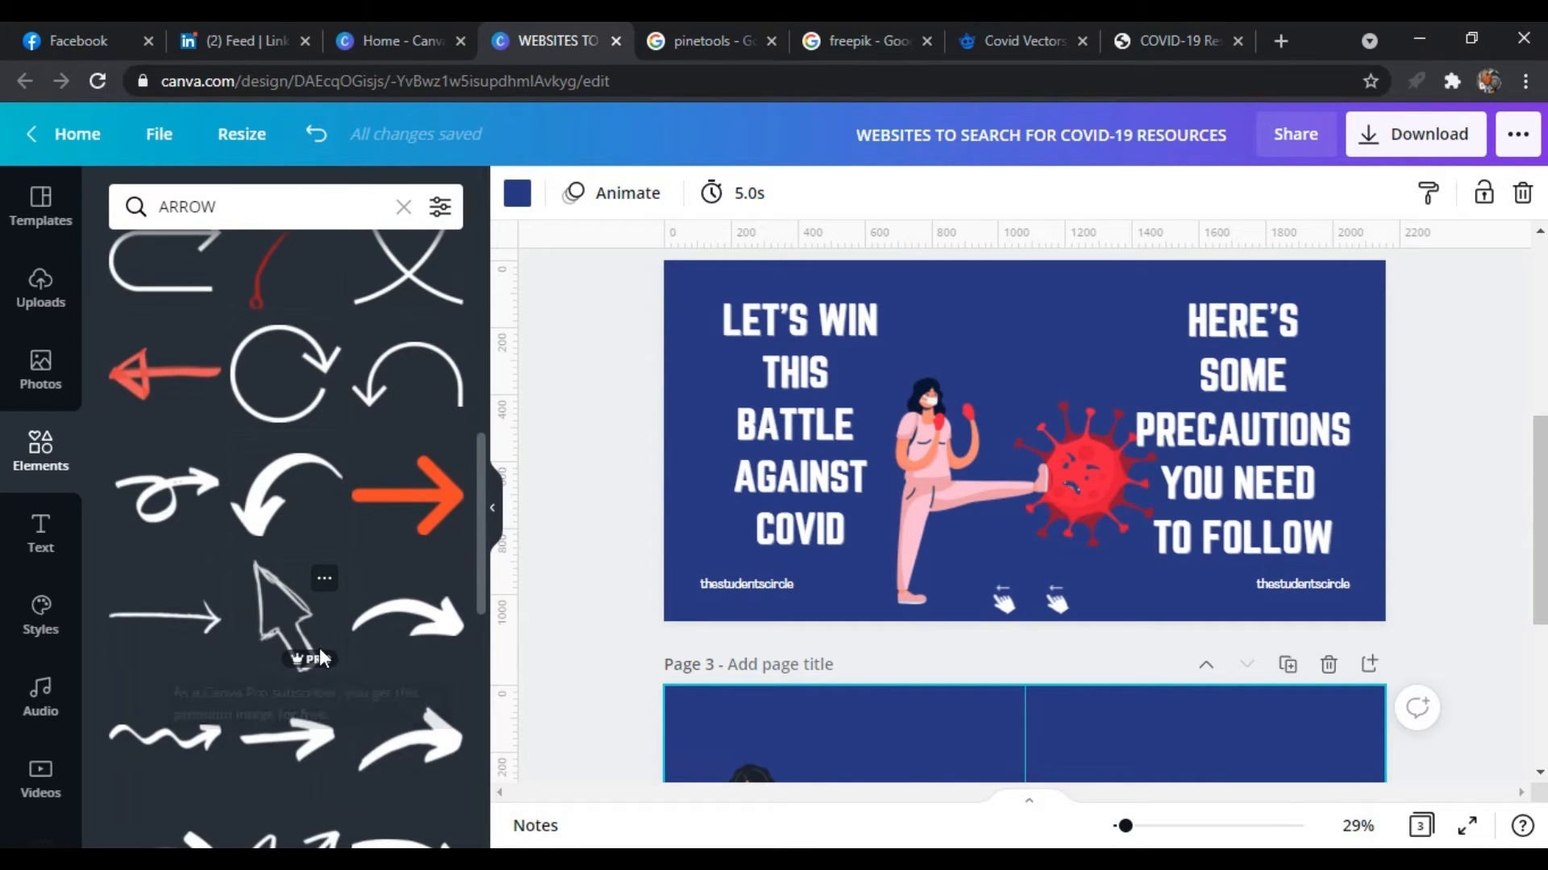
pyautogui.scroll(-1, 320, 653)
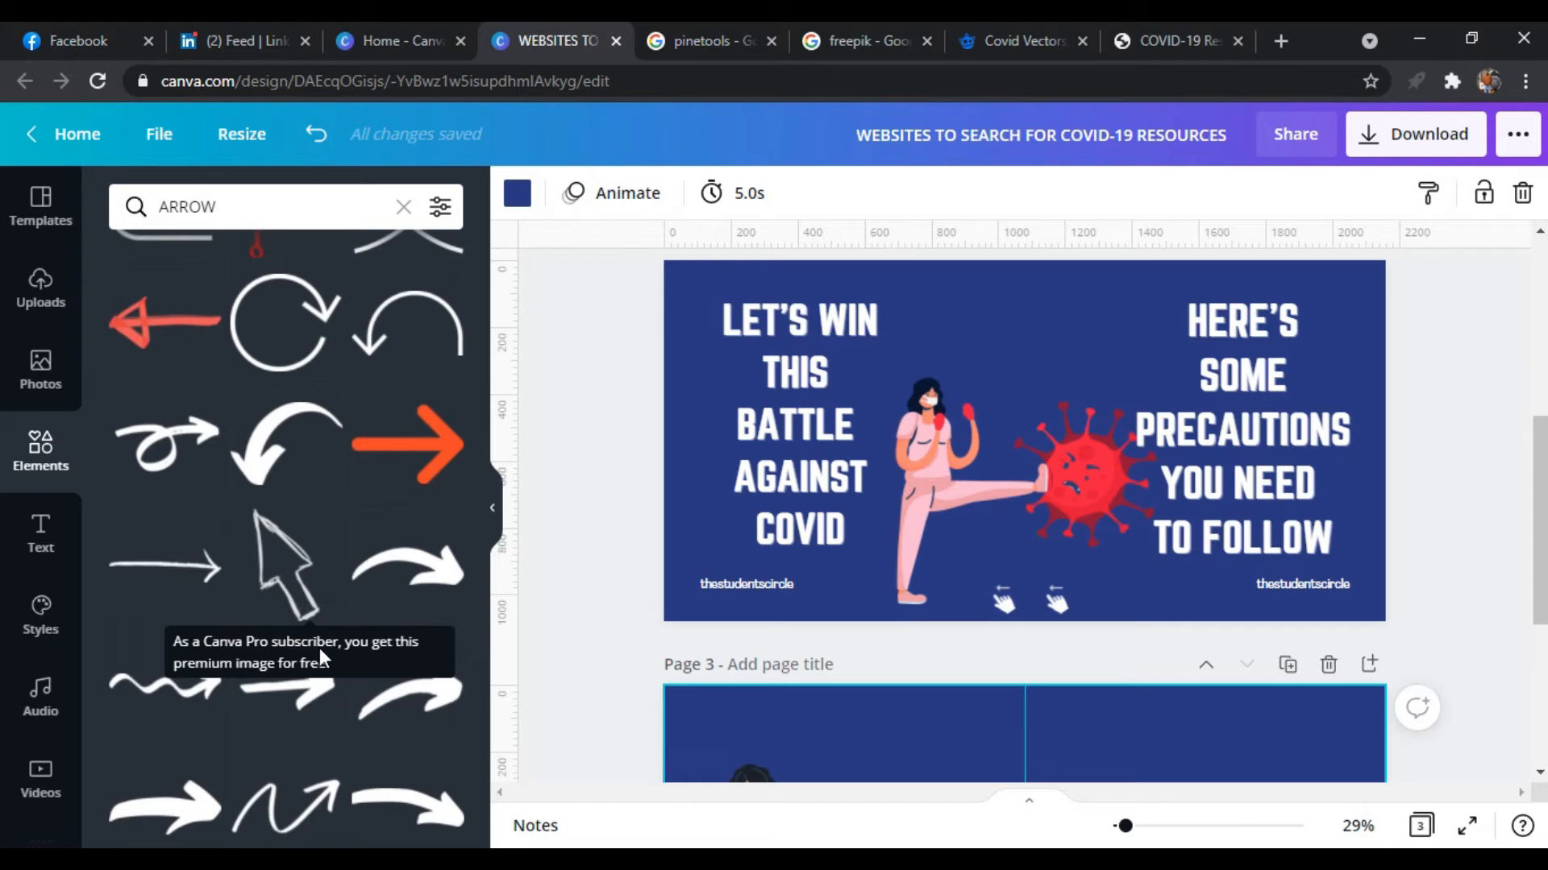
pyautogui.scroll(-8, 322, 685)
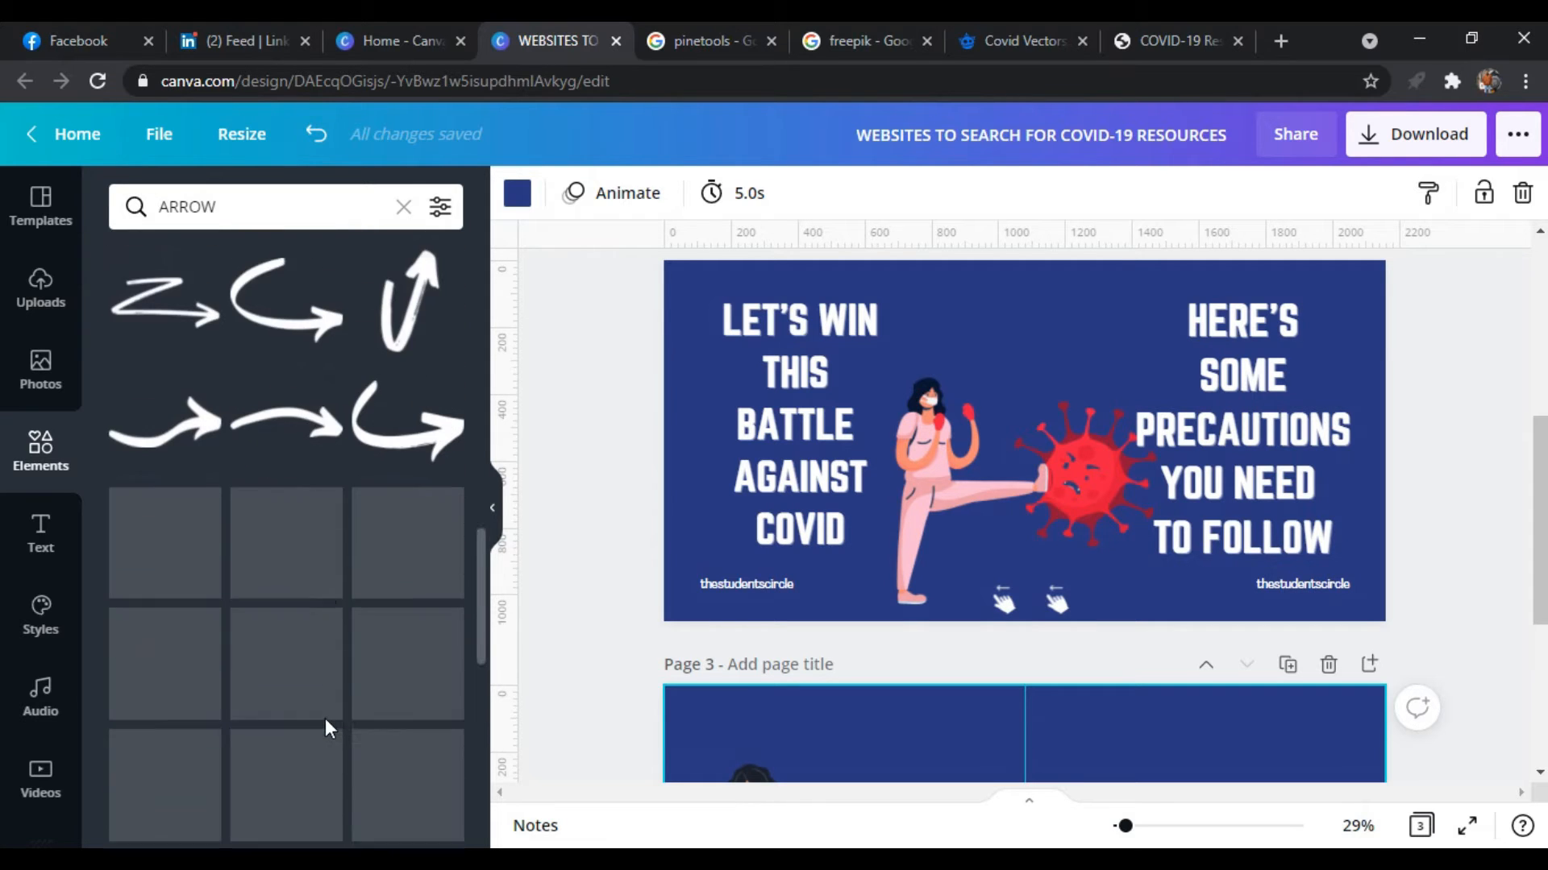
pyautogui.scroll(-2, 326, 718)
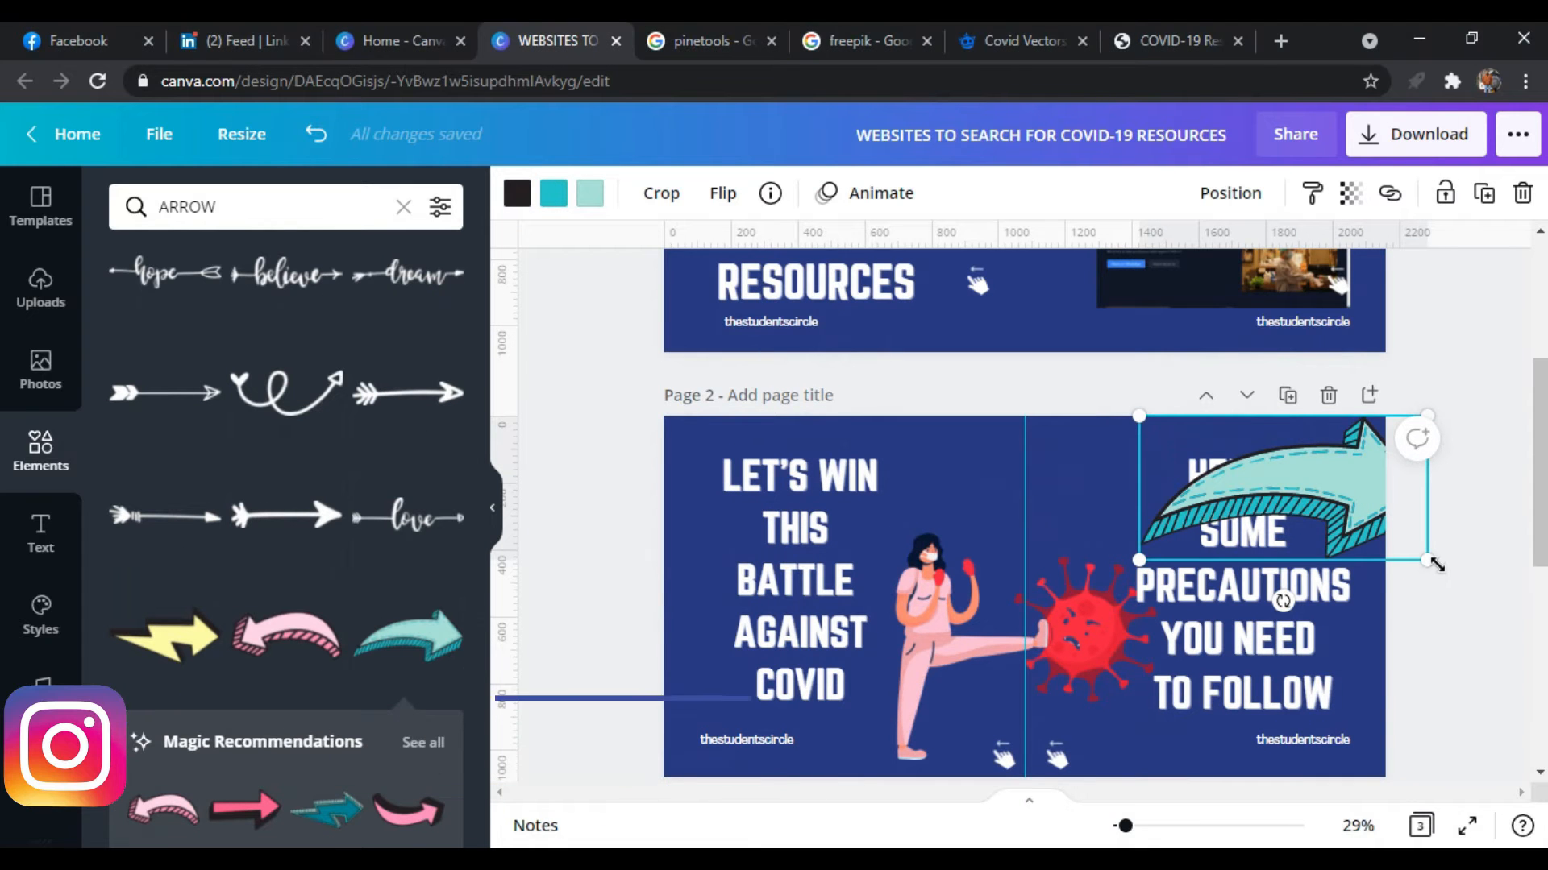
pyautogui.moveTo(1434, 568); pyautogui.dragTo(1044, 464)
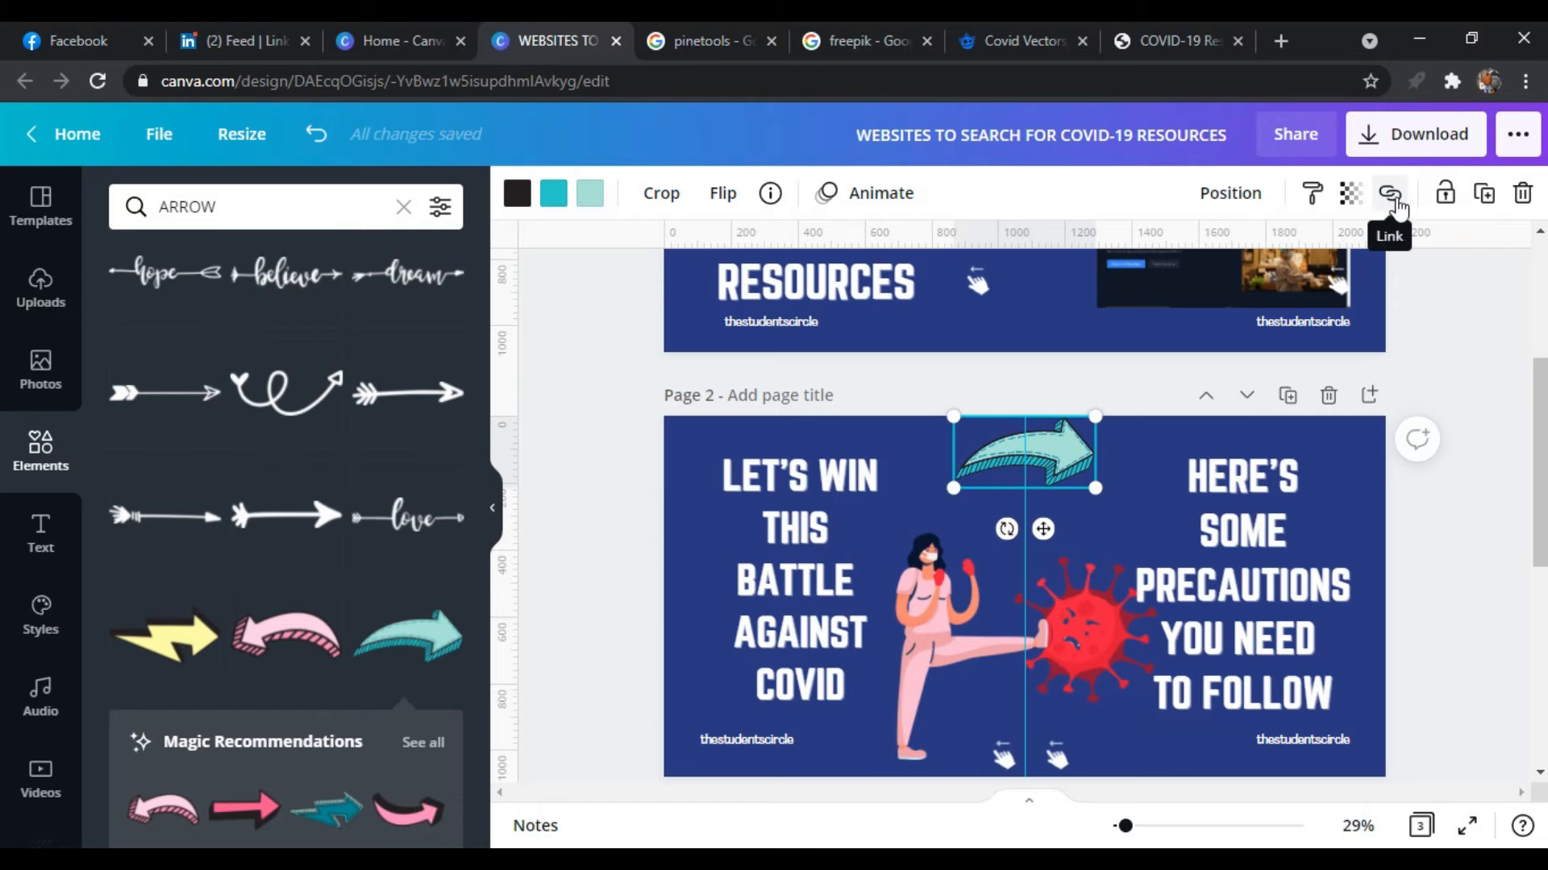
# Duplicate the teal arrow on page 2, set the copy's transparency to 54 and align it exactly over the original
pyautogui.click(1484, 195)
pyautogui.click(1358, 205)
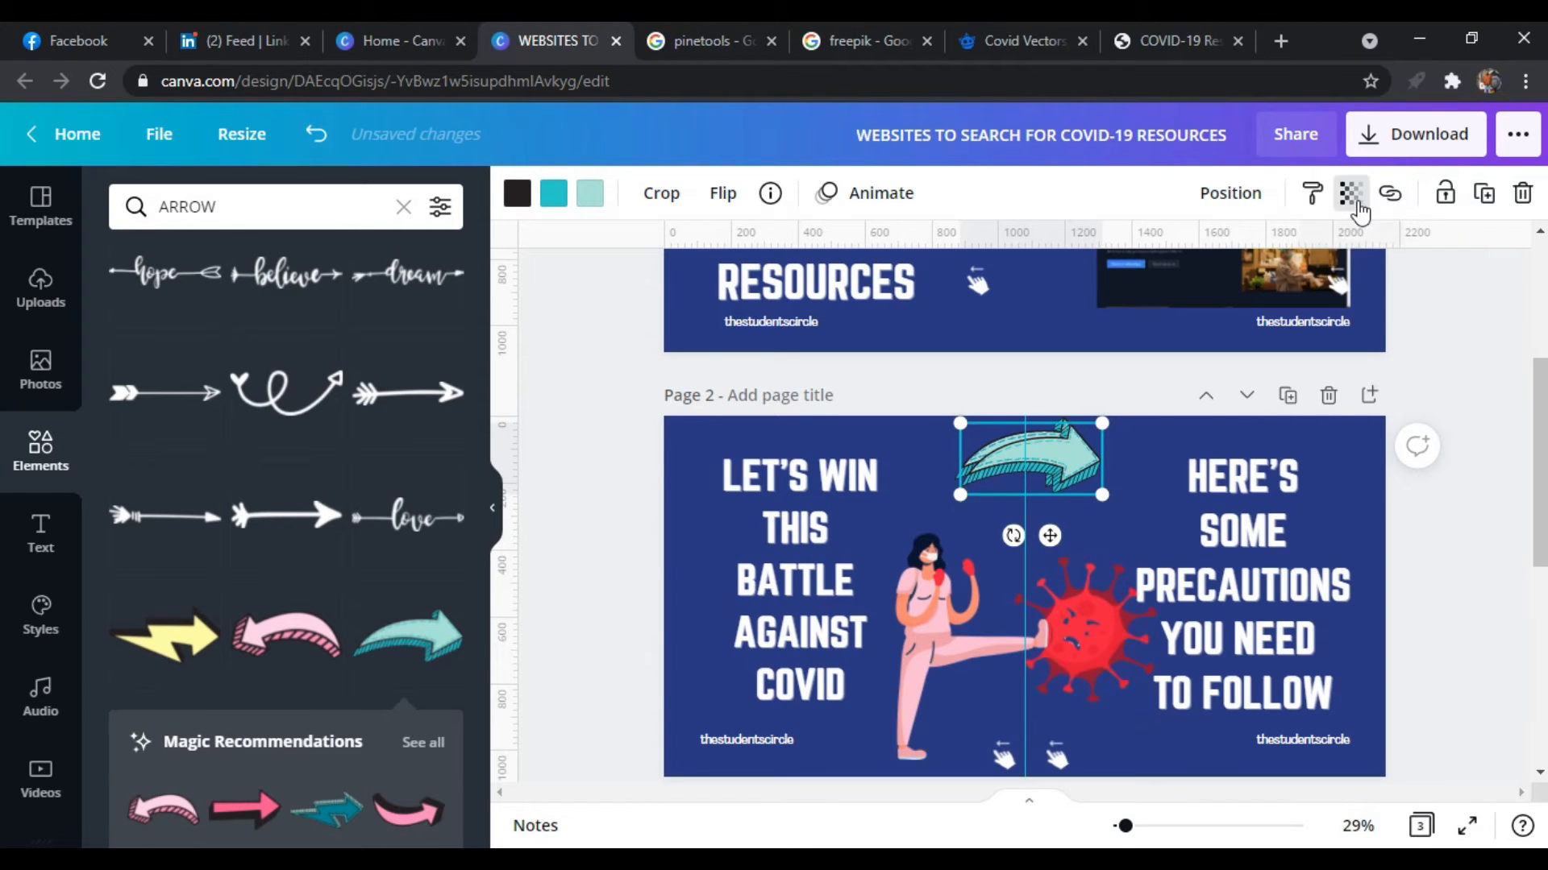
pyautogui.click(1211, 263)
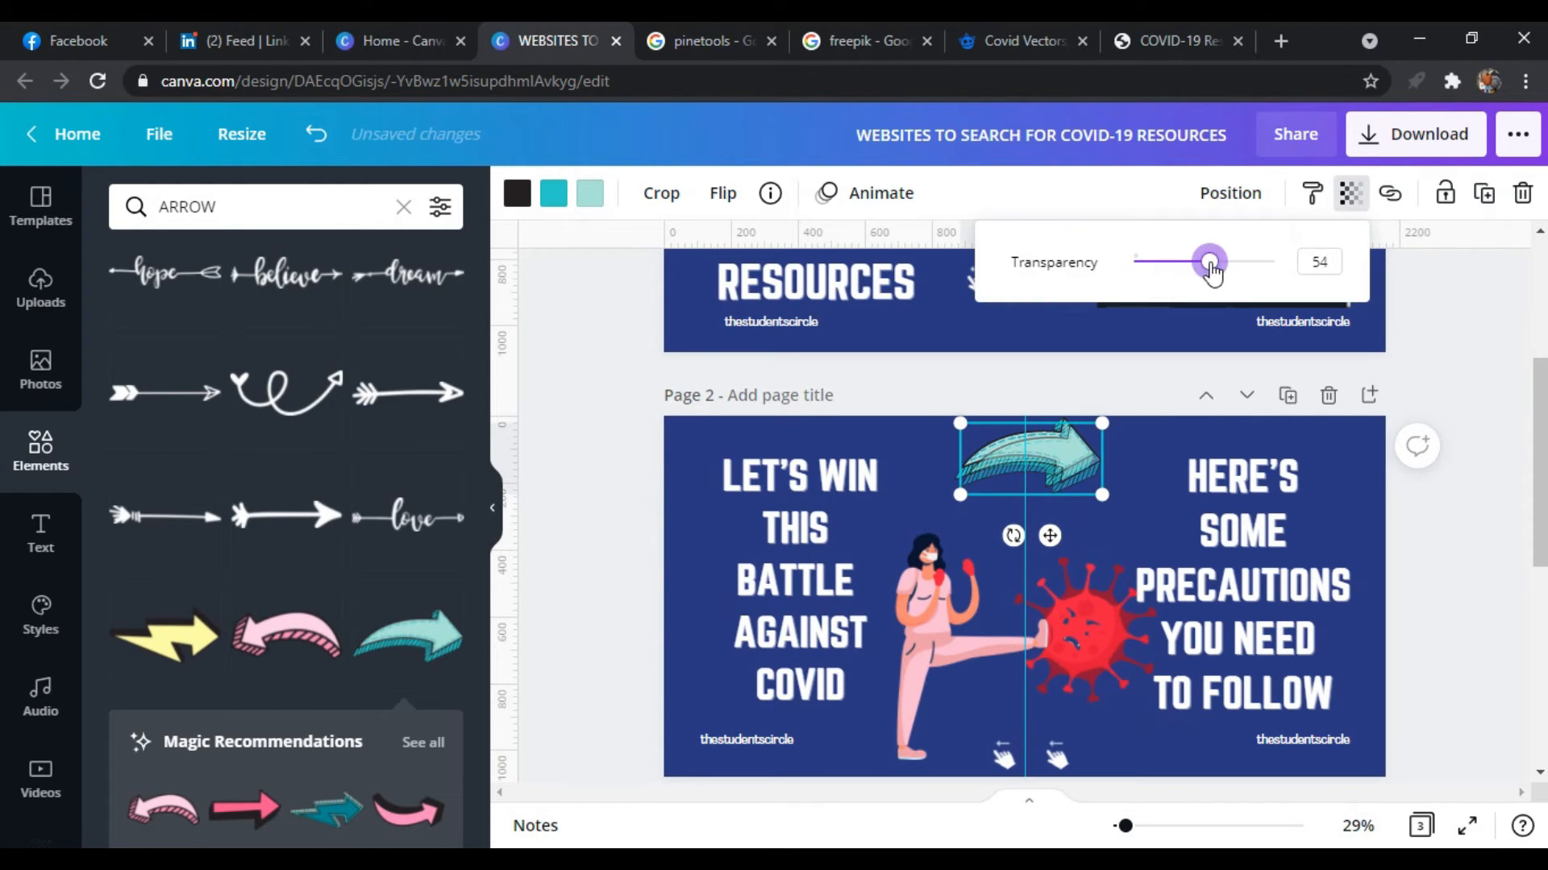
pyautogui.click(1091, 452)
pyautogui.moveTo(1089, 454); pyautogui.dragTo(1092, 498)
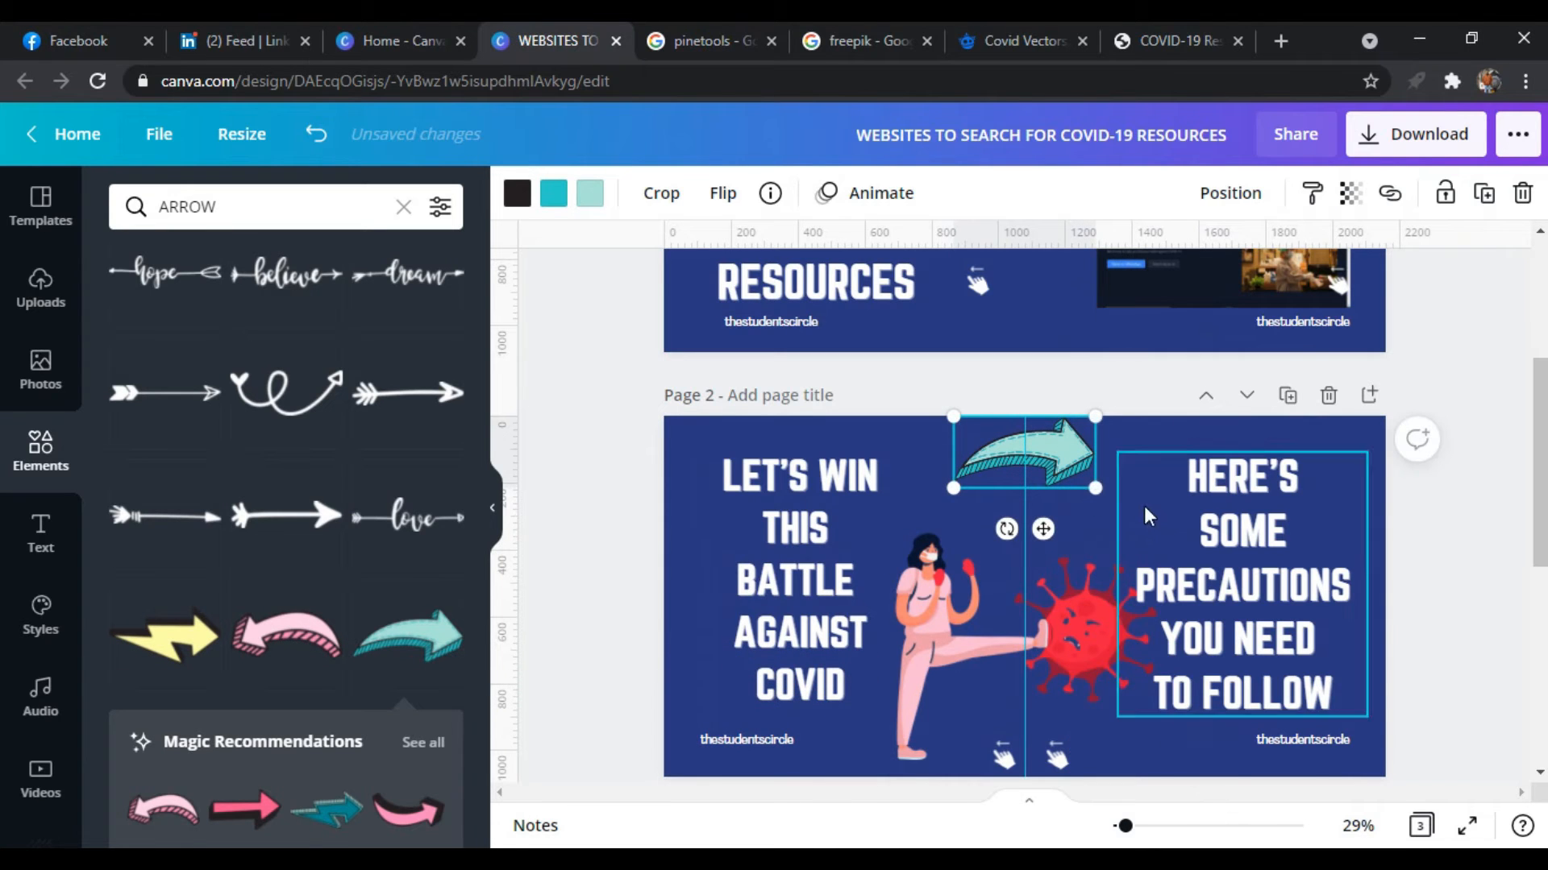
# Crop the arrow copy to its left half and place it at page 2's top-right corner with transparency 100
pyautogui.doubleClick(1057, 468)
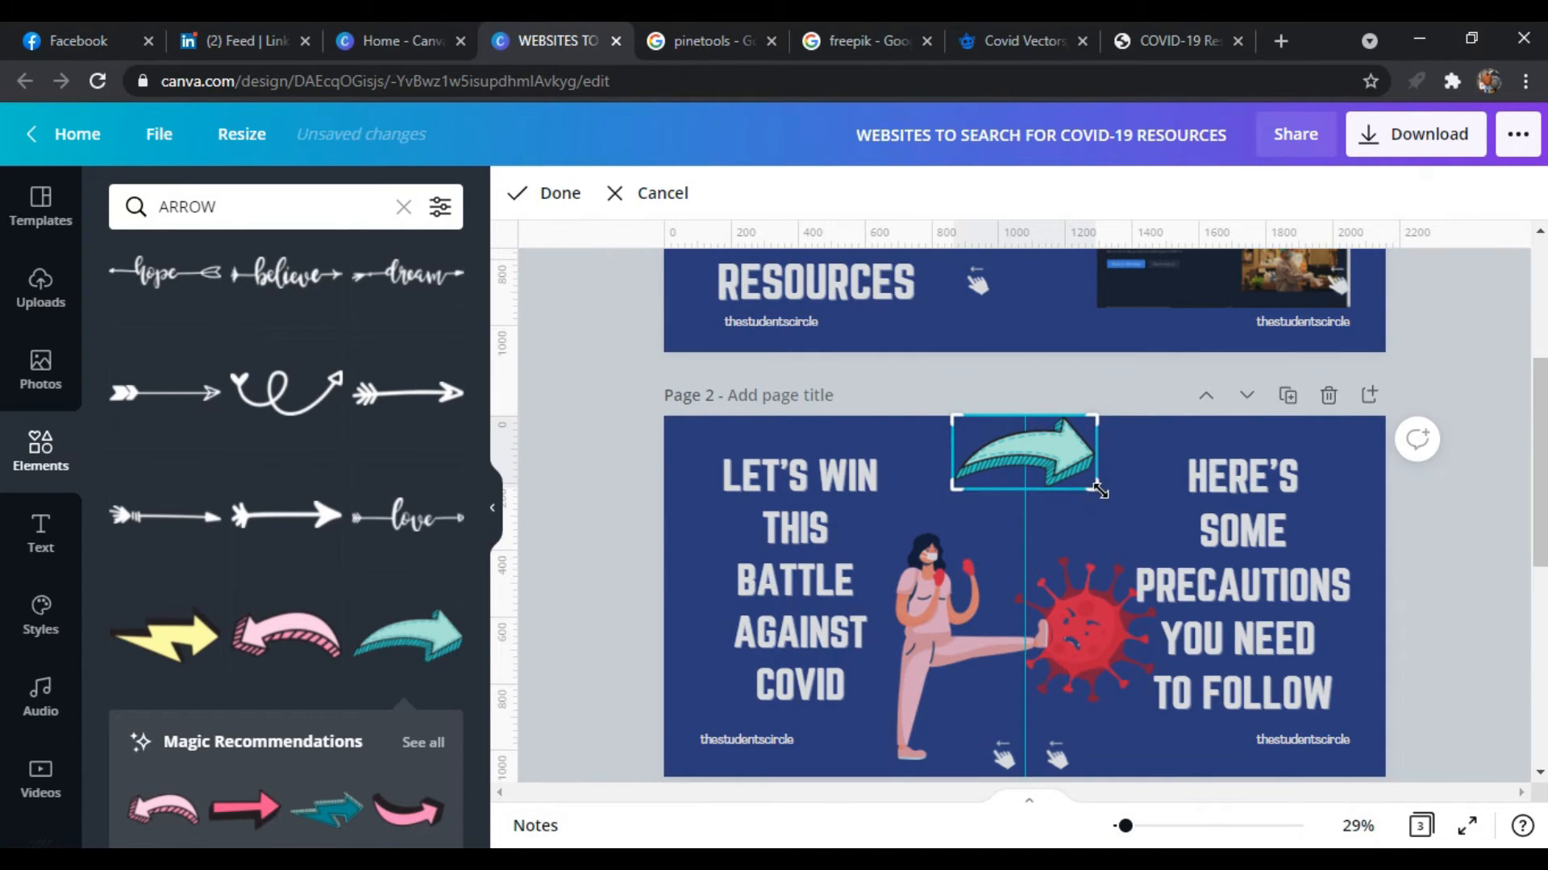
pyautogui.moveTo(1081, 490); pyautogui.dragTo(1053, 494)
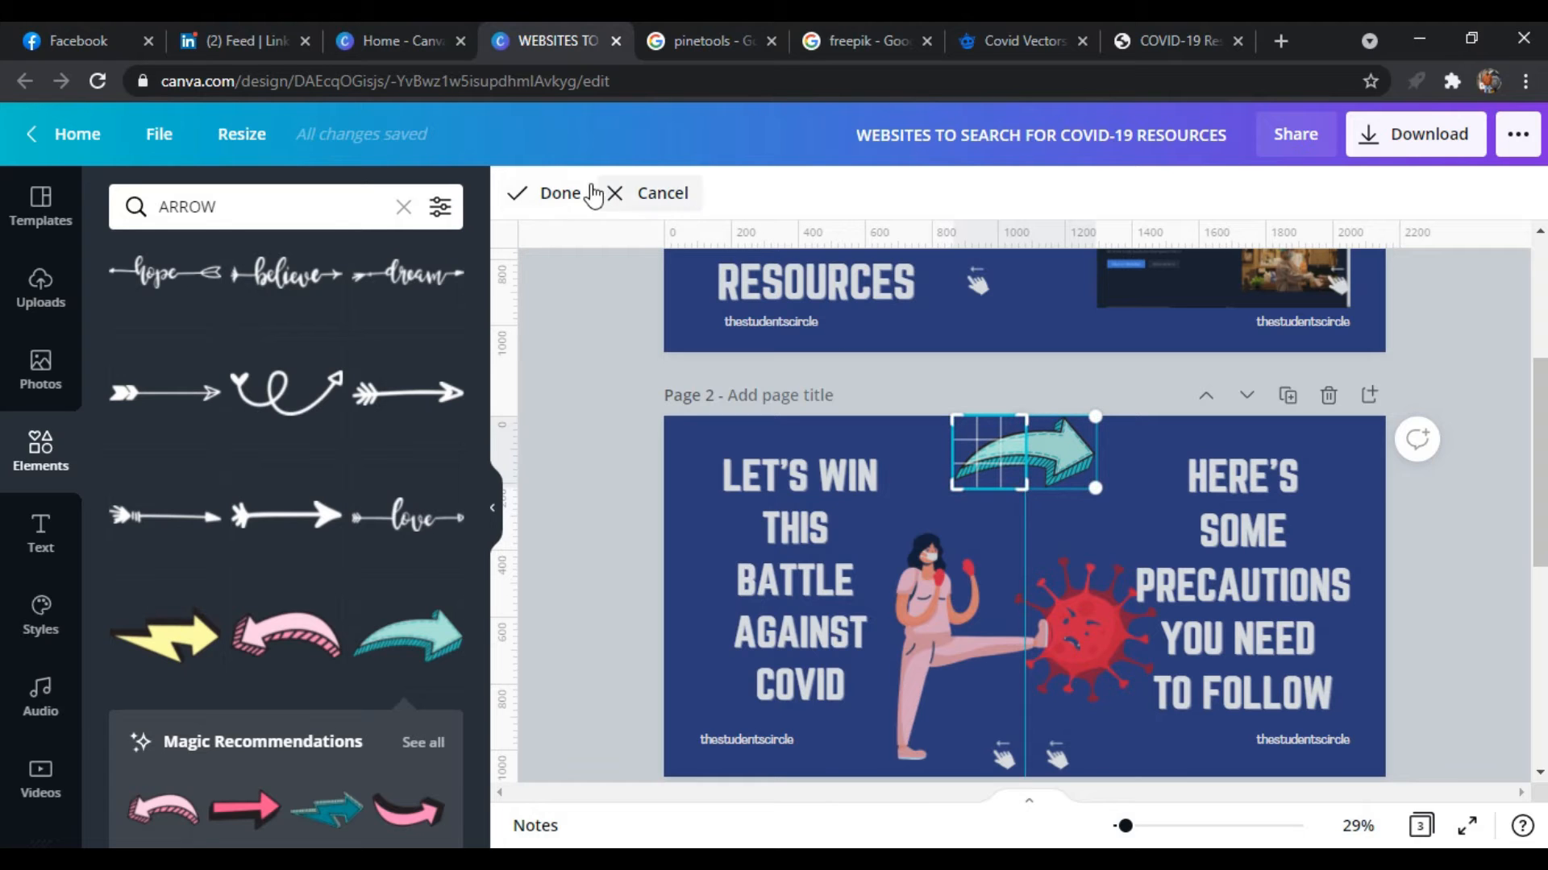
pyautogui.click(562, 195)
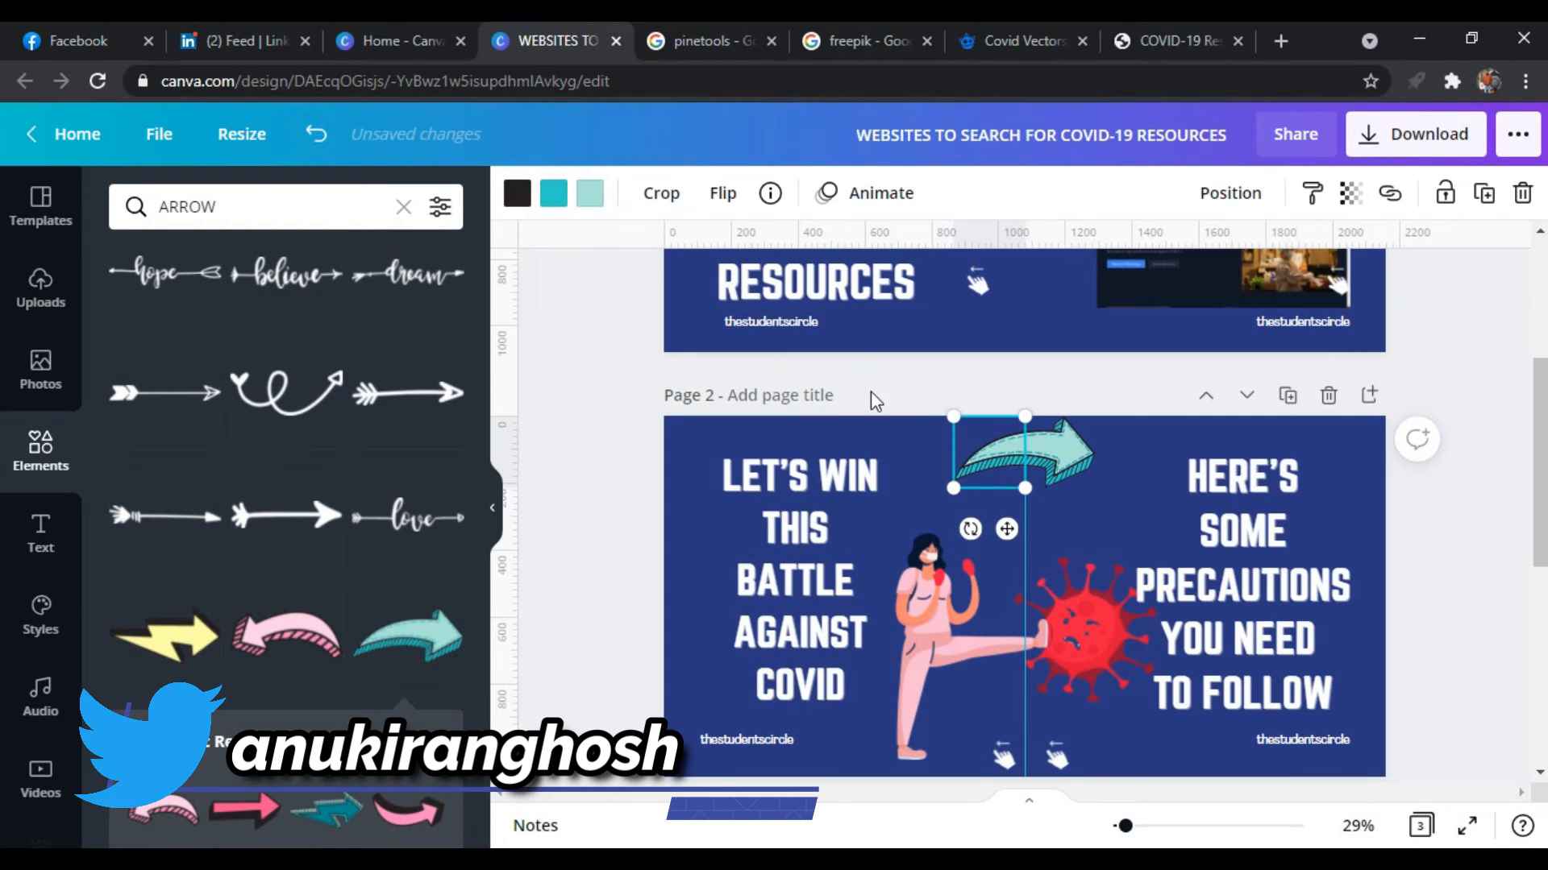
pyautogui.moveTo(1048, 490); pyautogui.dragTo(1351, 436)
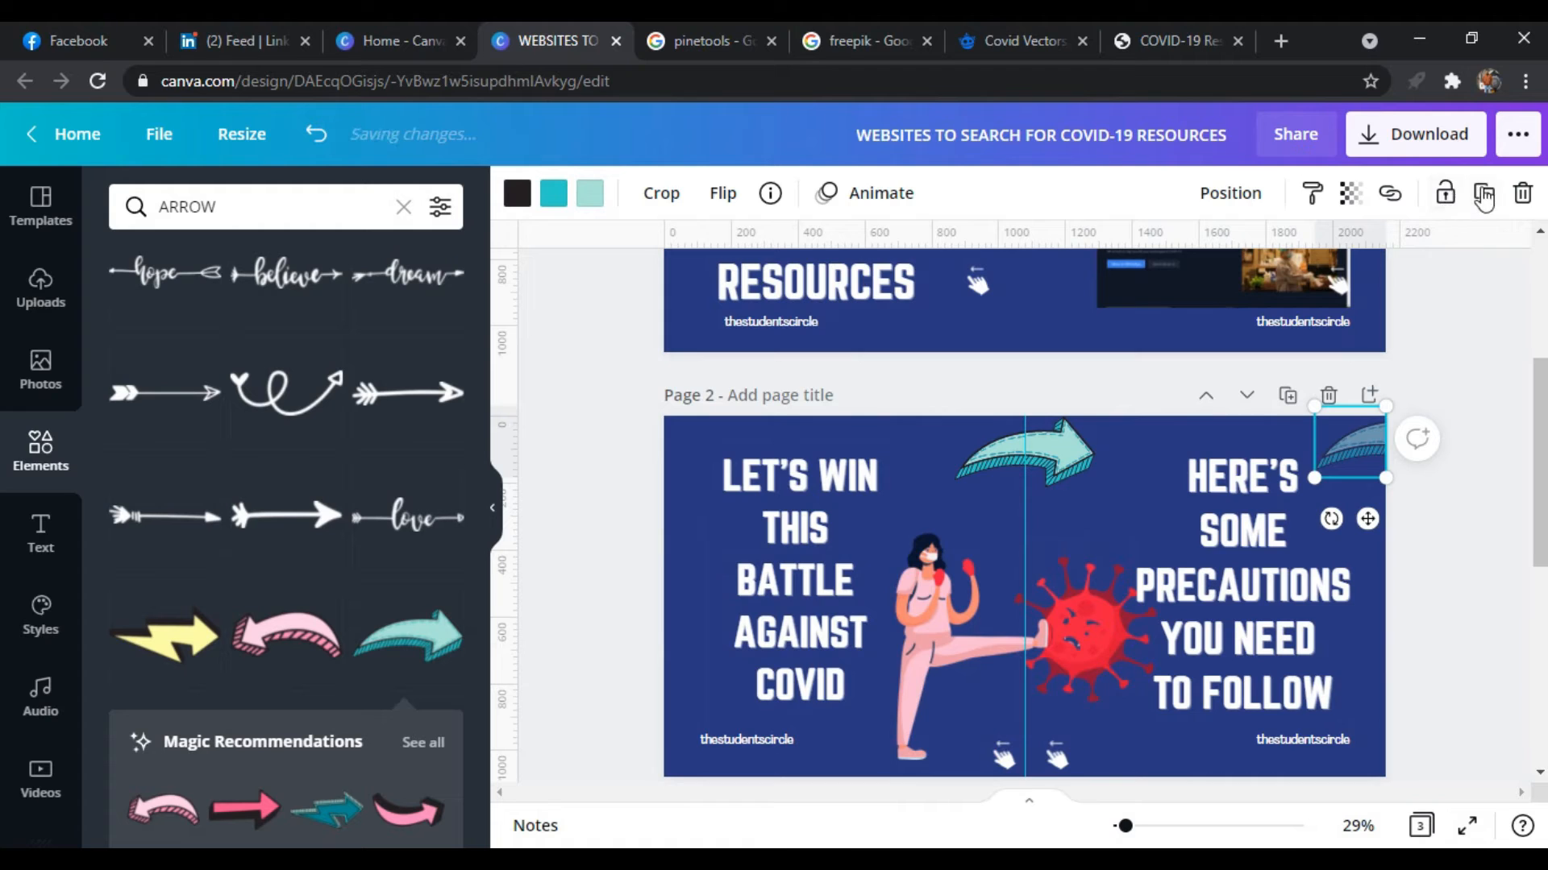
pyautogui.click(1347, 196)
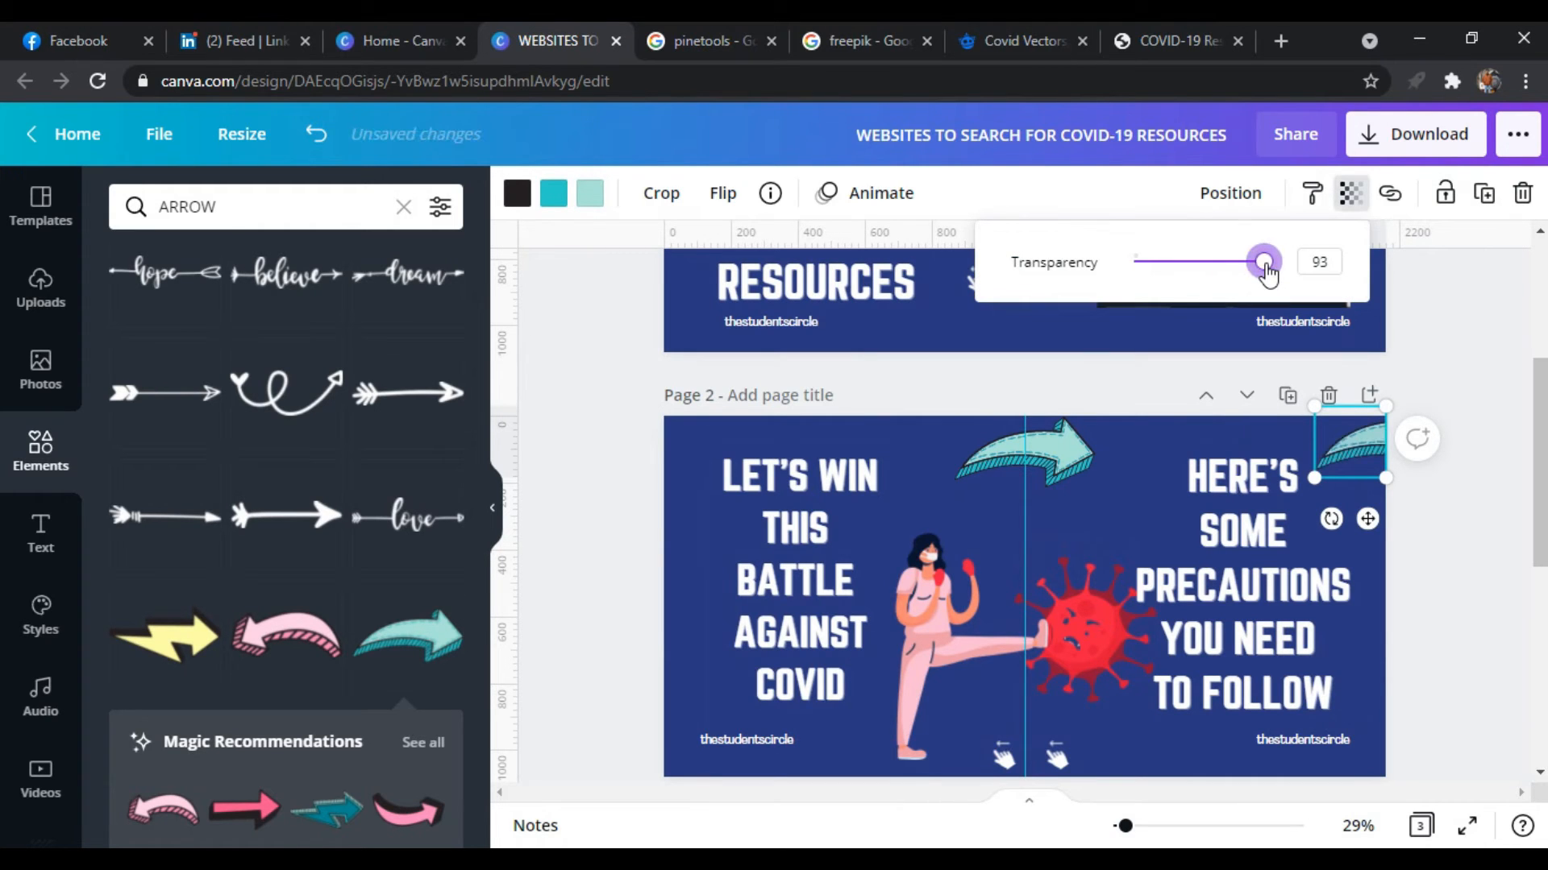
# Crop the remaining arrow at the top centre of page 2 to its right half
pyautogui.click(1069, 444)
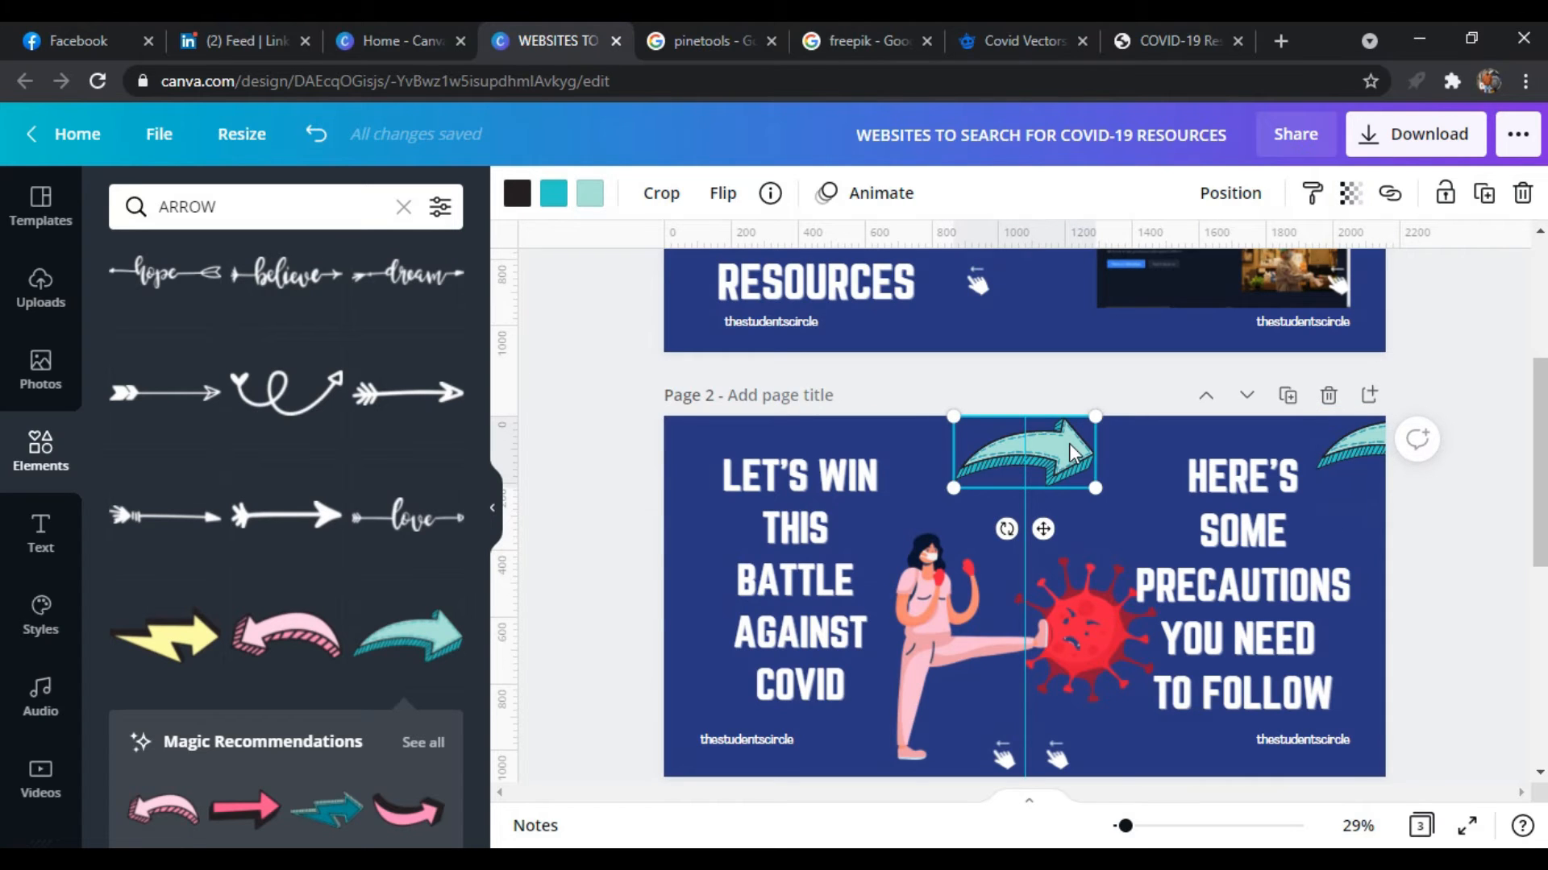
pyautogui.doubleClick(1068, 443)
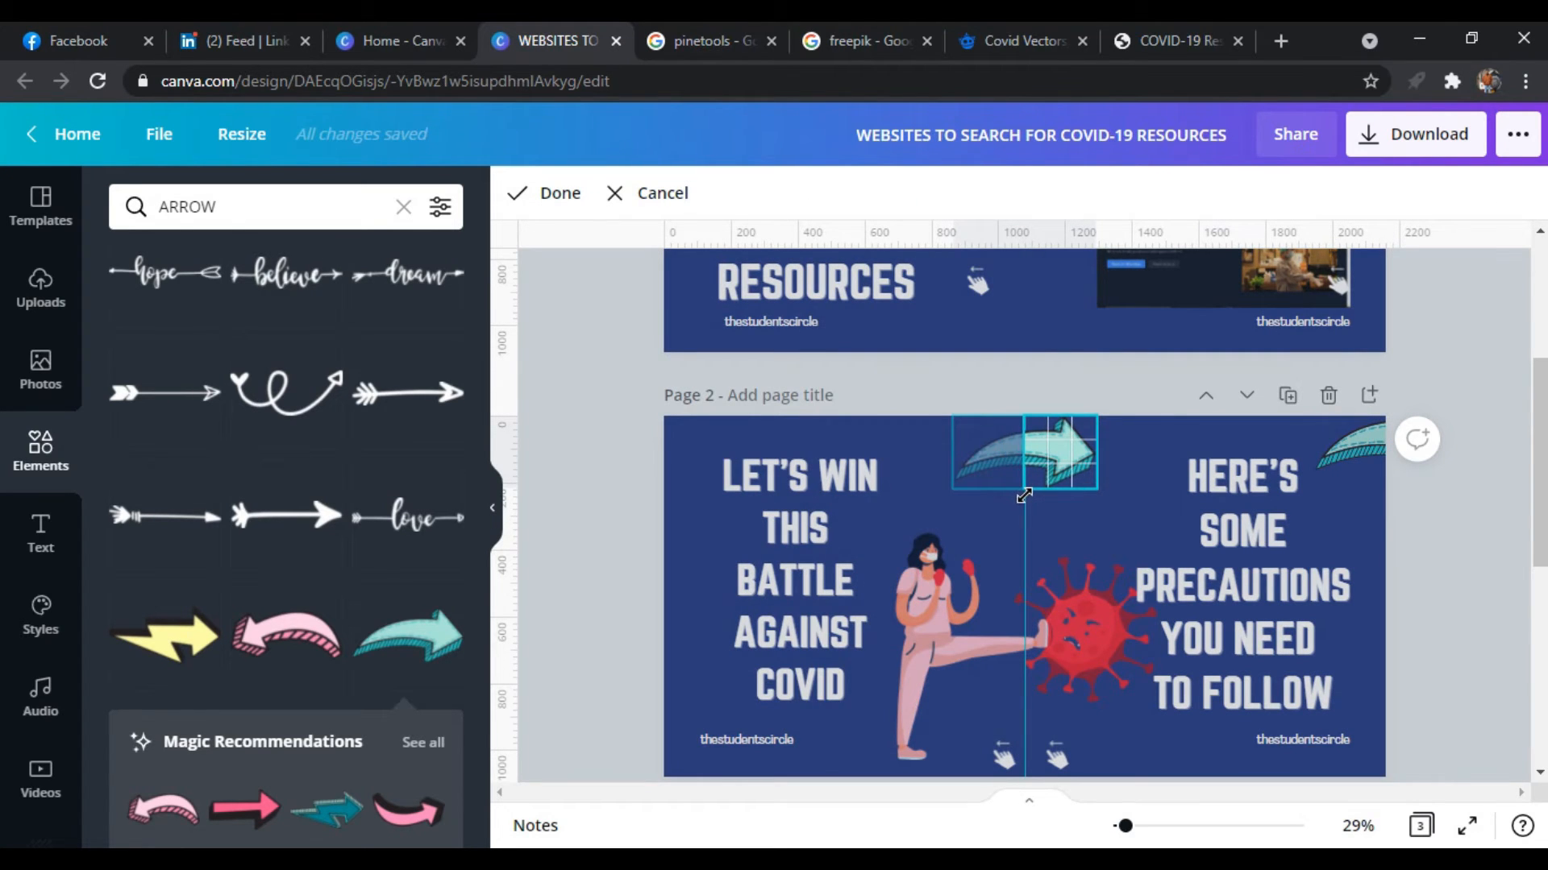
pyautogui.click(568, 200)
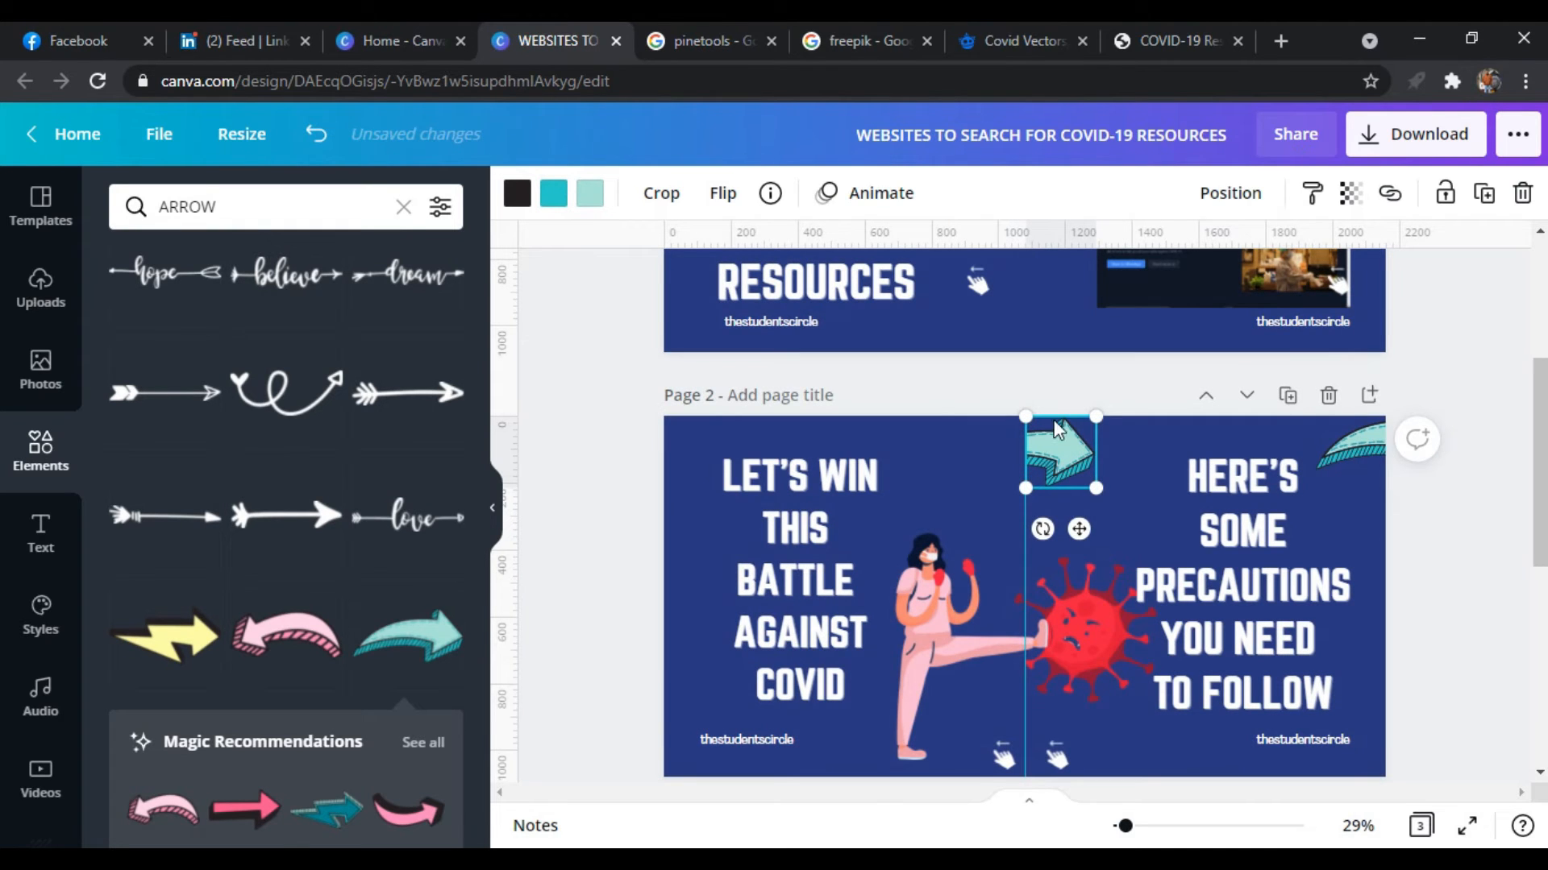
# Move the arrowhead half to the top-left corner of page 3
pyautogui.scroll(-3, 1429, 611)
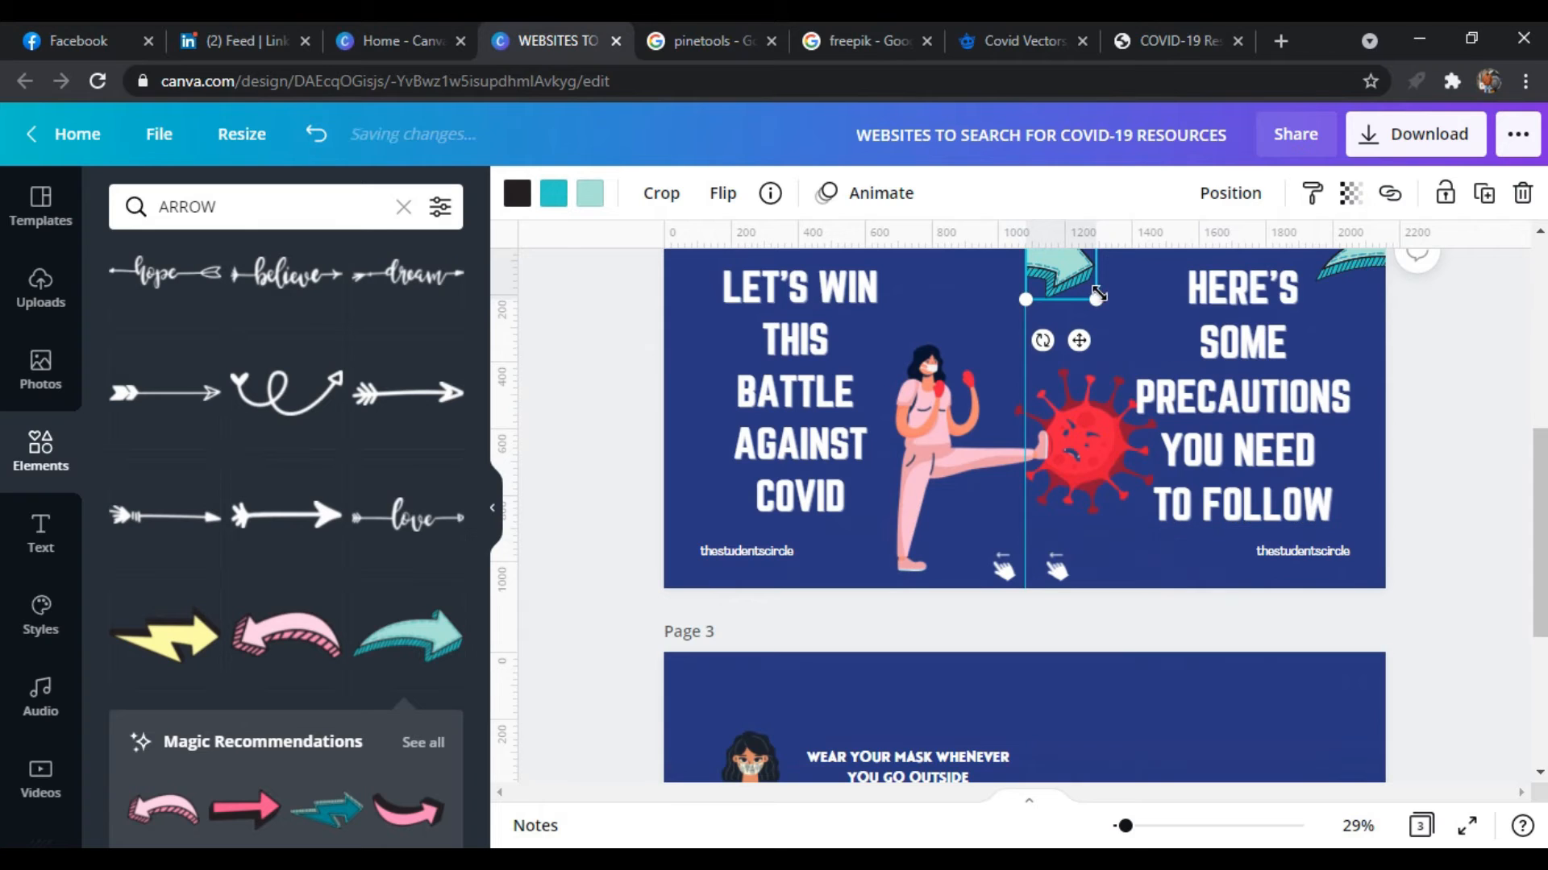
pyautogui.moveTo(1067, 277); pyautogui.dragTo(712, 711)
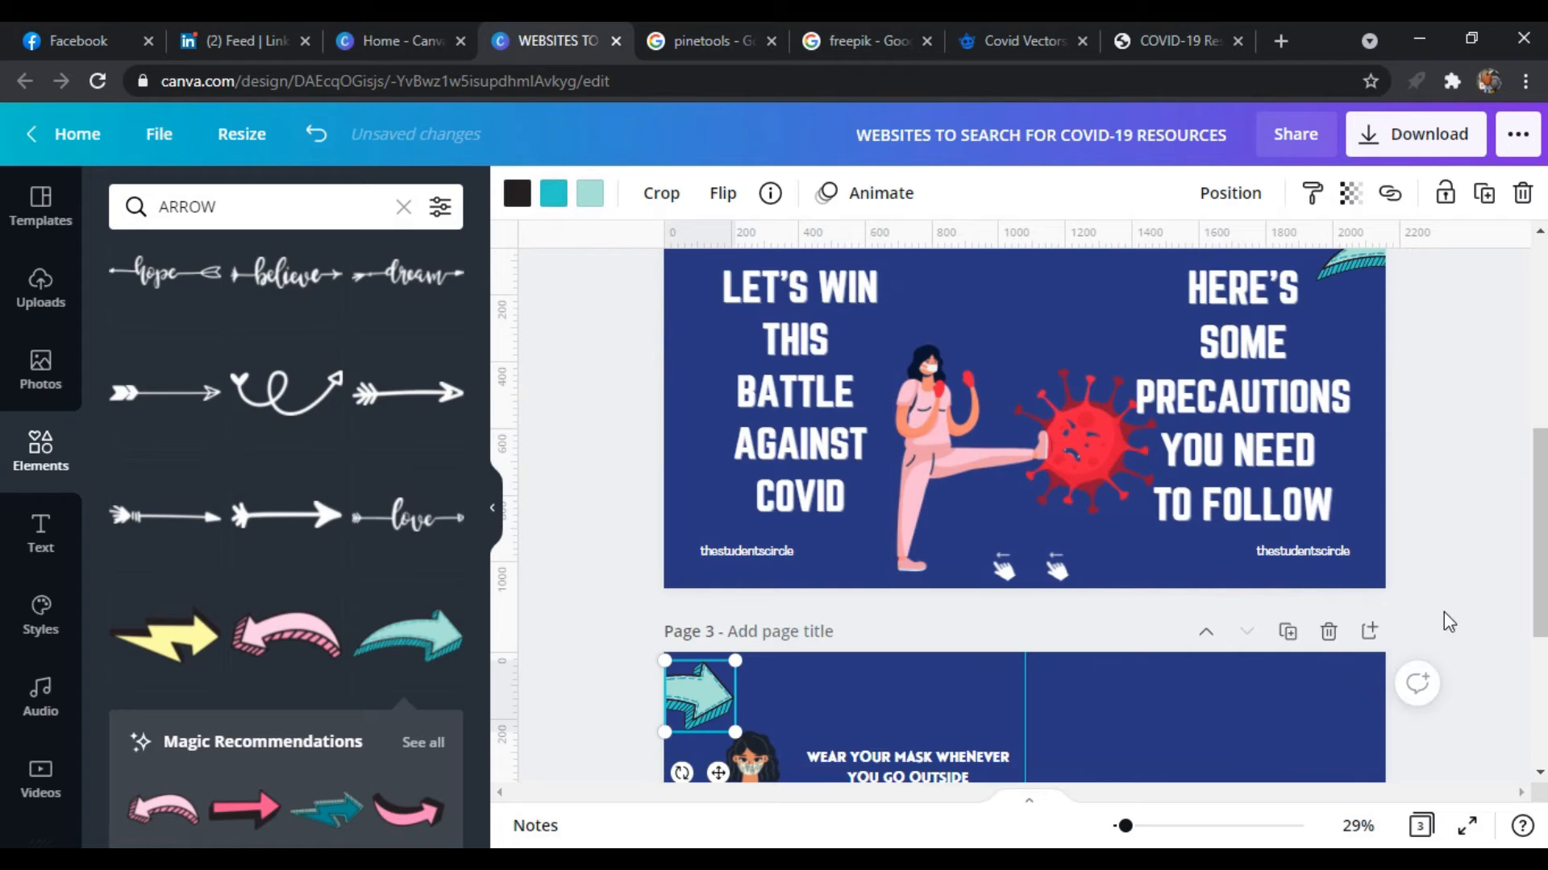
pyautogui.scroll(-1, 1469, 616)
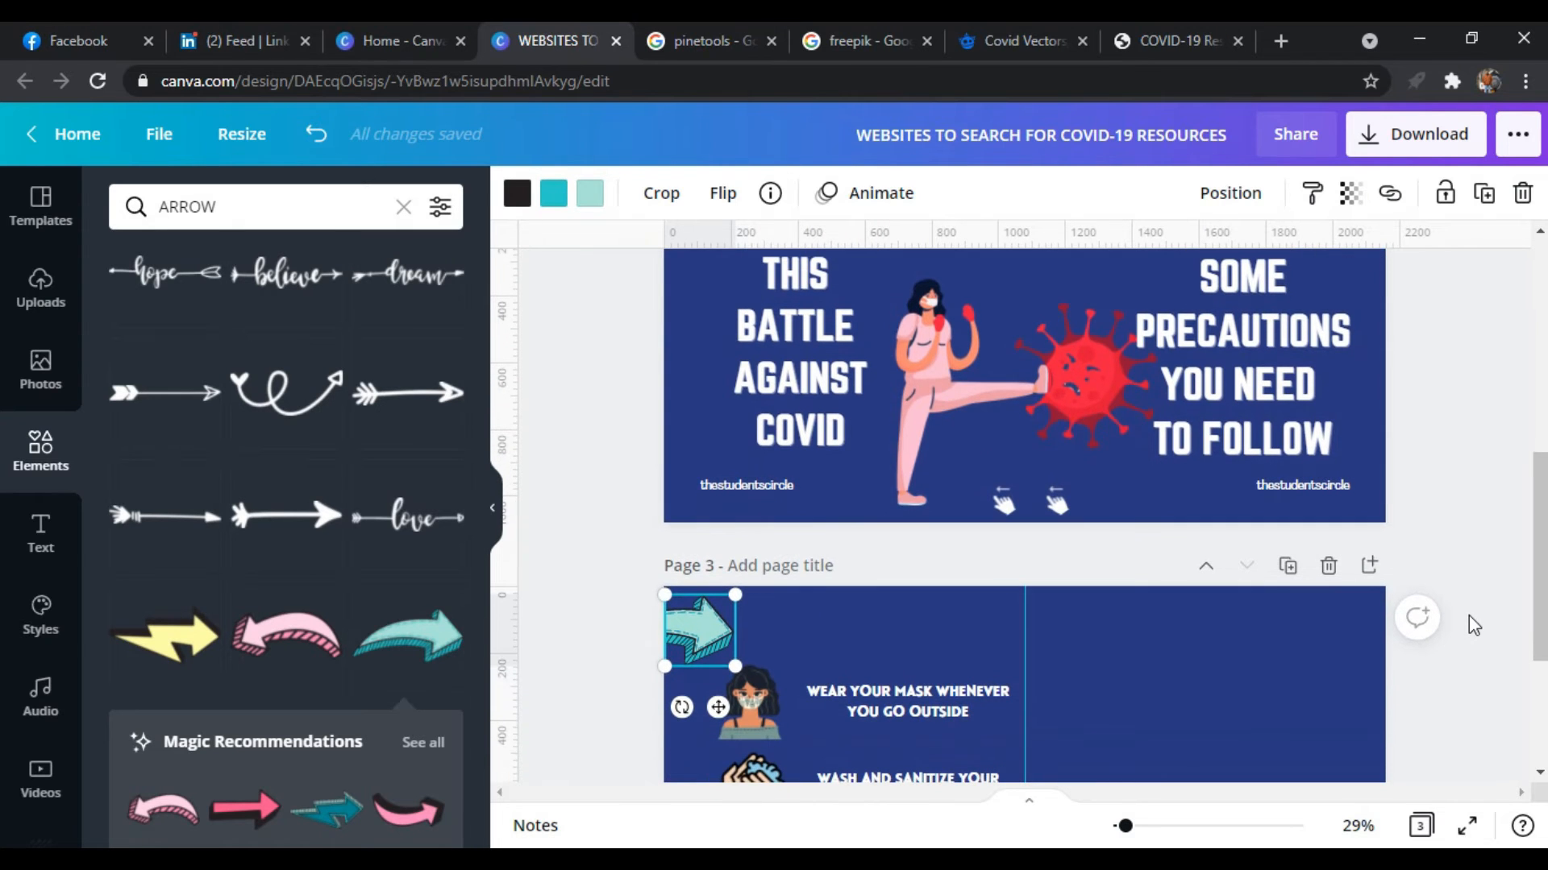
pyautogui.click(1454, 685)
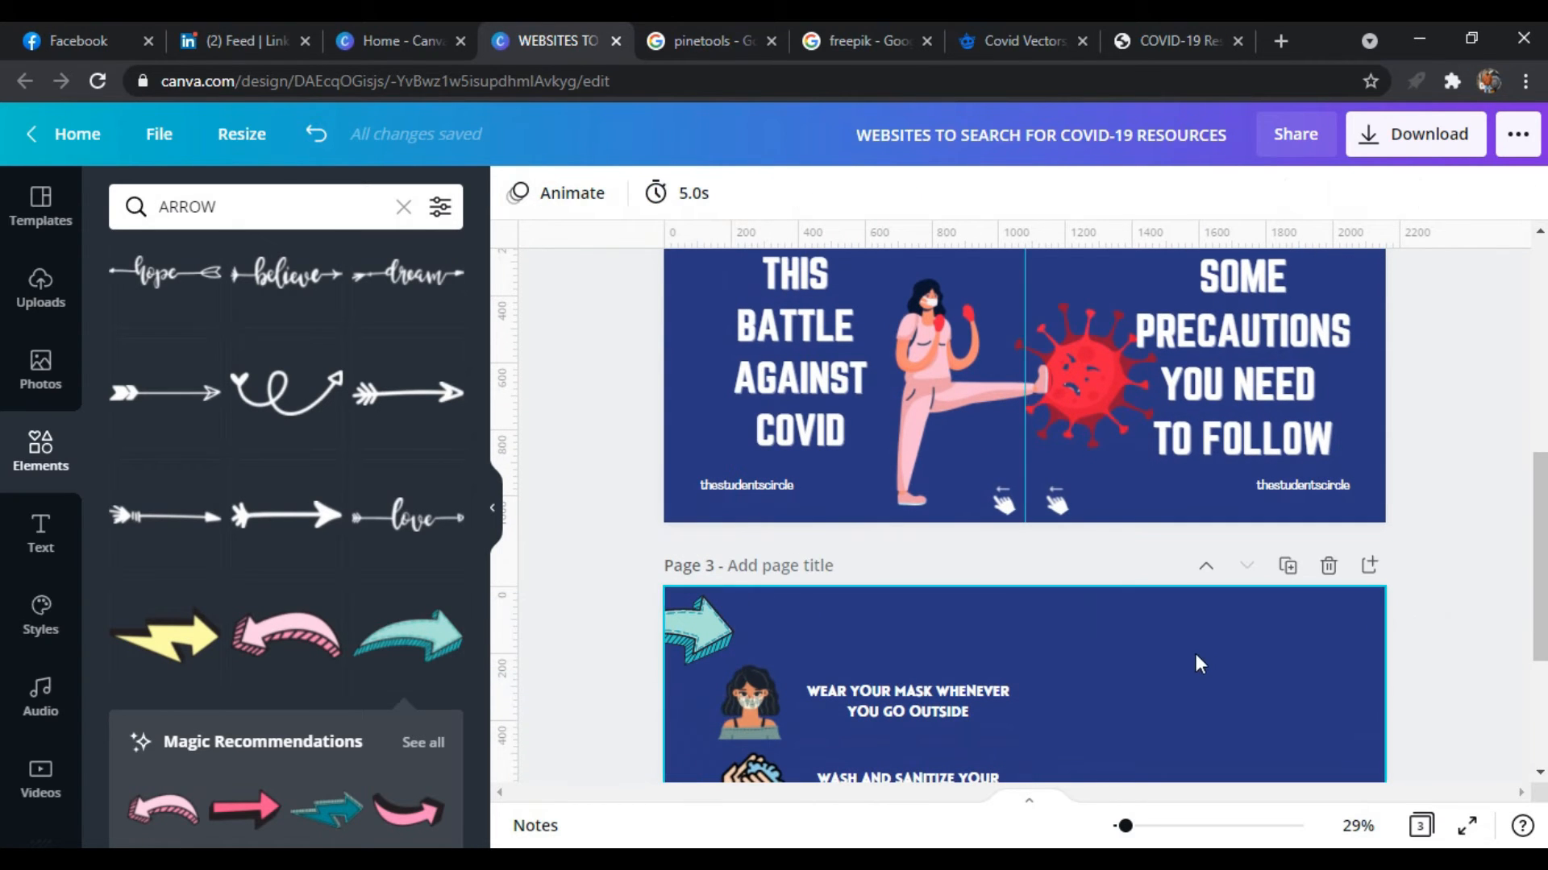
pyautogui.click(688, 624)
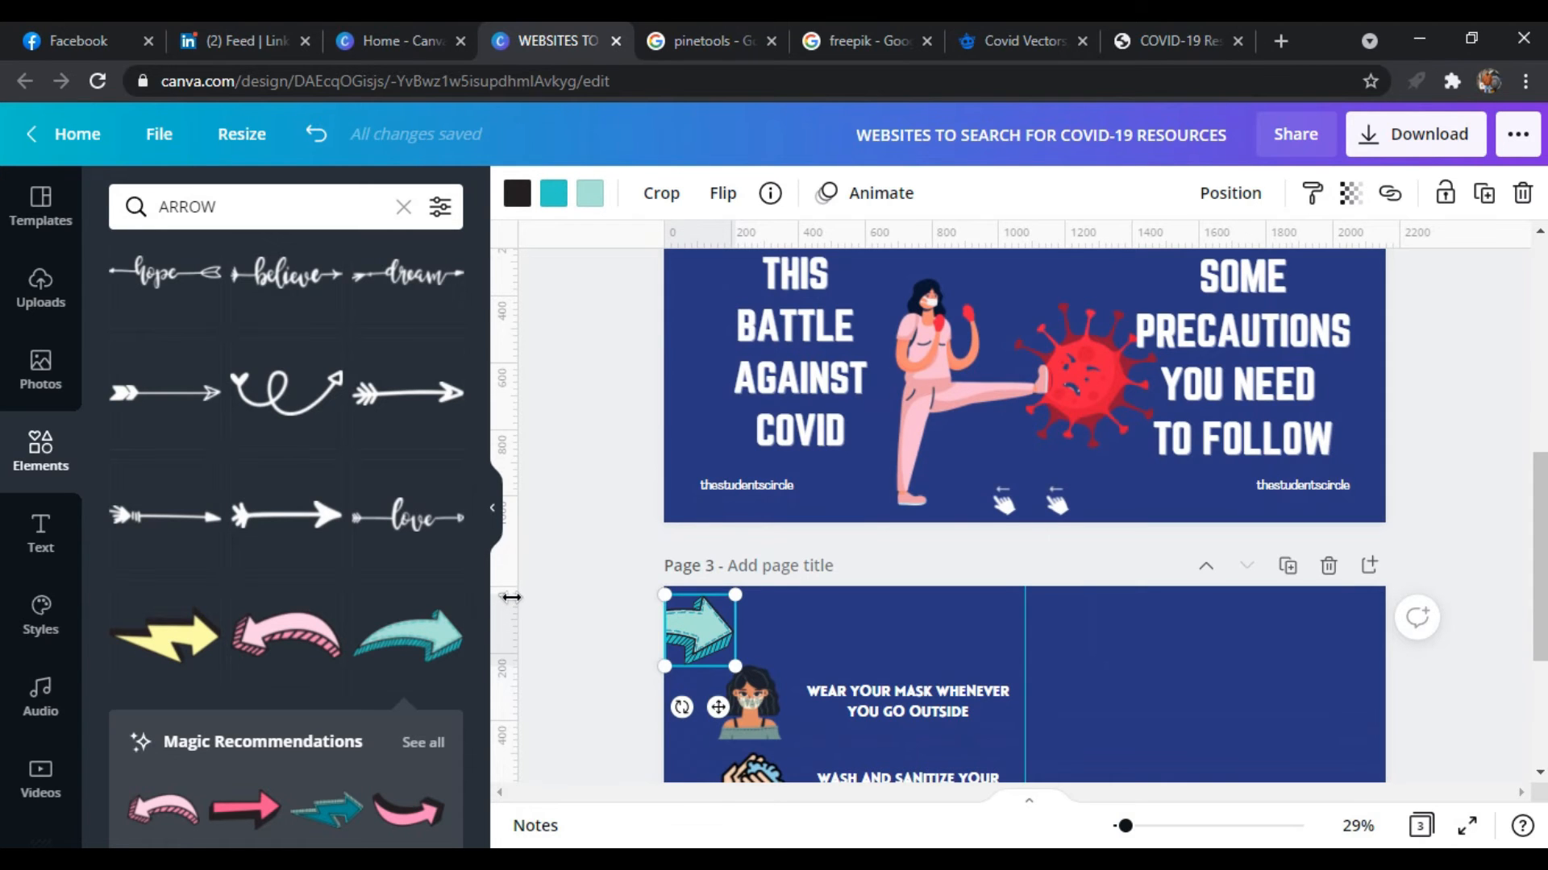
# Place a horizontal guide near page 2's upper edge to align the arrow halves
pyautogui.scroll(3, 612, 607)
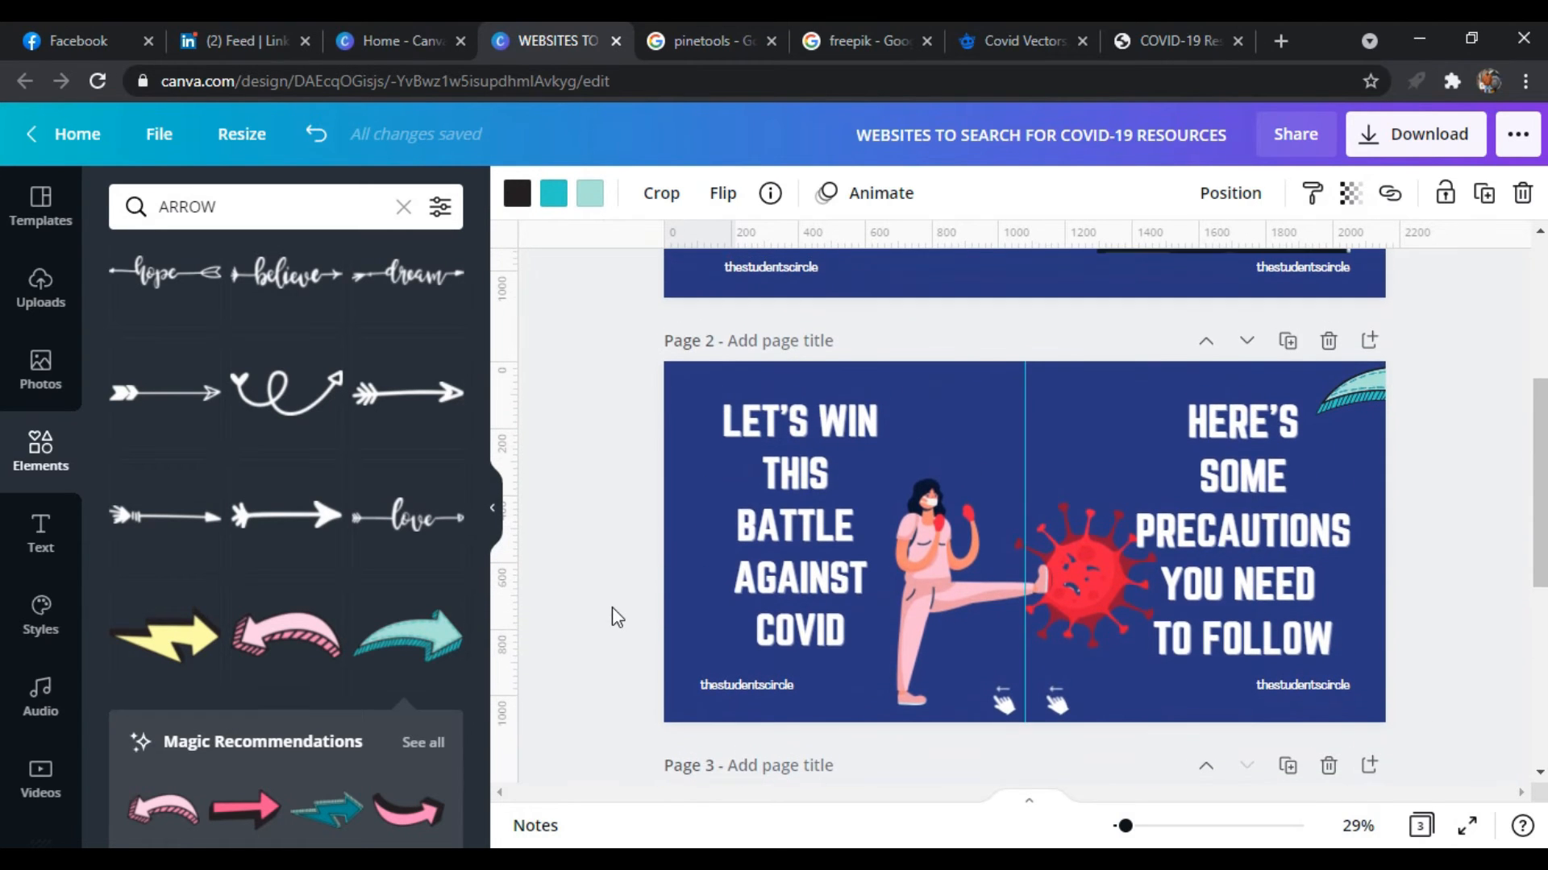
pyautogui.click(1373, 383)
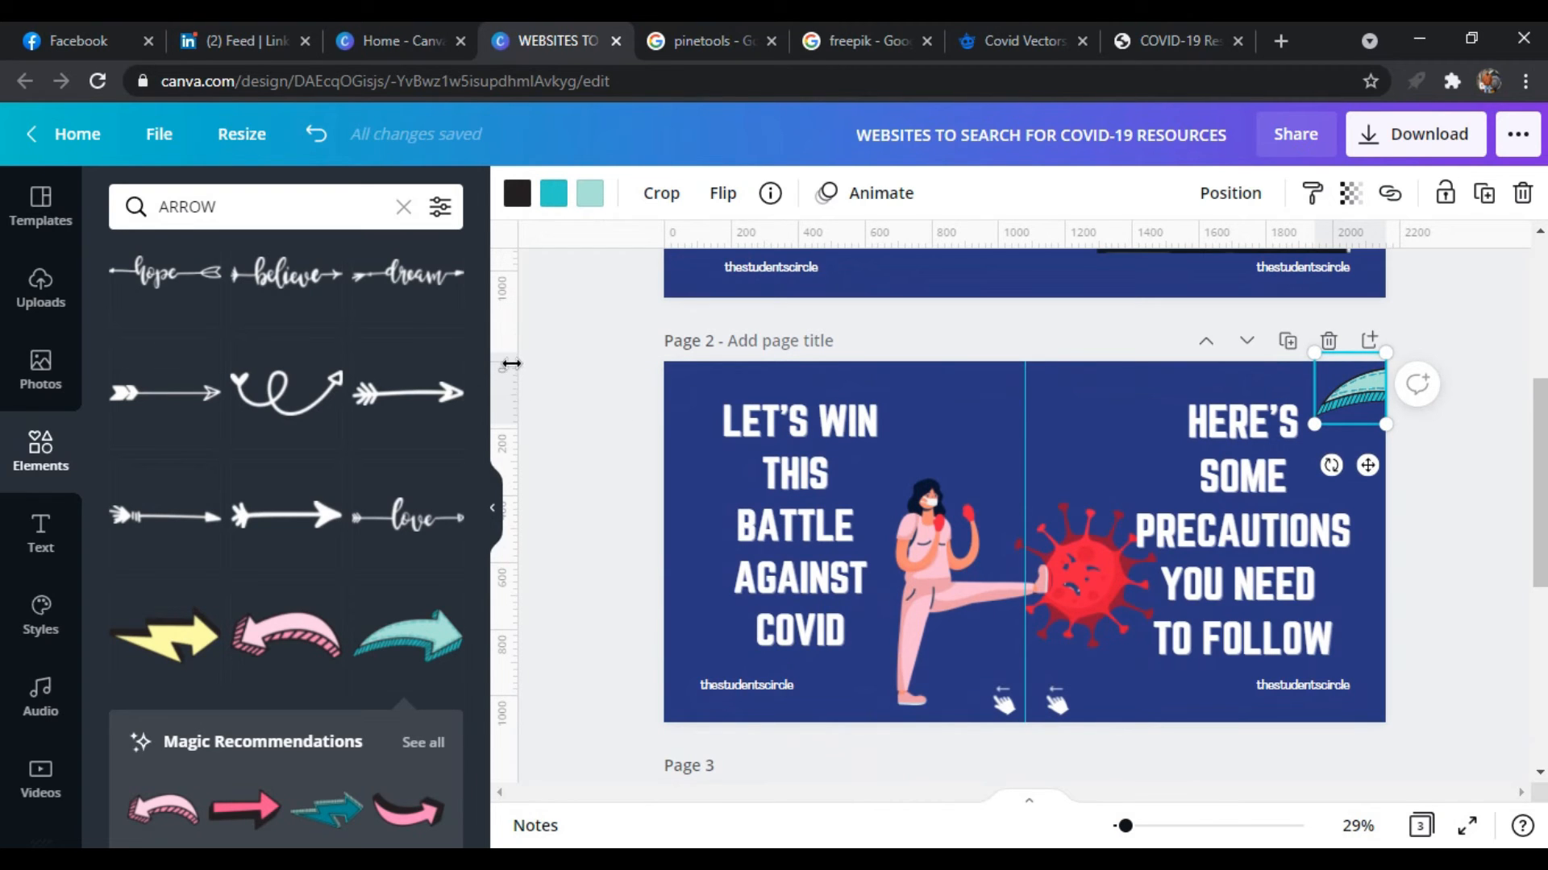
pyautogui.moveTo(511, 364); pyautogui.dragTo(516, 377)
pyautogui.moveTo(506, 271); pyautogui.dragTo(515, 335)
pyautogui.moveTo(667, 228); pyautogui.dragTo(691, 369)
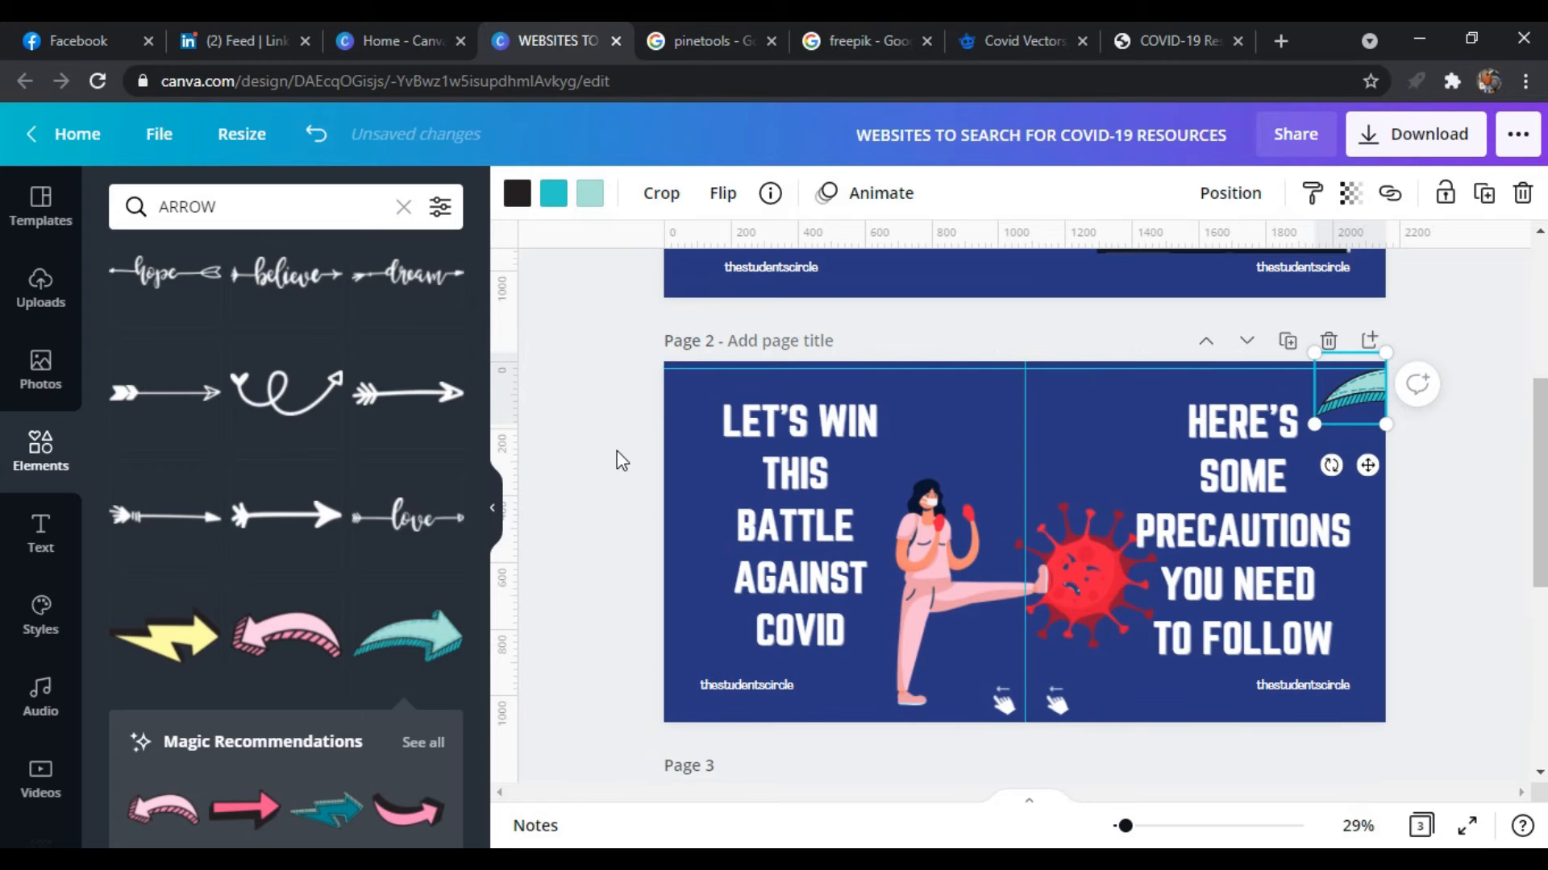
# Add another horizontal guide near page 3's upper edge and compare the arrowhead half's position with it
pyautogui.scroll(-5, 616, 451)
pyautogui.moveTo(632, 249); pyautogui.dragTo(498, 211)
pyautogui.scroll(-2, 592, 445)
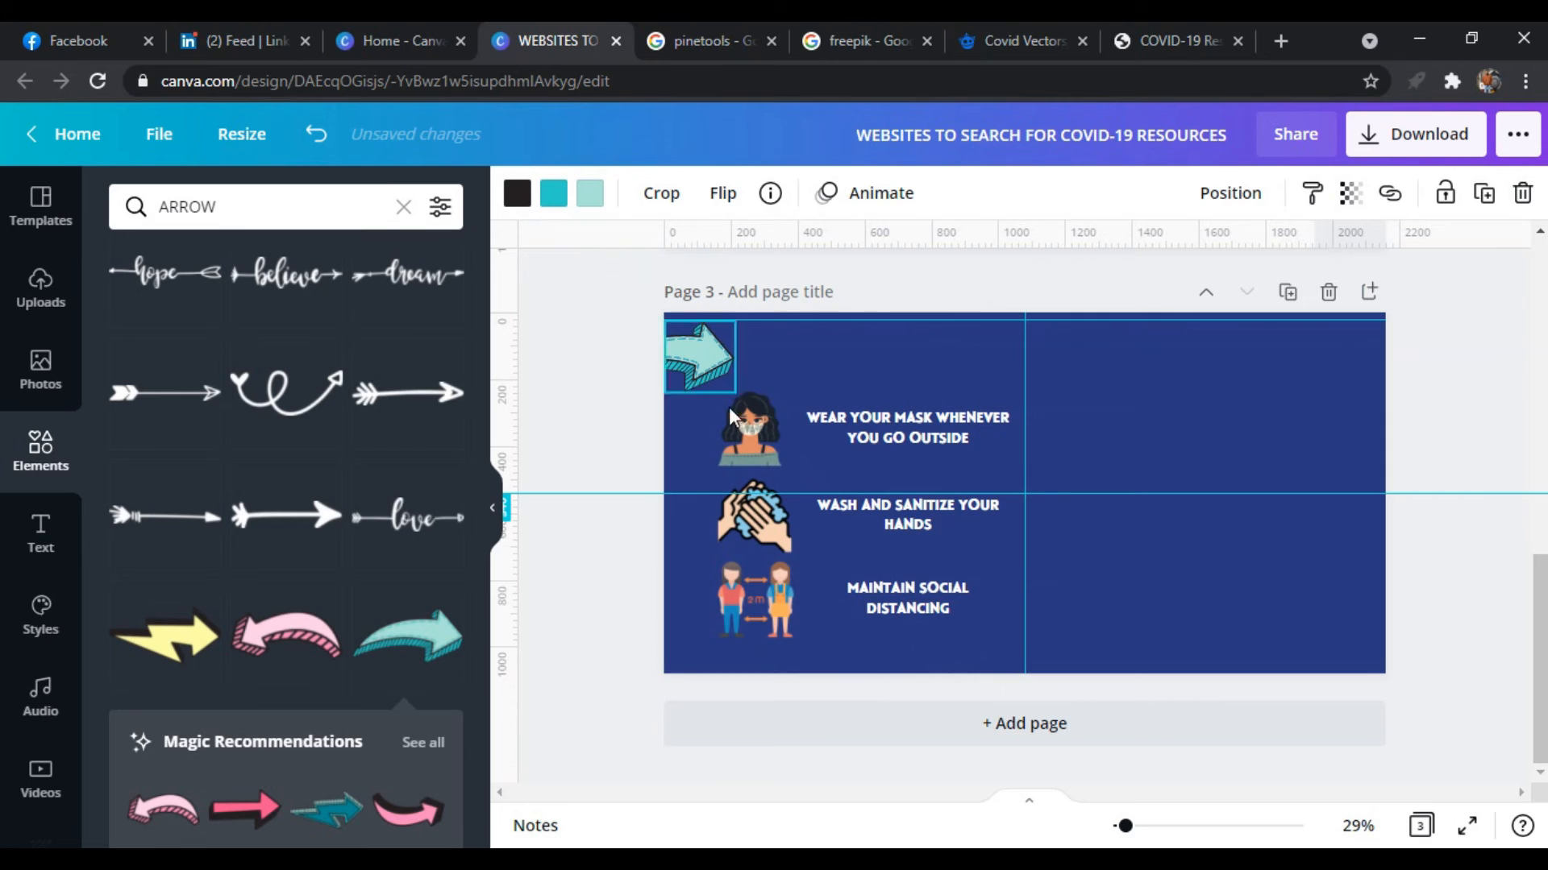
pyautogui.moveTo(586, 243); pyautogui.dragTo(606, 319)
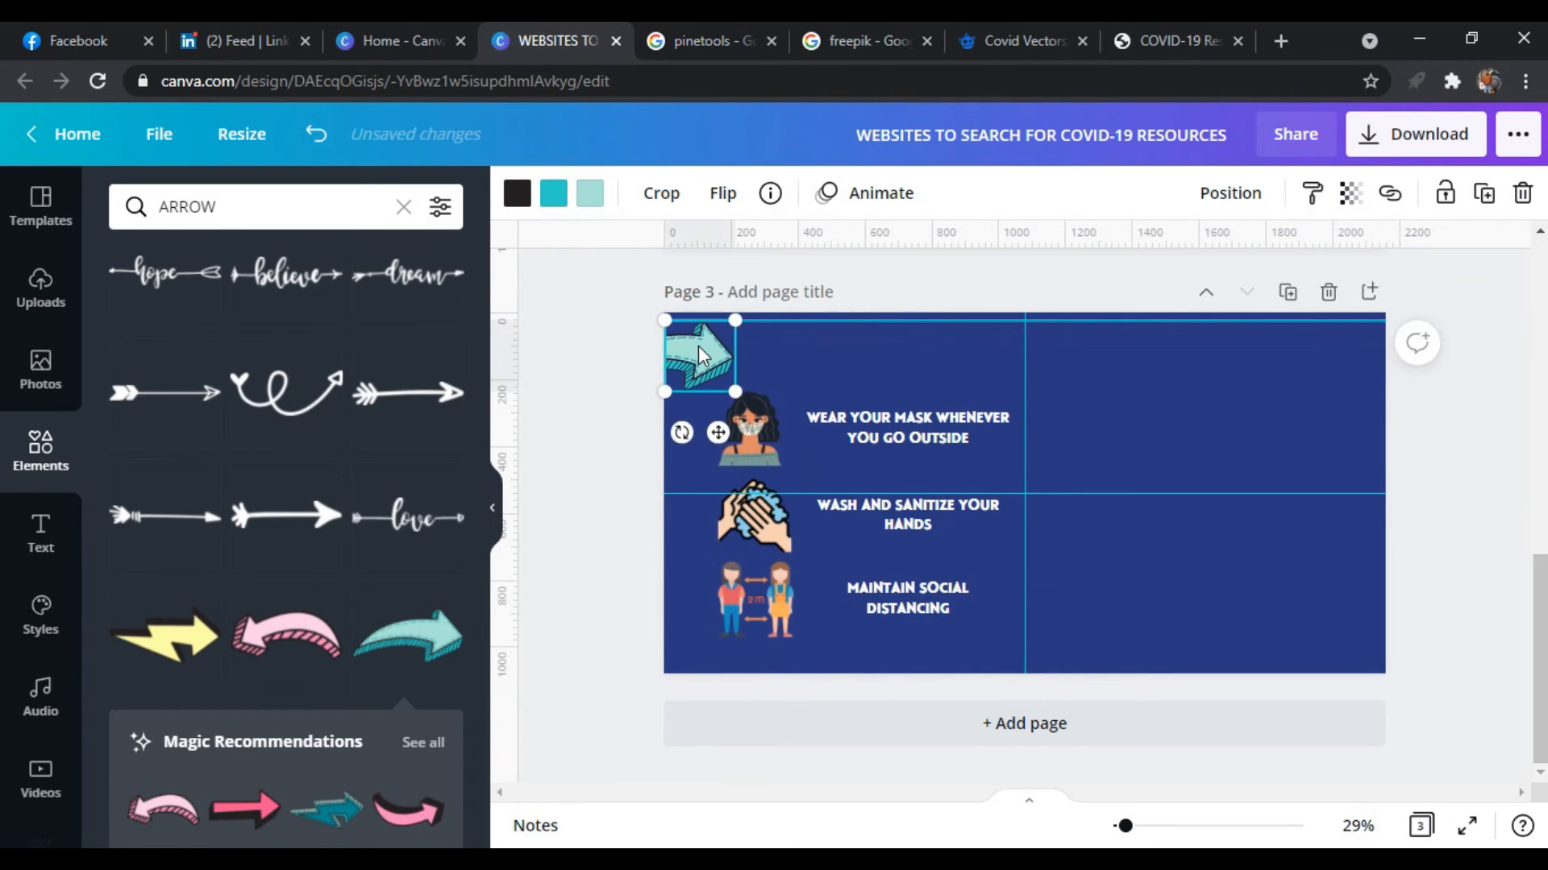
pyautogui.click(641, 498)
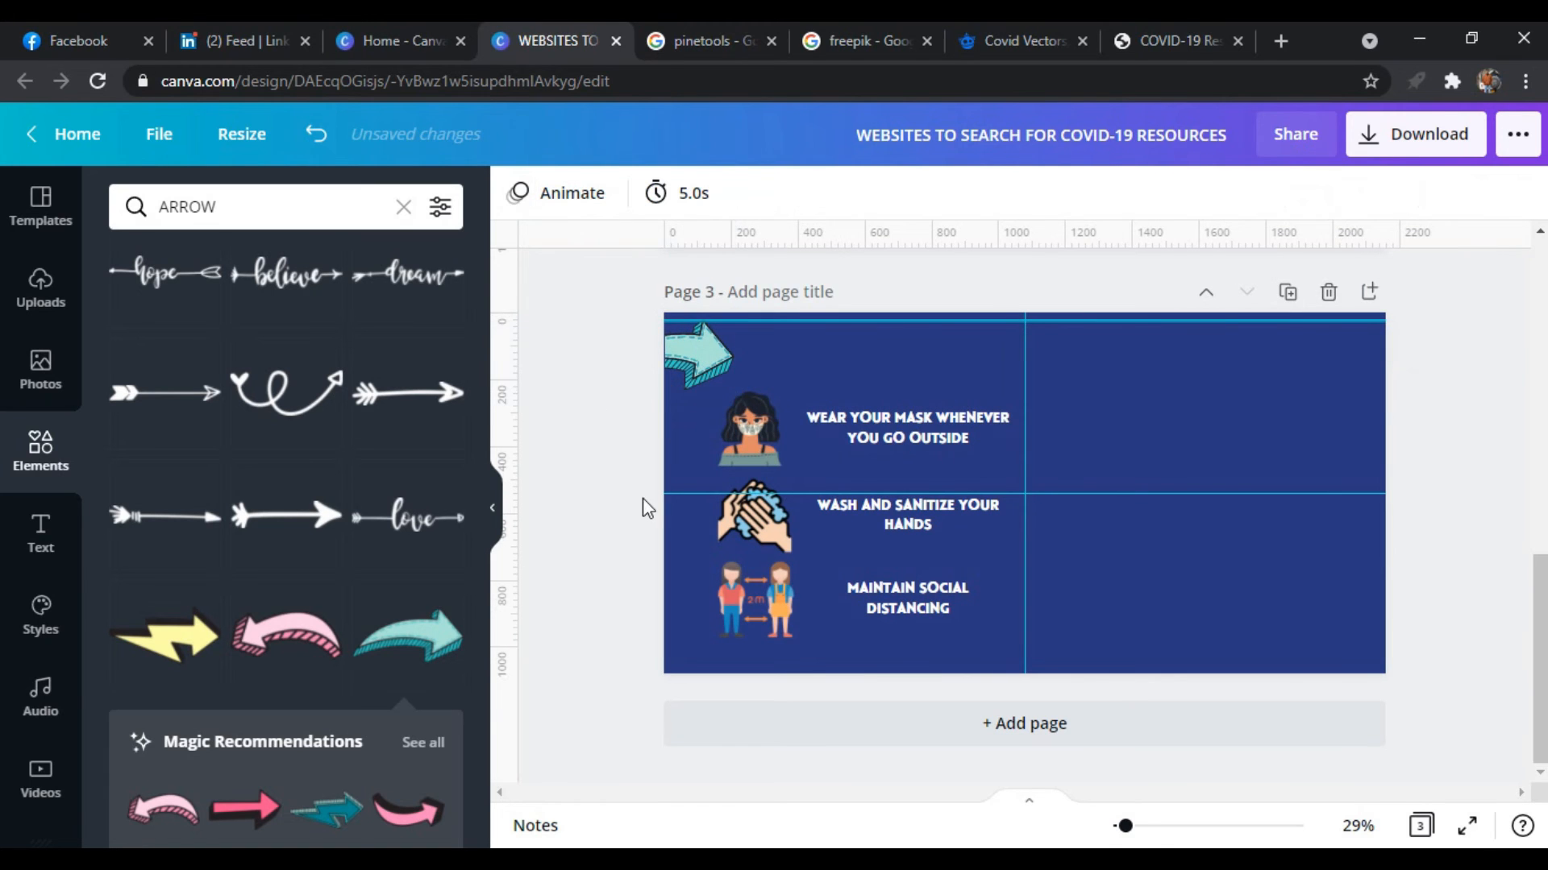
# Copy the "thestudentscircle" text to page 3, placing one at the lower left and one atop the right half
pyautogui.scroll(5, 626, 713)
pyautogui.click(761, 616)
pyautogui.hotkey('ctrl', 'c')
pyautogui.scroll(-5, 912, 696)
pyautogui.hotkey('ctrl', 'v')
pyautogui.moveTo(768, 683); pyautogui.dragTo(1109, 714)
pyautogui.click(1411, 564)
pyautogui.scroll(2, 1406, 564)
pyautogui.scroll(-2, 1406, 564)
pyautogui.moveTo(1092, 661); pyautogui.dragTo(1093, 363)
pyautogui.scroll(-5, 366, 590)
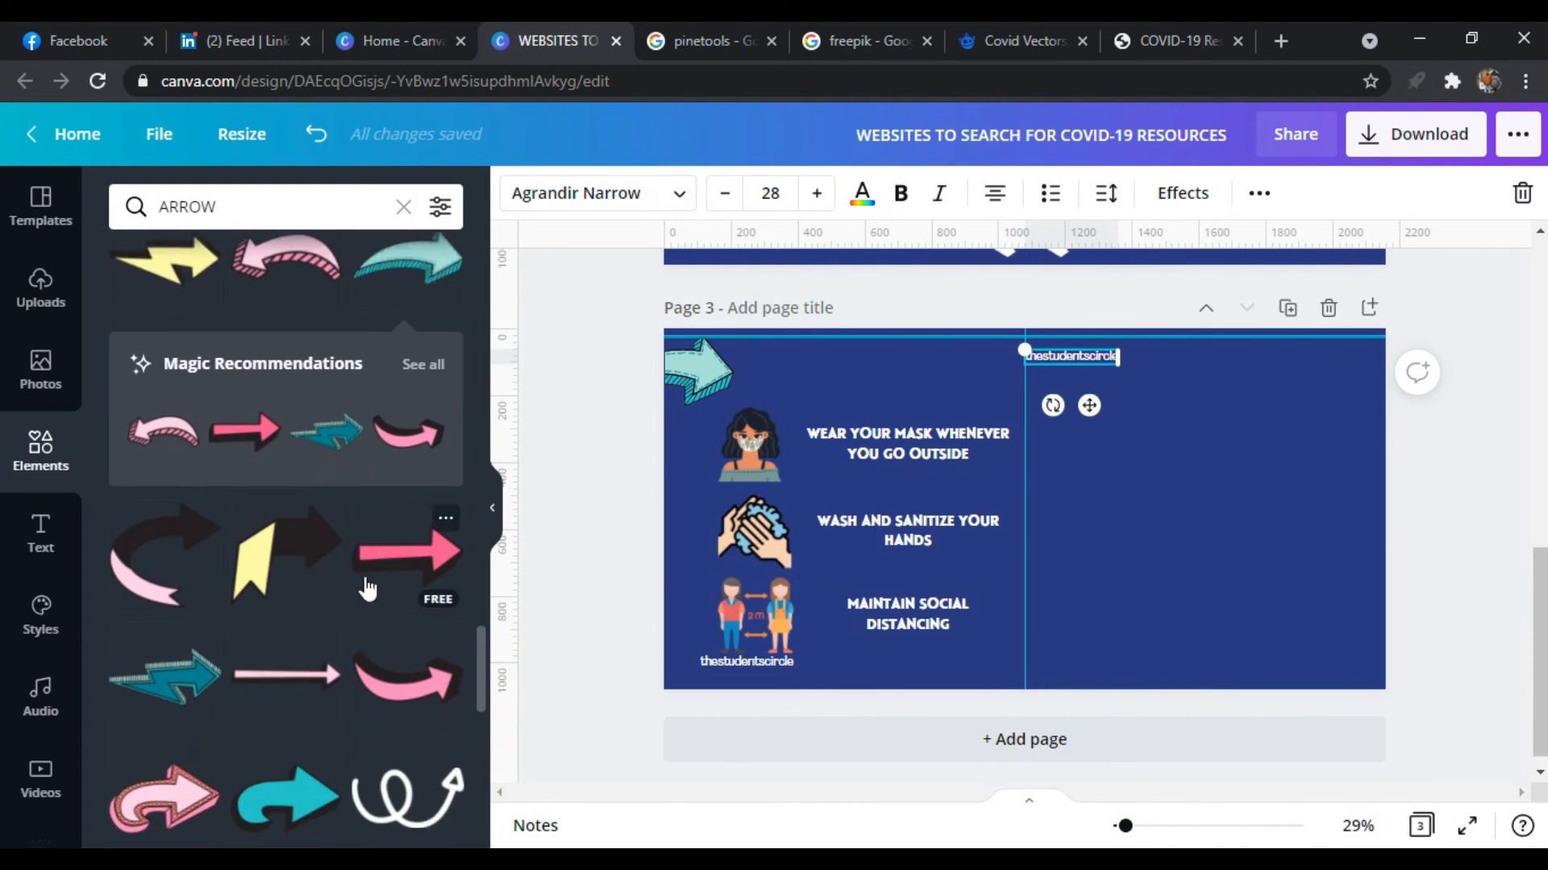
# Add the teal zigzag arrow to page 3, resize it and place it across the lower centre line
pyautogui.click(171, 627)
pyautogui.moveTo(979, 511); pyautogui.dragTo(910, 642)
pyautogui.moveTo(1097, 714); pyautogui.dragTo(983, 654)
pyautogui.moveTo(967, 648); pyautogui.dragTo(1082, 686)
pyautogui.scroll(-5, 138, 776)
pyautogui.click(276, 616)
pyautogui.press('Delete')
pyautogui.scroll(-9, 284, 665)
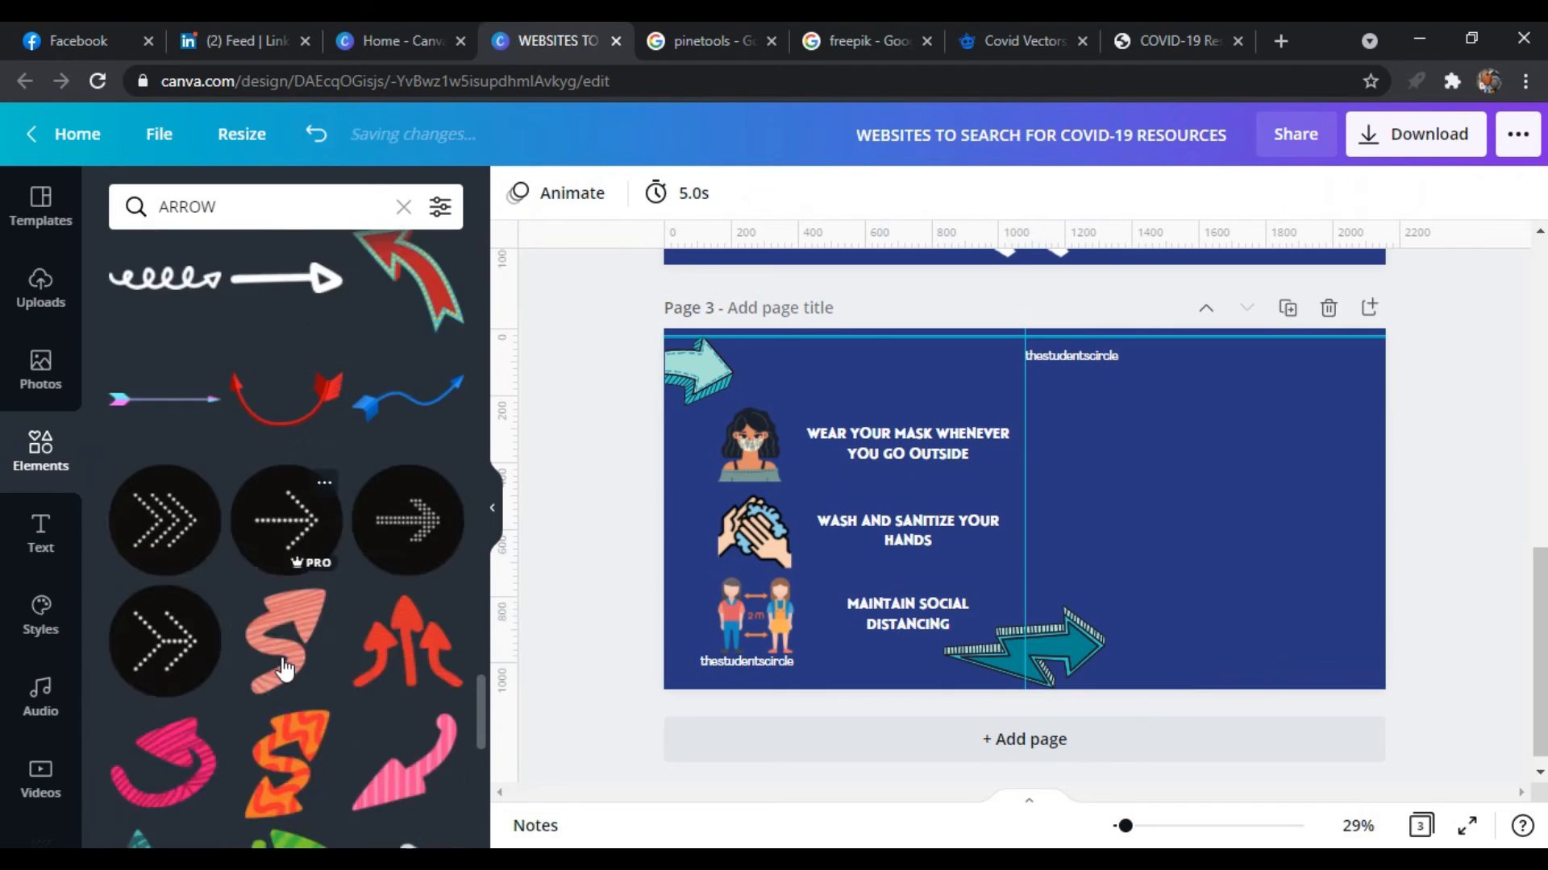
# Copy the "HERE'S SOME PRECAUTIONS YOU NEED TO FOLLOW" heading from page 2 onto page 3
pyautogui.scroll(3, 1447, 526)
pyautogui.scroll(-1, 1444, 520)
pyautogui.click(1294, 460)
pyautogui.hotkey('ctrl', 'c')
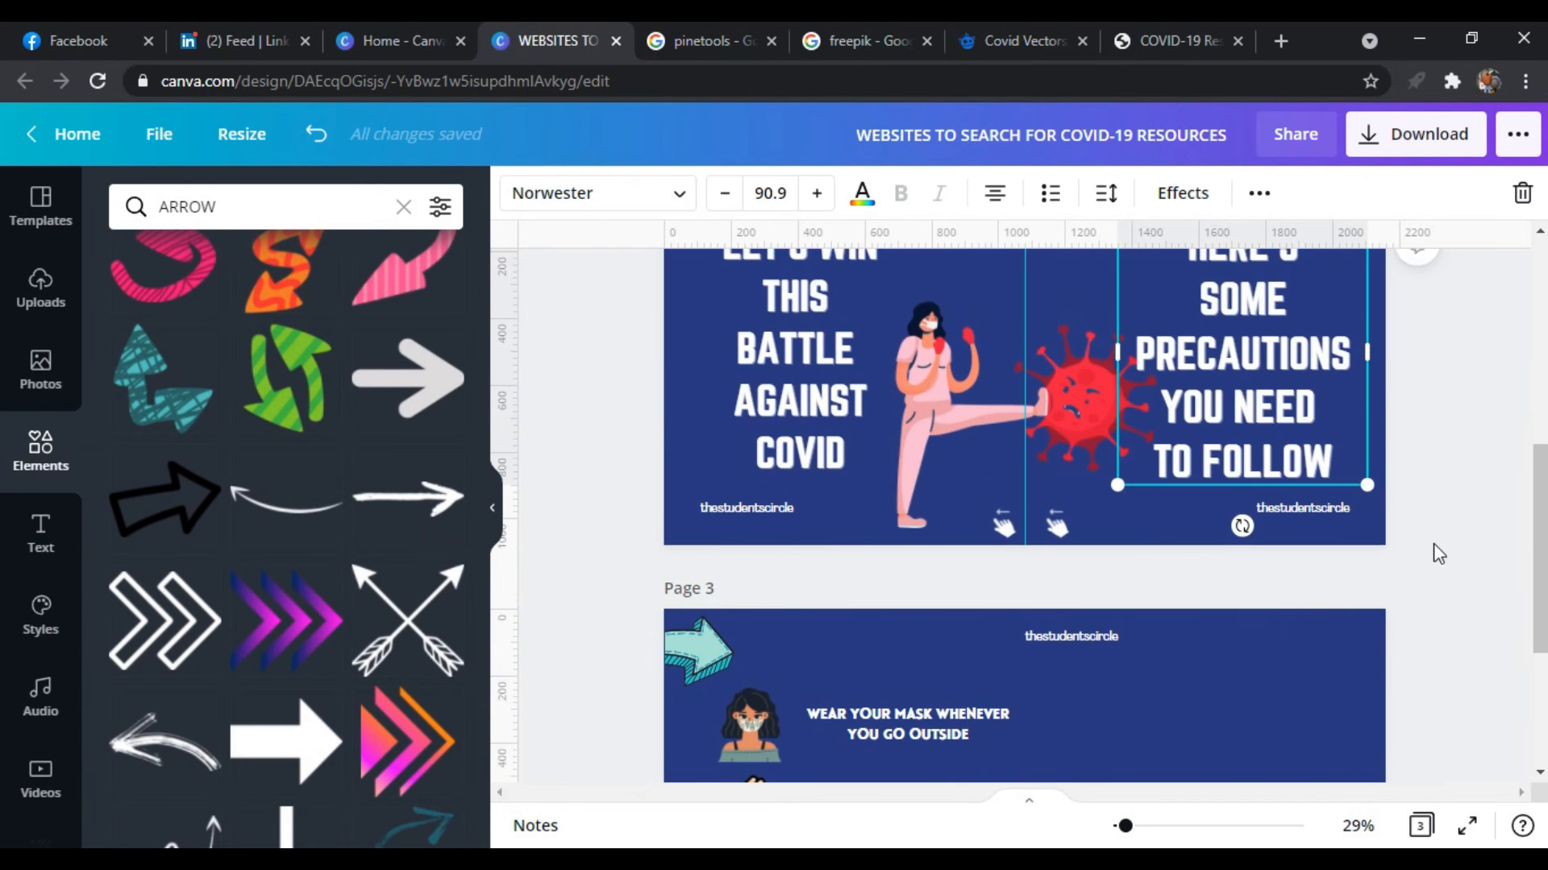
pyautogui.scroll(-3, 1434, 548)
pyautogui.hotkey('ctrl', 'v')
# Change the copied heading to "STAY HOME STAY SAFE" on two lines and move it lower on page 3's right half
pyautogui.doubleClick(1344, 624)
pyautogui.moveTo(1346, 623); pyautogui.dragTo(1099, 424)
pyautogui.write('SAT')
pyautogui.press('BackSpace')
pyautogui.press('BackSpace')
pyautogui.write('TAY H')
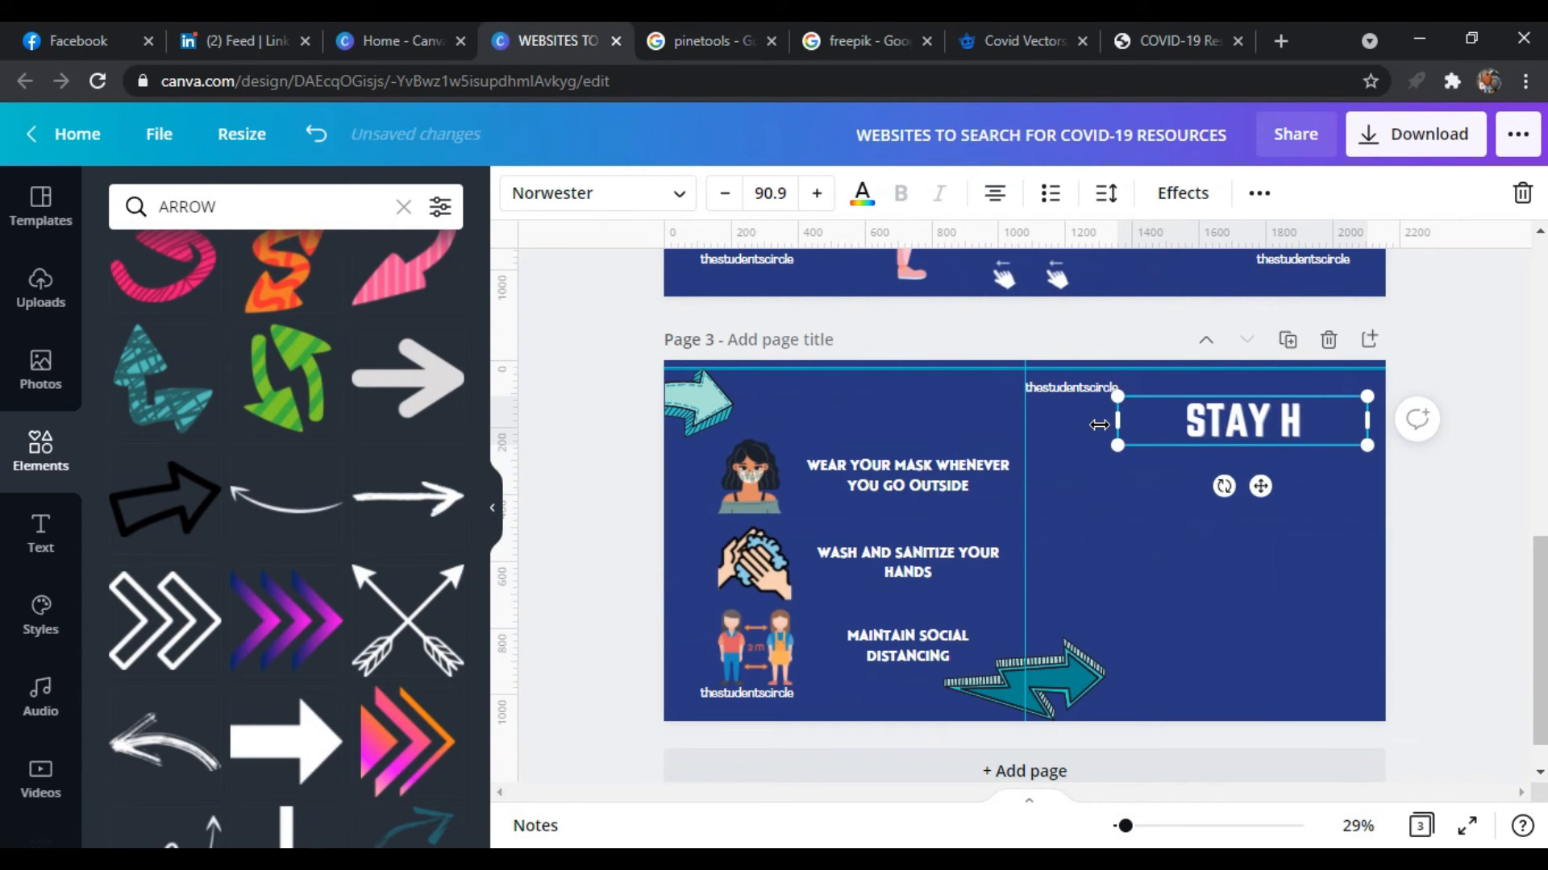
pyautogui.press('BackSpace')
pyautogui.press('Return')
pyautogui.press('BackSpace')
pyautogui.press('BackSpace')
pyautogui.press('Return')
pyautogui.write('HOME')
pyautogui.press('Return')
pyautogui.write('STAY')
pyautogui.press('Return')
pyautogui.write('SAFE')
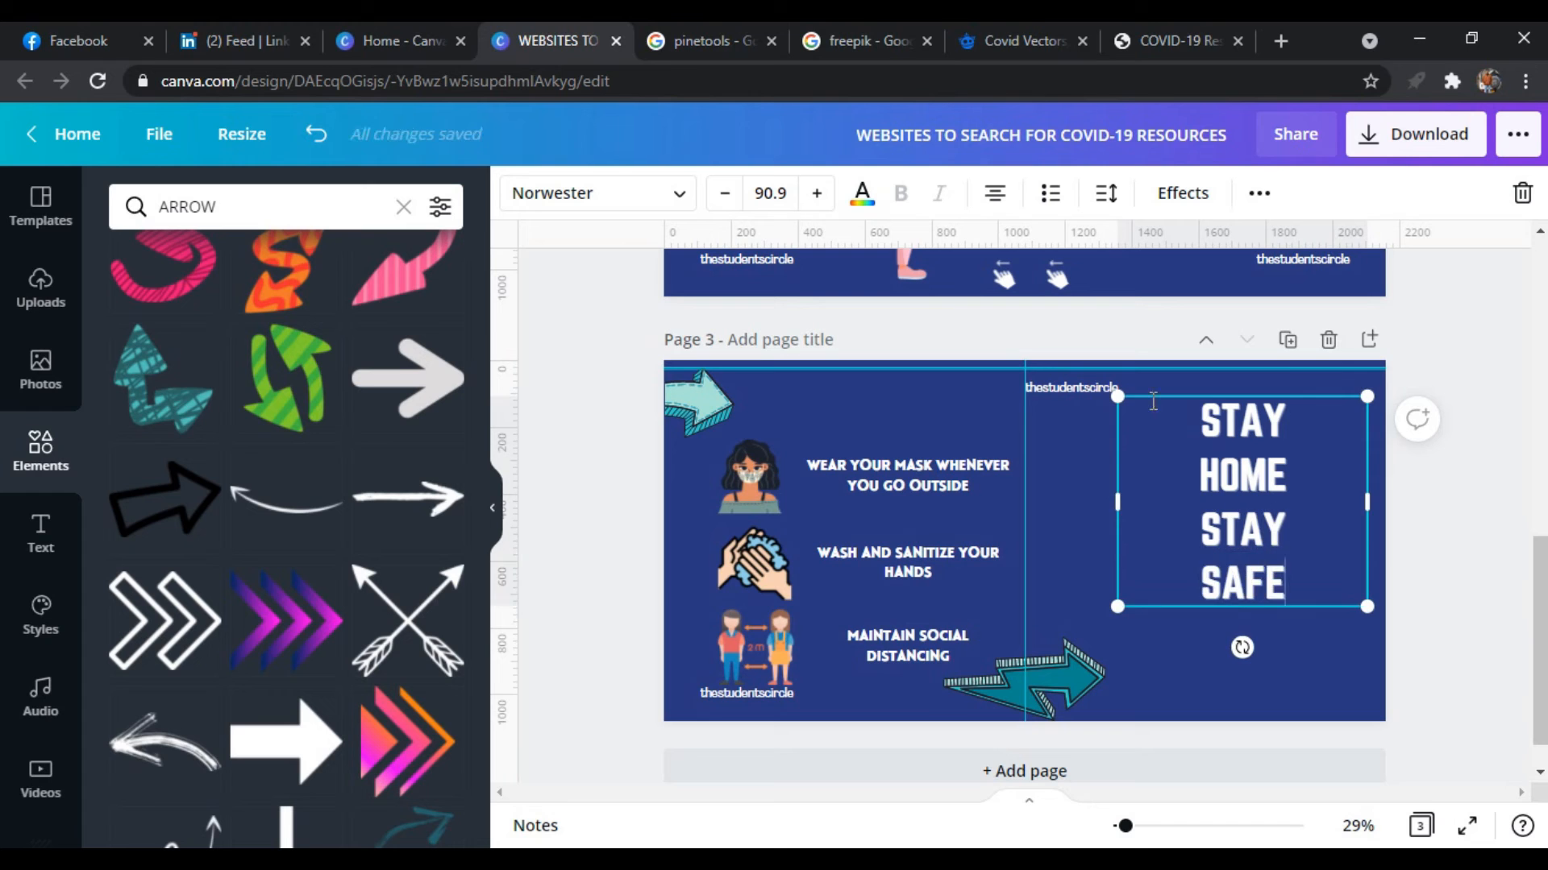
pyautogui.press('BackSpace')
pyautogui.click(1204, 524)
pyautogui.press('BackSpace')
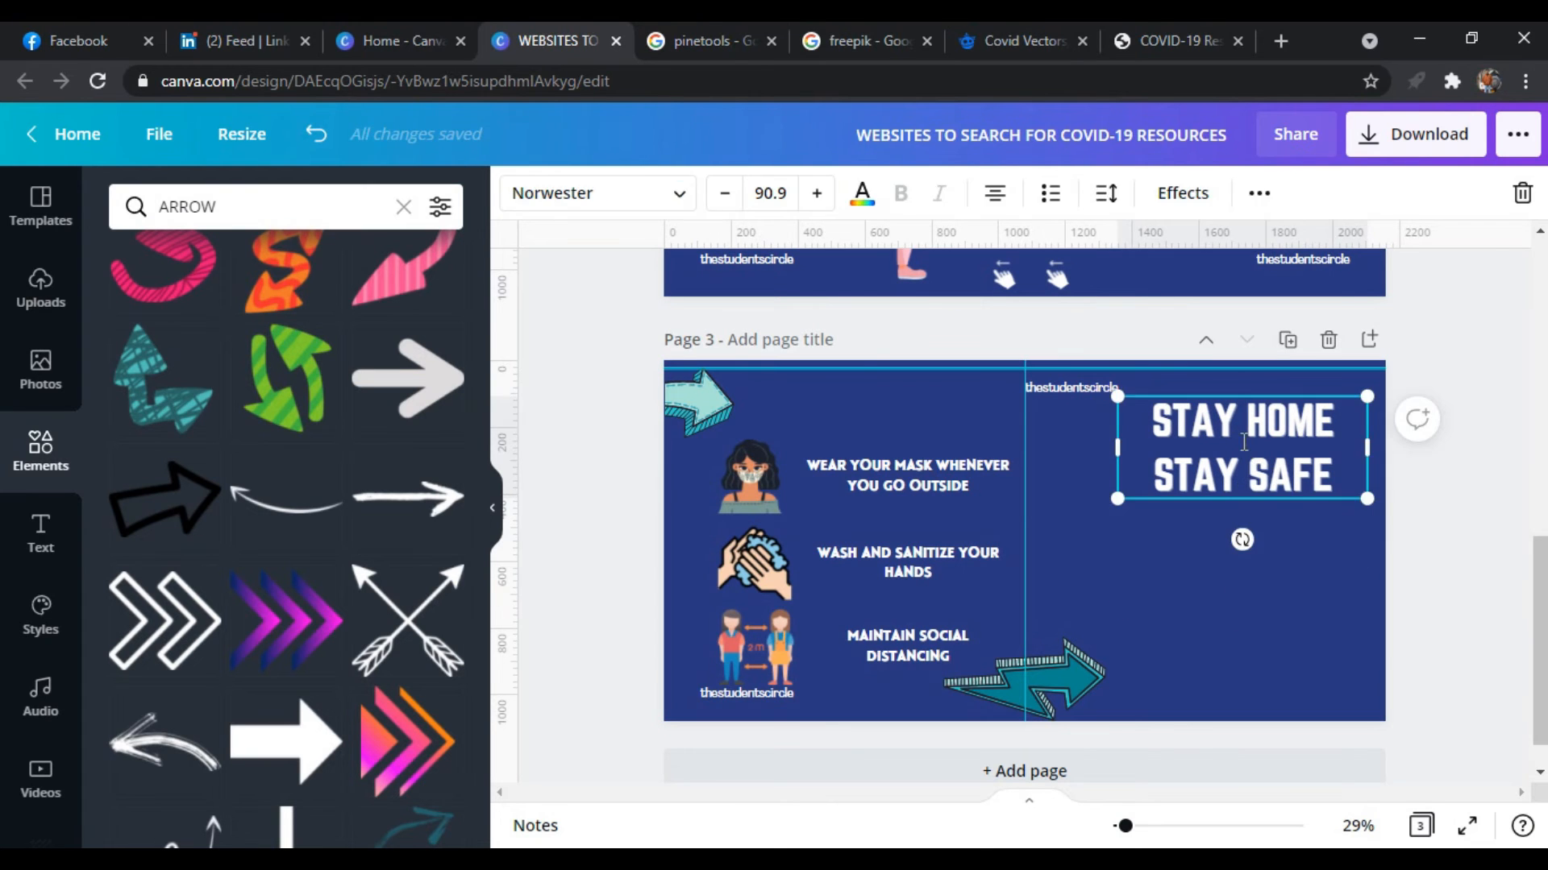
pyautogui.moveTo(1260, 421); pyautogui.dragTo(1242, 524)
# Search the elements library for "COVID-19"
pyautogui.click(1003, 278)
pyautogui.click(889, 709)
pyautogui.scroll(-1, 1463, 584)
pyautogui.doubleClick(242, 204)
pyautogui.write('COVID-19')
pyautogui.press('Return')
# Add the crossed-out green virus graphic above the "STAY HOME STAY SAFE" heading and adjust the positions of both
pyautogui.click(165, 419)
pyautogui.moveTo(1051, 524); pyautogui.dragTo(1252, 404)
pyautogui.moveTo(1217, 371); pyautogui.dragTo(1233, 422)
pyautogui.moveTo(1288, 522); pyautogui.dragTo(1288, 539)
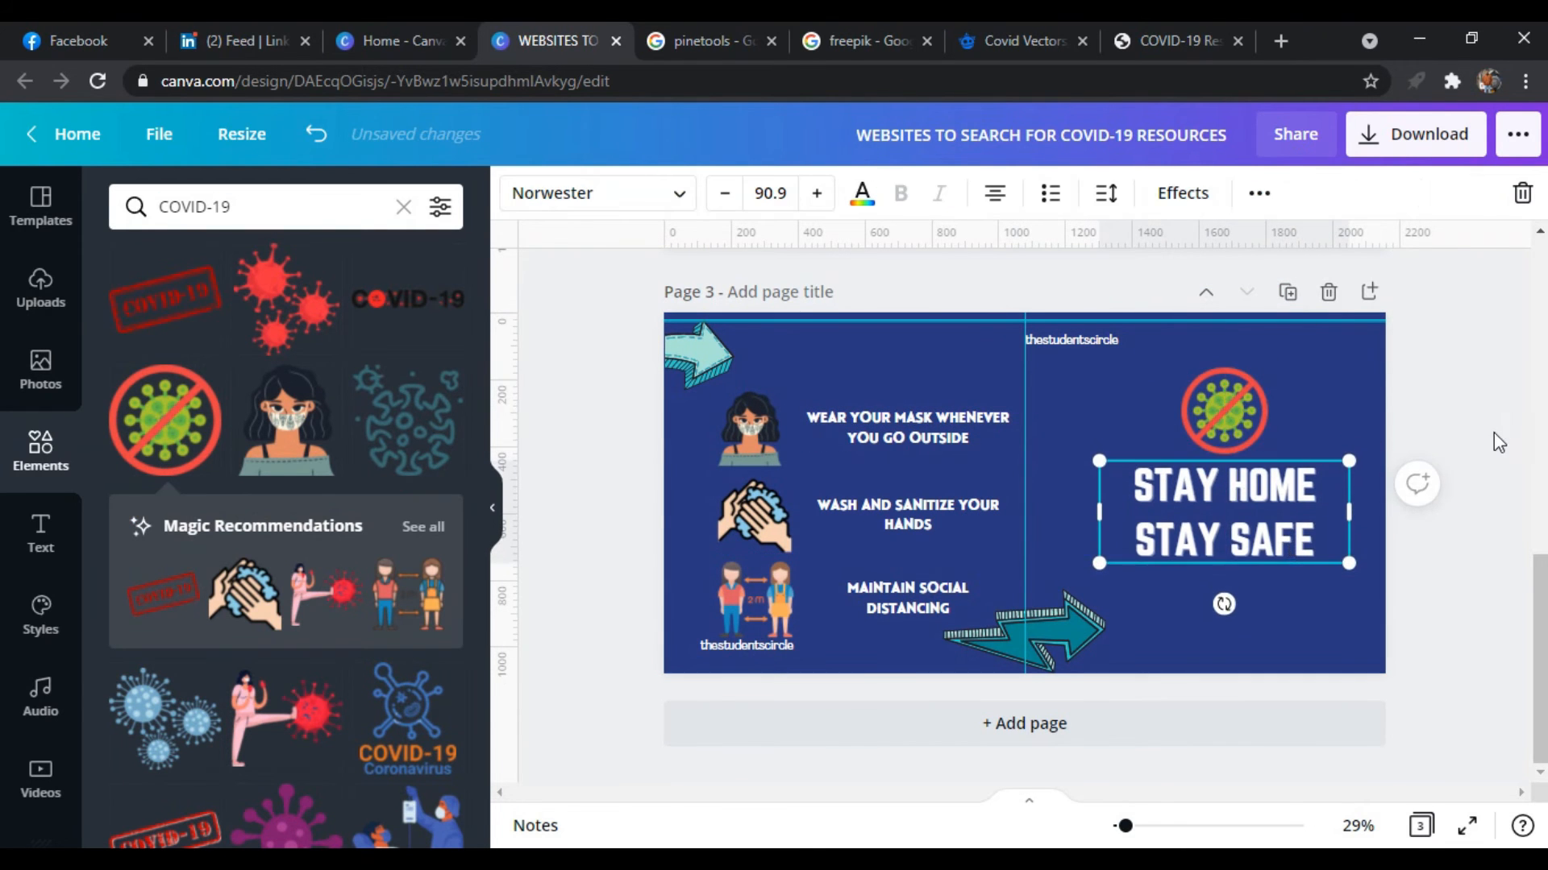
# Download the design with all three pages selected
pyautogui.click(1416, 134)
pyautogui.click(1342, 558)
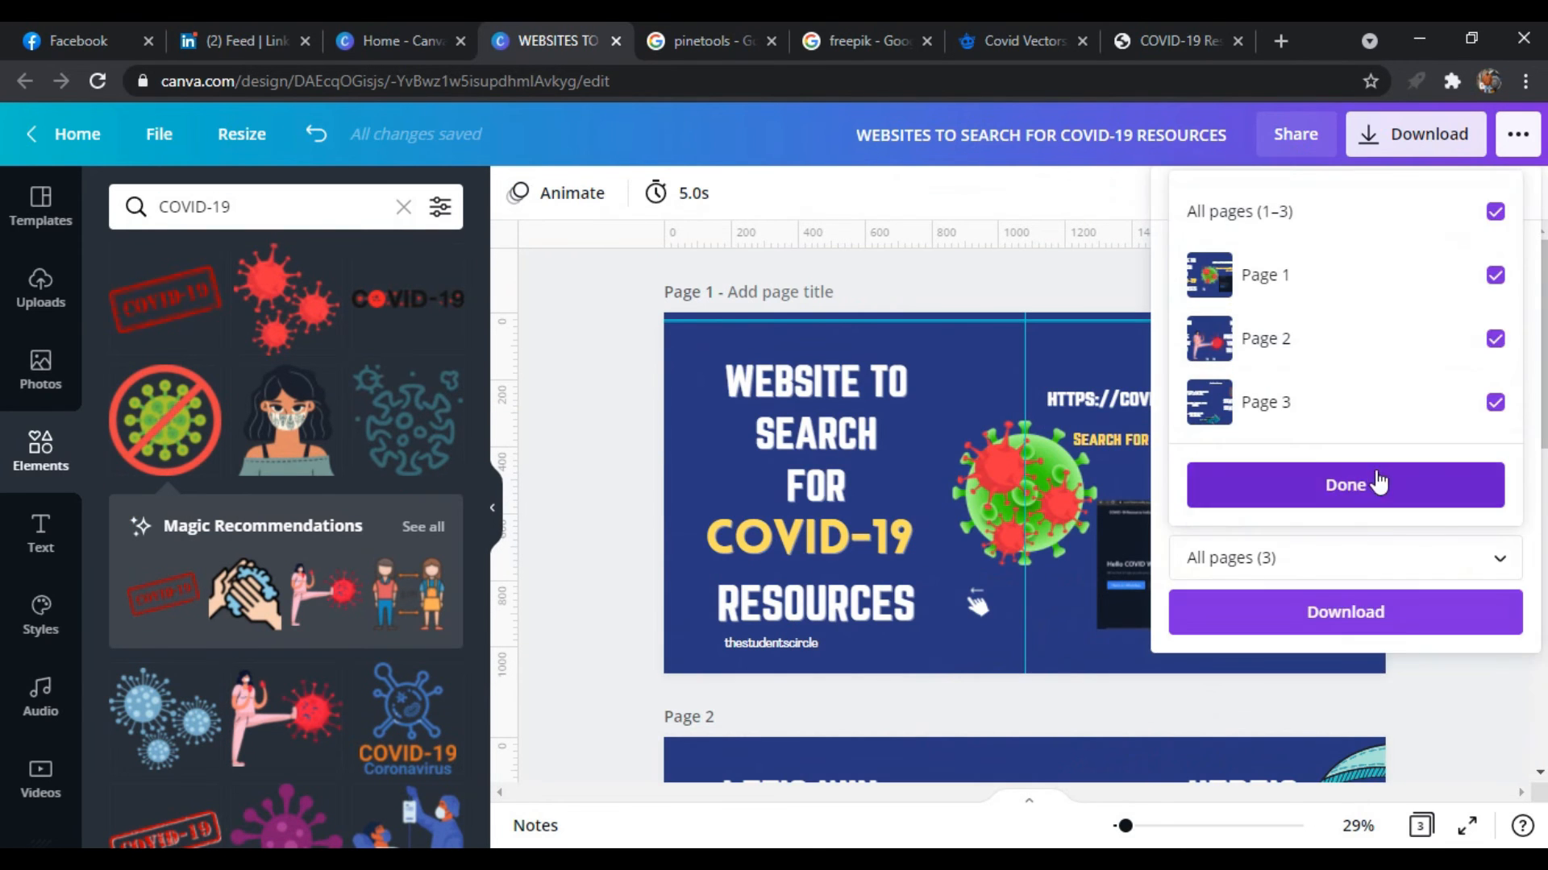
pyautogui.click(1378, 481)
pyautogui.click(1395, 629)
pyautogui.click(619, 619)
# Show the downloaded zip in the Downloads folder and extract it there
pyautogui.click(242, 818)
pyautogui.click(298, 740)
pyautogui.click(738, 239)
pyautogui.click(996, 232)
pyautogui.rightClick(996, 234)
pyautogui.click(1088, 331)
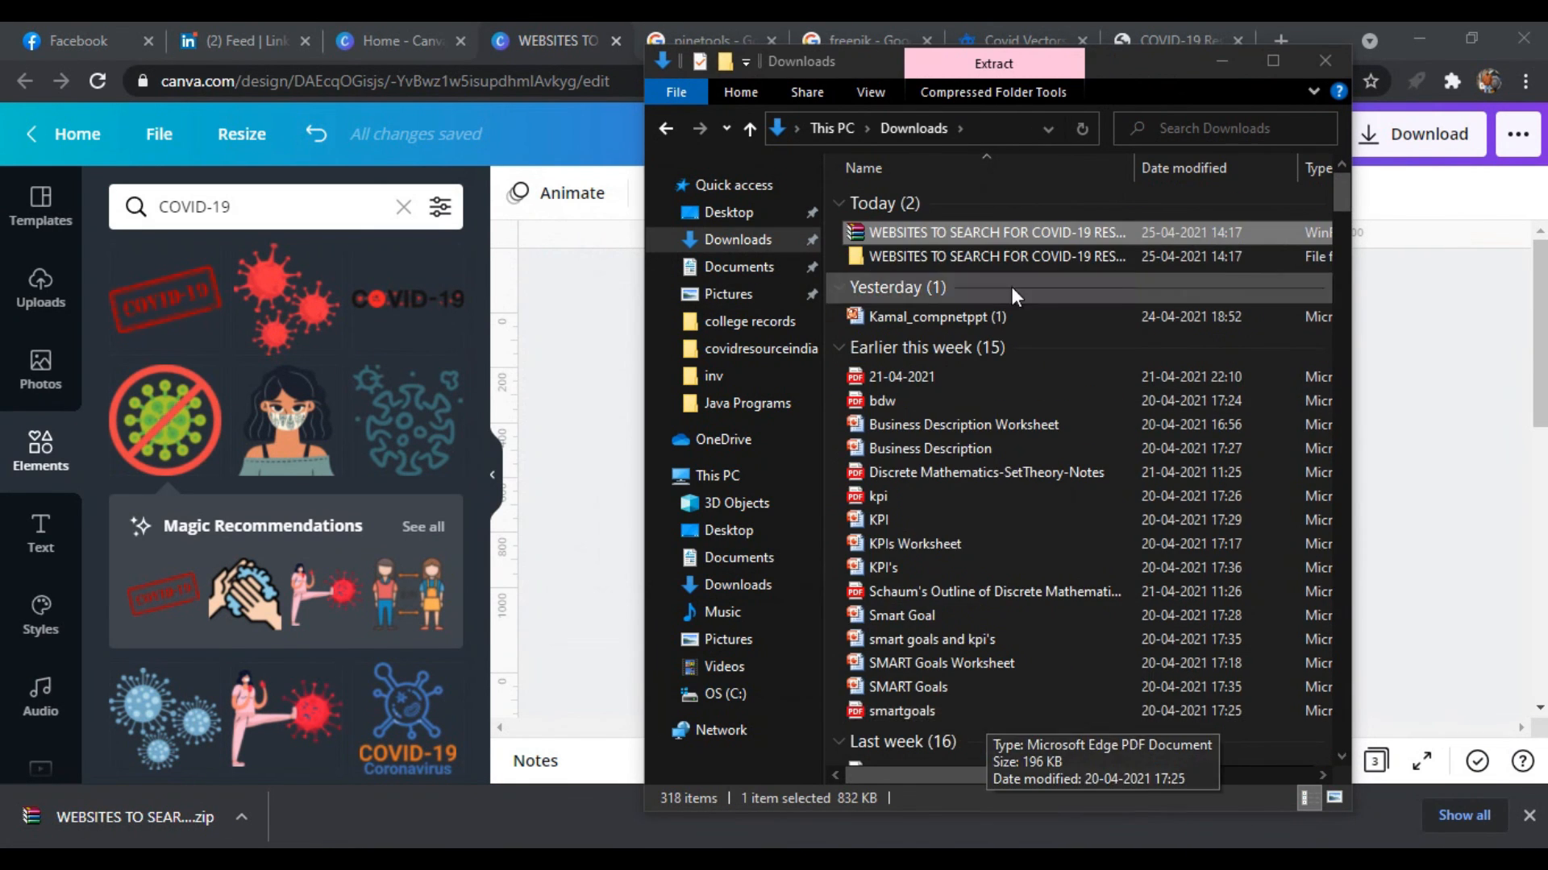
# Open 1.png from the extracted folder to review the exported first page, and close the viewer
pyautogui.doubleClick(967, 249)
pyautogui.doubleClick(868, 279)
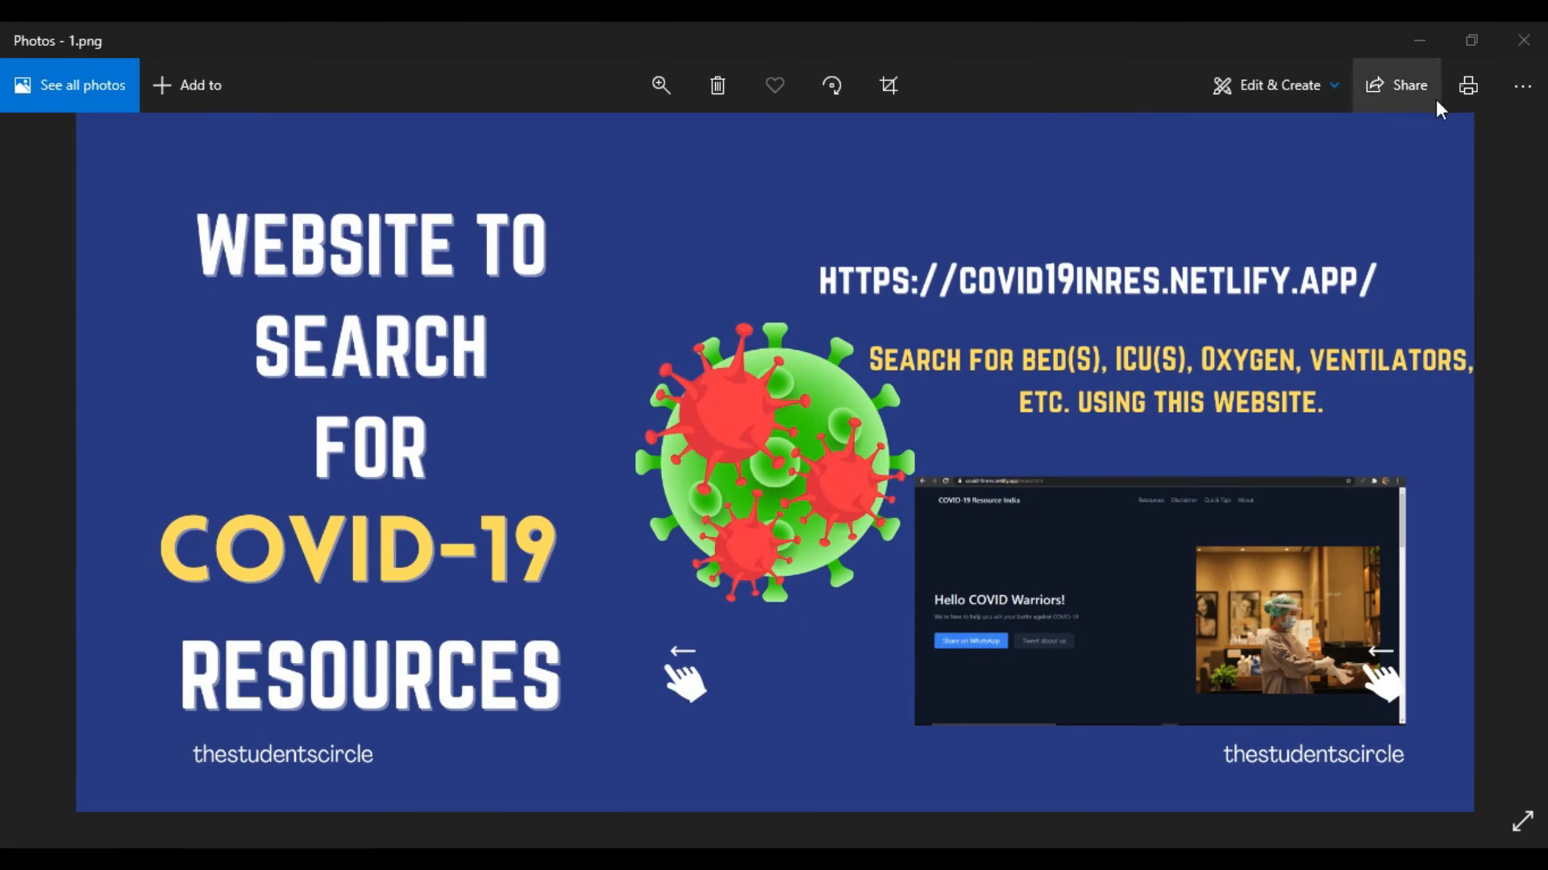
pyautogui.click(1524, 40)
# Switch to the PineTools search results, open Split image online and set the image to split horizontally
pyautogui.click(701, 40)
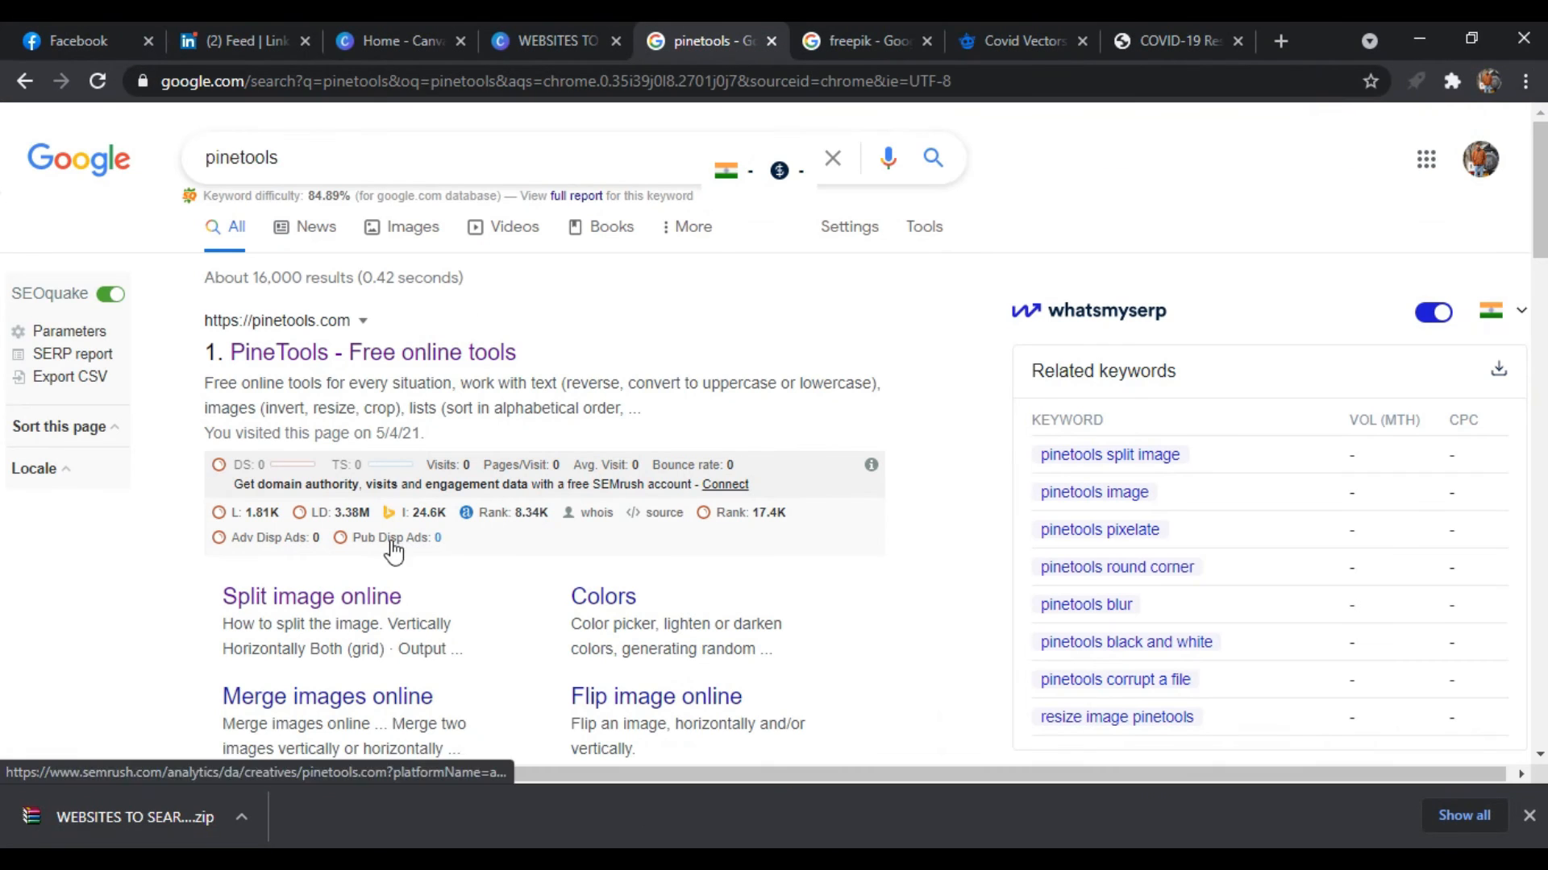
pyautogui.click(284, 606)
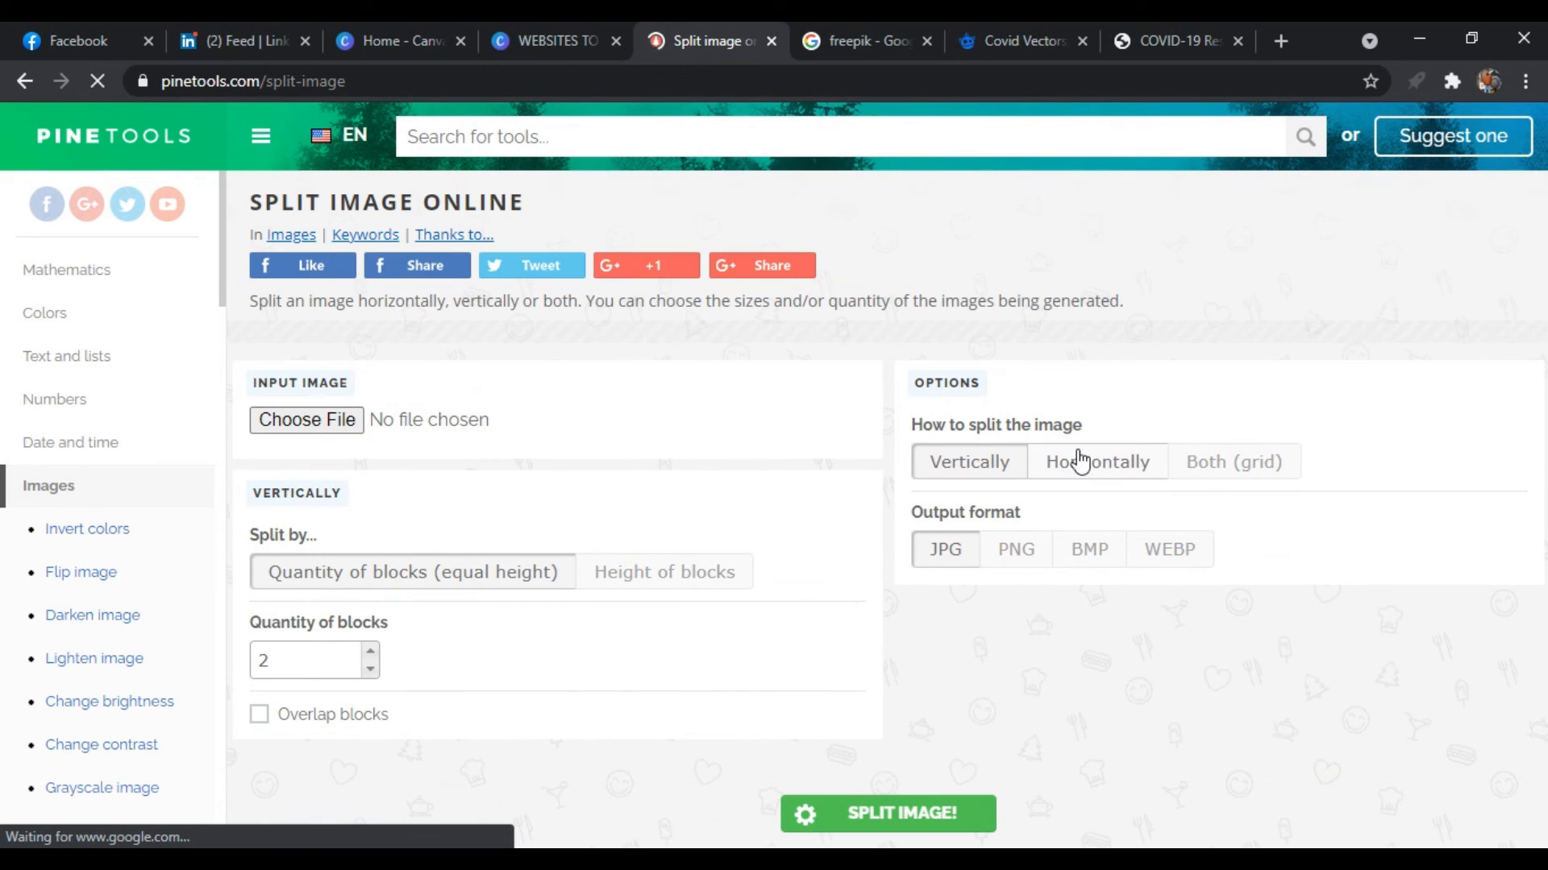
pyautogui.click(1150, 461)
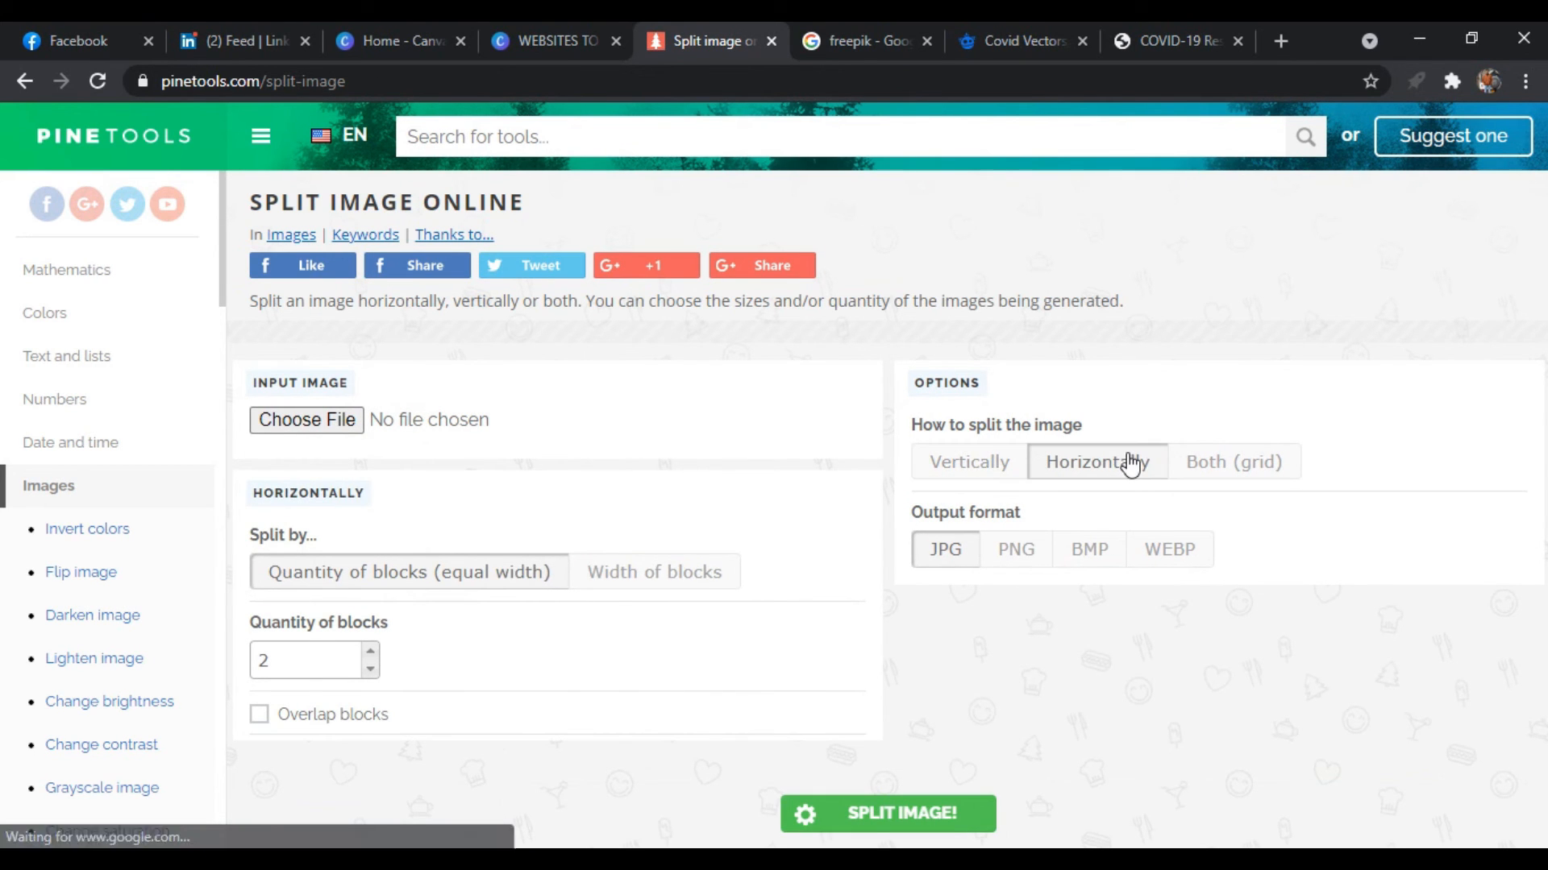
# Set the output format to PNG and load 1.png from the extracted carousel folder in Downloads as the input image
pyautogui.click(1014, 673)
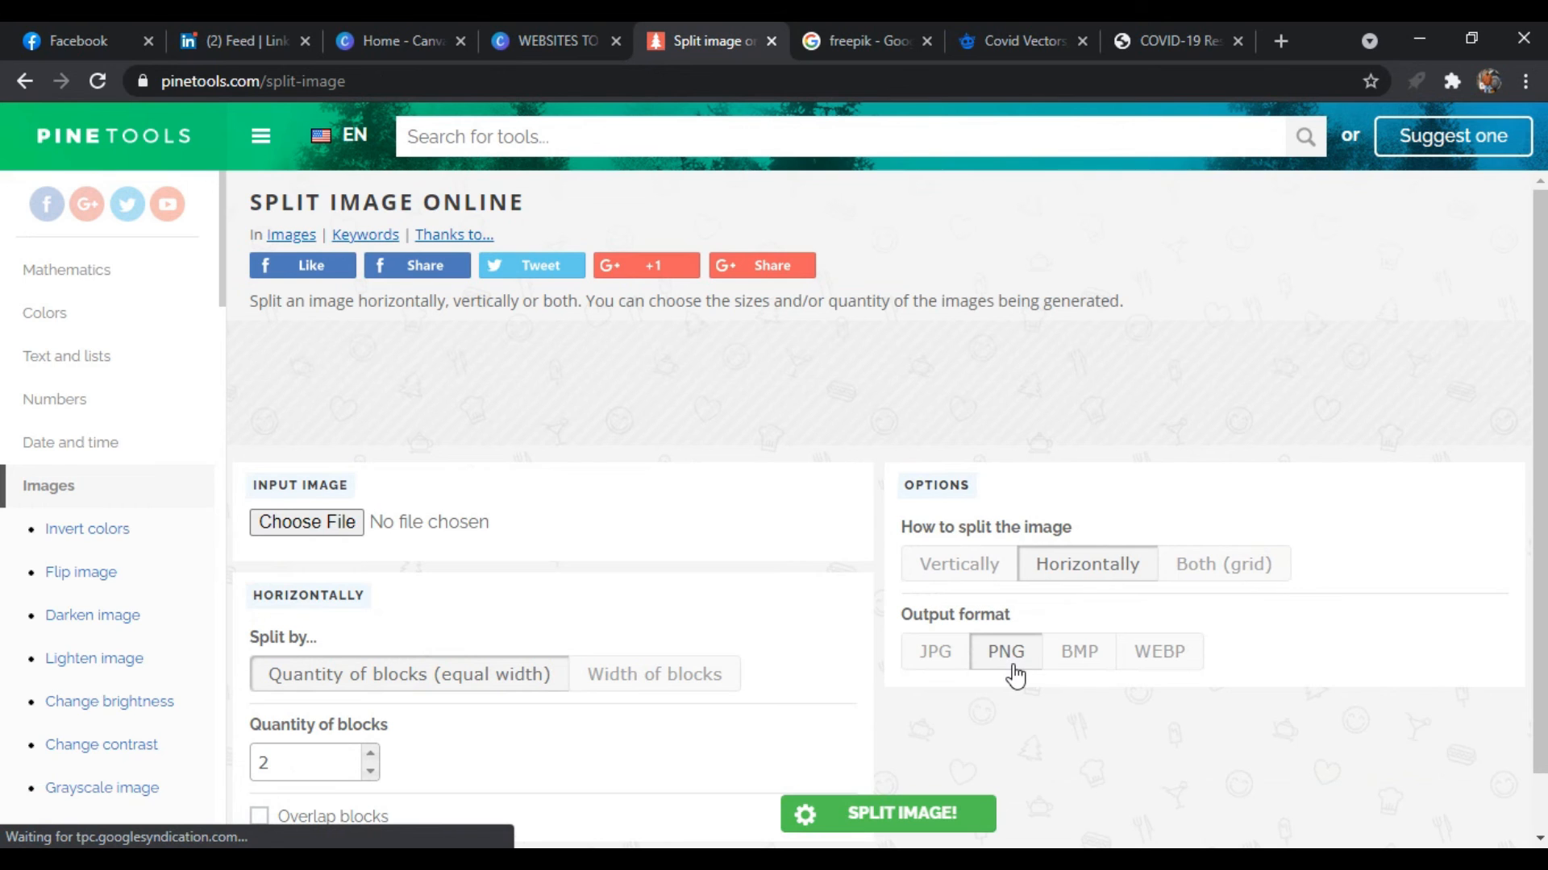
pyautogui.scroll(-1, 618, 635)
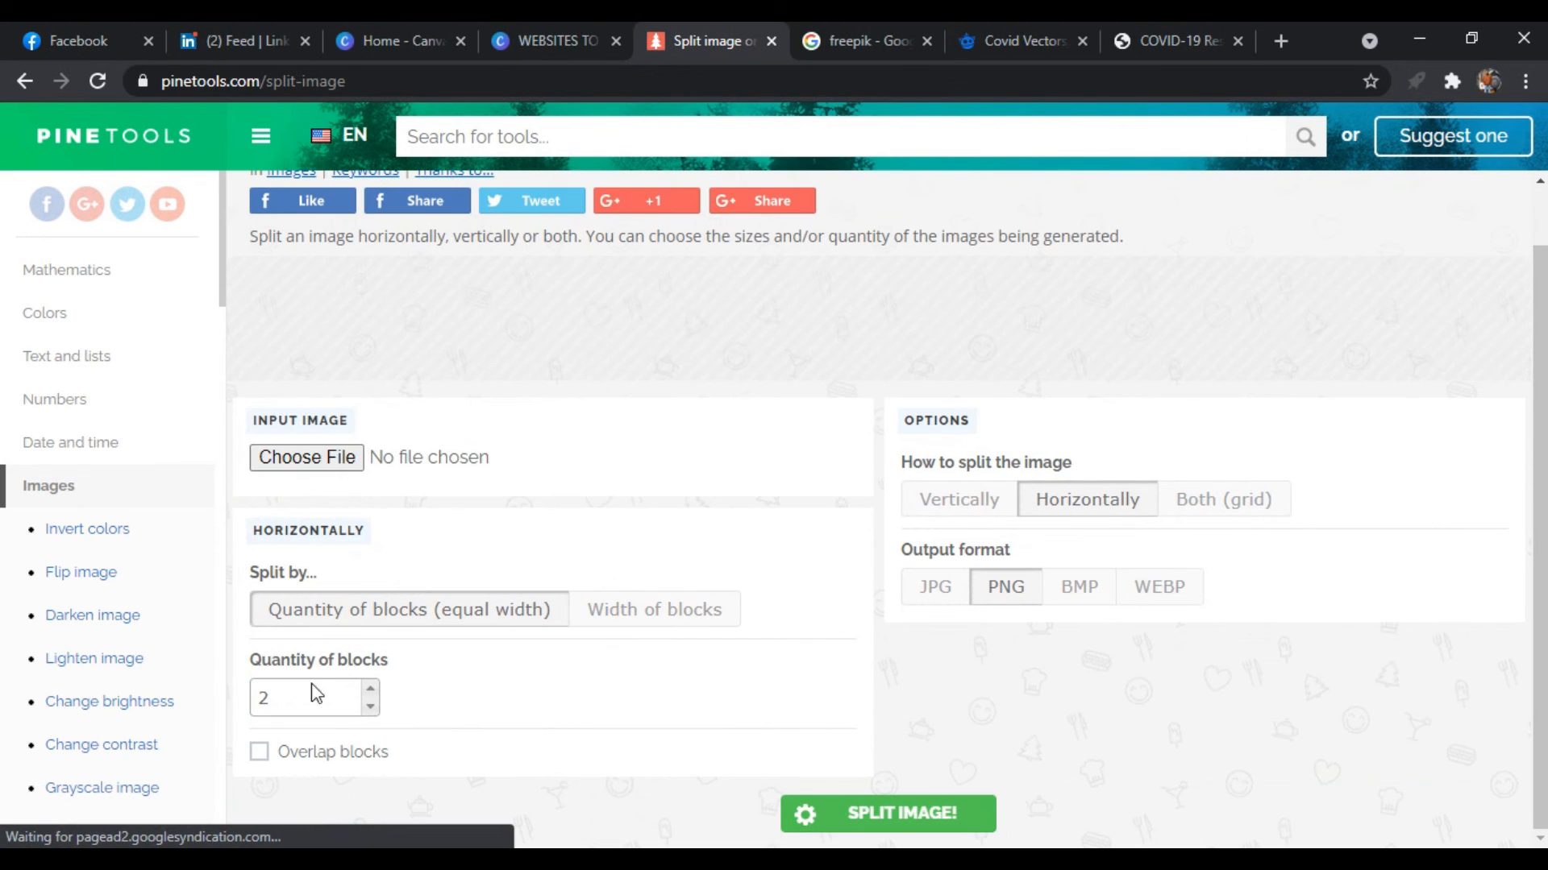
pyautogui.click(351, 466)
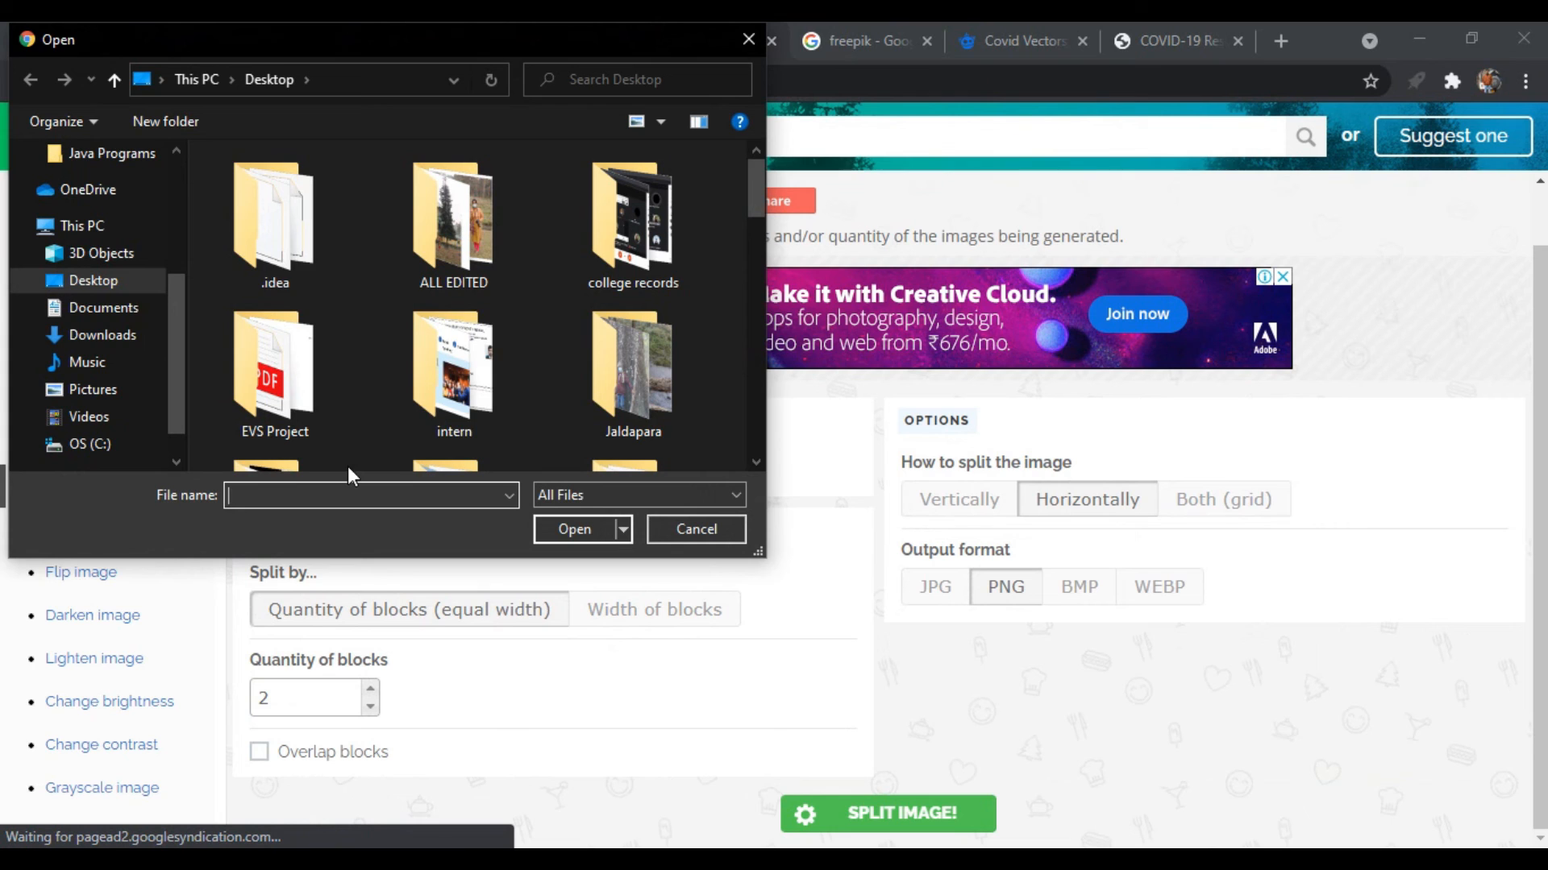
pyautogui.click(129, 334)
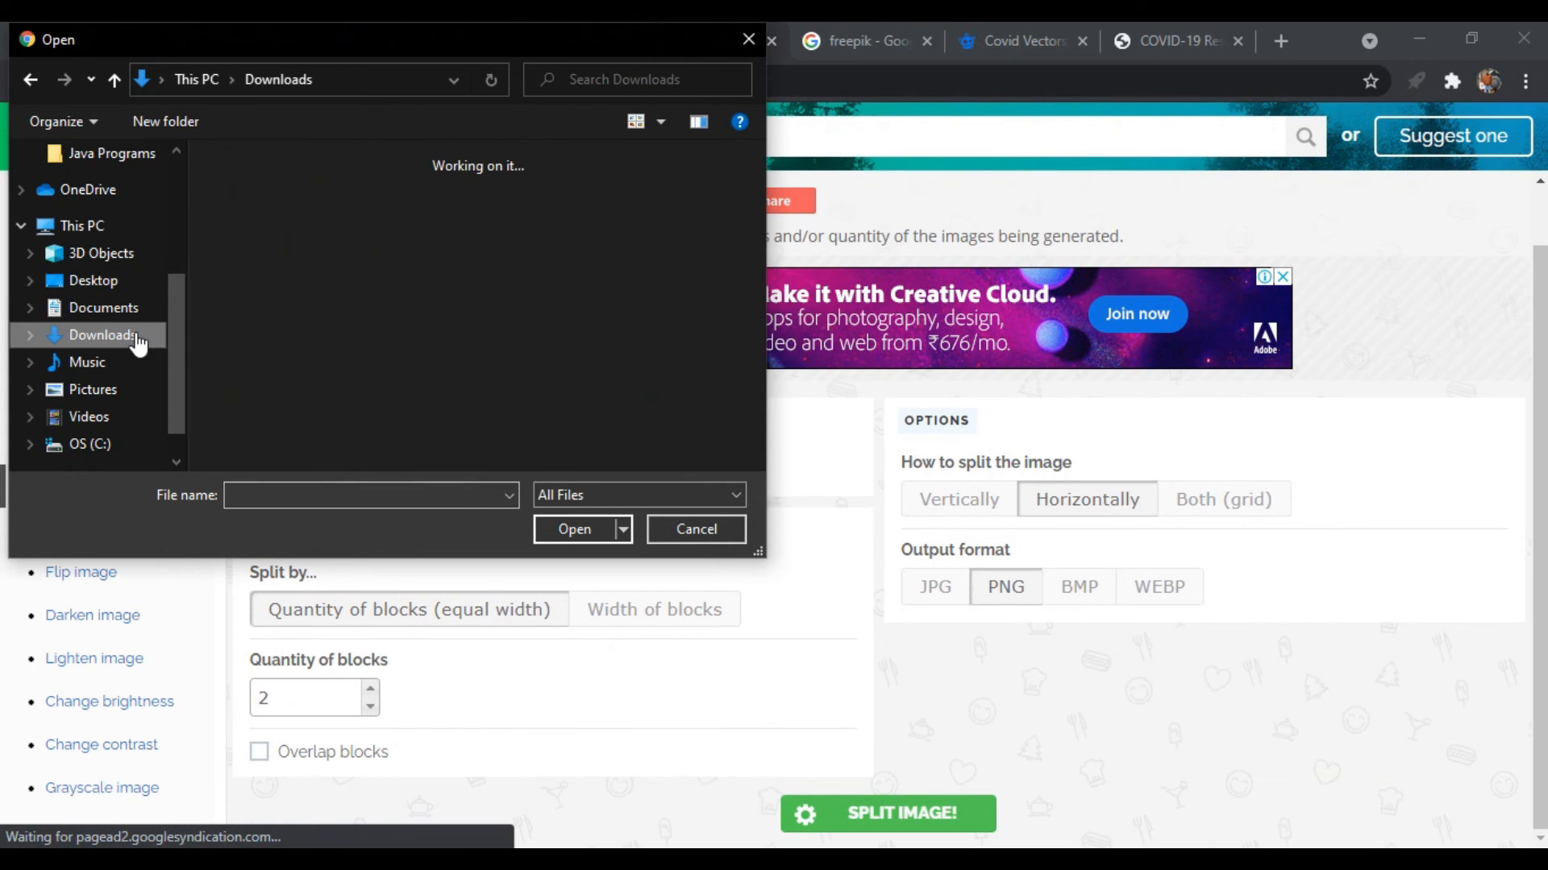
pyautogui.doubleClick(369, 258)
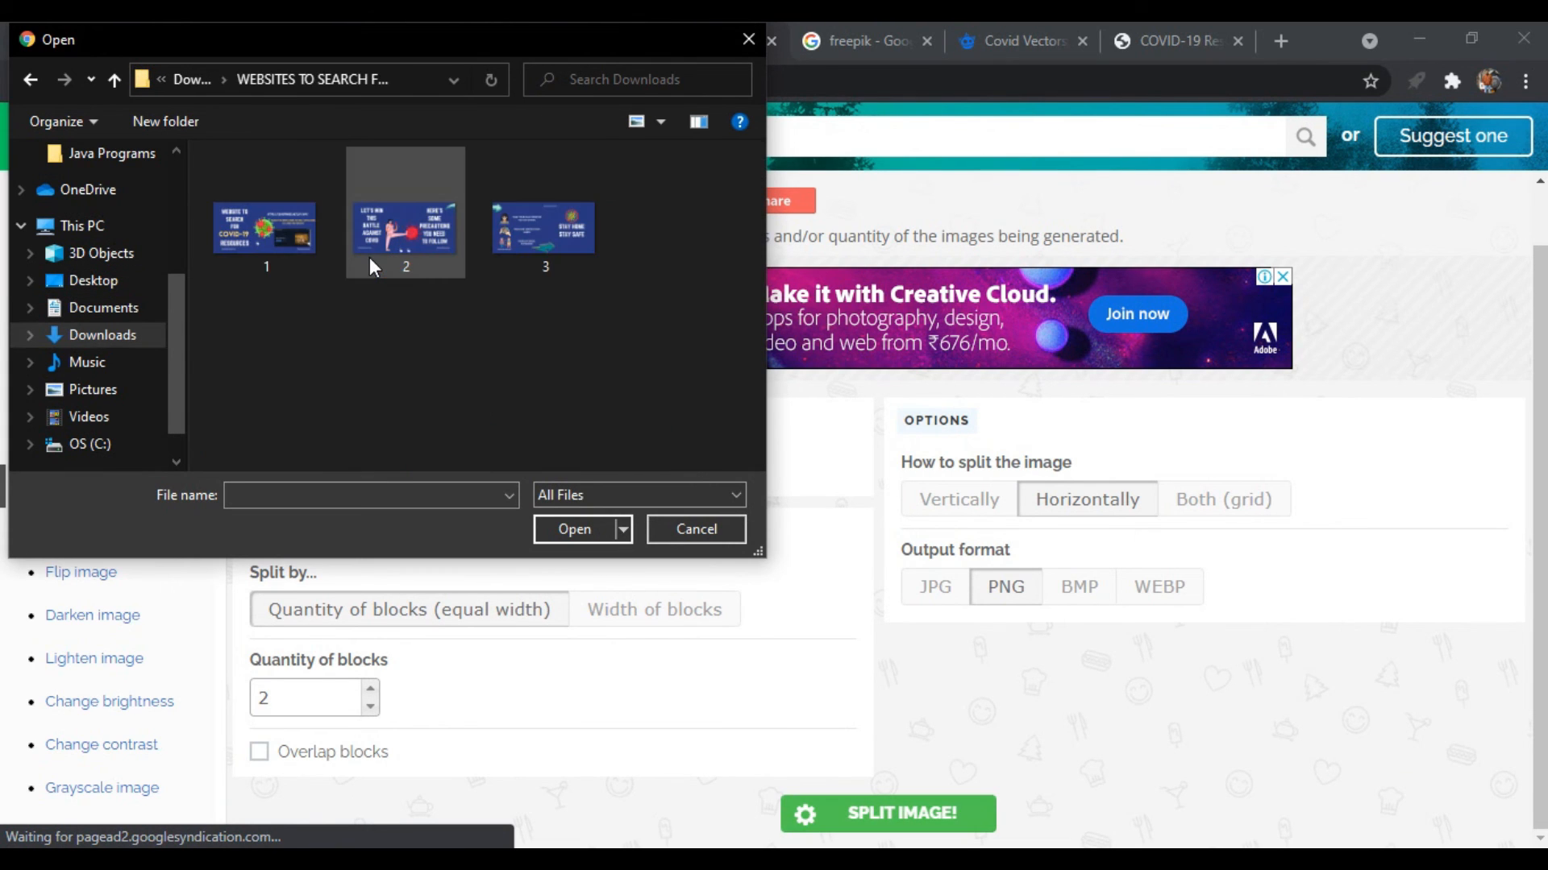
pyautogui.click(235, 257)
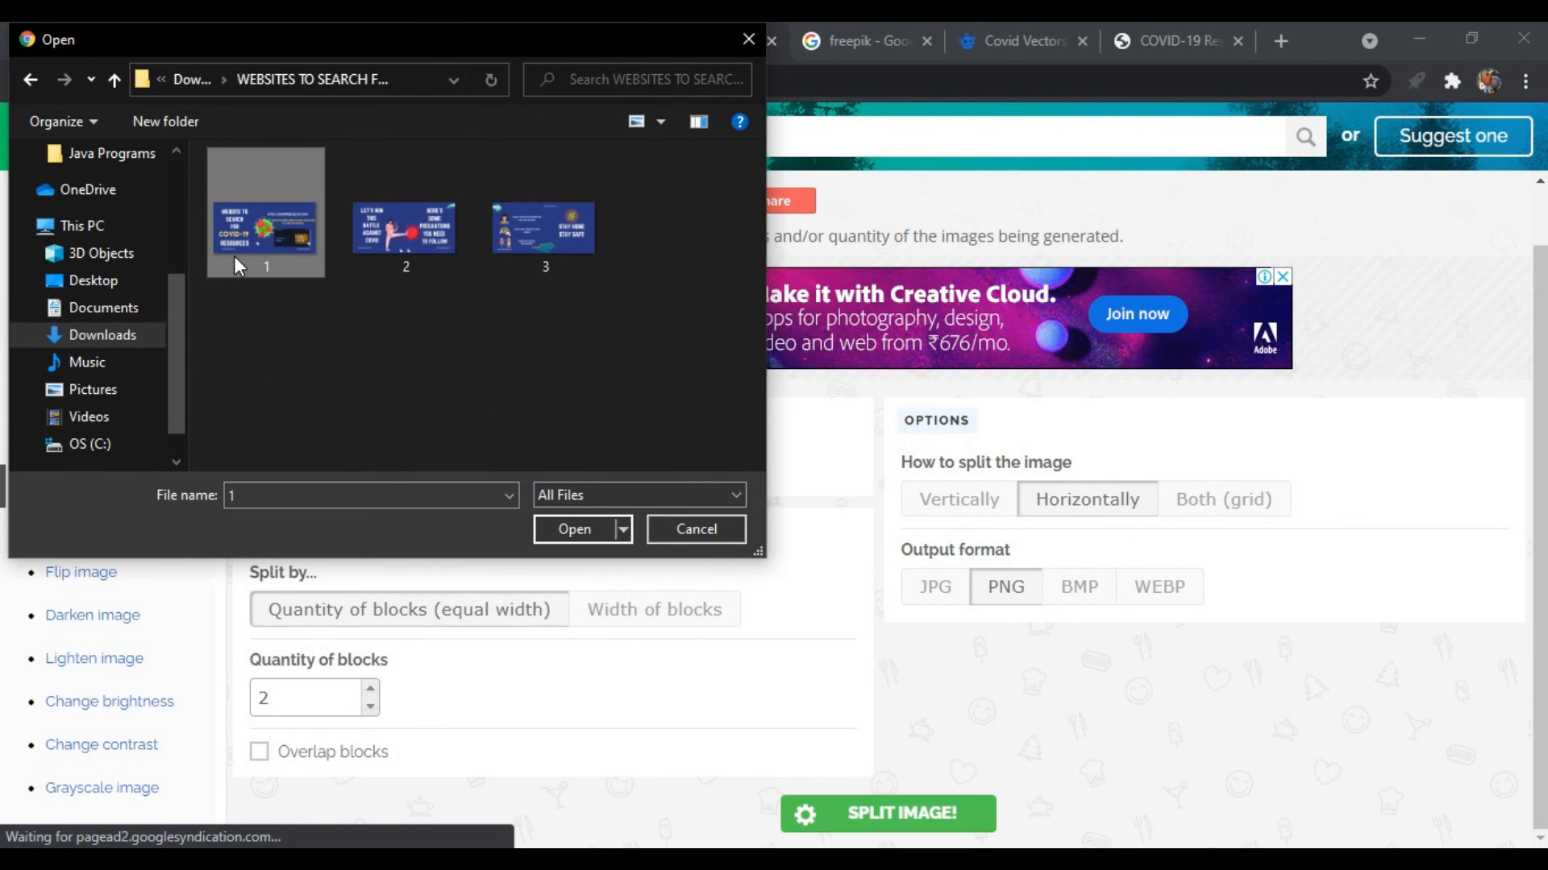
pyautogui.click(539, 529)
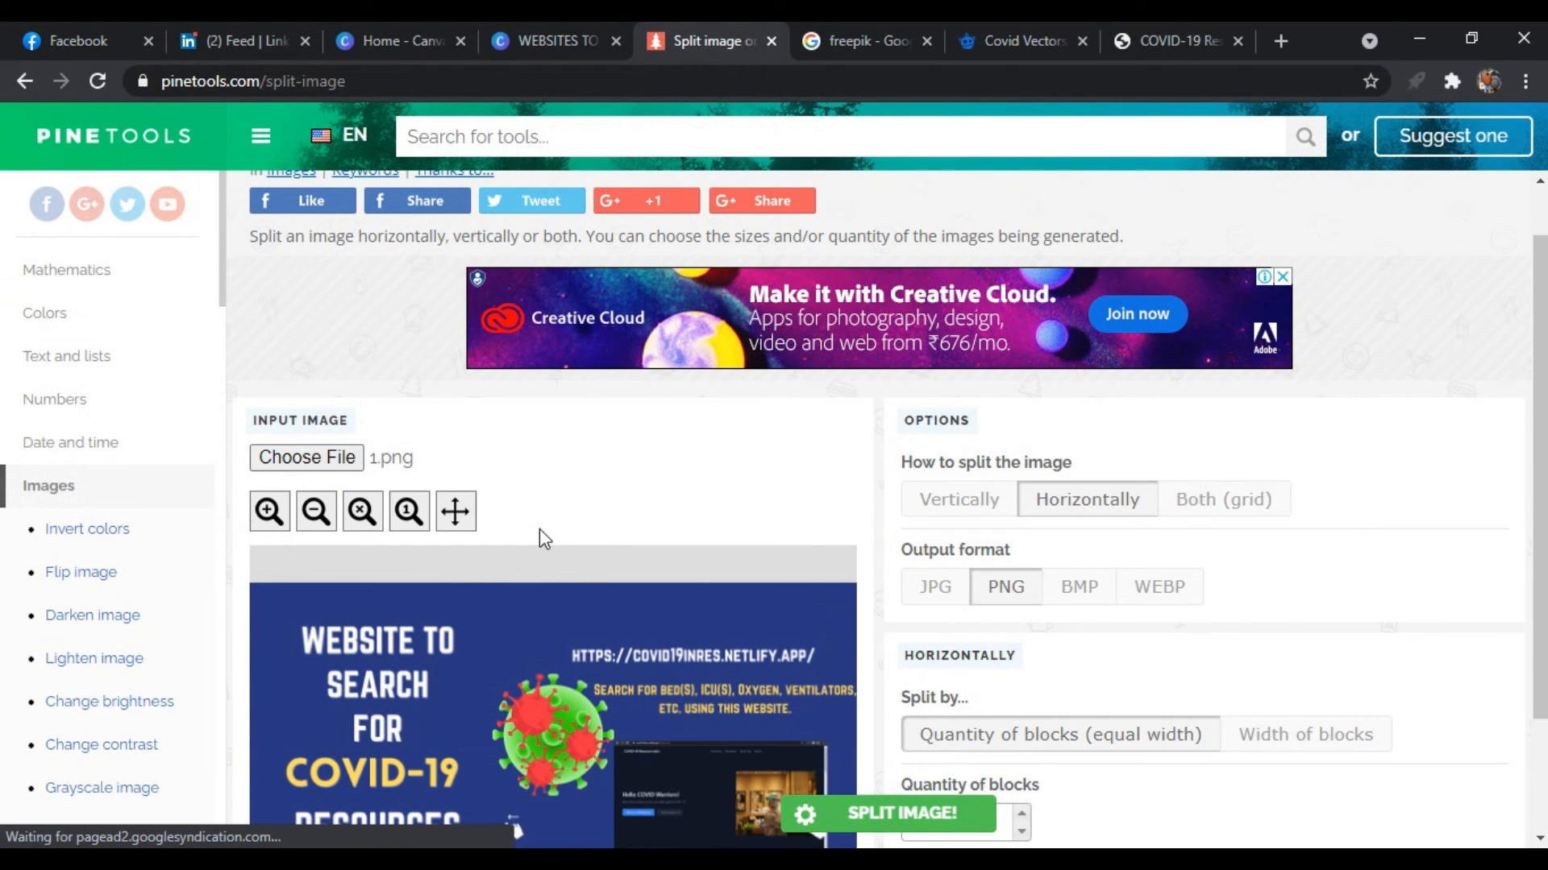
# Split 1.png into 2 equal-width blocks and download both pieces, column 1 and column 2, as PNG
pyautogui.scroll(-2, 562, 572)
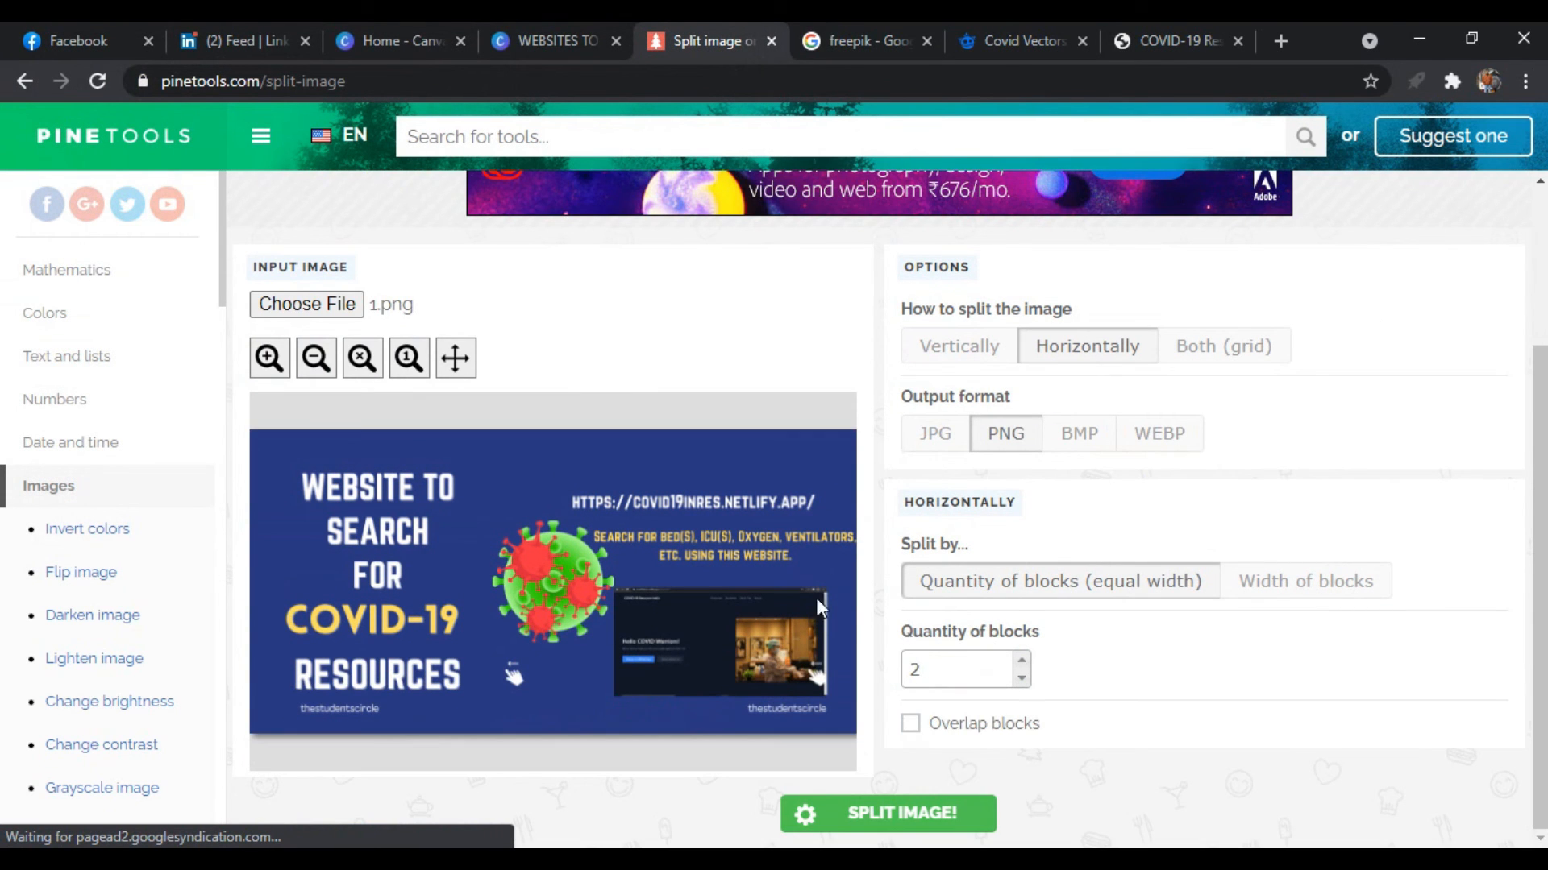
pyautogui.click(935, 818)
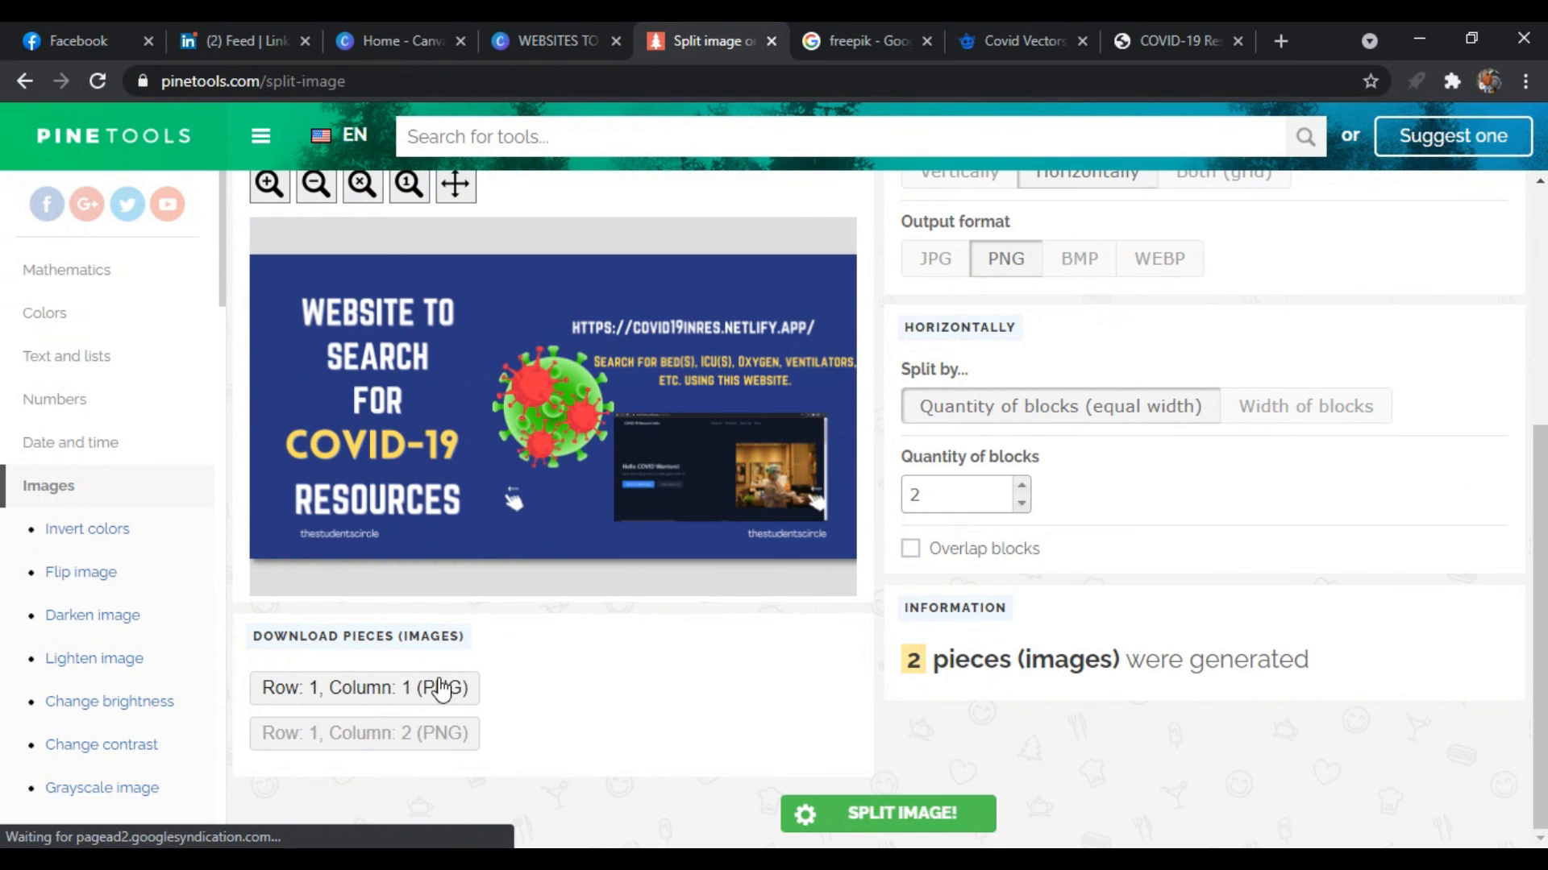
pyautogui.click(442, 691)
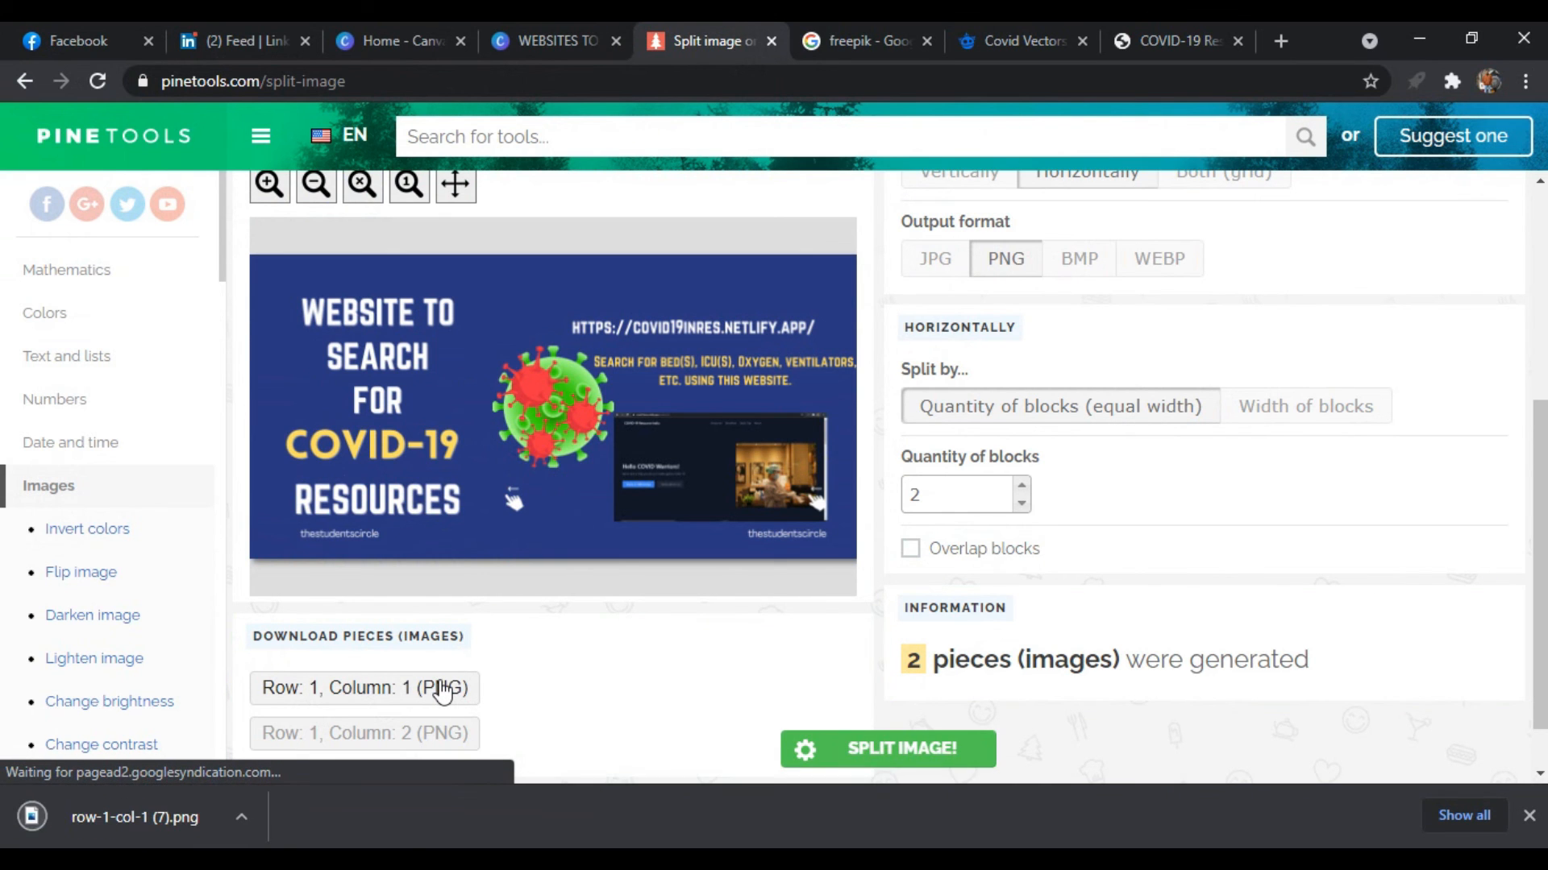
pyautogui.scroll(-1, 521, 701)
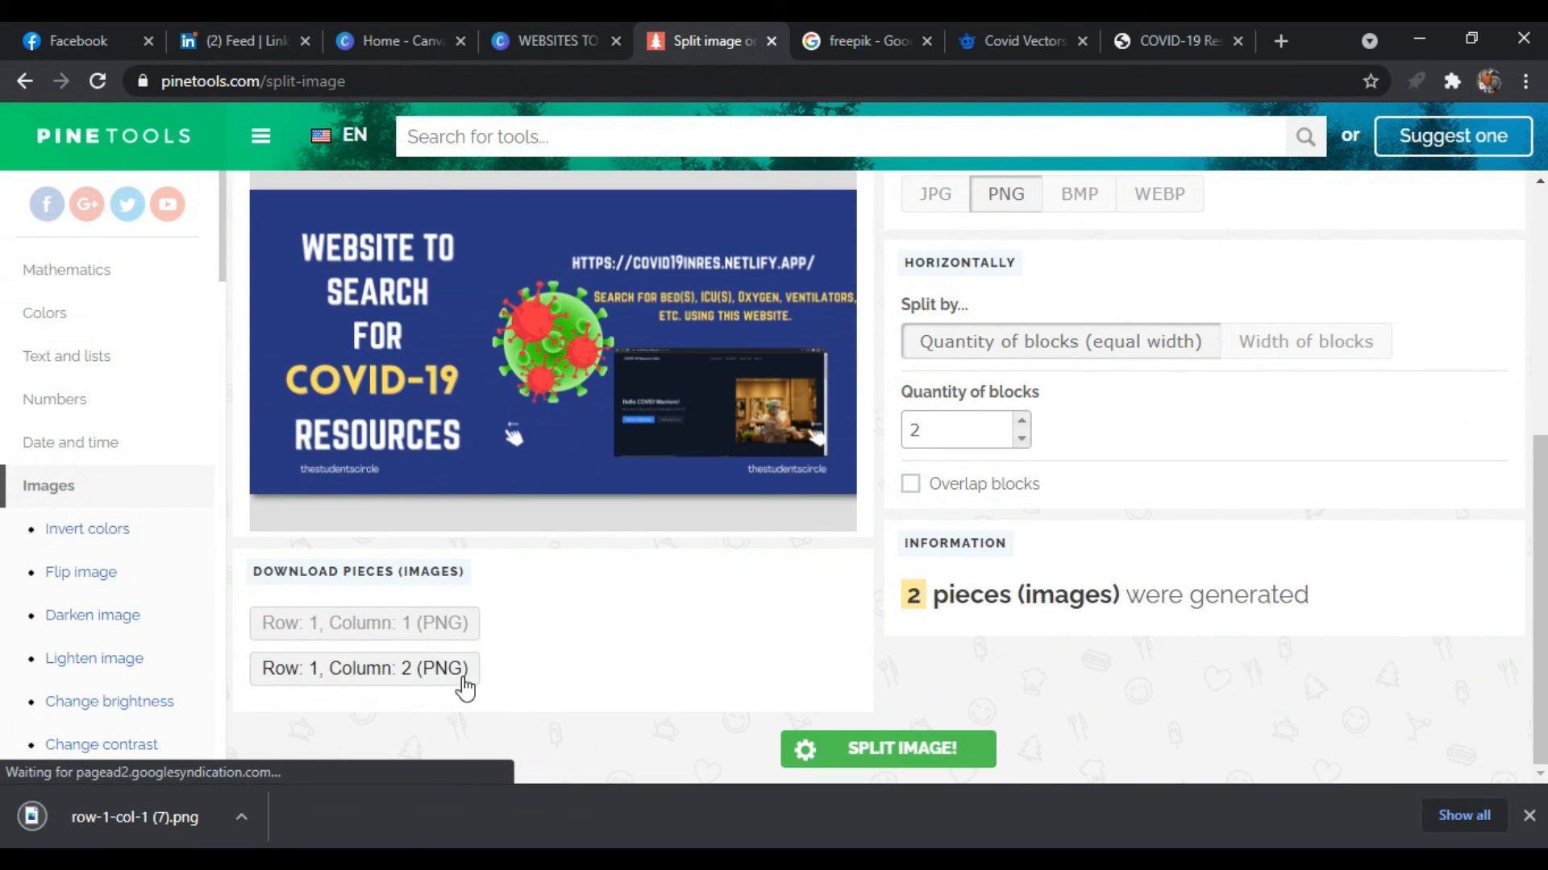
pyautogui.click(461, 677)
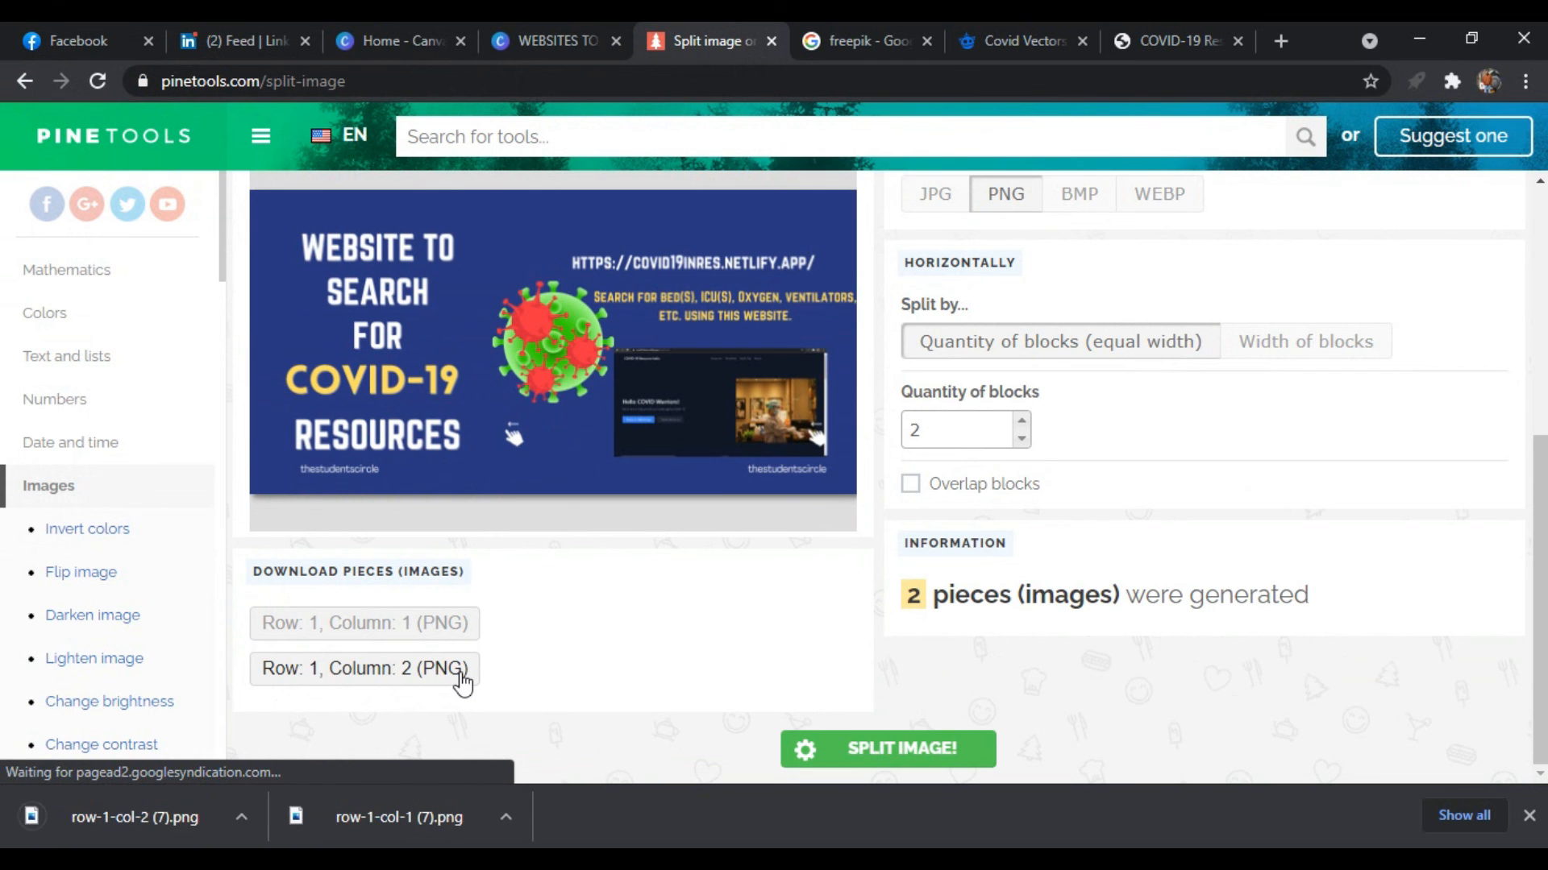
# Open the downloaded row-1-col-1 (7).png and row-1-col-2 (7).png in turn to review both halves, closing the viewer after each
pyautogui.click(510, 815)
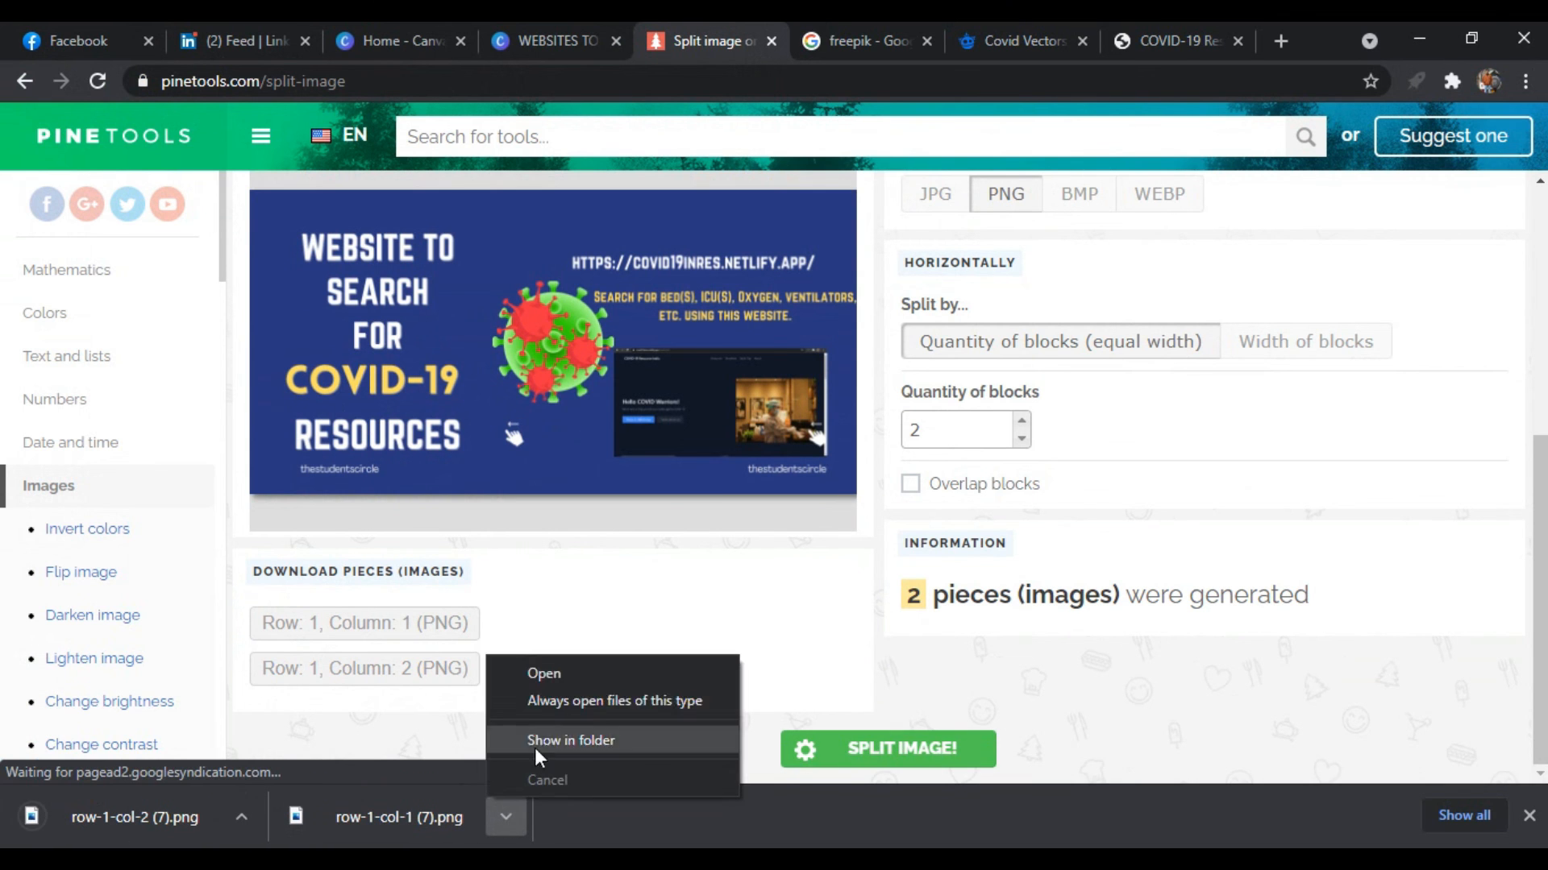
pyautogui.click(558, 675)
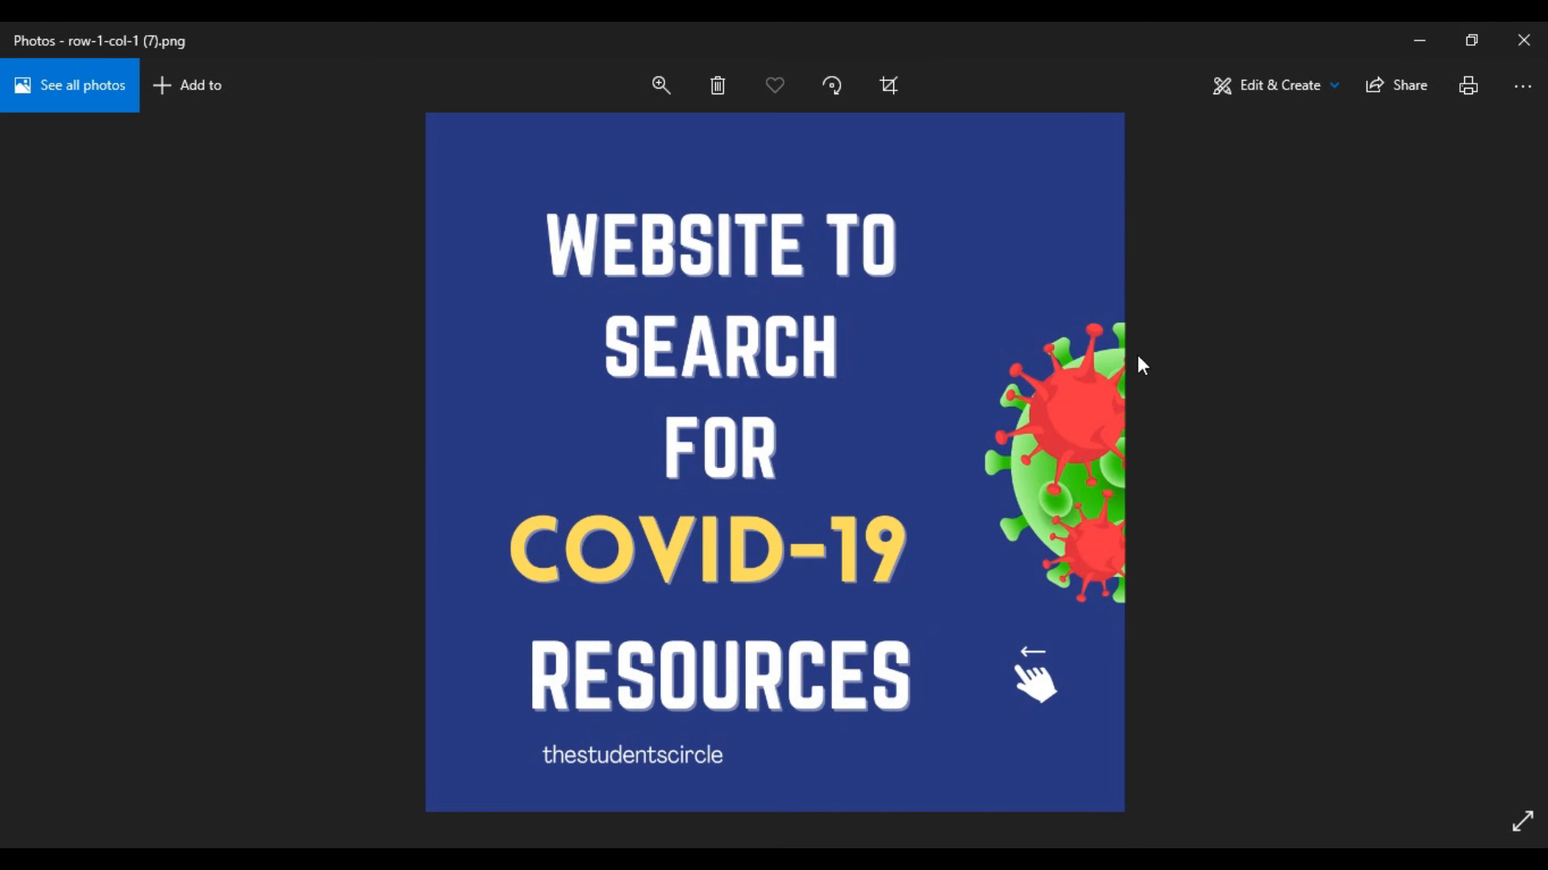
pyautogui.click(1542, 41)
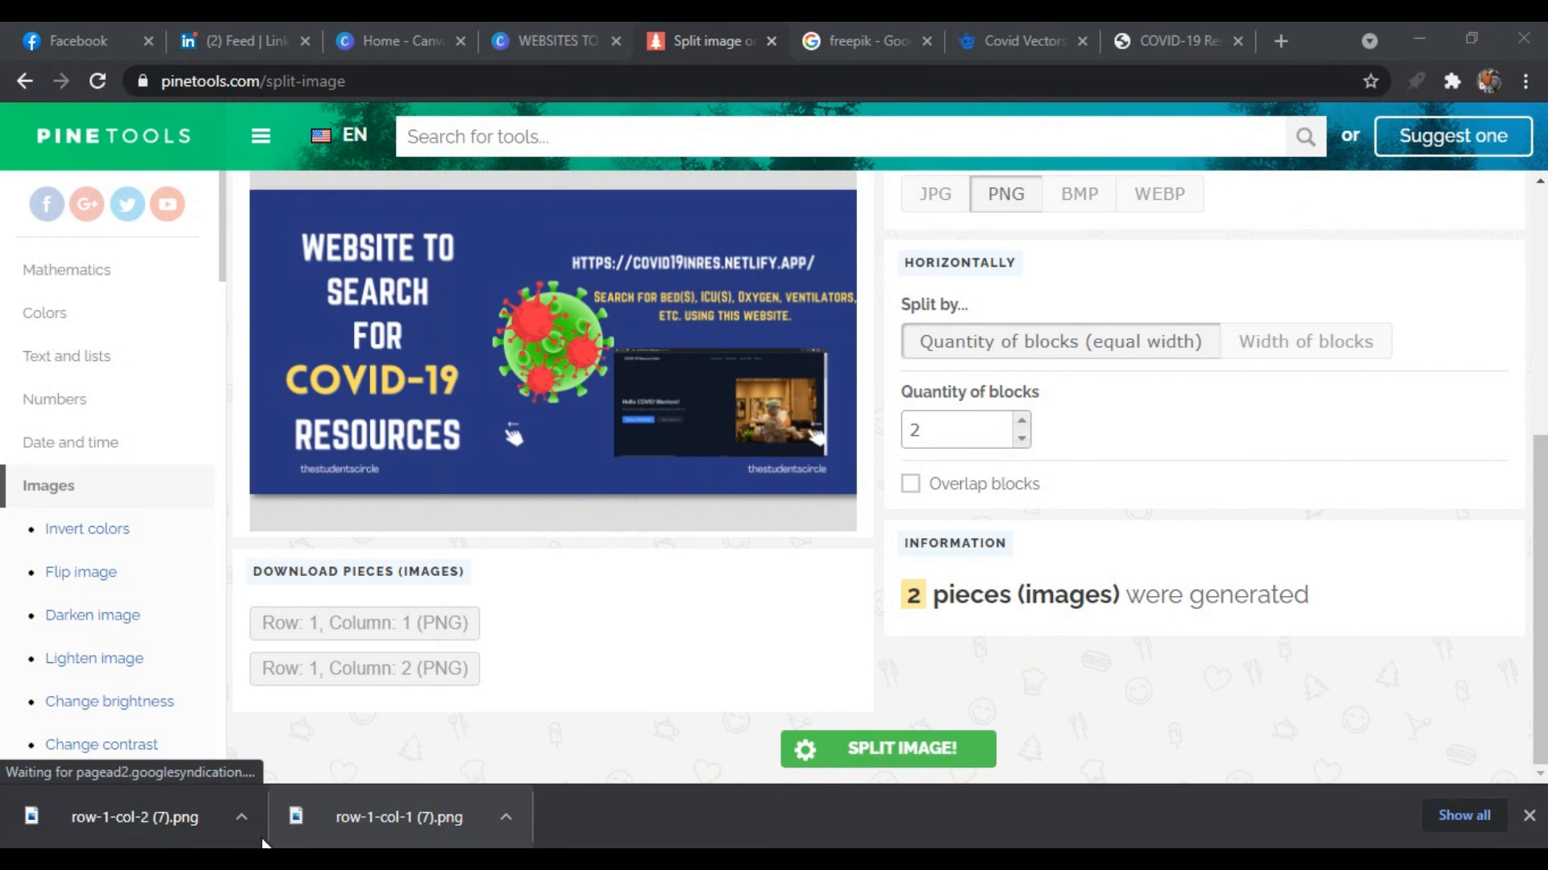
pyautogui.click(241, 816)
pyautogui.click(278, 674)
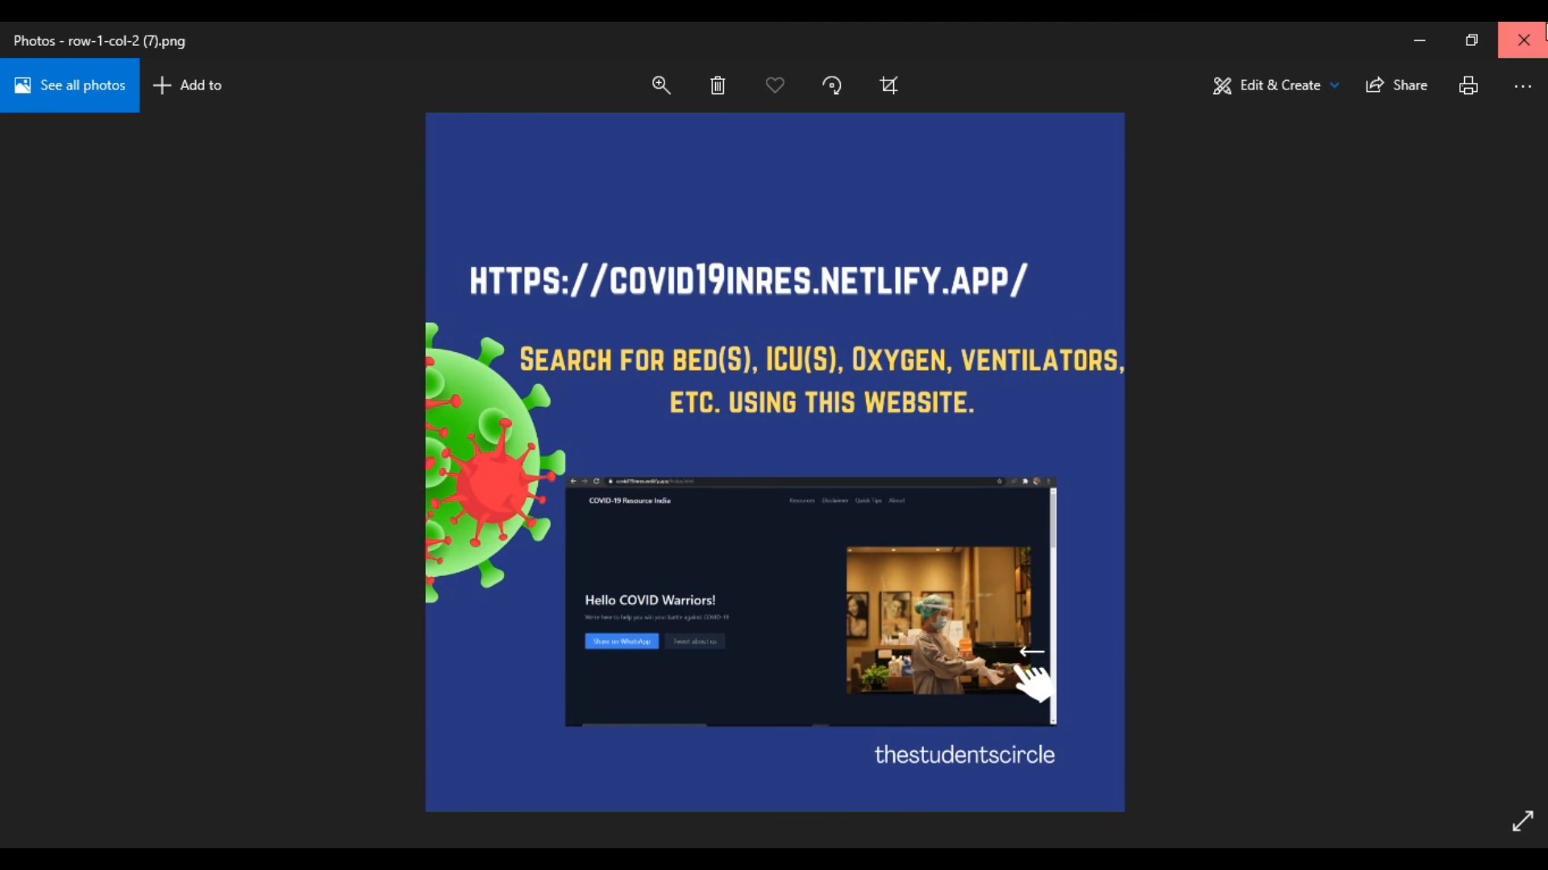
pyautogui.click(1545, 32)
pyautogui.scroll(5, 574, 411)
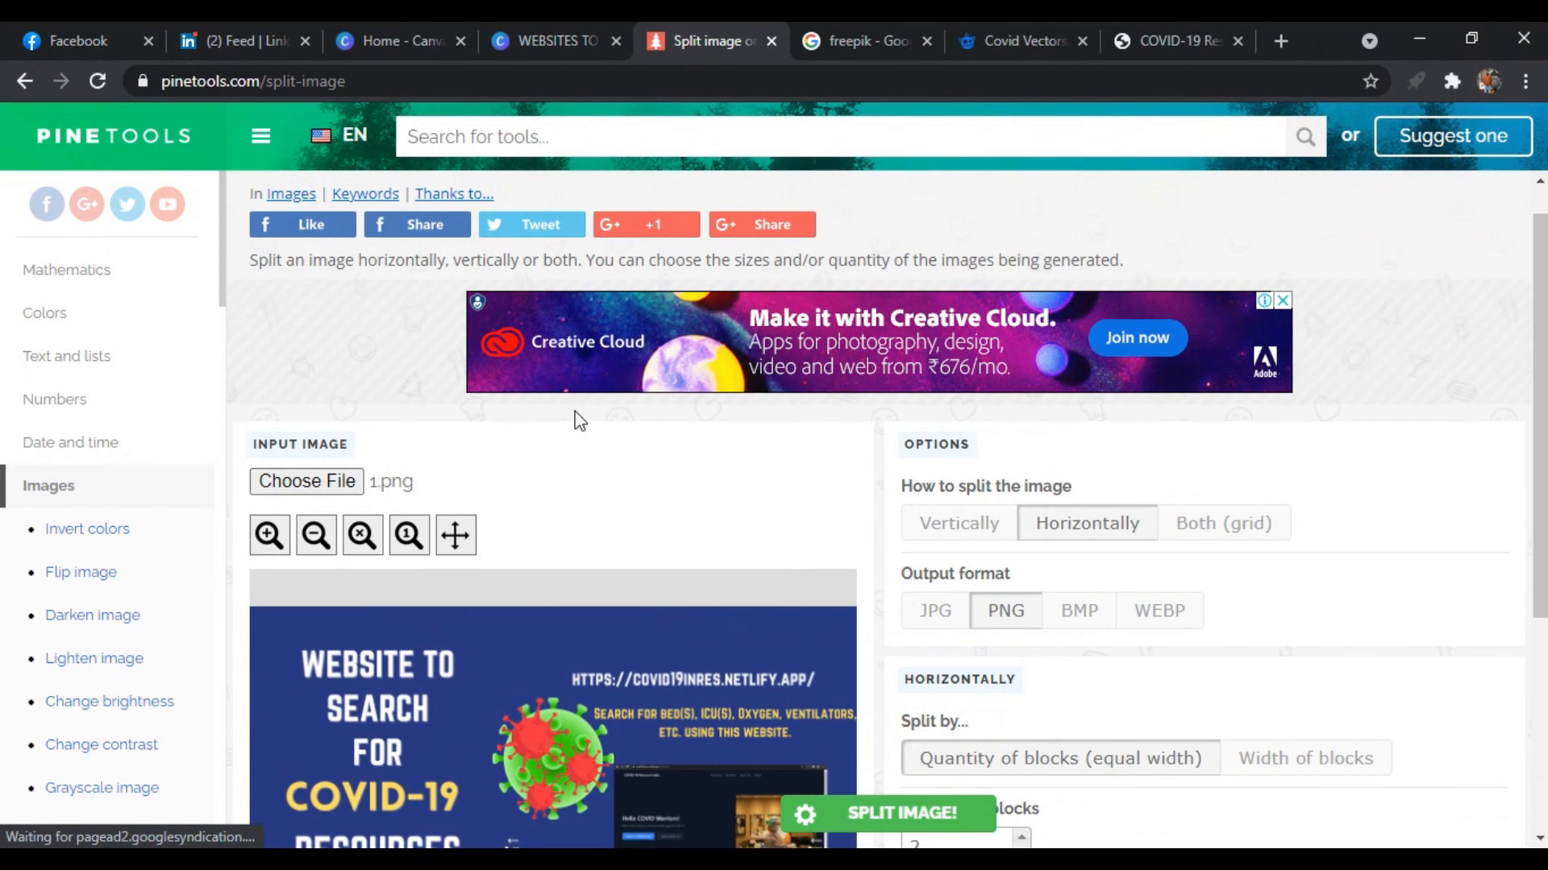
pyautogui.scroll(1, 578, 420)
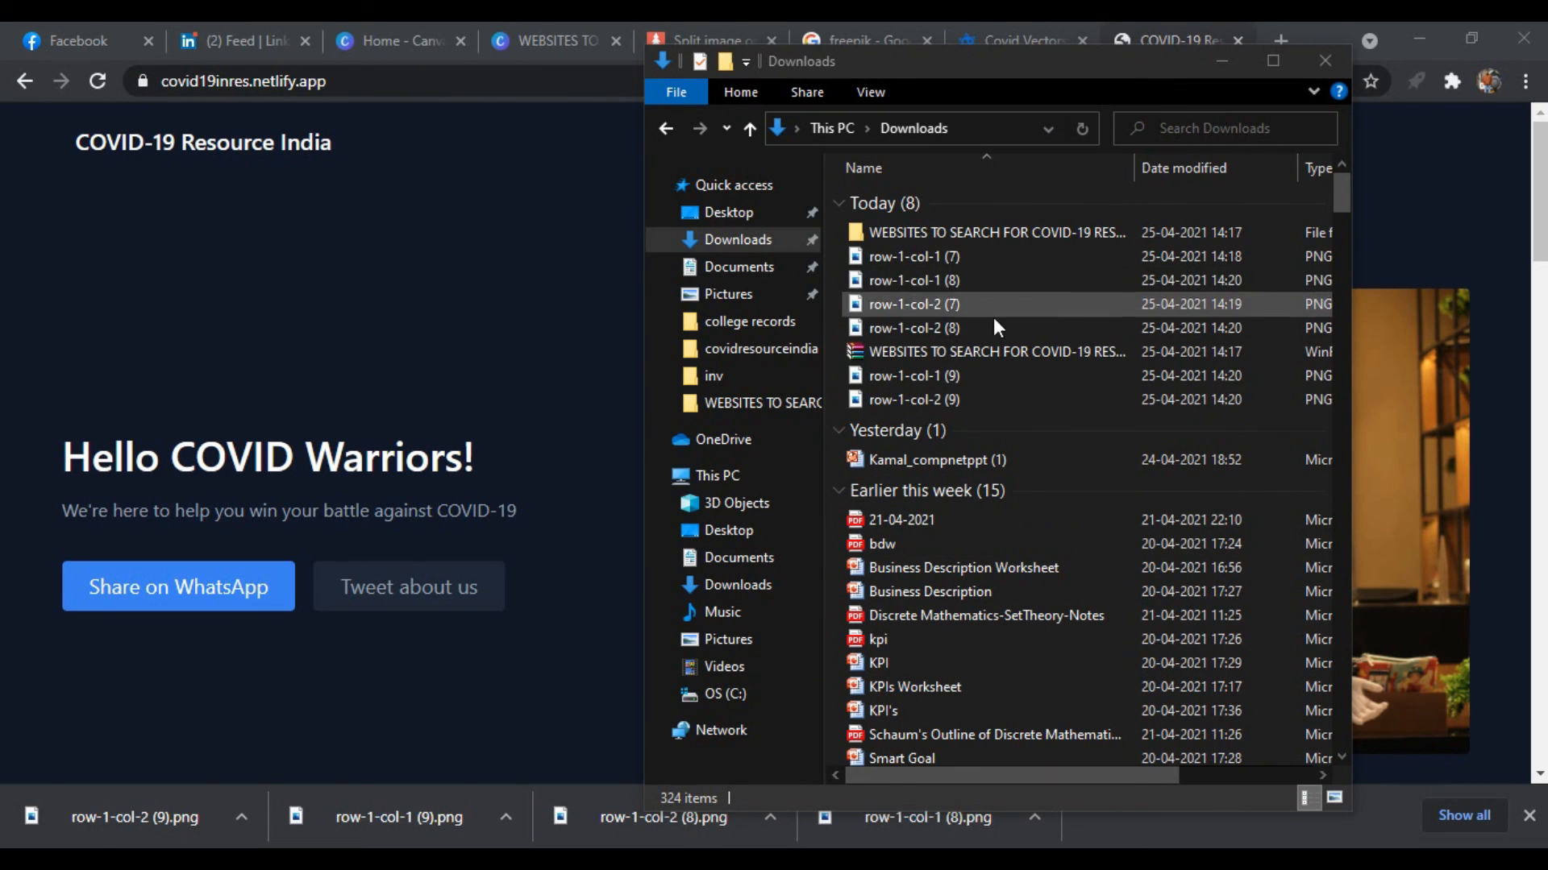
# Minimize the Downloads window, load instagram.com in a new browser tab and open it in the INSSIST extension
pyautogui.click(1223, 63)
pyautogui.click(1282, 34)
pyautogui.write('INS')
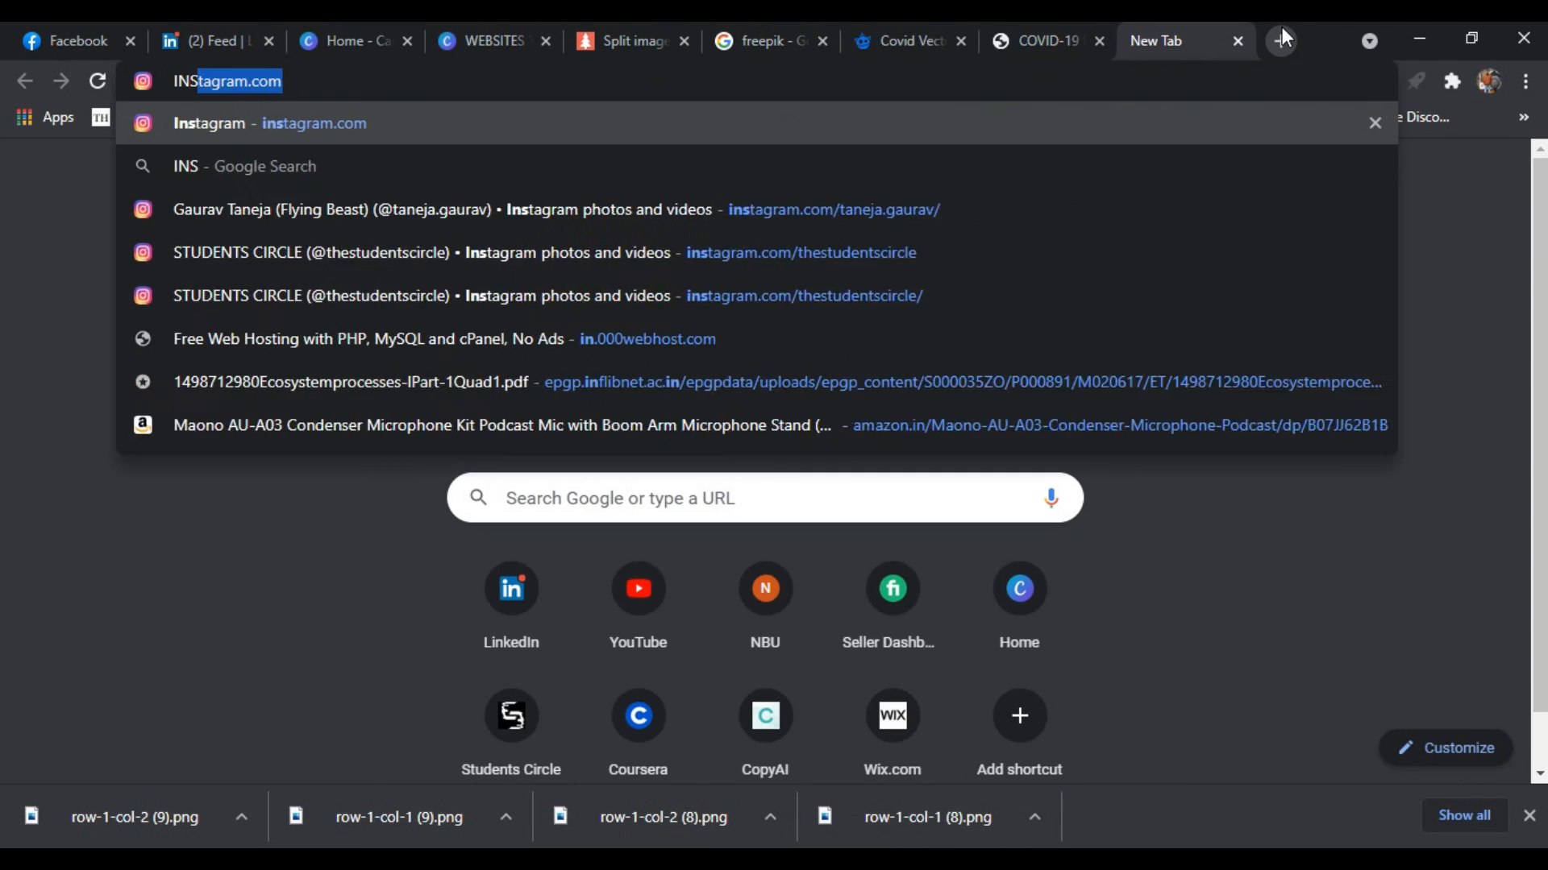
pyautogui.press('Return')
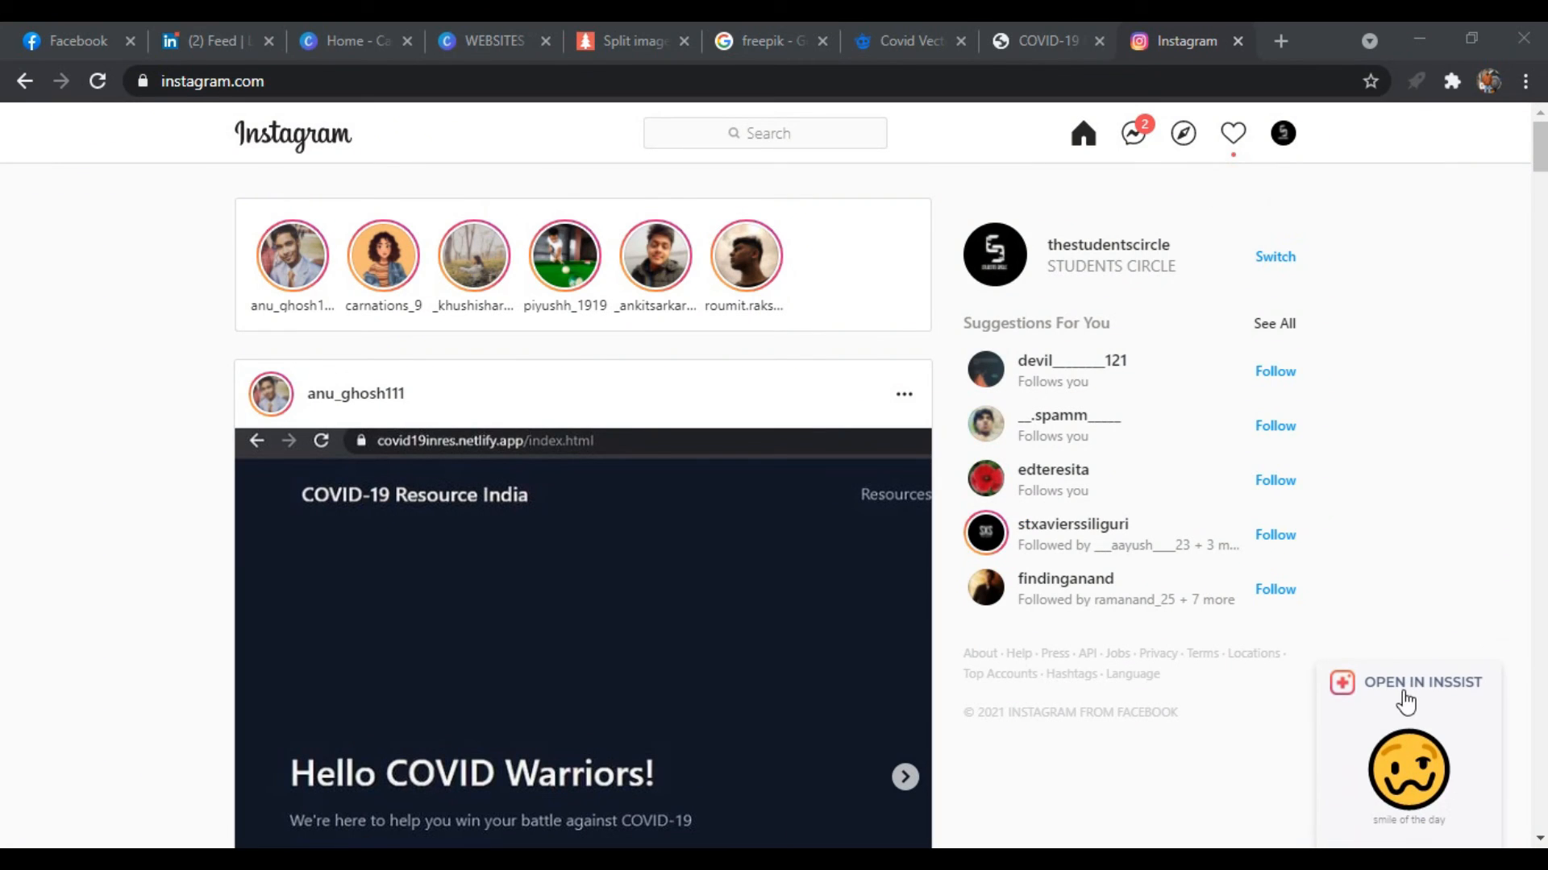
pyautogui.click(1404, 691)
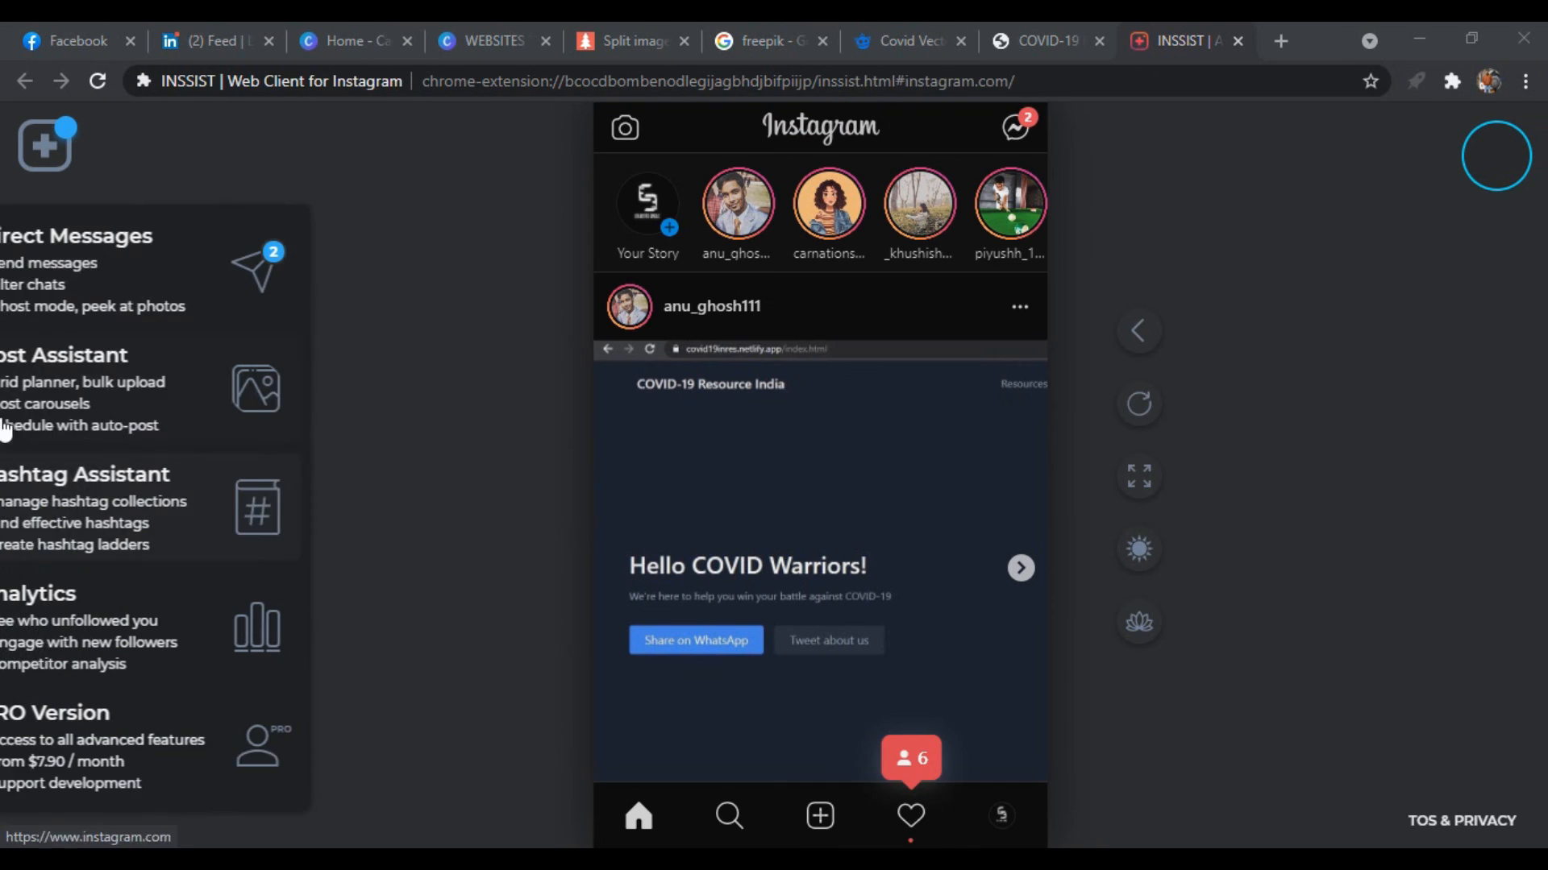
# Open the Post Assistant and start a new Instagram post
pyautogui.click(84, 388)
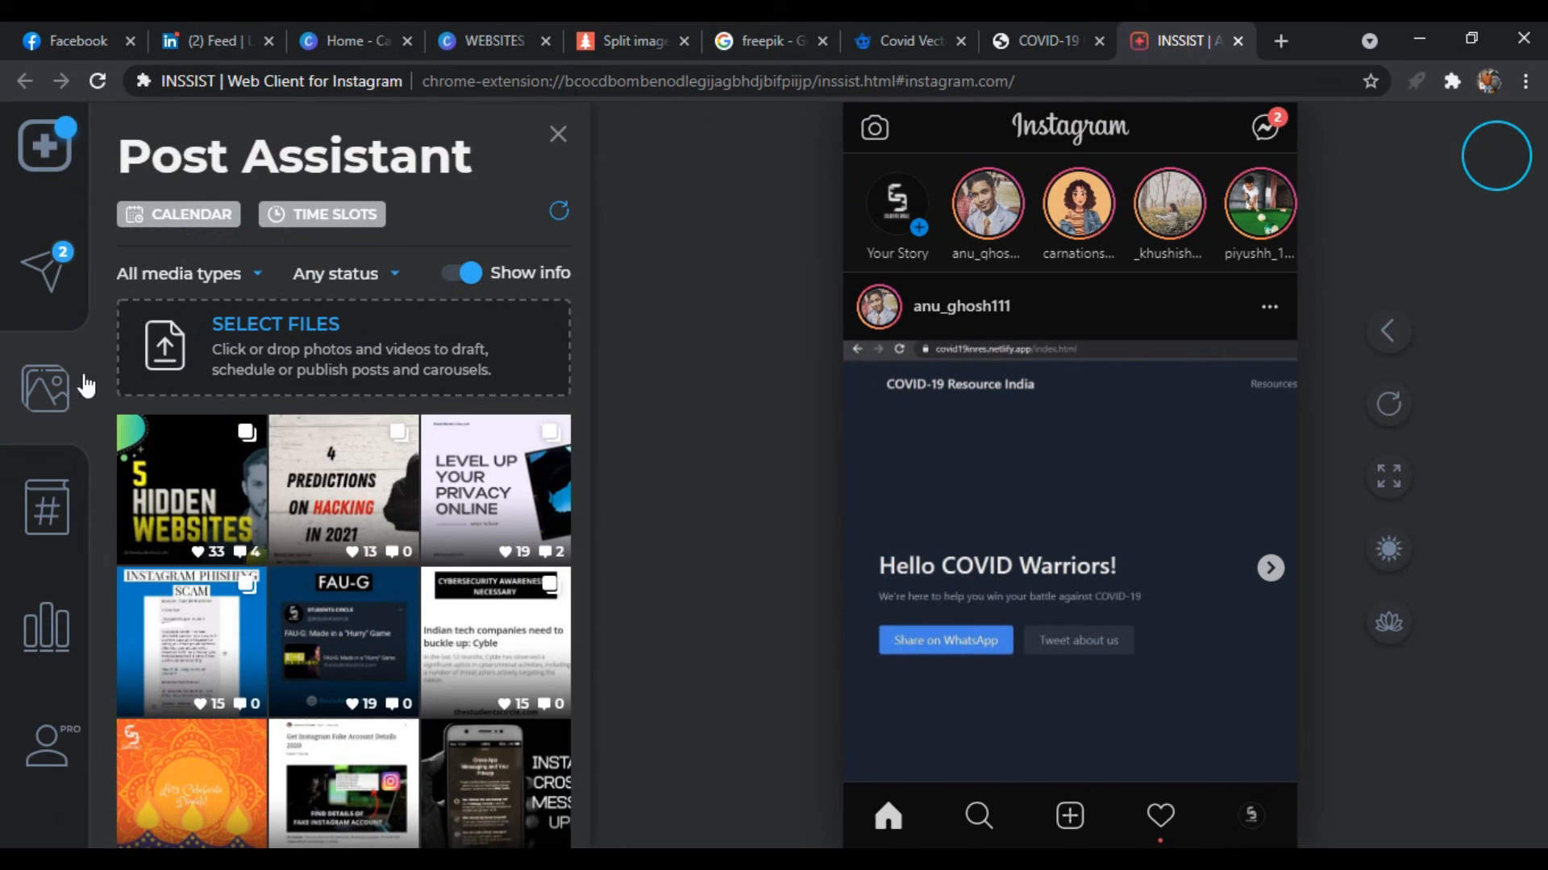
pyautogui.click(225, 330)
pyautogui.click(740, 23)
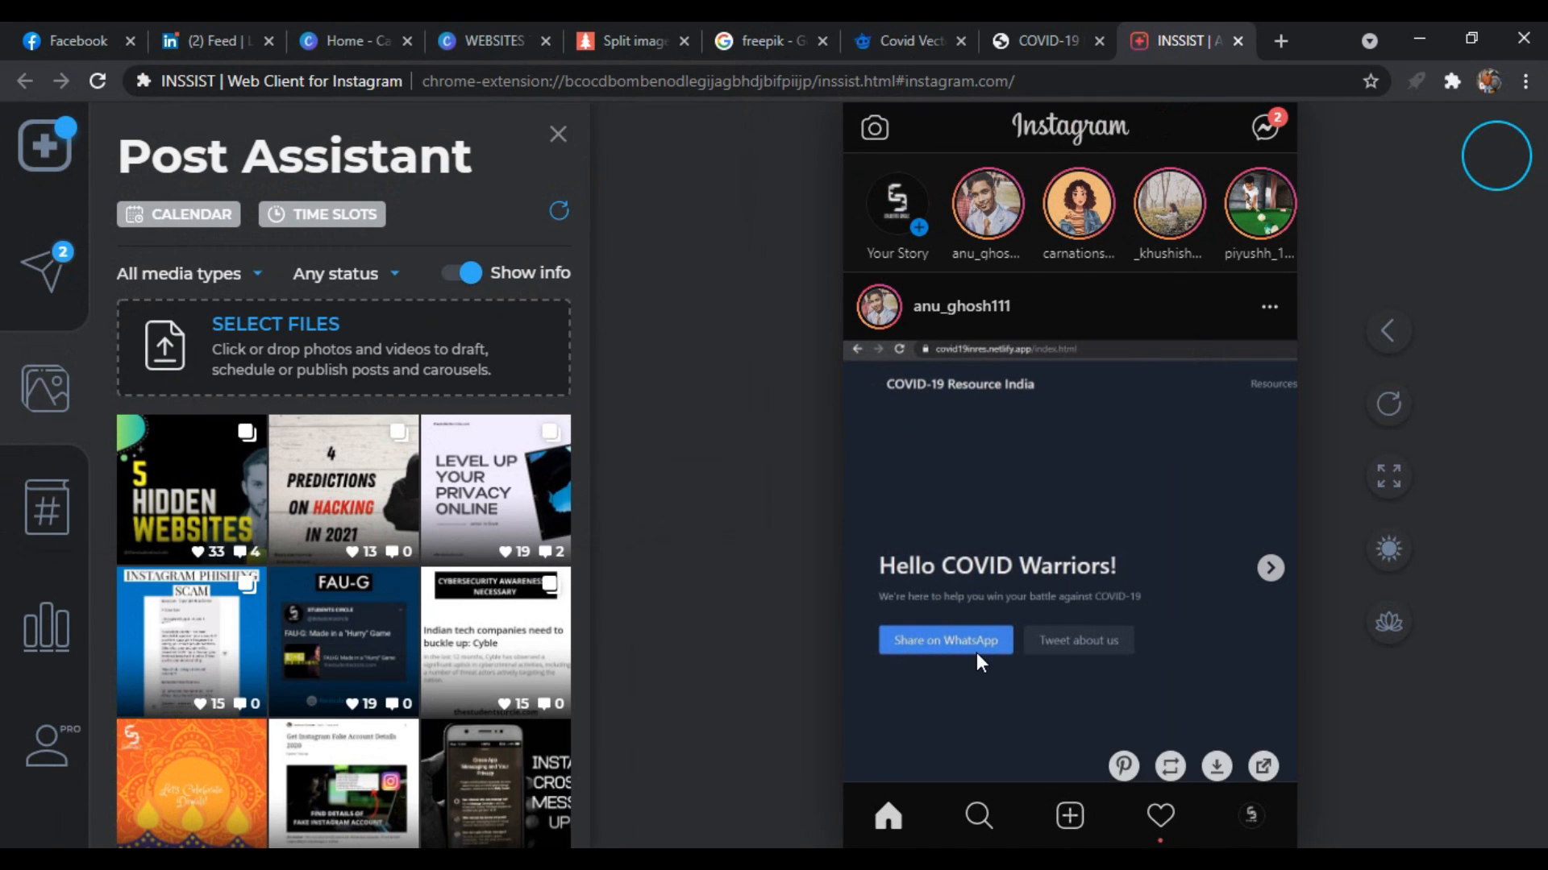
pyautogui.click(1074, 818)
pyautogui.click(1064, 698)
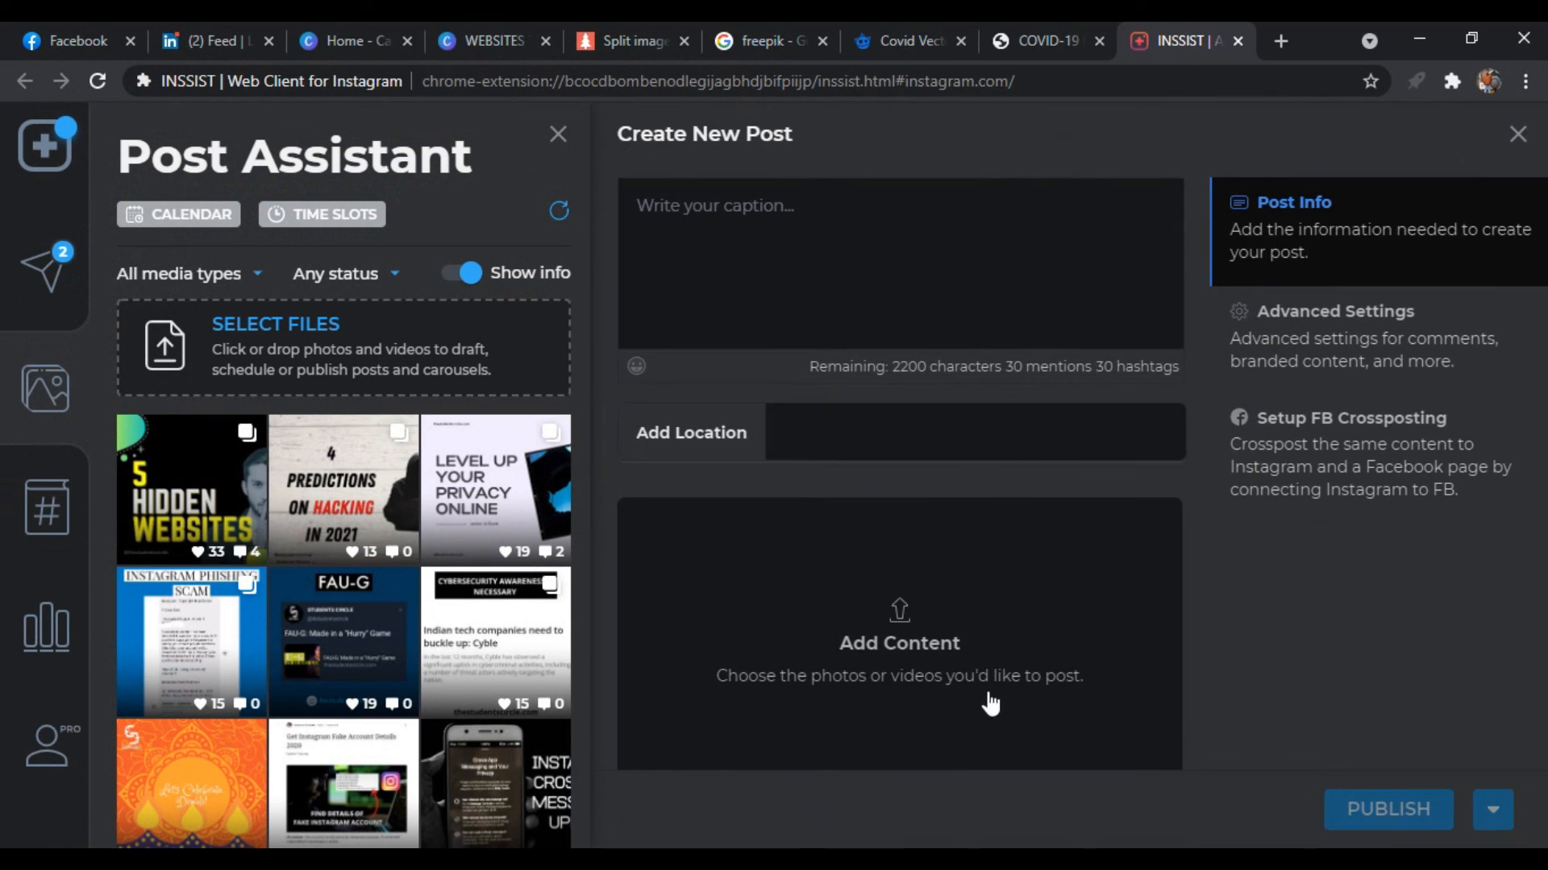
# Add the six split images, row-1-col-1 and row-1-col-2 numbered (7), (8) and (9), from Downloads to the post
pyautogui.click(937, 642)
pyautogui.click(118, 335)
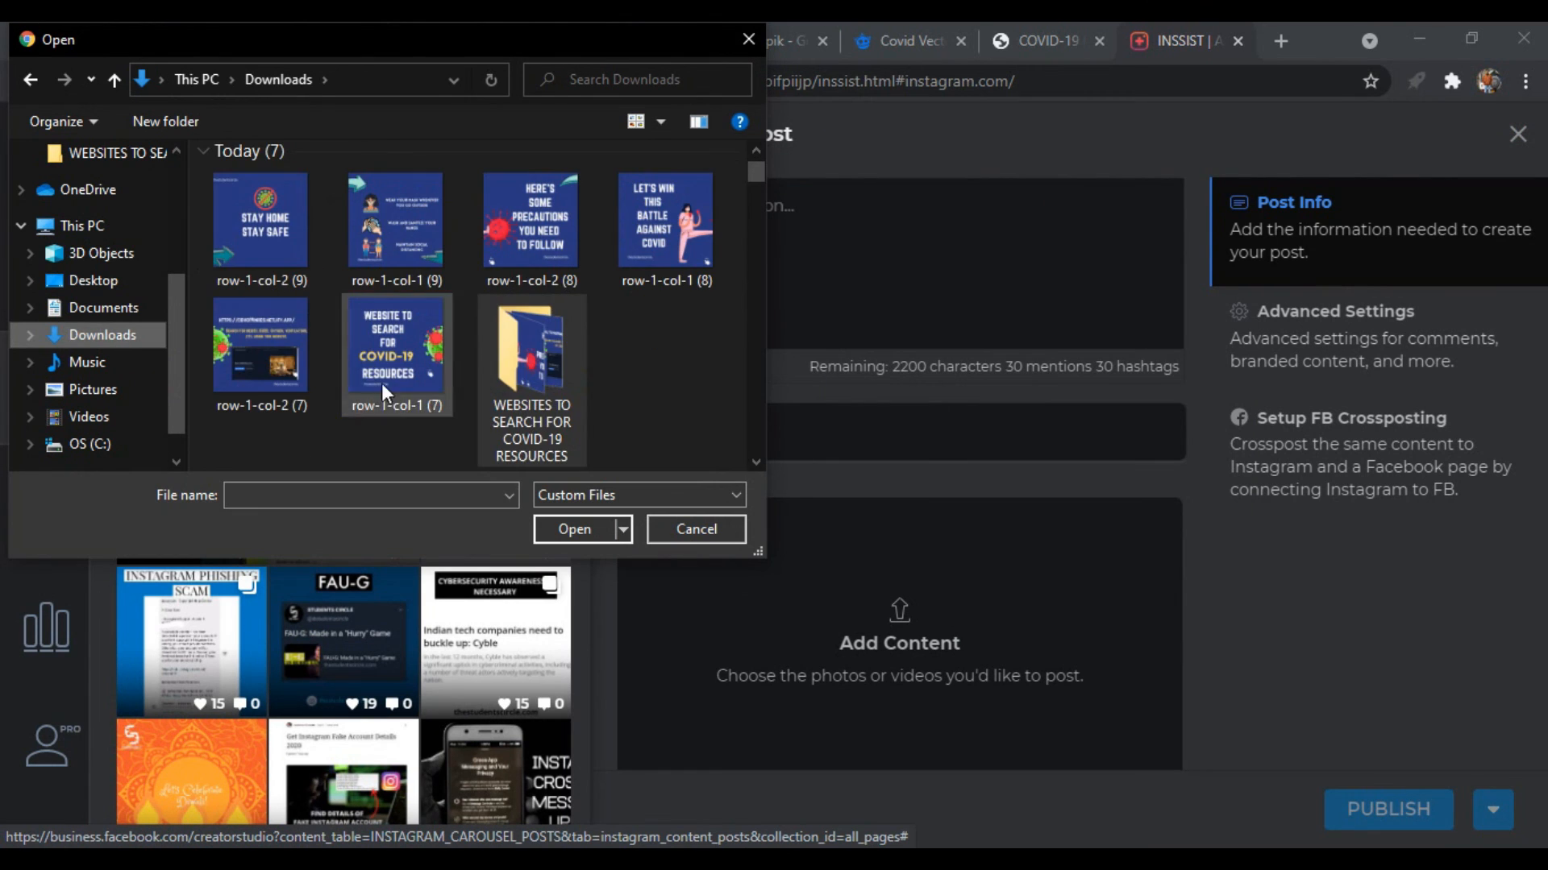
pyautogui.moveTo(403, 415); pyautogui.dragTo(313, 437)
pyautogui.click(278, 238)
pyautogui.keyDown('ctrl'); pyautogui.click(421, 253); pyautogui.keyUp('ctrl')
pyautogui.keyDown('ctrl'); pyautogui.click(516, 245); pyautogui.keyUp('ctrl')
pyautogui.keyDown('ctrl'); pyautogui.click(630, 229); pyautogui.keyUp('ctrl')
pyautogui.keyDown('ctrl'); pyautogui.click(282, 364); pyautogui.keyUp('ctrl')
pyautogui.keyDown('ctrl'); pyautogui.click(400, 377); pyautogui.keyUp('ctrl')
pyautogui.click(600, 534)
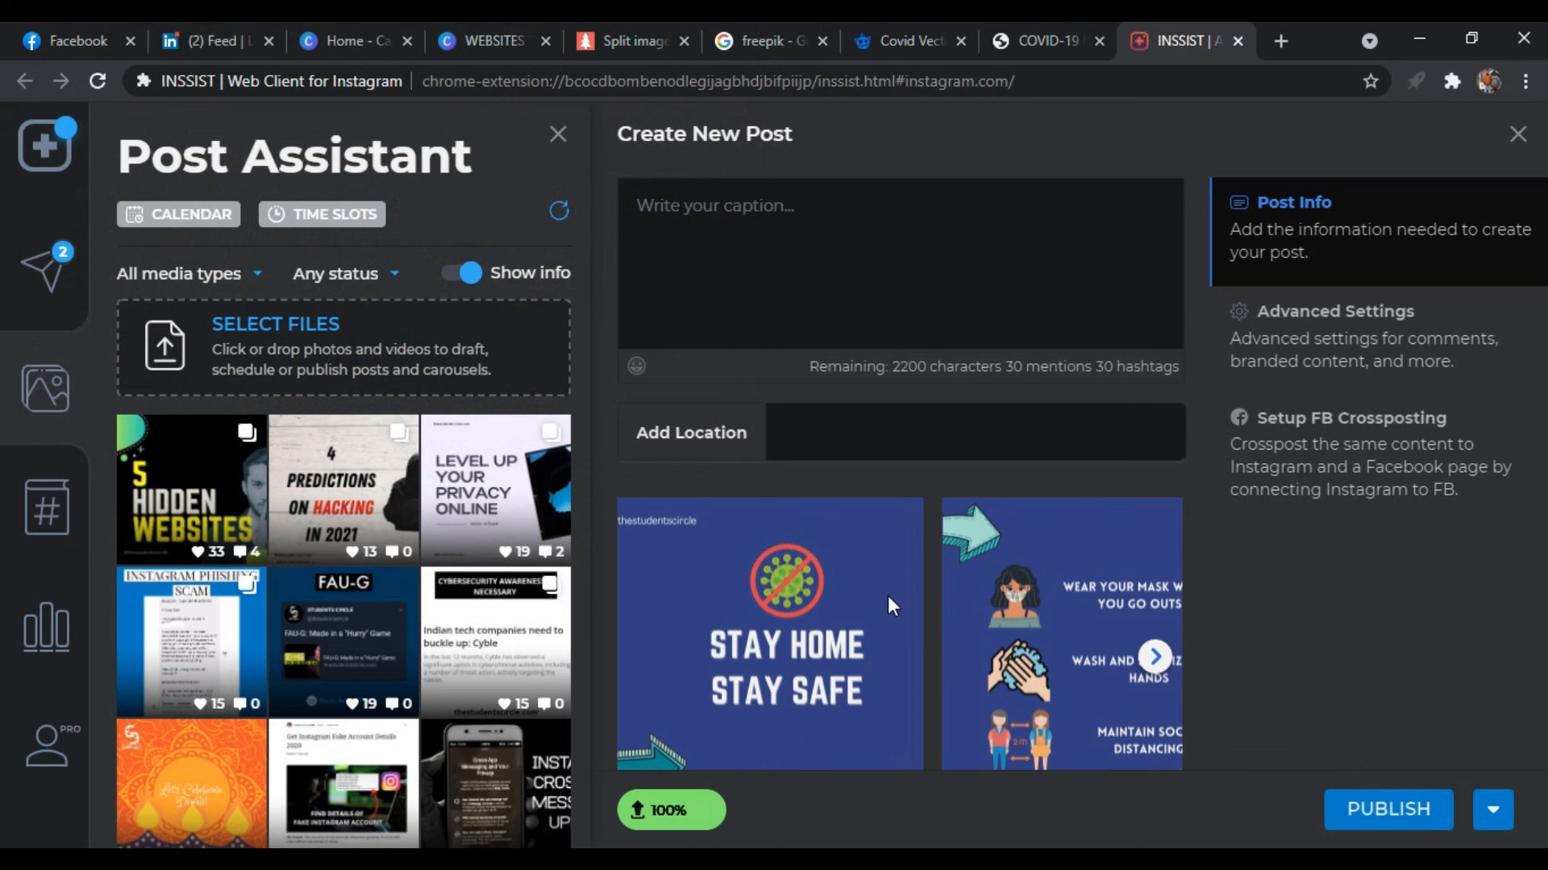
# Check the slide order in the post, reverse the carousel and look through the reordered slides
pyautogui.click(1155, 657)
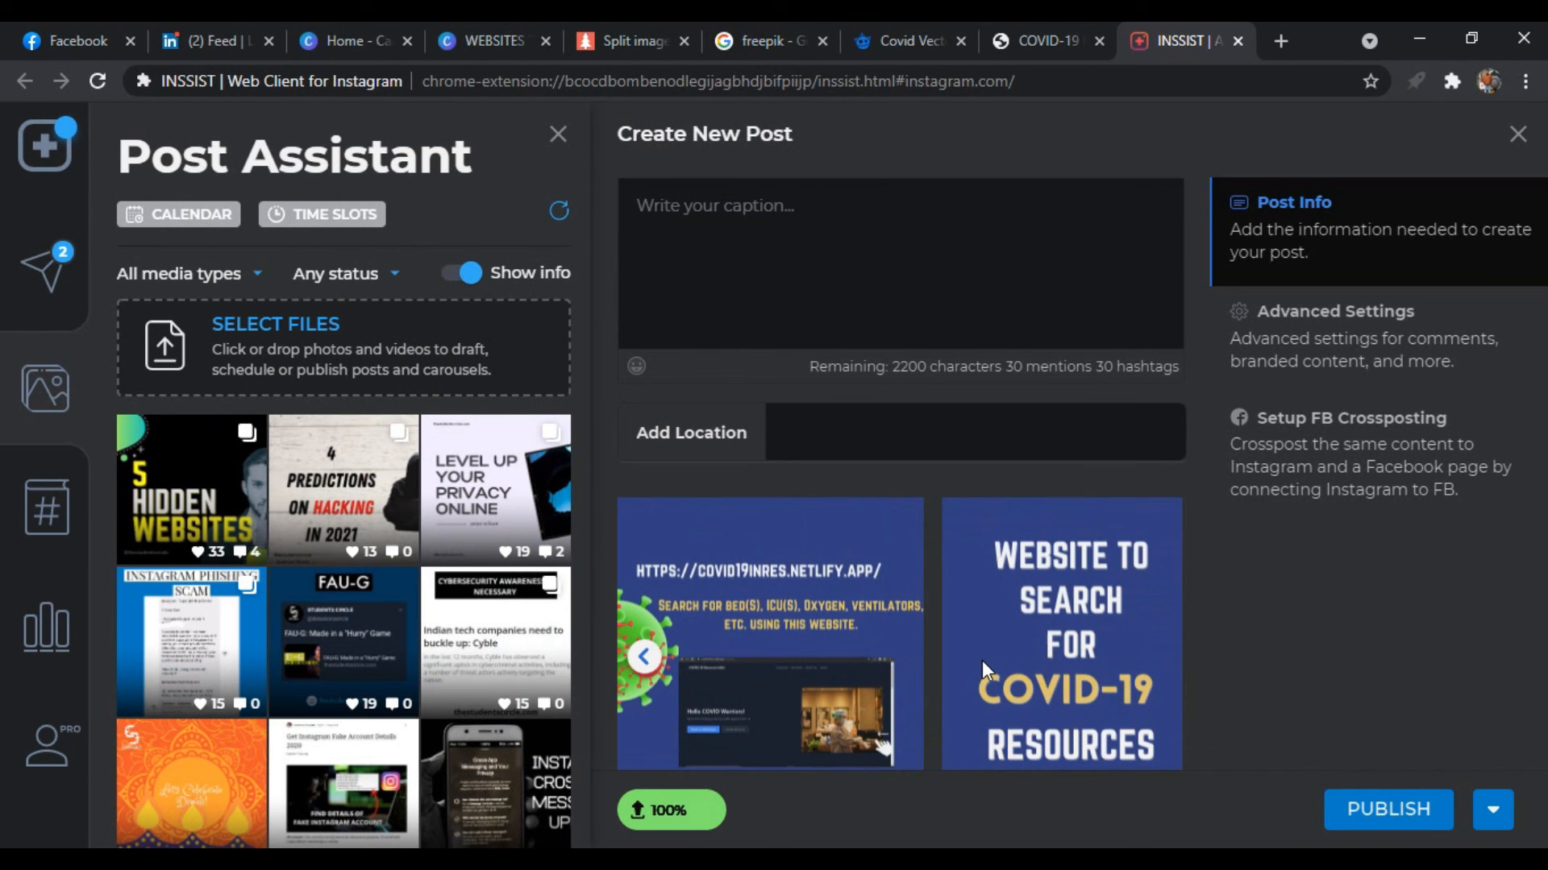
pyautogui.scroll(-2, 982, 660)
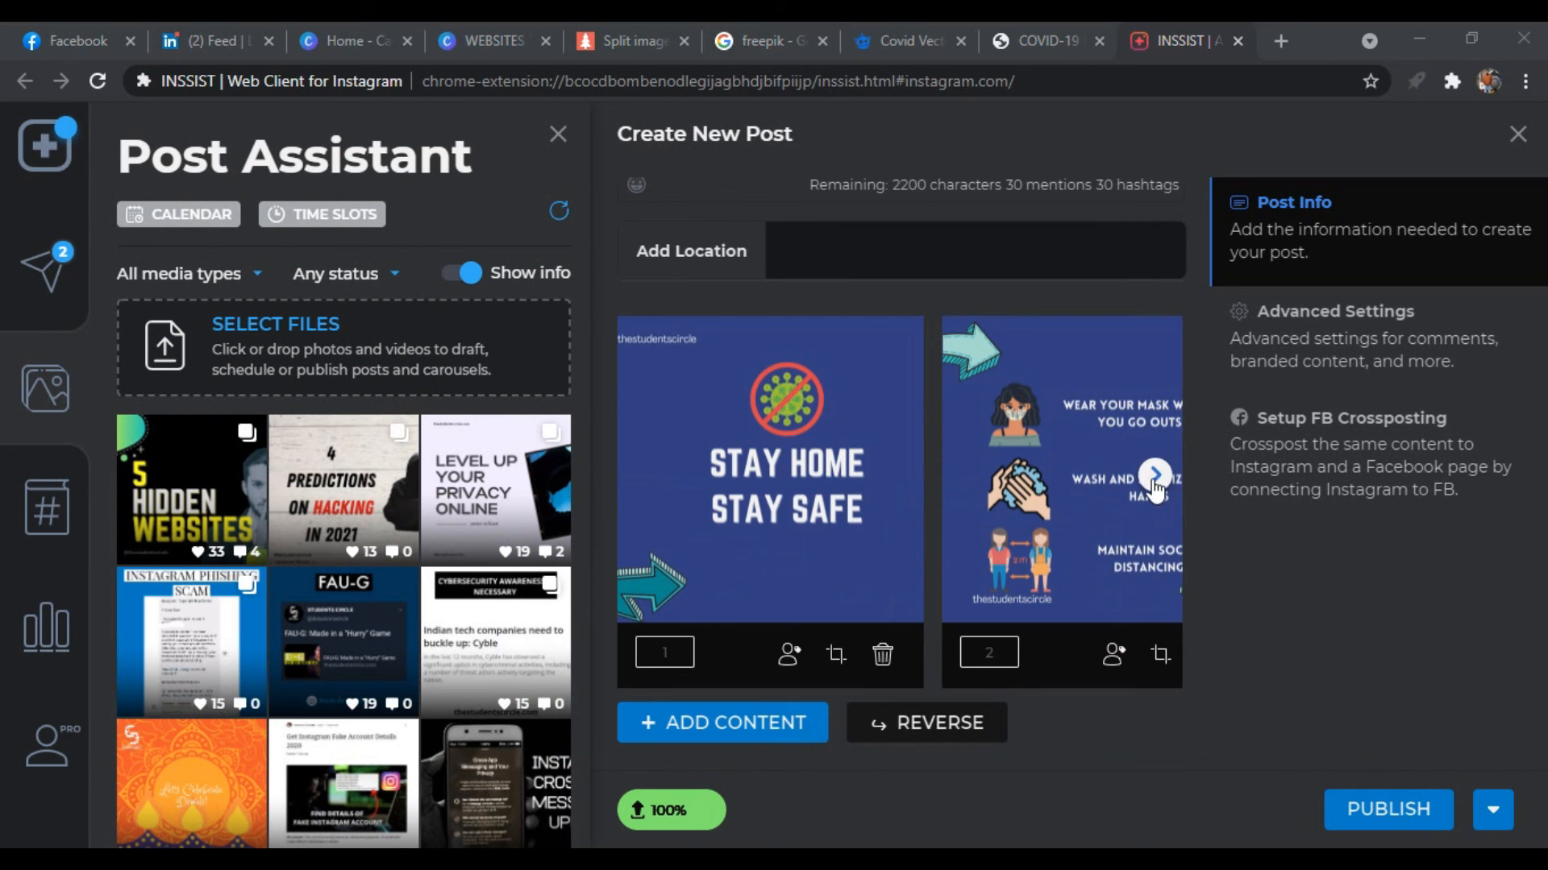
pyautogui.click(976, 724)
pyautogui.click(1154, 476)
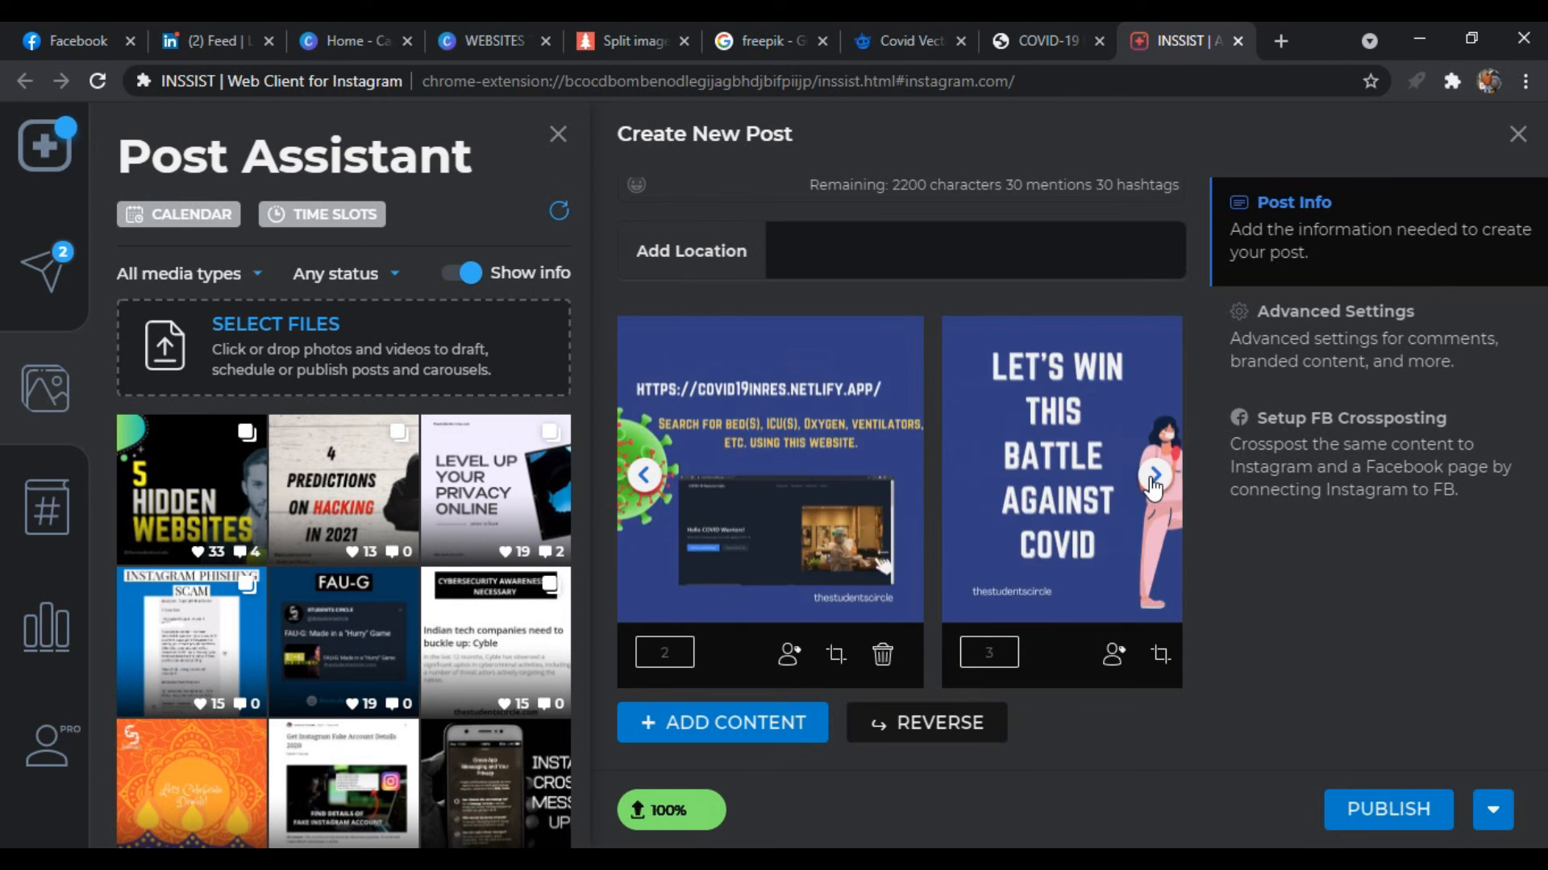